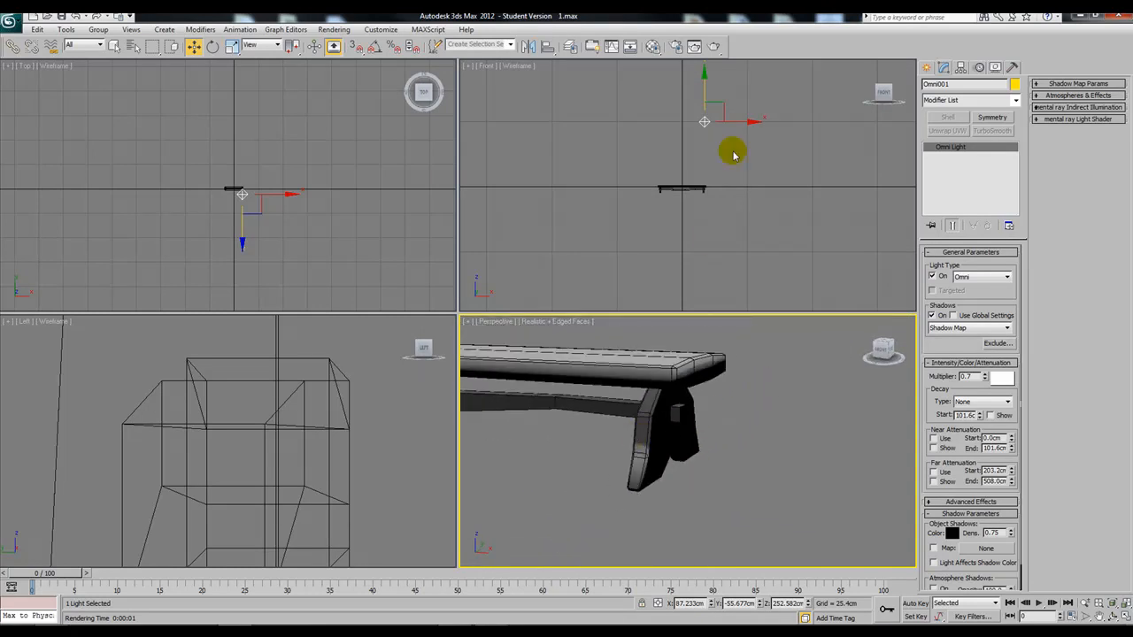
Delete the omni light above the bench and frame the bench closely in all viewports
click(753, 105)
scroll(699, 428, down, 5)
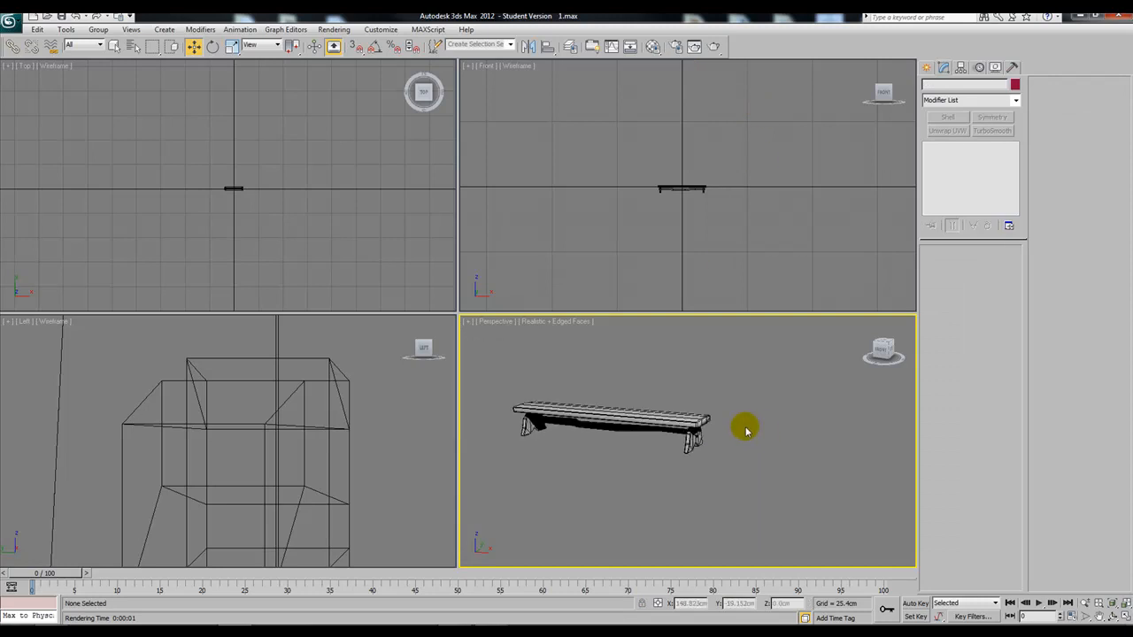
click(696, 416)
key(z)
alt+middle_drag(731, 442, 746, 475)
Apply an Unwrap UVW modifier to the bench's seat board
click(832, 498)
middle_drag(832, 499, 881, 463)
scroll(794, 412, up, 3)
scroll(782, 407, down, 1)
scroll(725, 431, up, 3)
scroll(725, 429, down, 2)
alt+middle_drag(800, 449, 734, 435)
scroll(796, 463, down, 4)
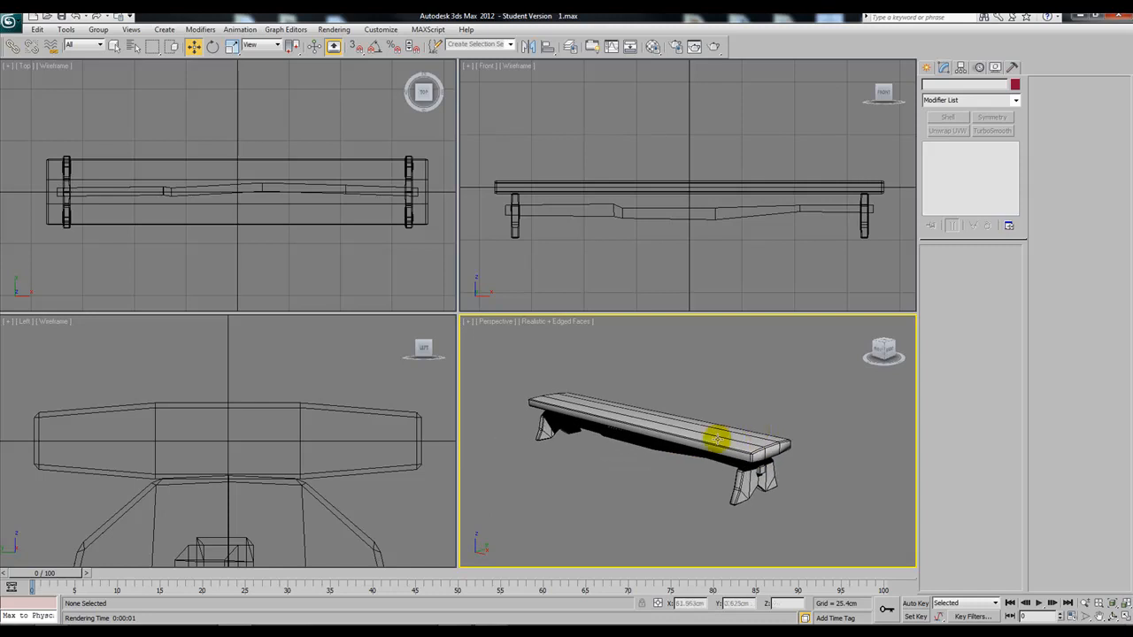
click(721, 441)
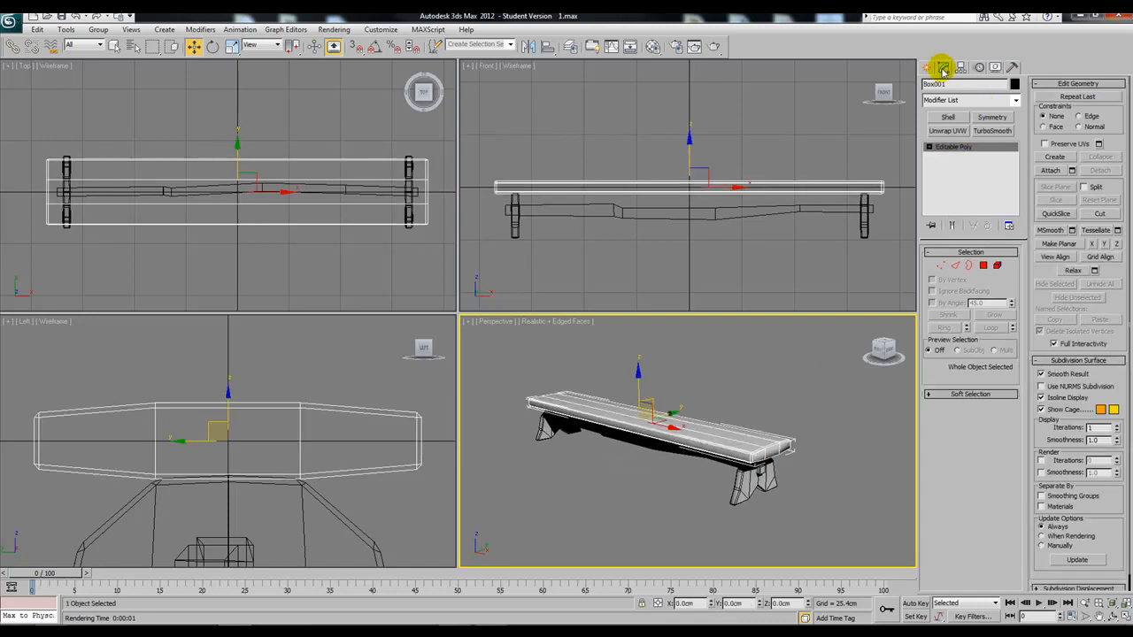
click(959, 131)
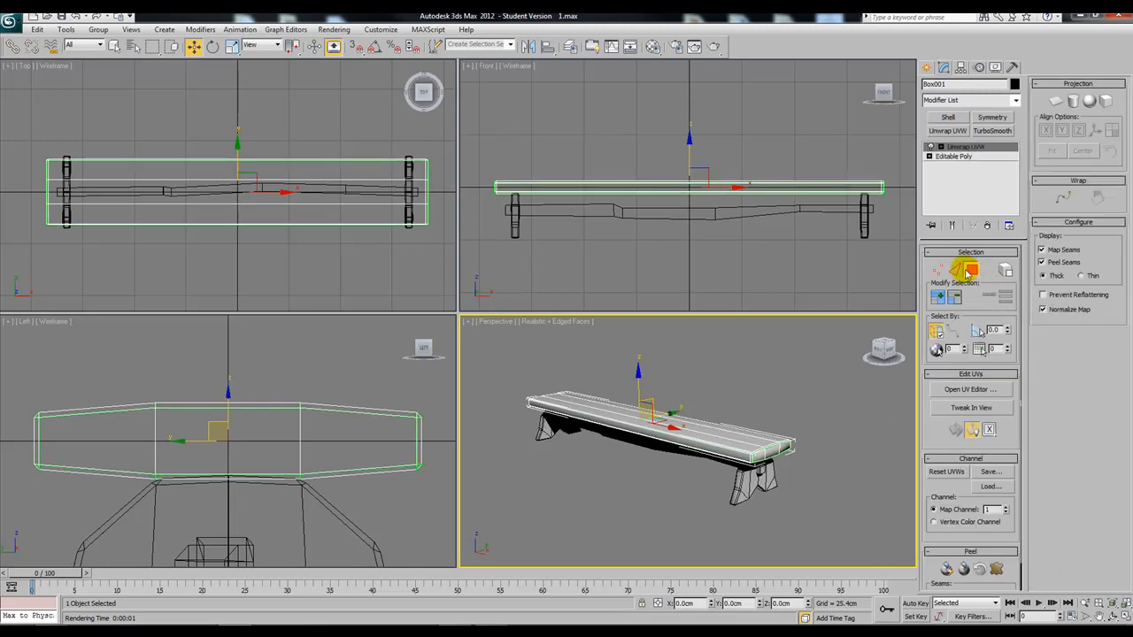
Open the seat's UV editor, enlarge its window and select all of the seat's faces in polygon mode
click(971, 390)
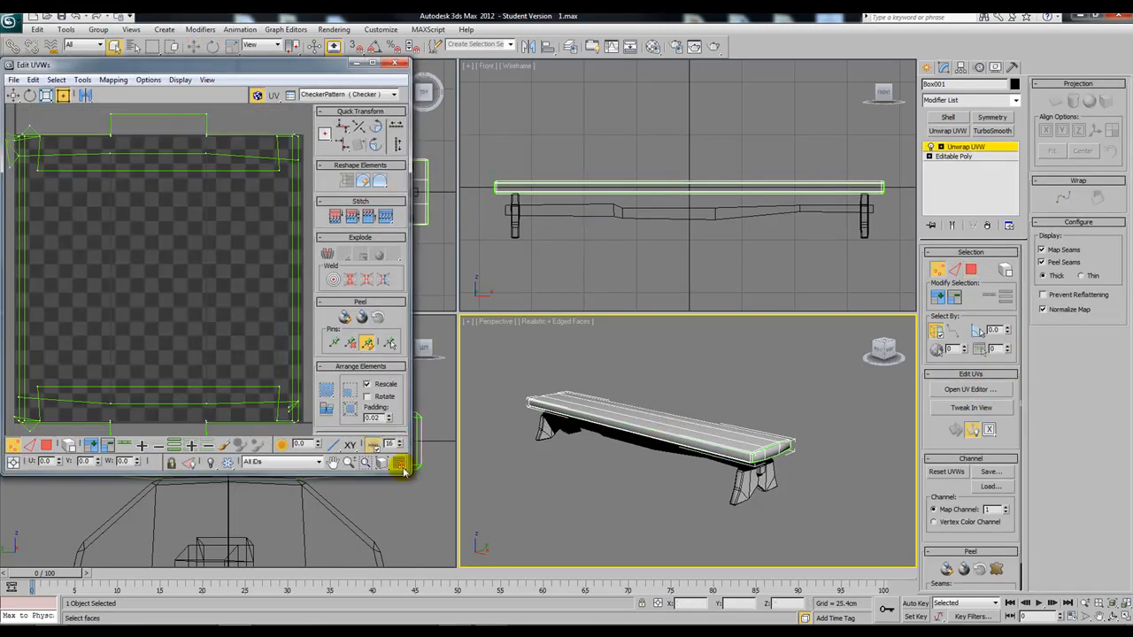
drag(405, 474, 551, 542)
scroll(301, 285, down, 2)
click(971, 270)
middle_drag(697, 402, 746, 405)
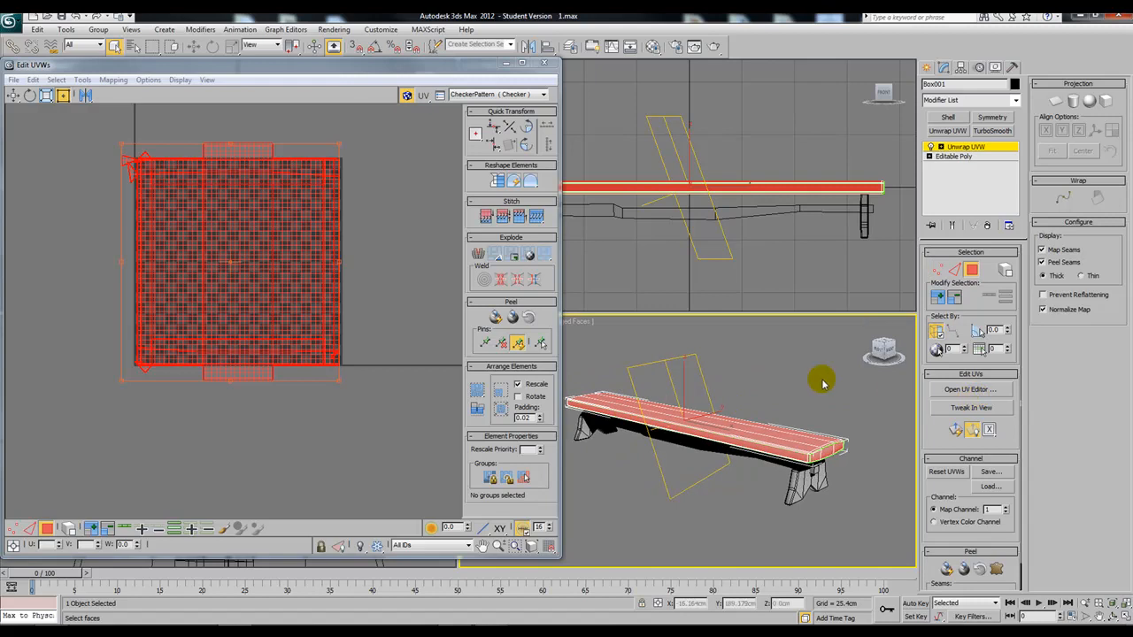
Apply a quick planar map to all of the selected seat faces
alt+middle_drag(721, 386, 637, 416)
alt+middle_drag(759, 407, 721, 412)
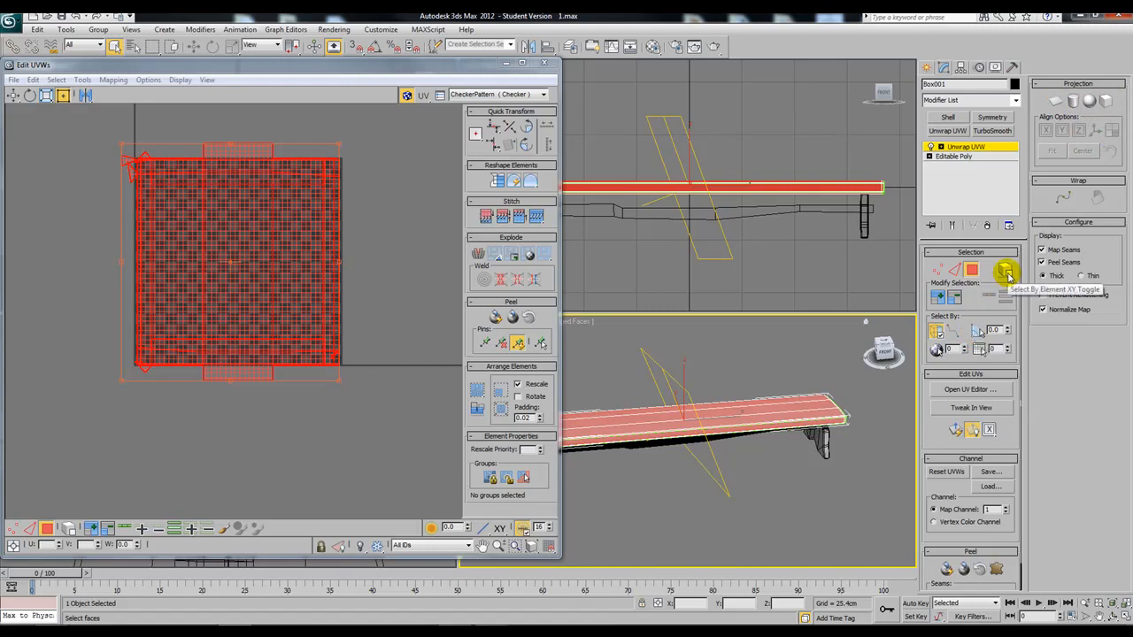
click(959, 432)
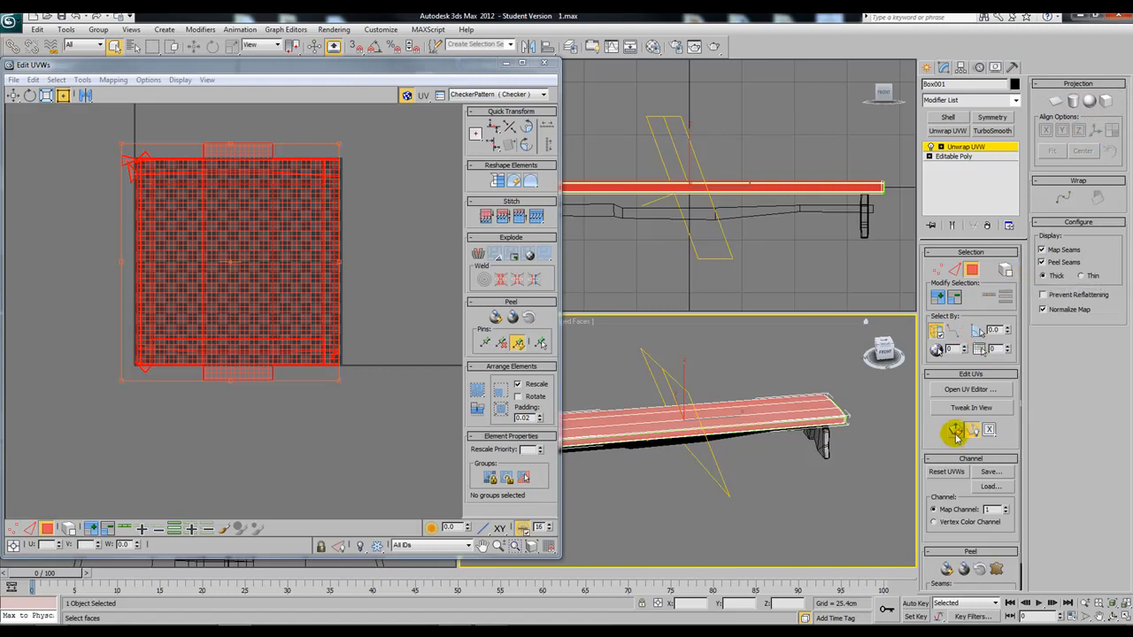
click(956, 433)
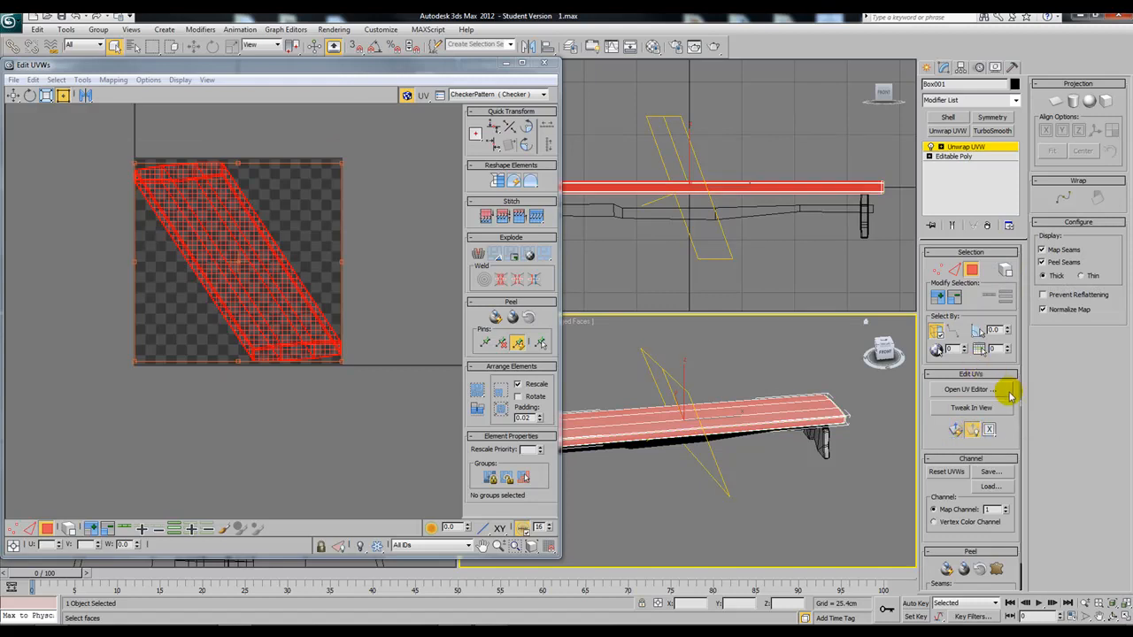
click(967, 474)
click(663, 367)
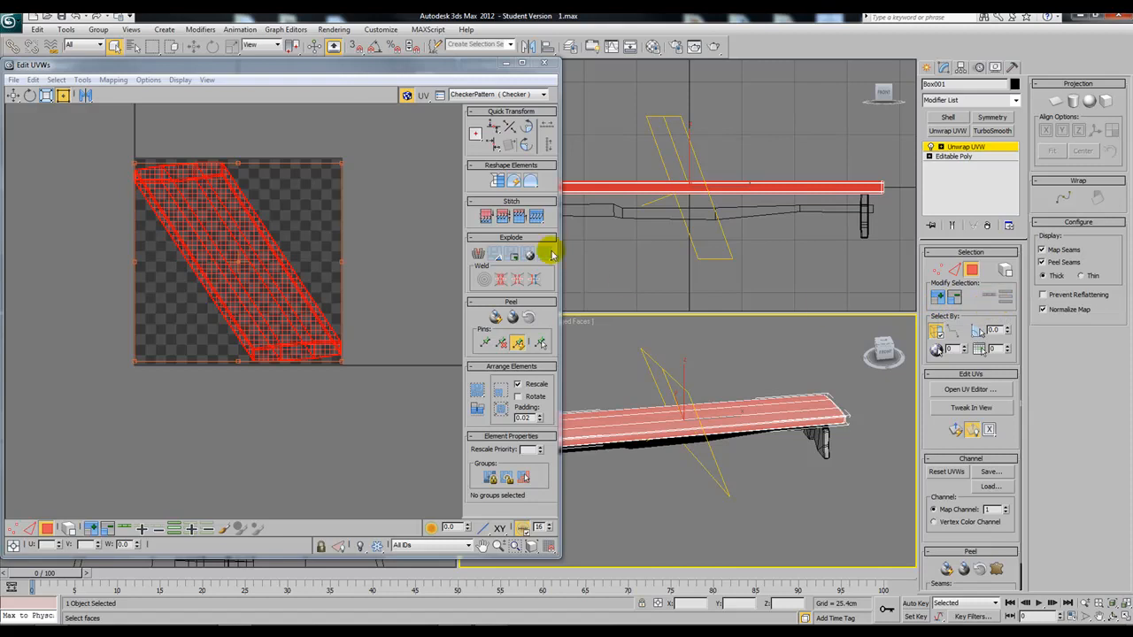
Flatten-map the selected seat faces with a face angle threshold of 45 and spacing of 0.02
click(115, 80)
click(142, 93)
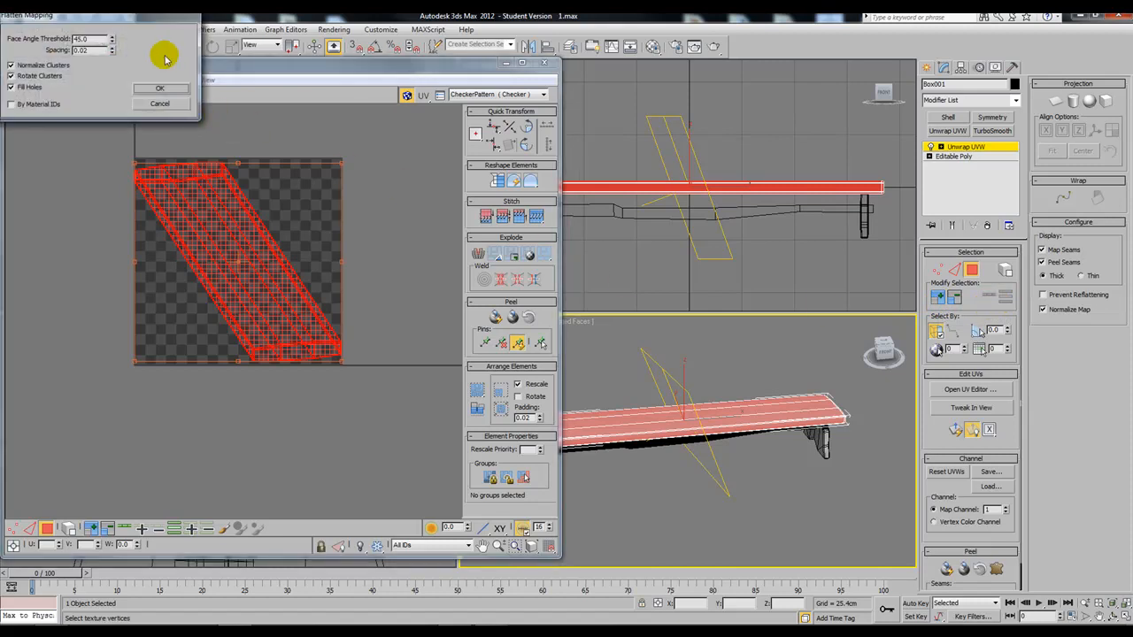
click(155, 88)
Examine how the seat's flattened UV clusters are laid out in the texture square
click(375, 246)
scroll(376, 217, up, 2)
middle_drag(370, 211, 396, 239)
drag(397, 155, 43, 469)
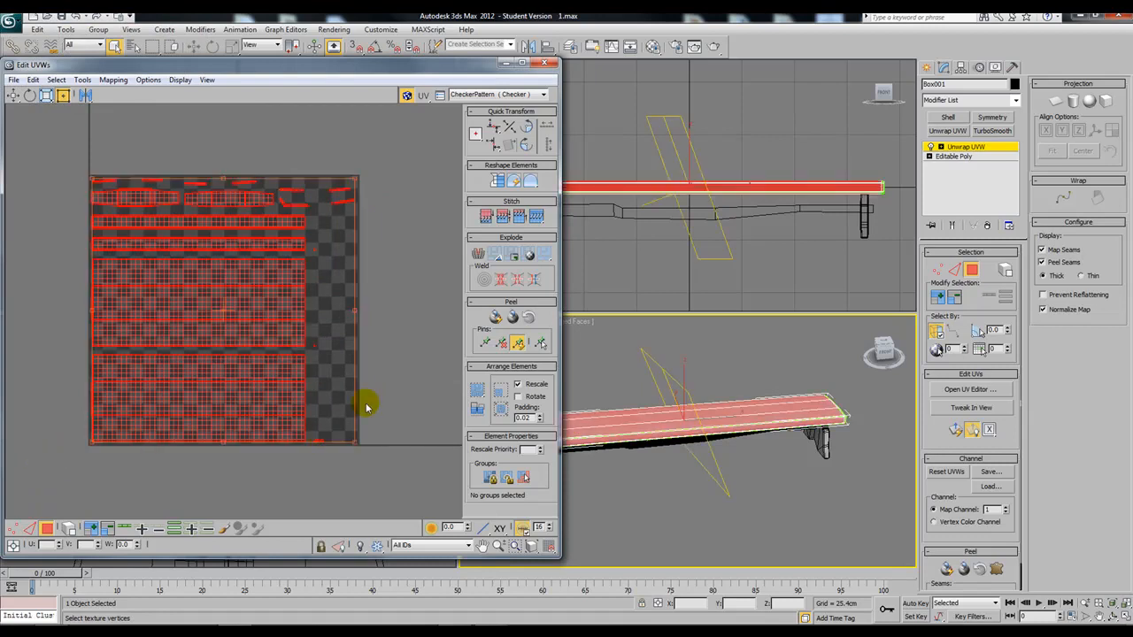
click(422, 379)
scroll(422, 380, up, 2)
middle_drag(443, 388, 367, 344)
middle_drag(270, 397, 387, 396)
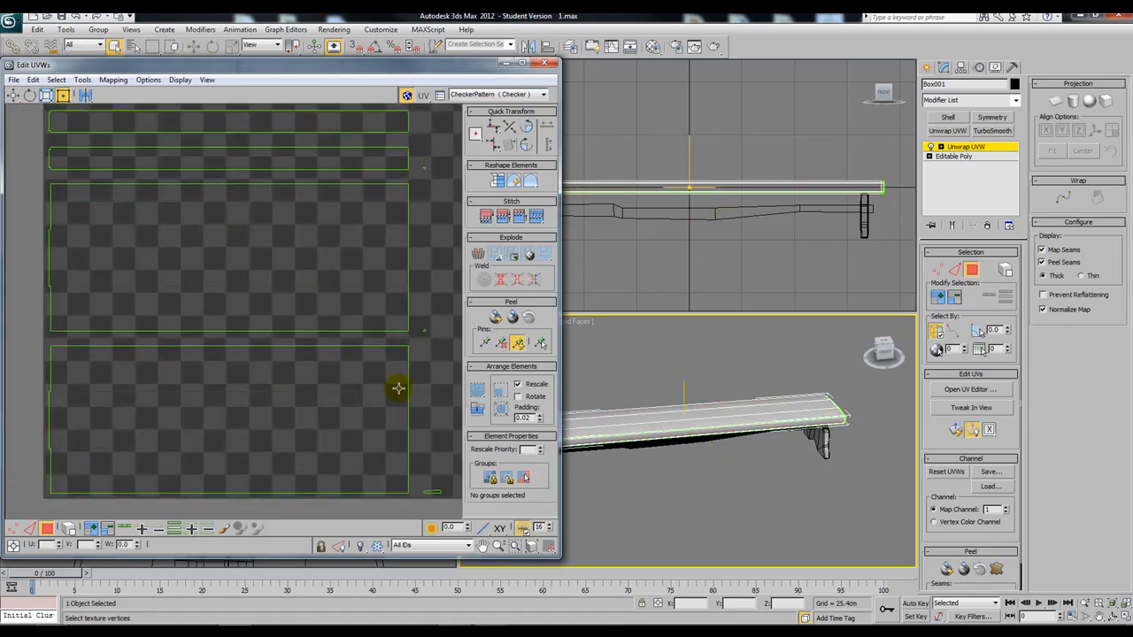
scroll(409, 393, down, 2)
Change the seat board's object colour to white
click(1009, 99)
click(1014, 85)
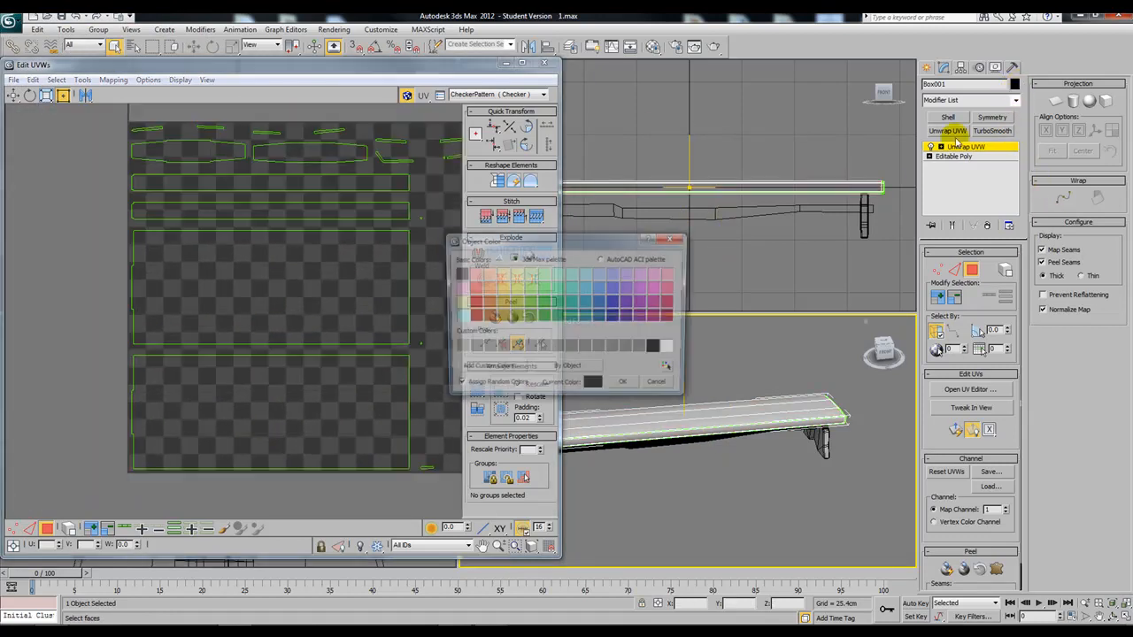
click(671, 348)
click(625, 387)
Select the seat's long top faces and the adjoining upper side faces in the maximised perspective view
mouse_move(431, 417)
middle_down()
mouse_move(366, 380)
mouse_move(288, 366)
mouse_move(356, 415)
mouse_move(366, 350)
middle_up()
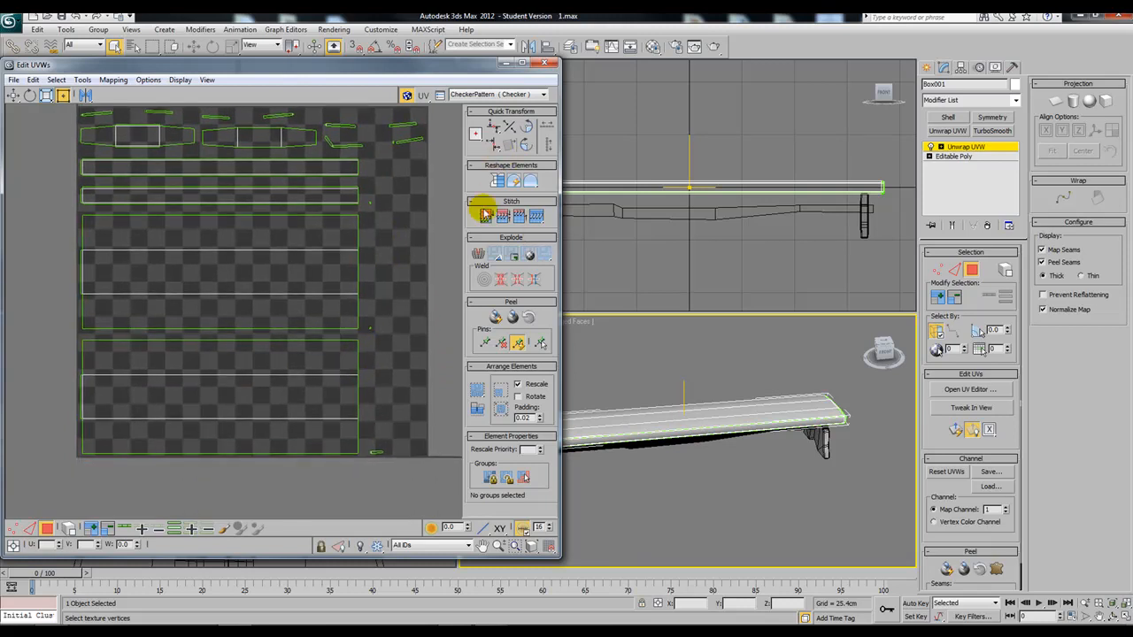
click(784, 427)
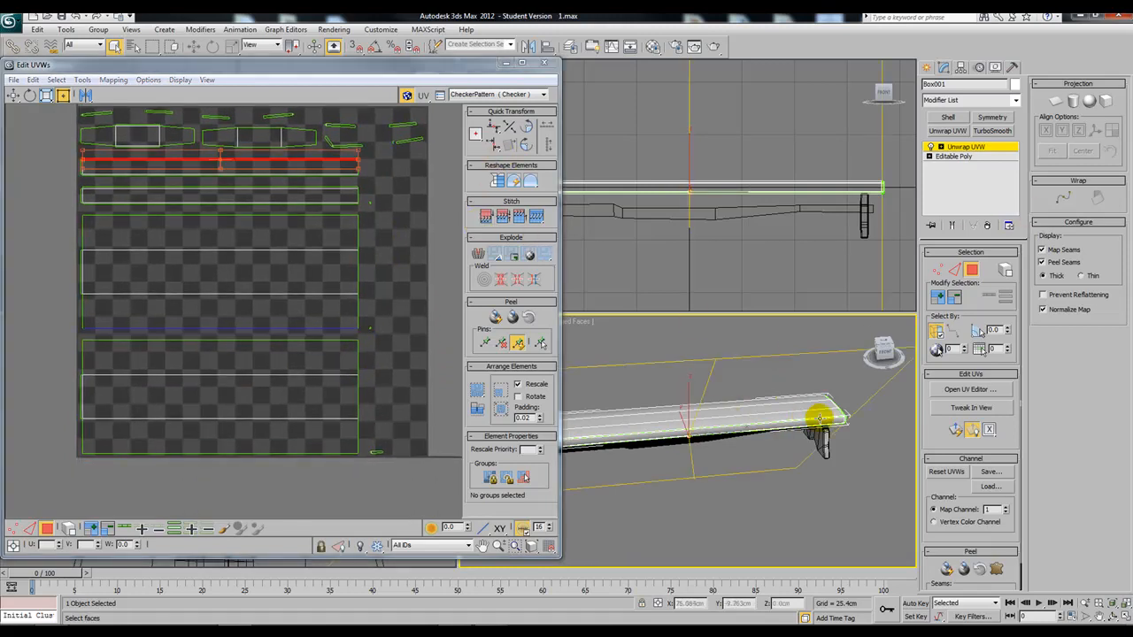
scroll(817, 412, up, 4)
ctrl+click(797, 403)
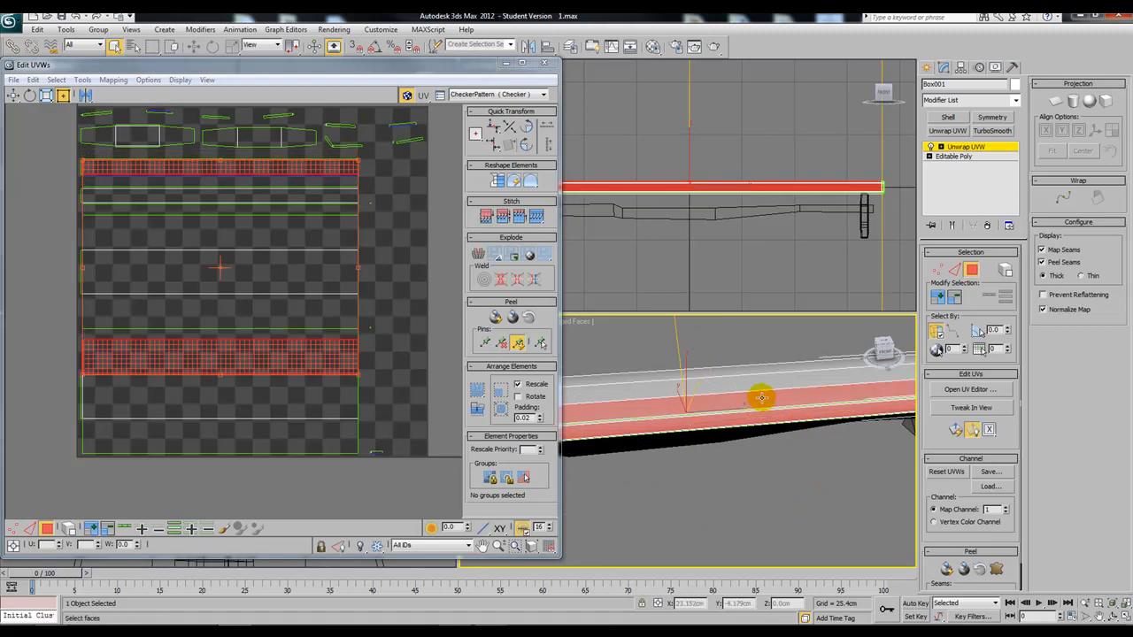
click(1123, 614)
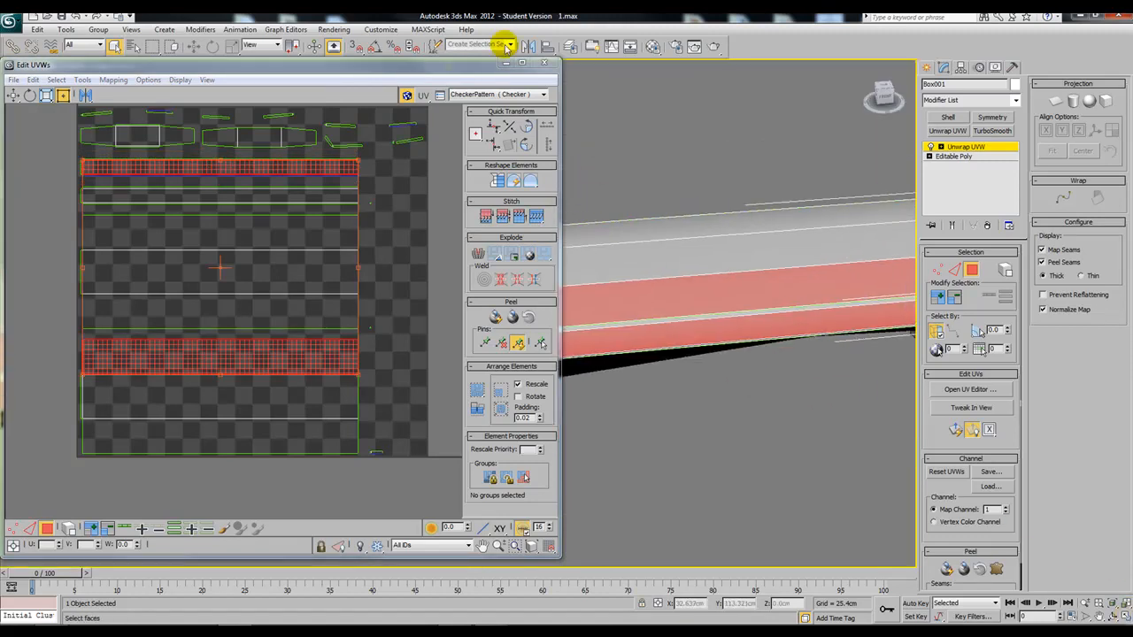
click(506, 63)
alt+middle_drag(596, 314, 637, 311)
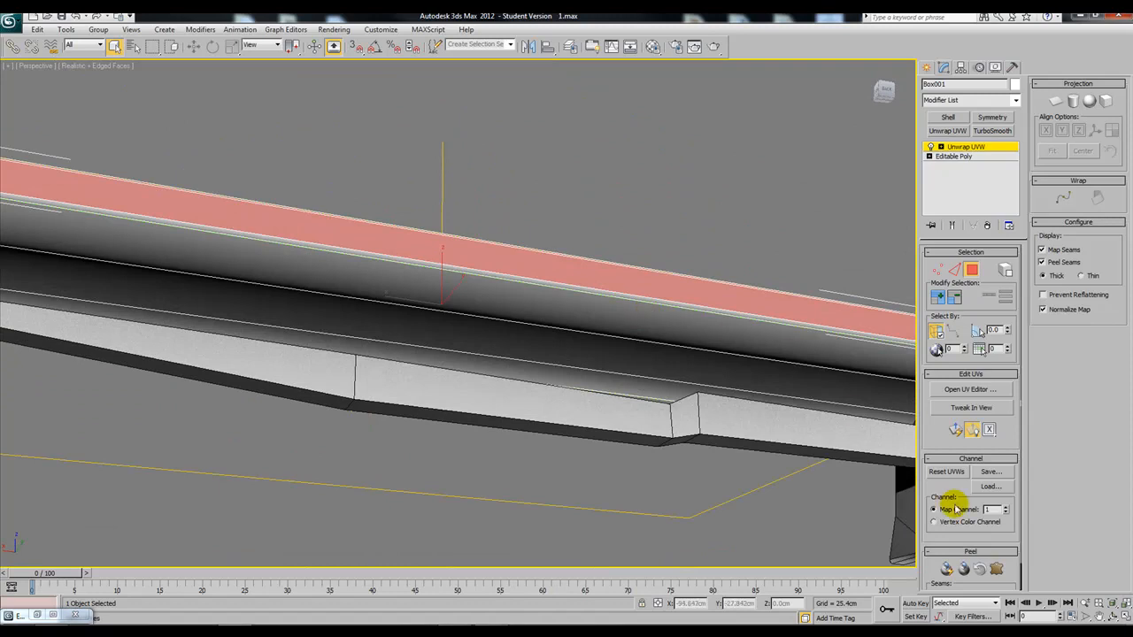
Restore the UV editor and move the selected faces out to the right of the texture square
click(49, 616)
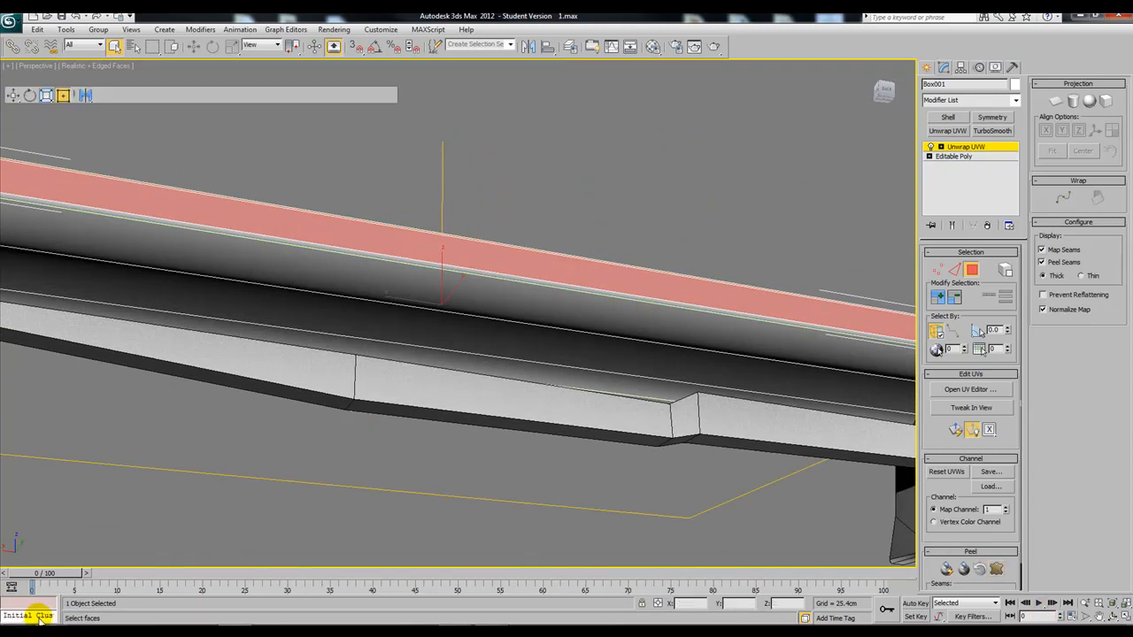
scroll(367, 394, down, 2)
scroll(368, 408, down, 2)
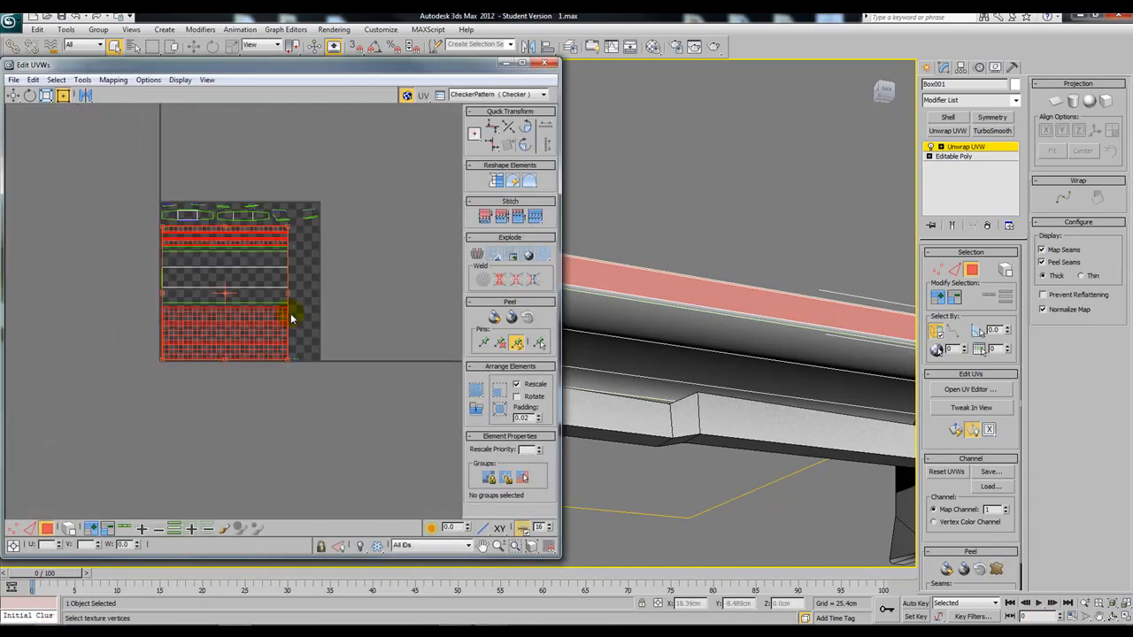
drag(248, 343, 439, 331)
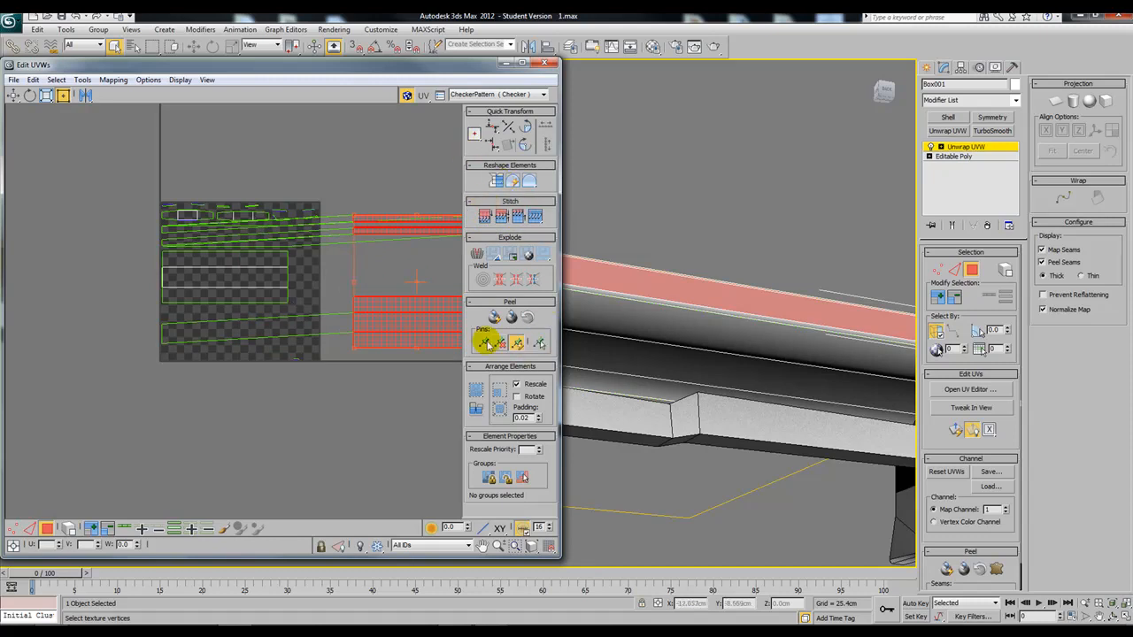
middle_drag(399, 362, 321, 362)
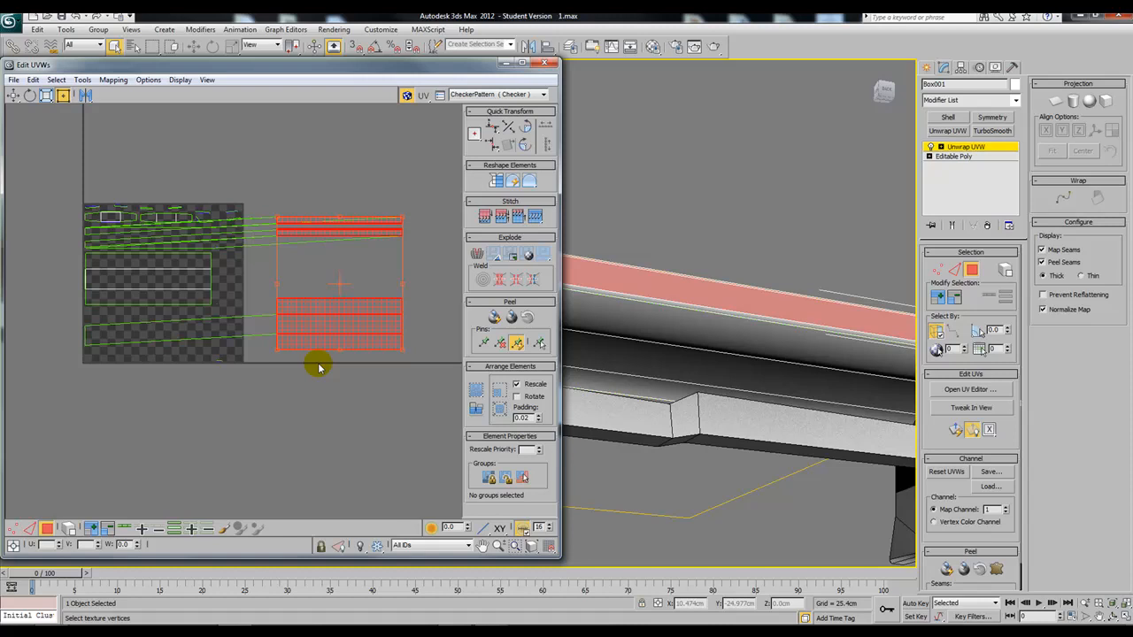
Break the selected faces away from the neighbouring UVs and move them down below the texture square's lower edge
click(56, 79)
mouse_move(82, 80)
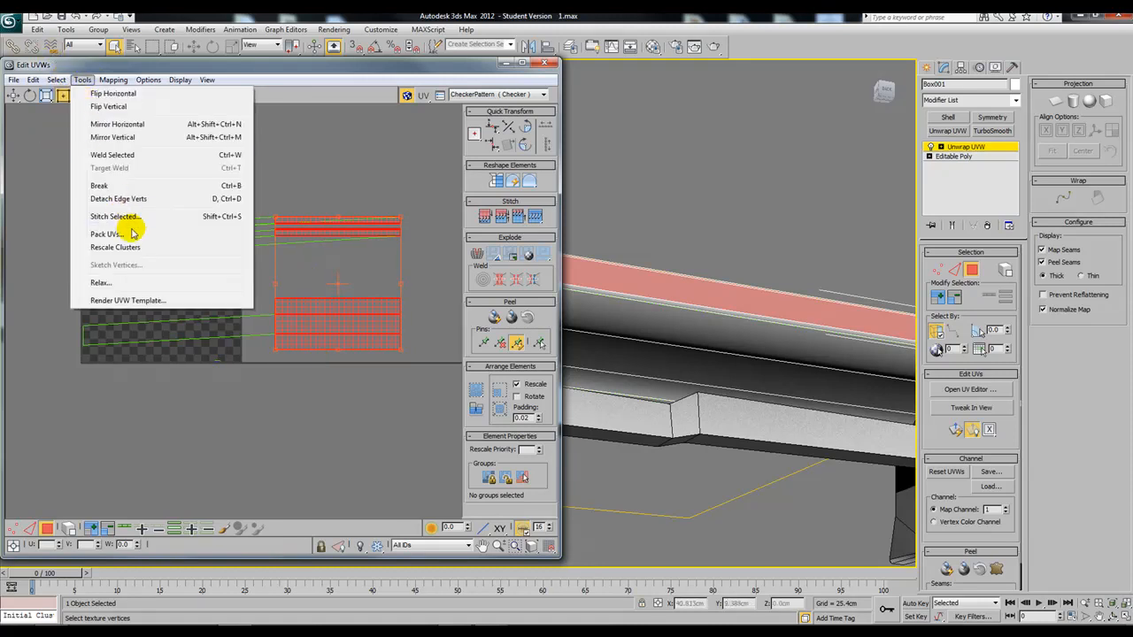
click(98, 185)
drag(316, 329, 330, 449)
middle_drag(360, 285, 329, 222)
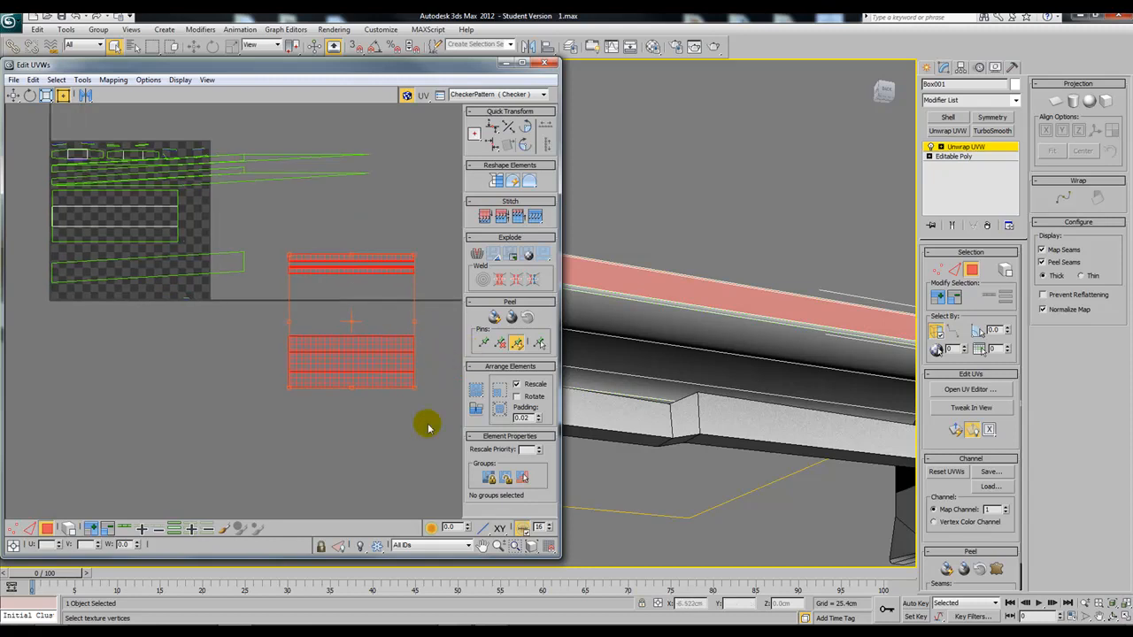
middle_drag(419, 399, 387, 412)
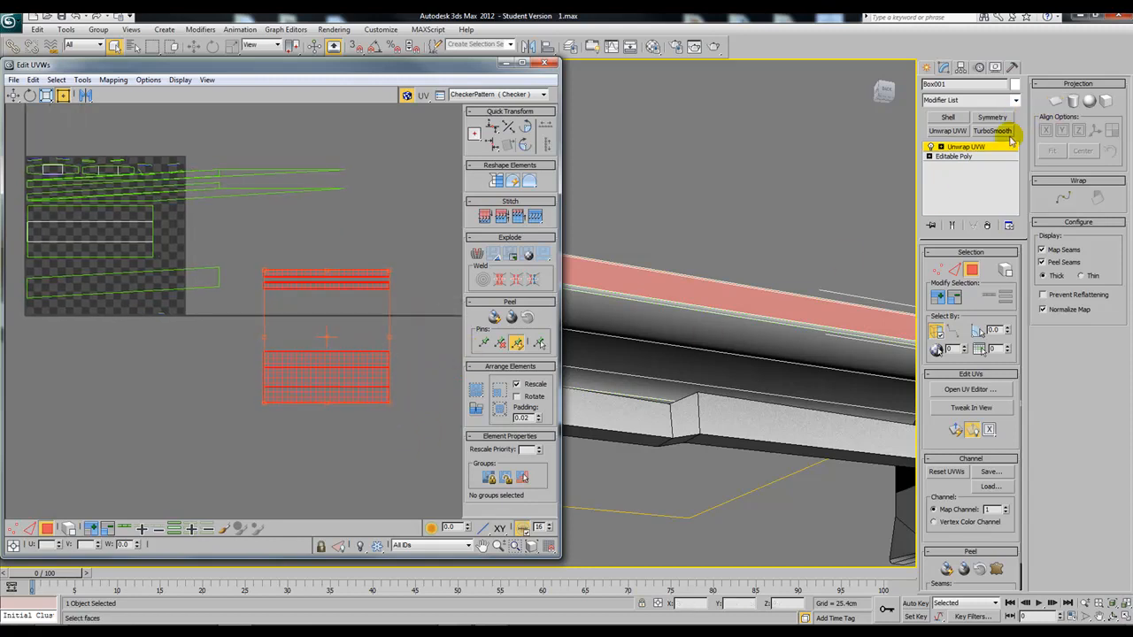
Stitch the matching side strip onto the upper long edge of the separated top-face cluster in edge mode
click(399, 427)
scroll(404, 410, up, 3)
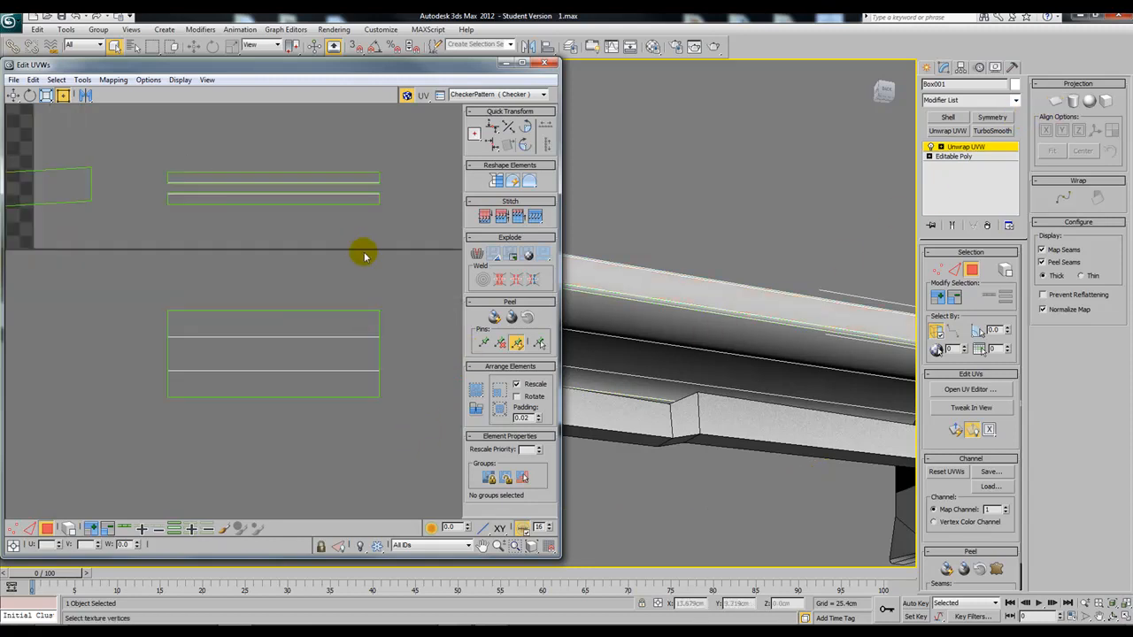
click(372, 205)
click(306, 283)
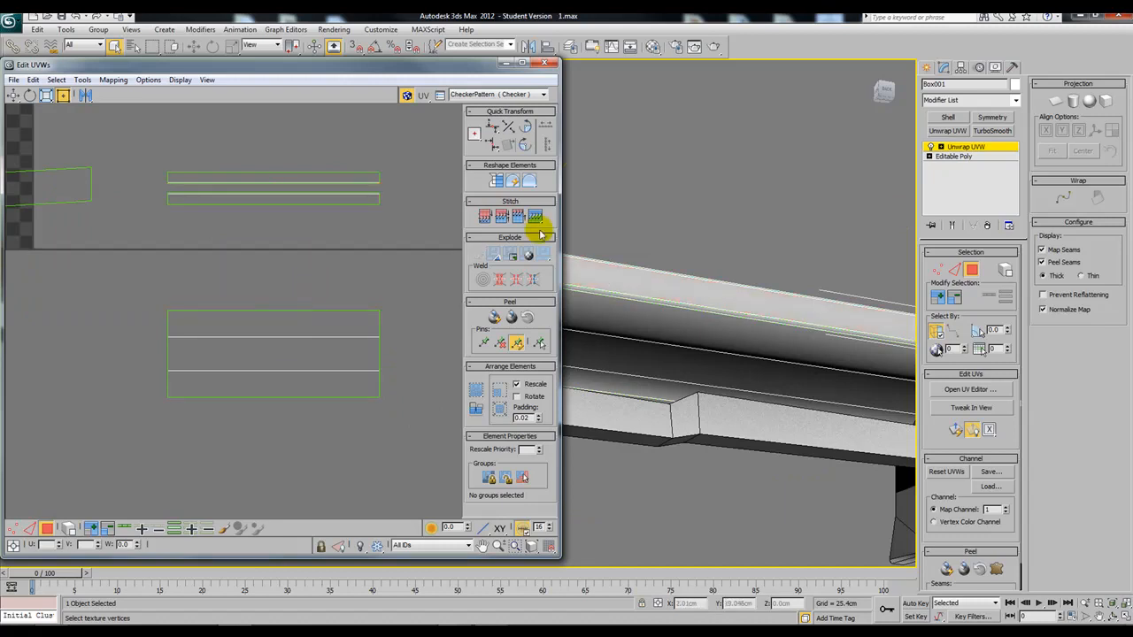
click(953, 270)
click(293, 312)
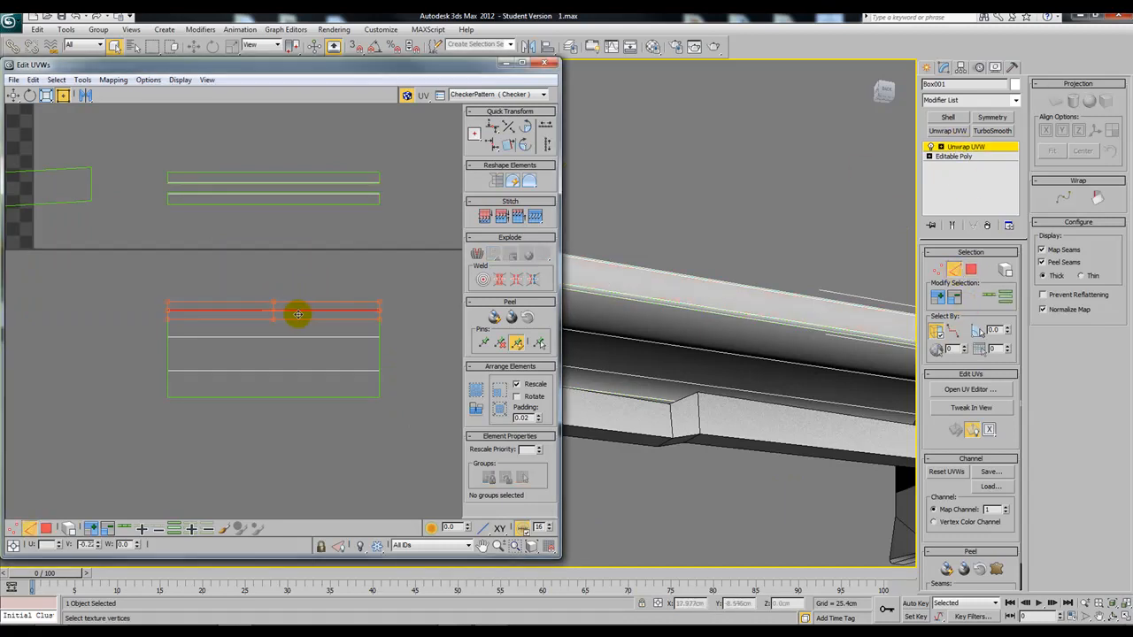
key(ctrl+s)
scroll(318, 301, up, 3)
middle_drag(313, 291, 316, 336)
scroll(309, 344, down, 2)
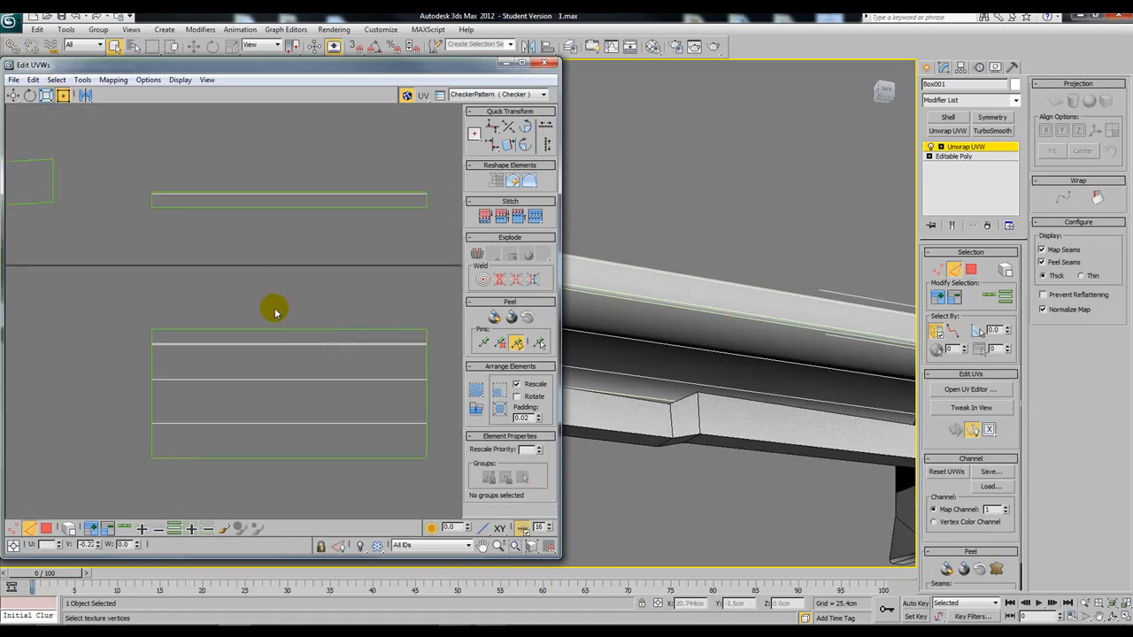
click(56, 80)
mouse_move(82, 80)
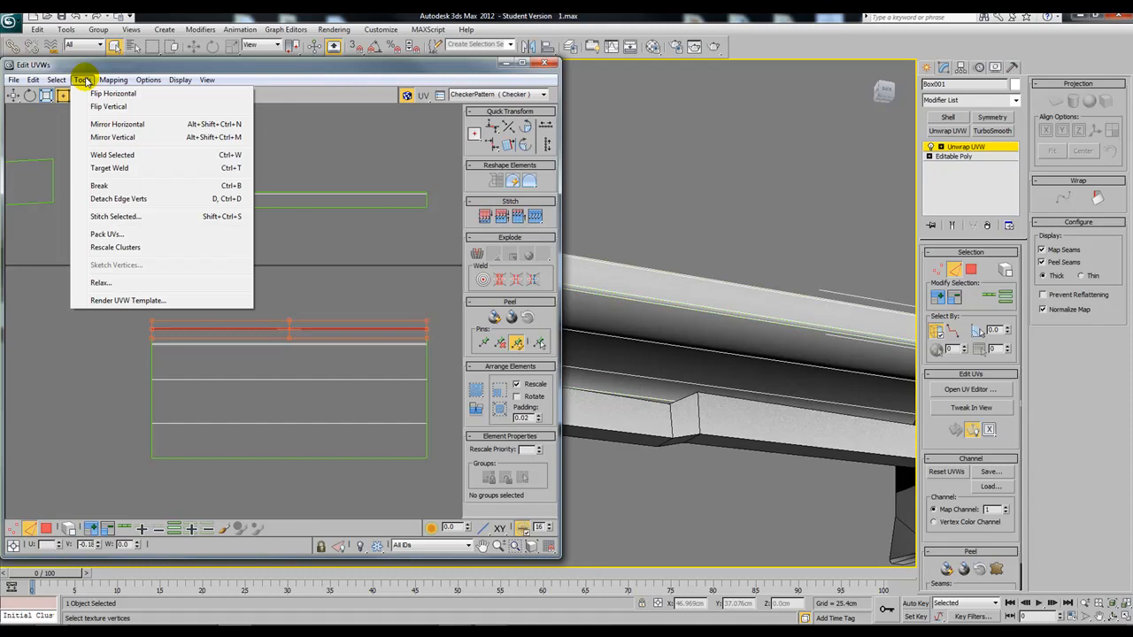
click(329, 249)
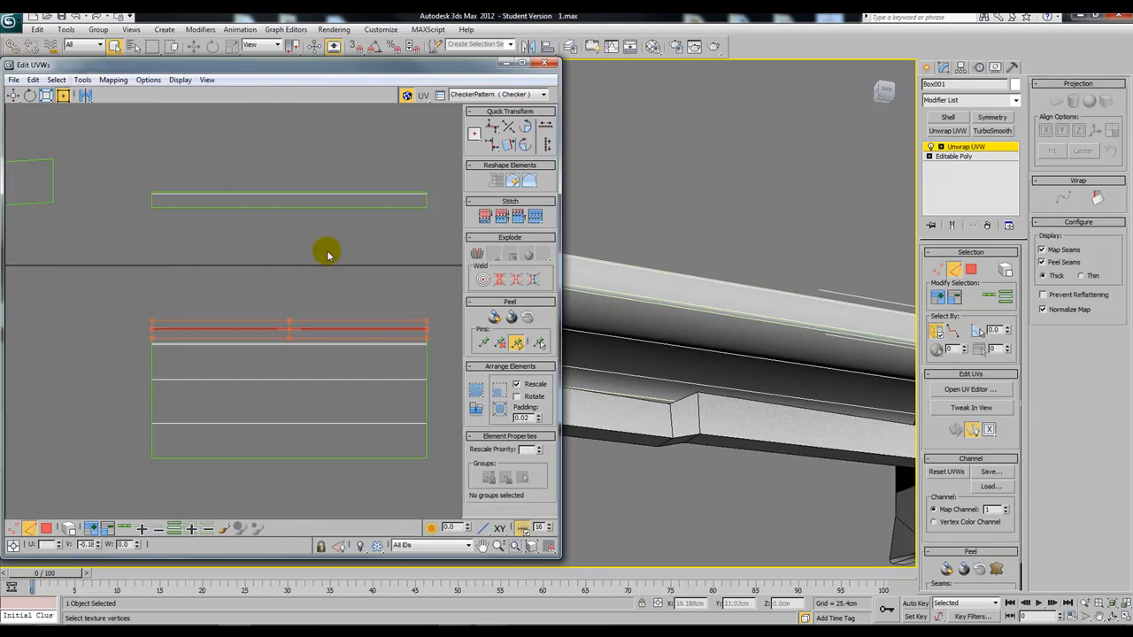
click(382, 30)
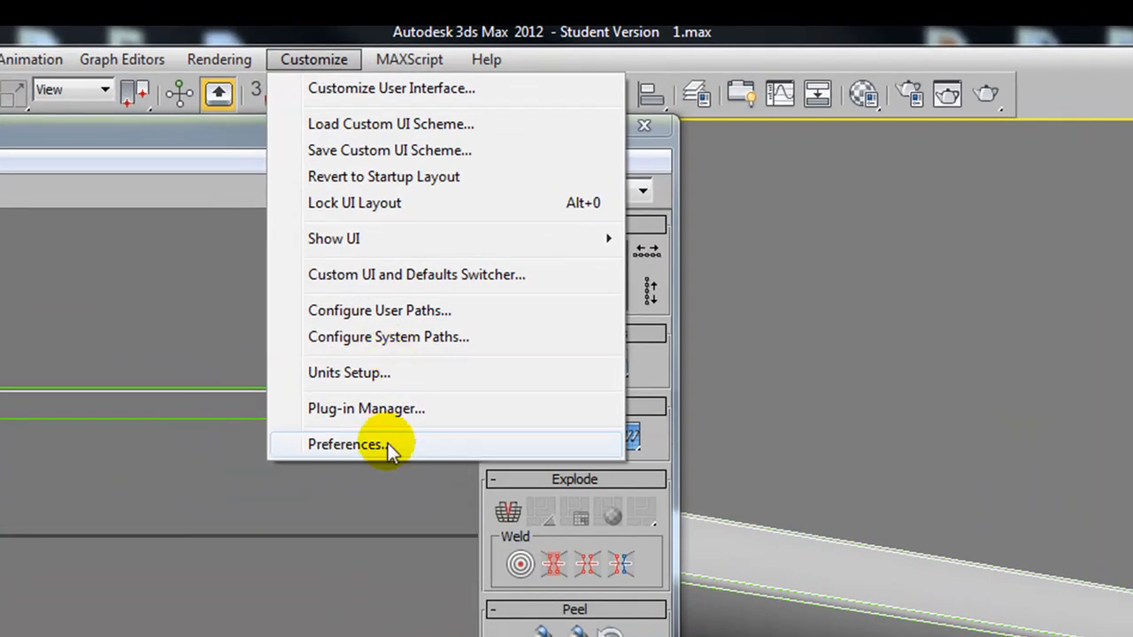
mouse_move(412, 239)
click(415, 274)
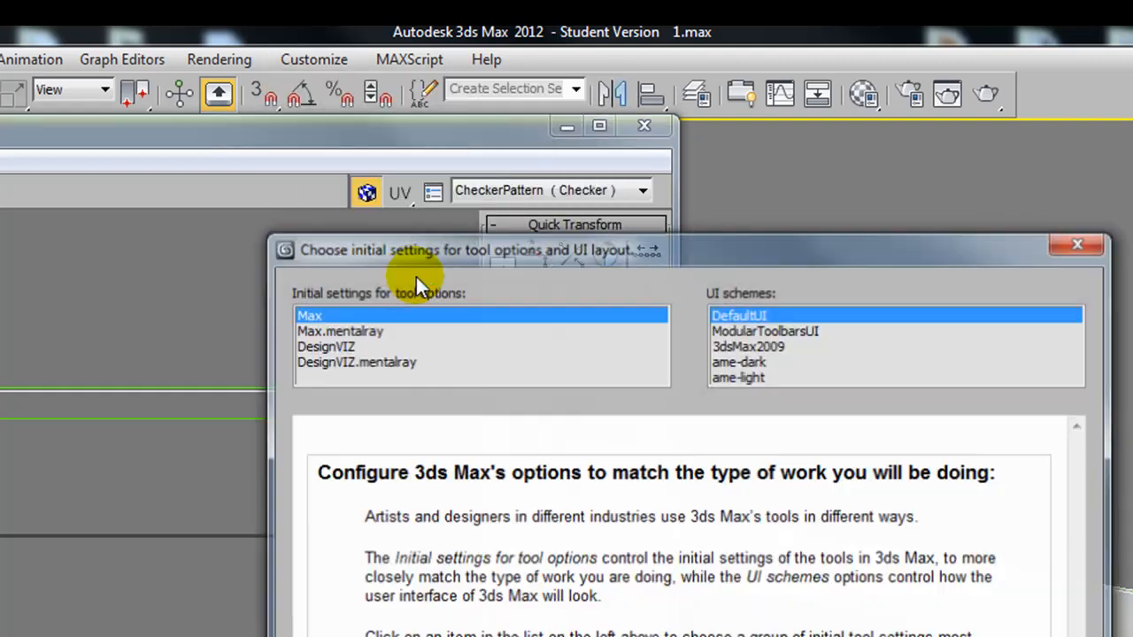
click(1071, 247)
Open the user interface customization and list the keyboard shortcuts of the Unwrap UVW group
click(314, 60)
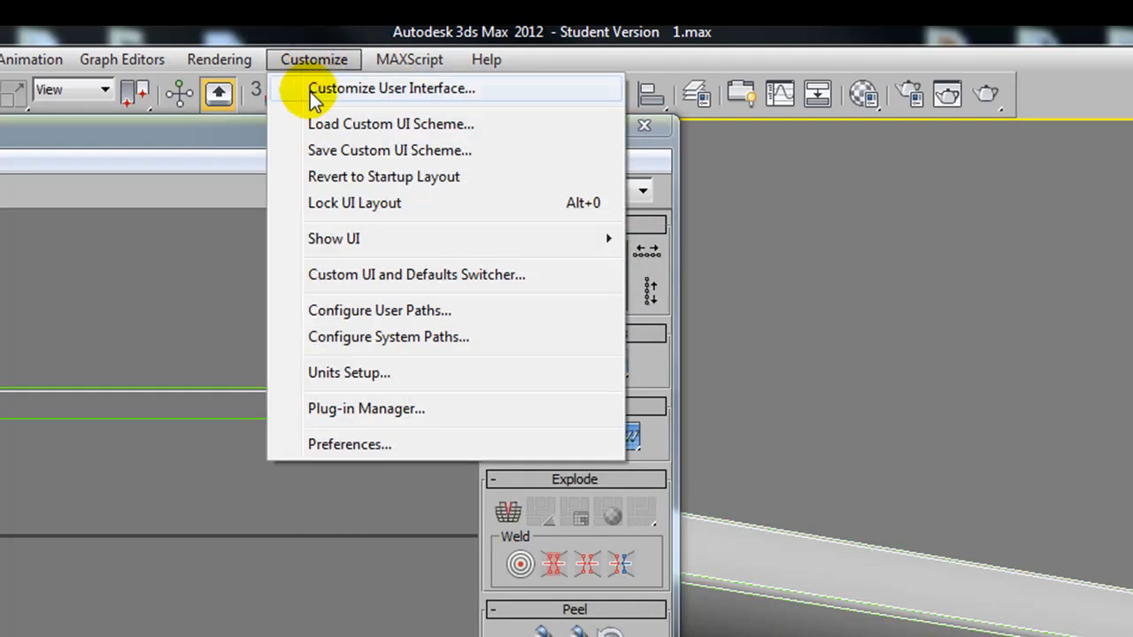
click(399, 97)
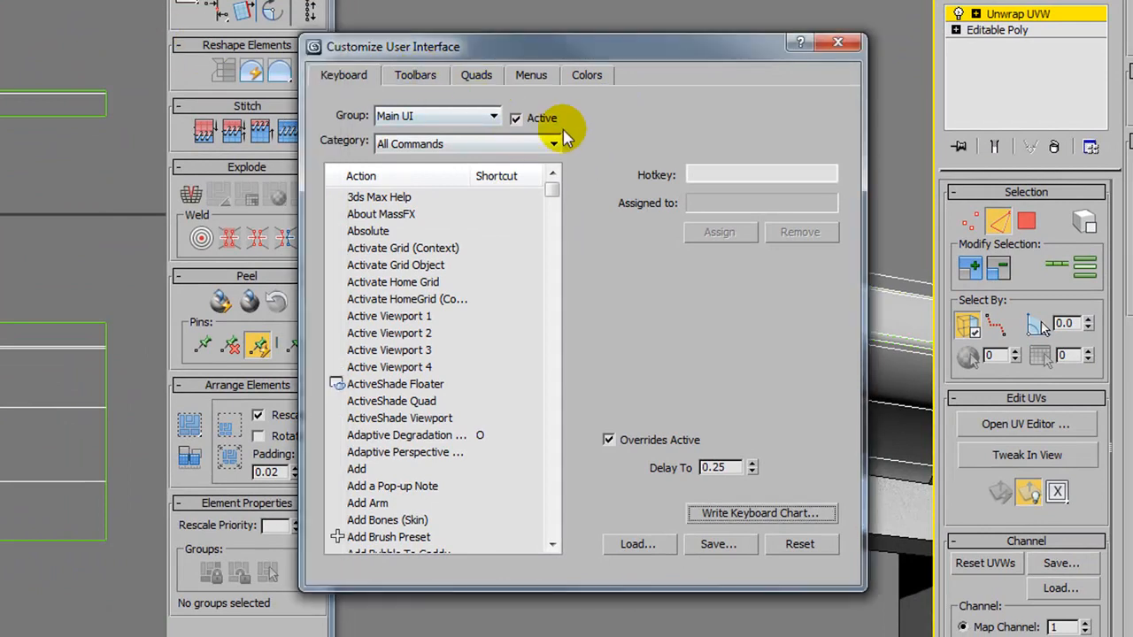
click(453, 117)
drag(491, 261, 496, 368)
click(433, 446)
Look through the Unwrap UVW commands starting with S for the stitch commands and their shortcuts
scroll(556, 193, down, 5)
click(432, 301)
key(s)
key(Down)
key(Down)
key(Down)
key(Down)
key(Down)
key(Down)
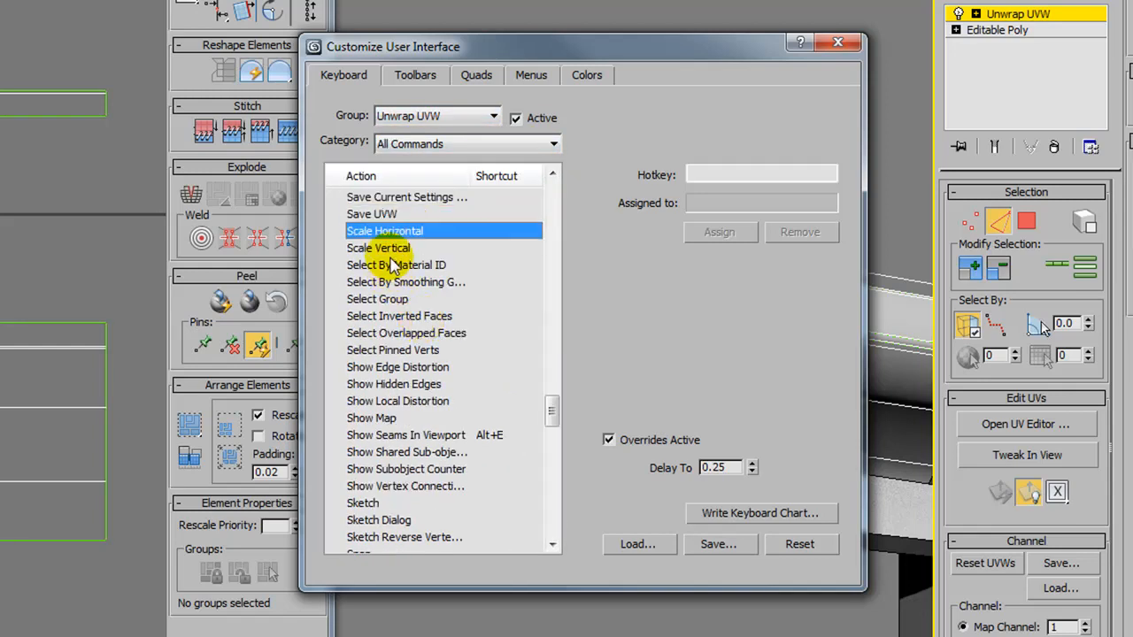
key(Down)
key(Down)
key(Down)
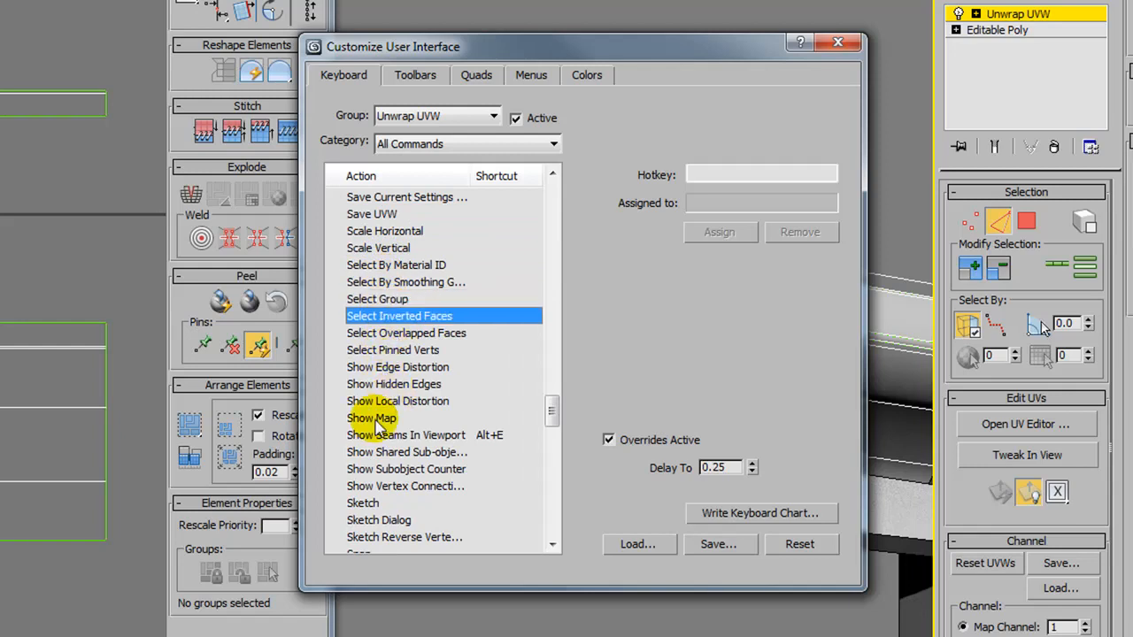
key(Down)
key(Down)
key(Down)
key(Down)
key(Down)
key(Down)
key(Down)
key(Down)
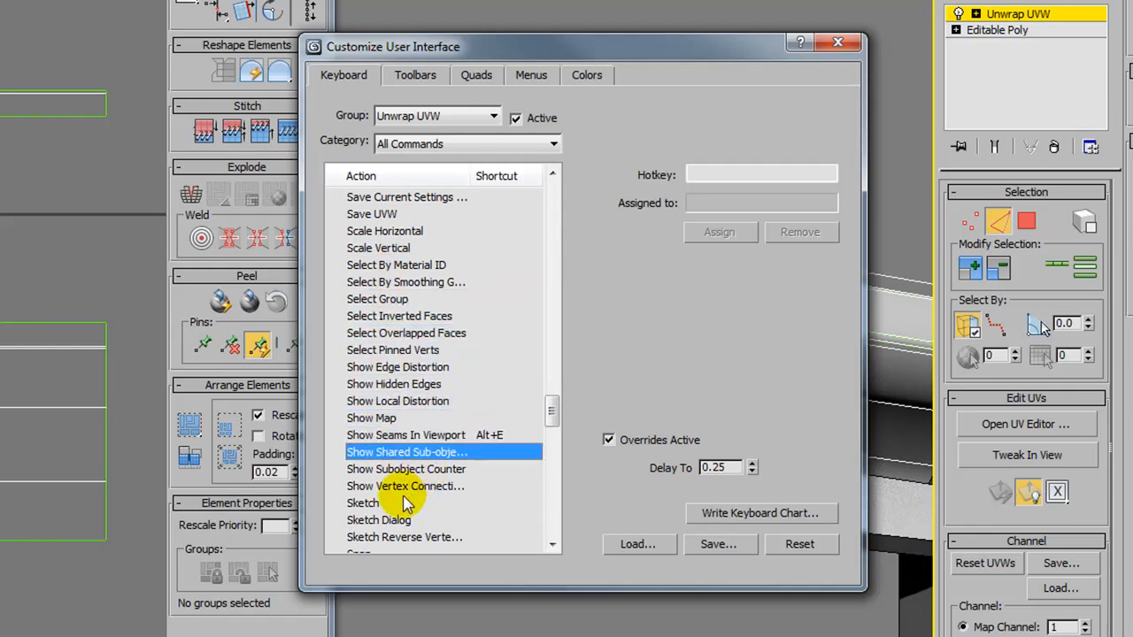
scroll(412, 489, down, 2)
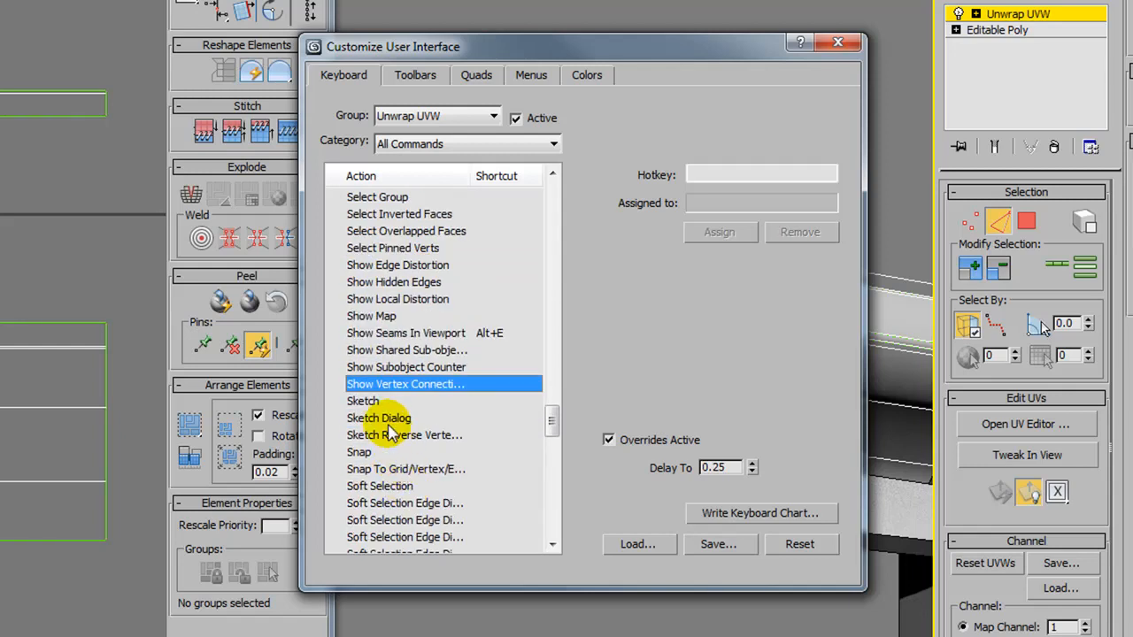
scroll(392, 425, down, 1)
scroll(423, 431, down, 4)
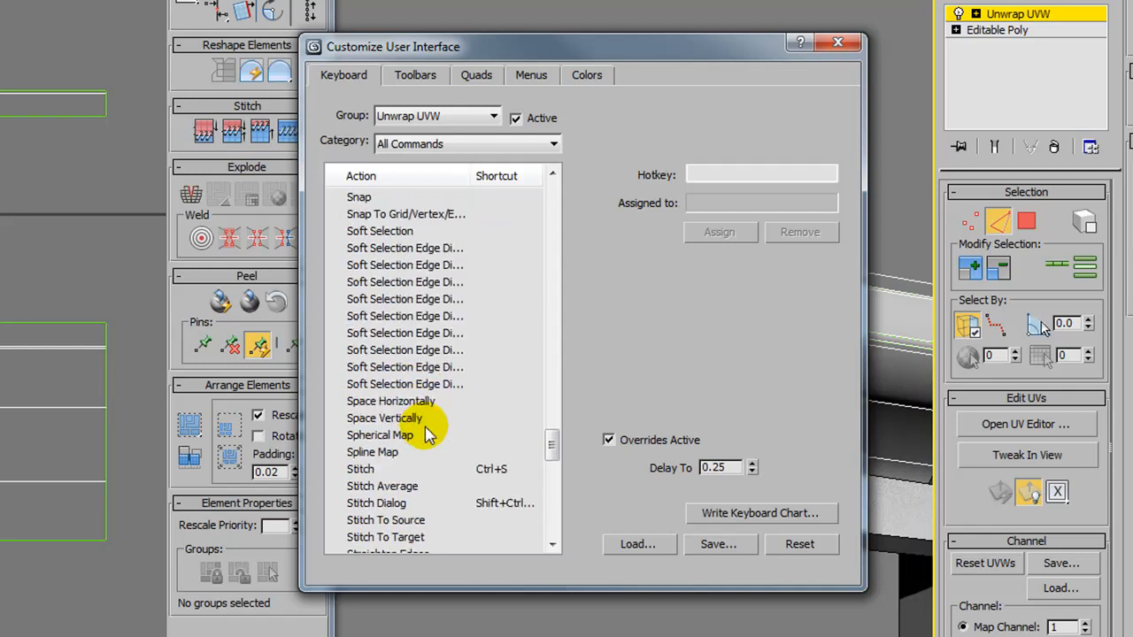
scroll(427, 435, up, 1)
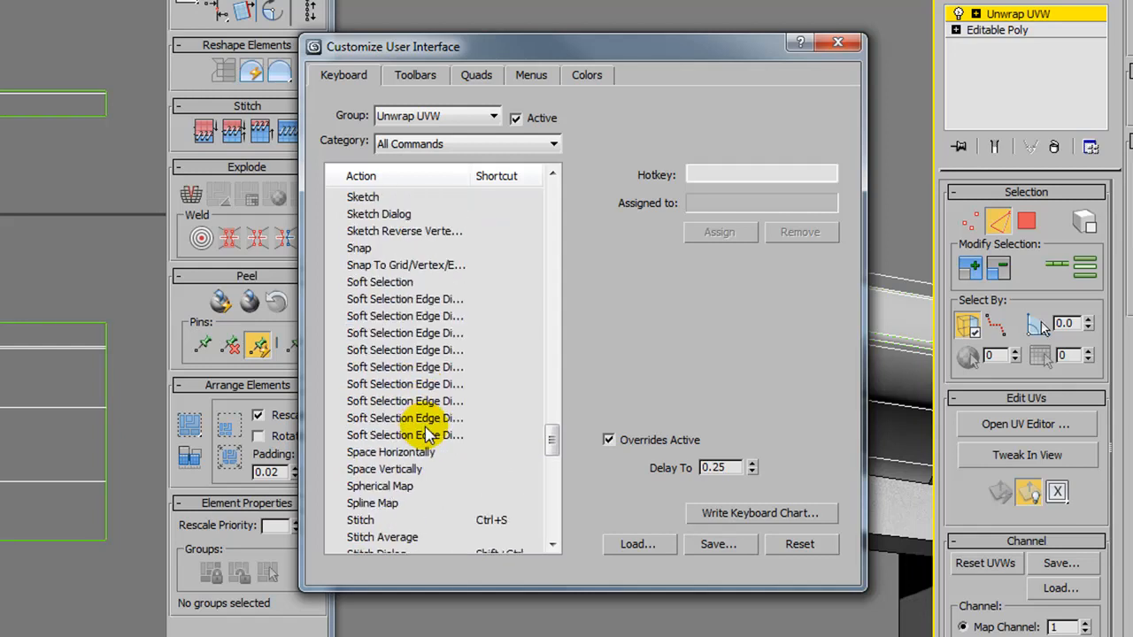
scroll(427, 435, up, 1)
scroll(428, 435, up, 2)
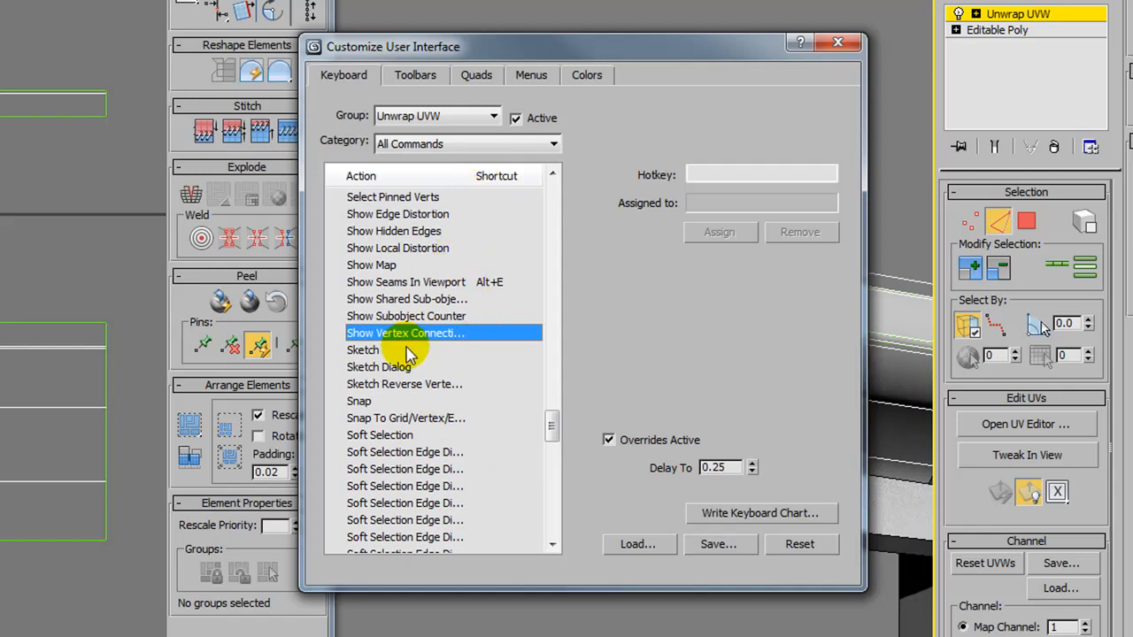
Examine the shortcuts assigned to Stitch and Stitch Dialog, then close the user interface customization
drag(553, 428, 554, 419)
drag(557, 412, 542, 451)
click(476, 384)
click(504, 370)
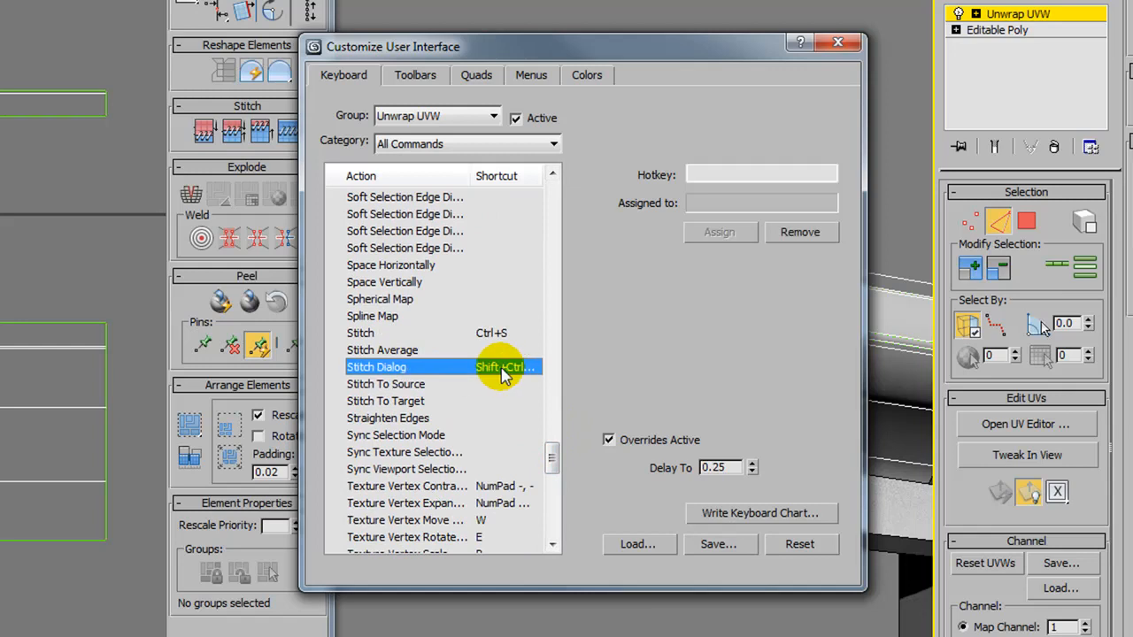
click(478, 332)
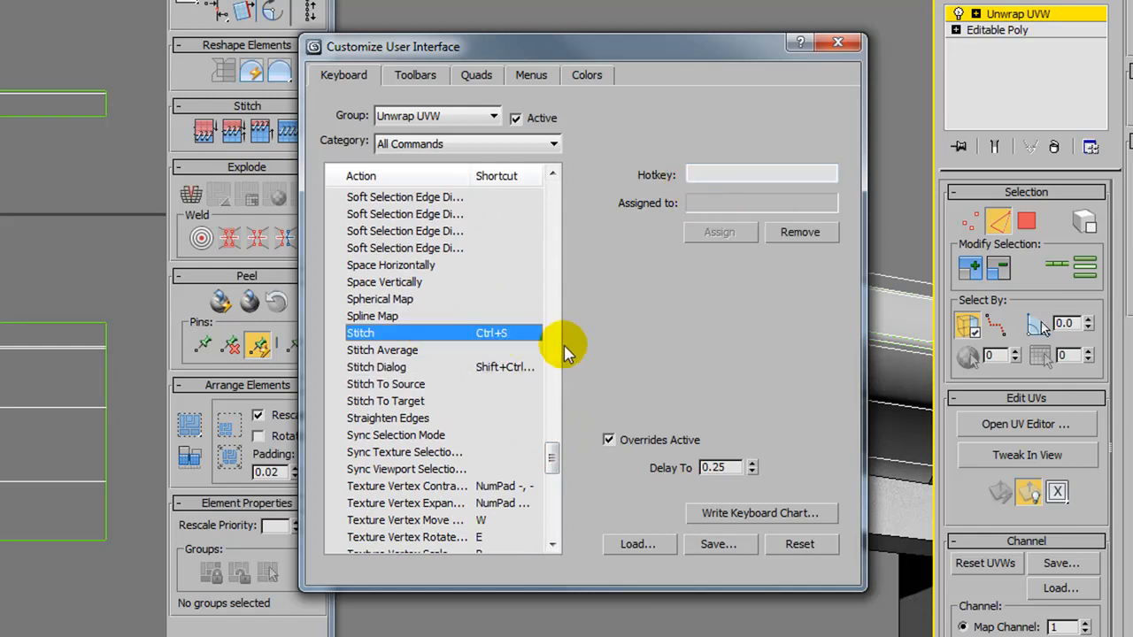
click(486, 368)
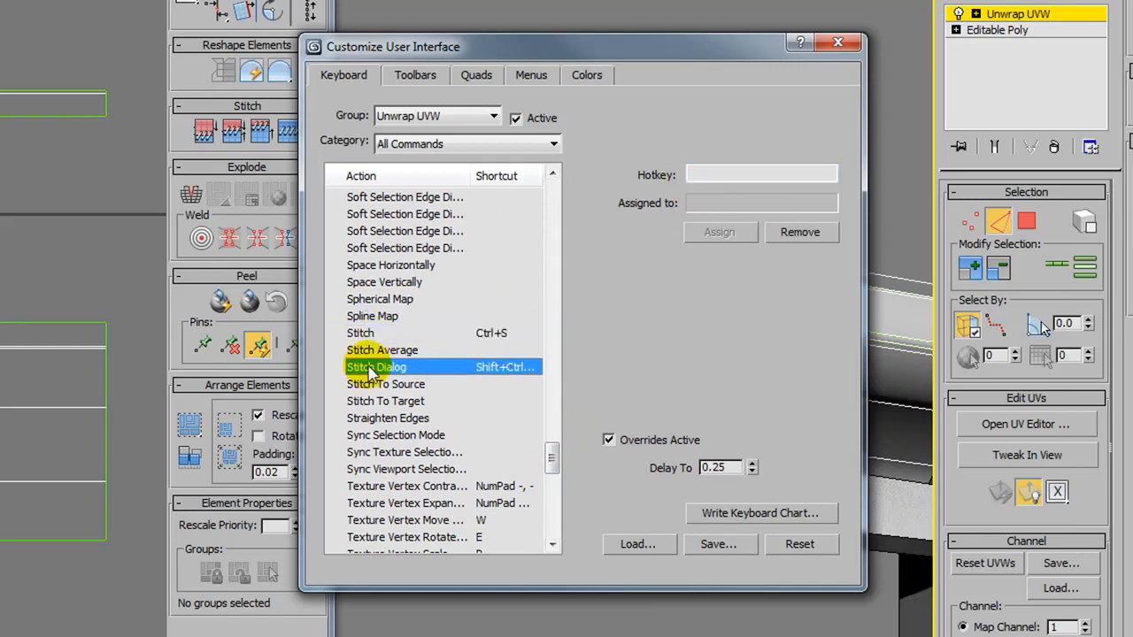
click(487, 332)
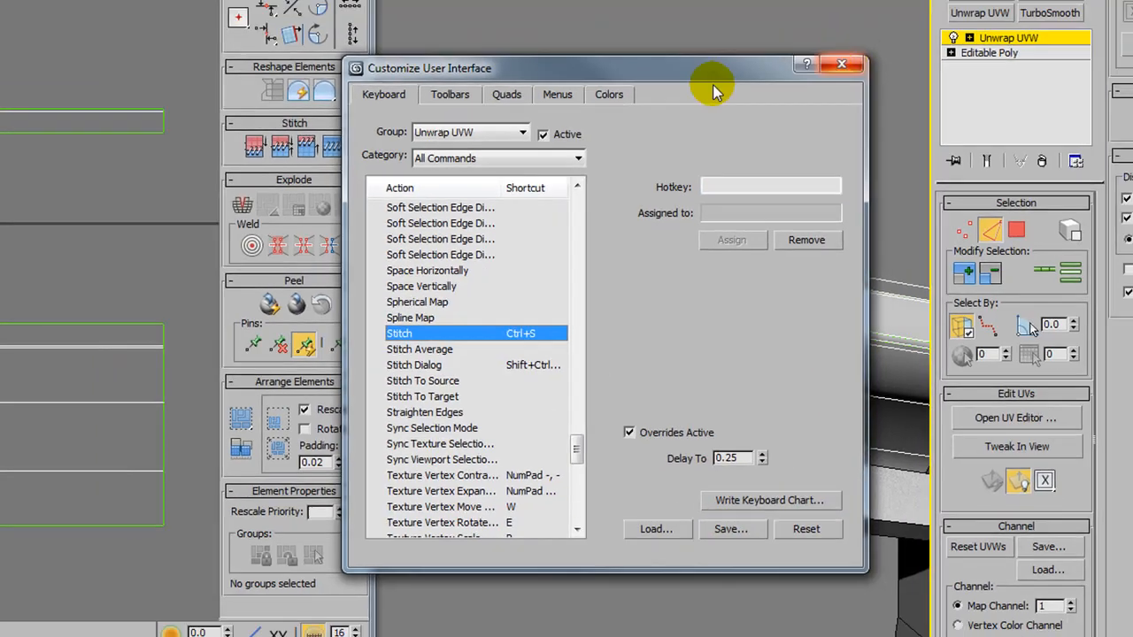
click(841, 64)
click(334, 46)
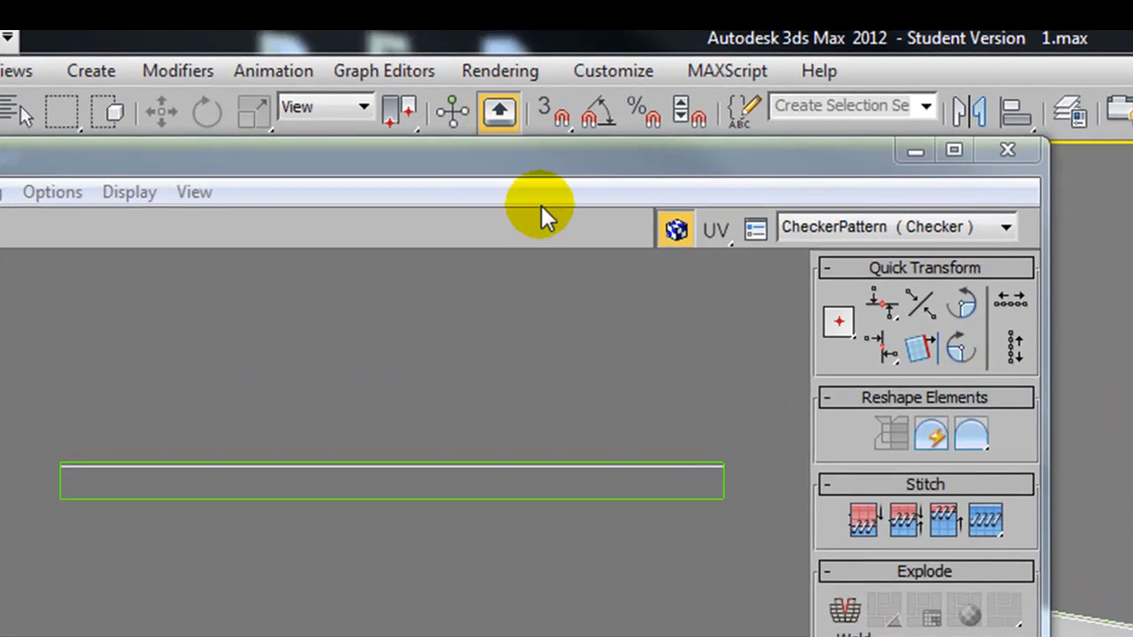
Stitch the remaining separate side strip onto the lower long edge of the top-face cluster
click(442, 167)
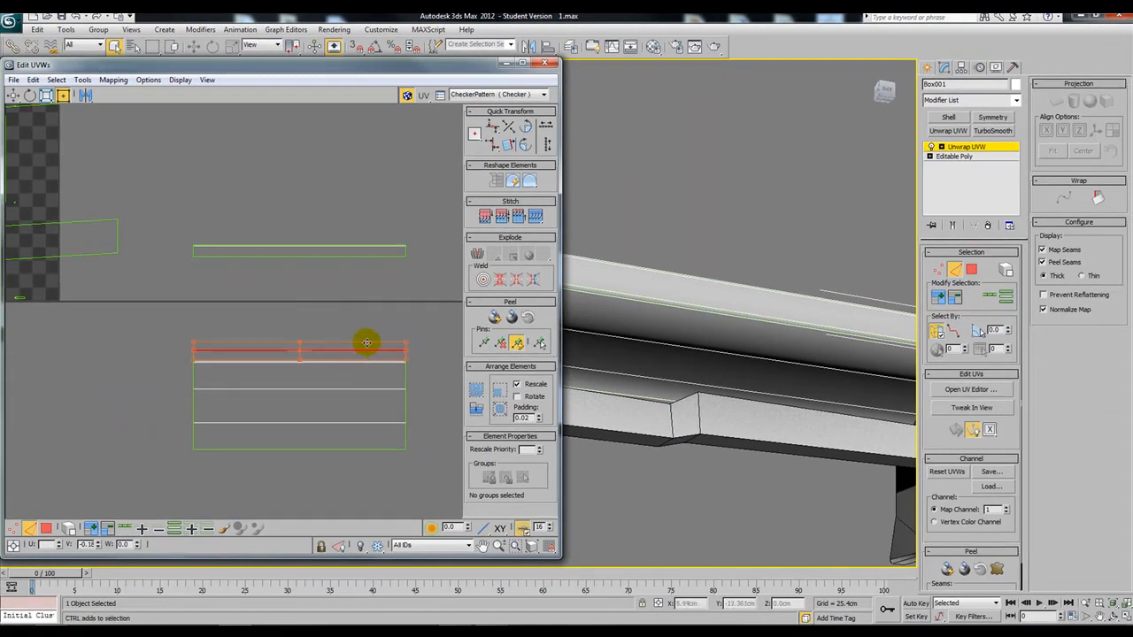
key(ctrl+z)
key(ctrl+z)
click(349, 449)
key(ctrl+w)
Select all faces still inside the texture square in face mode and apply Flatten Mapping to them
middle_drag(357, 445, 392, 413)
scroll(328, 389, down, 2)
middle_drag(127, 255, 271, 293)
click(972, 270)
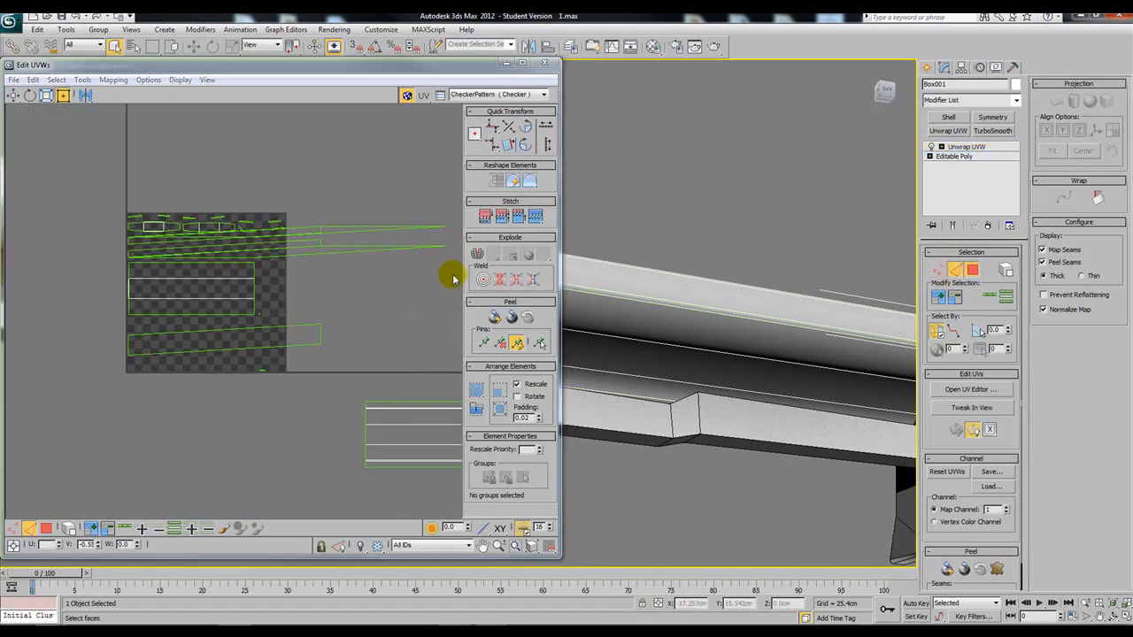
key(ctrl+a)
click(113, 80)
click(126, 94)
click(177, 94)
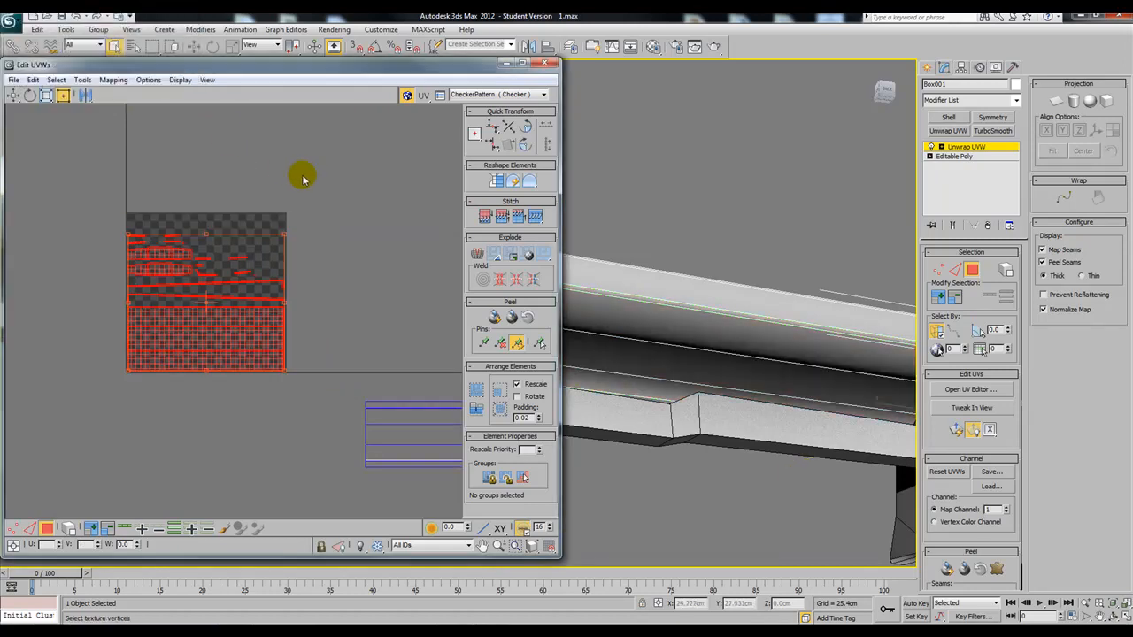
Try to stitch the adjoining thin faces onto the top-face cluster's upper edge in edge mode, and undo it
click(955, 270)
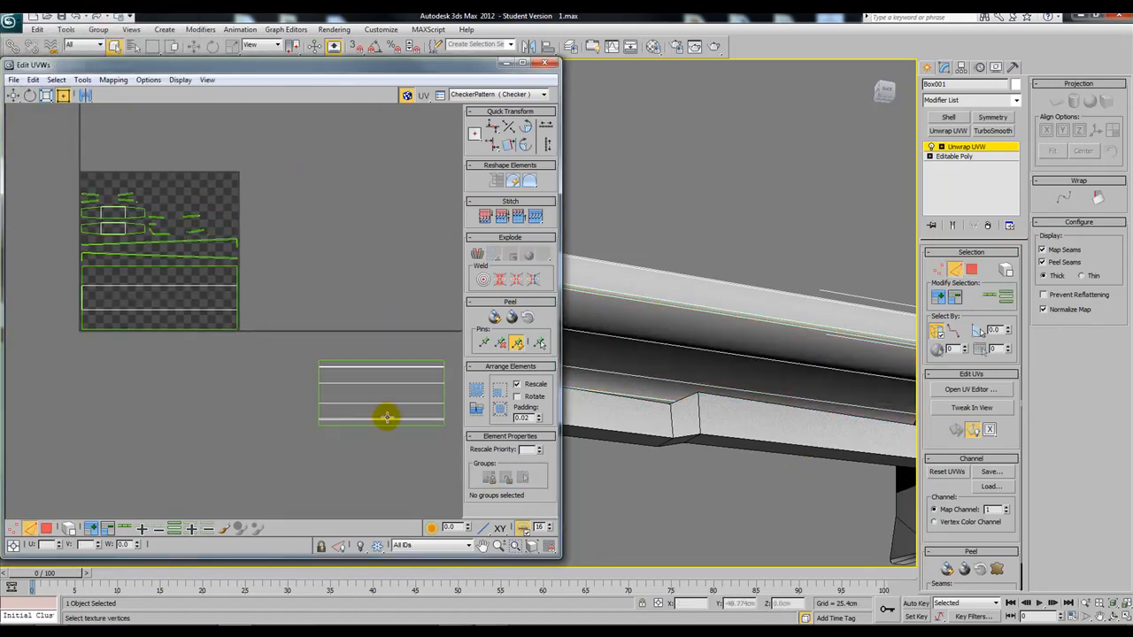
scroll(378, 406, up, 2)
click(375, 319)
key(ctrl+w)
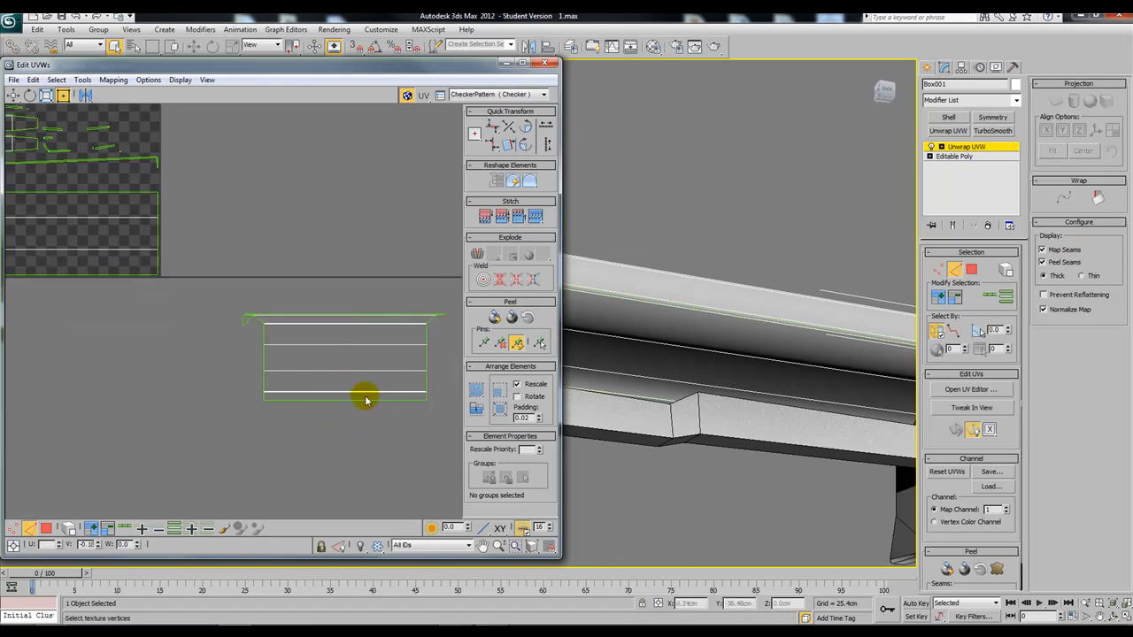
scroll(297, 347, up, 2)
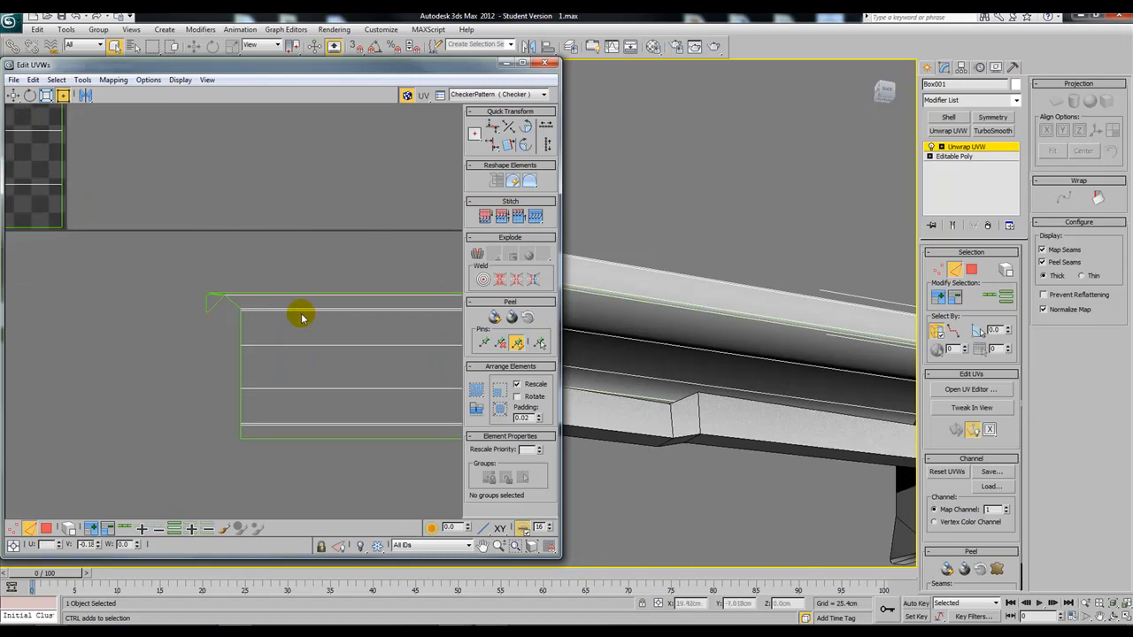
scroll(346, 354, down, 3)
key(ctrl+z)
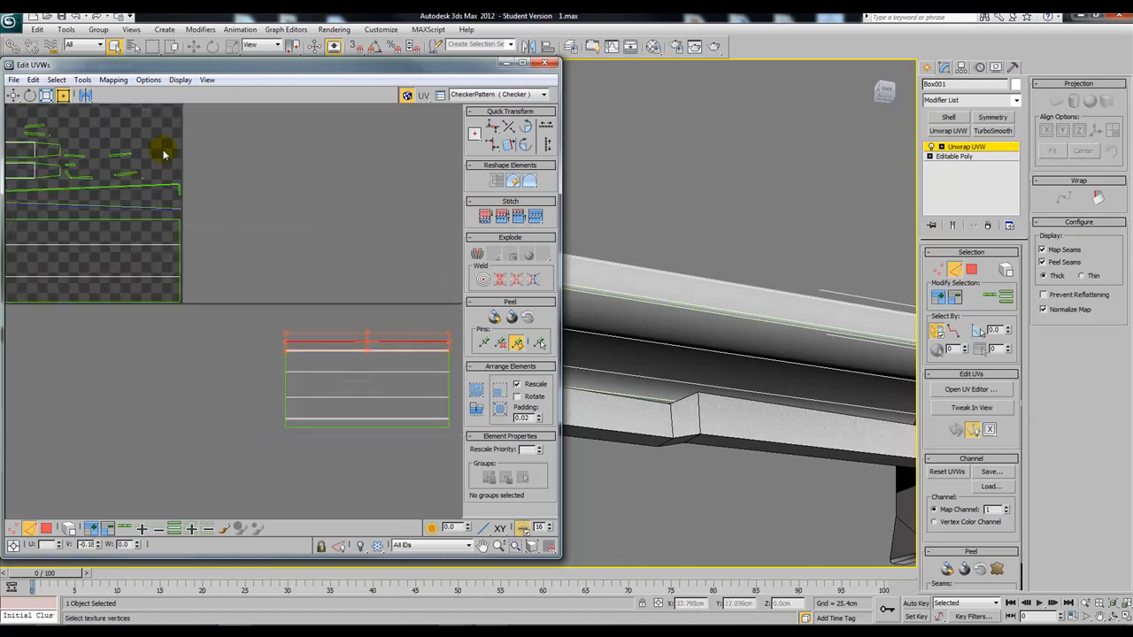
Select the upper long edge of the large flattened cluster to check which edge it matches
click(374, 266)
middle_drag(123, 213, 287, 314)
scroll(293, 322, up, 2)
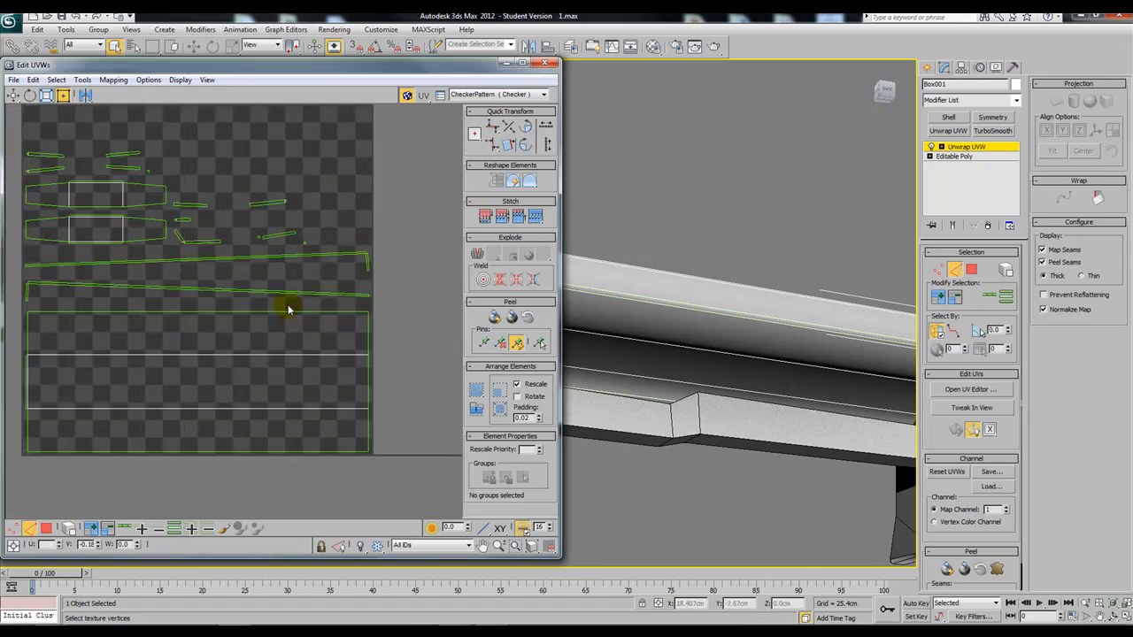
click(149, 315)
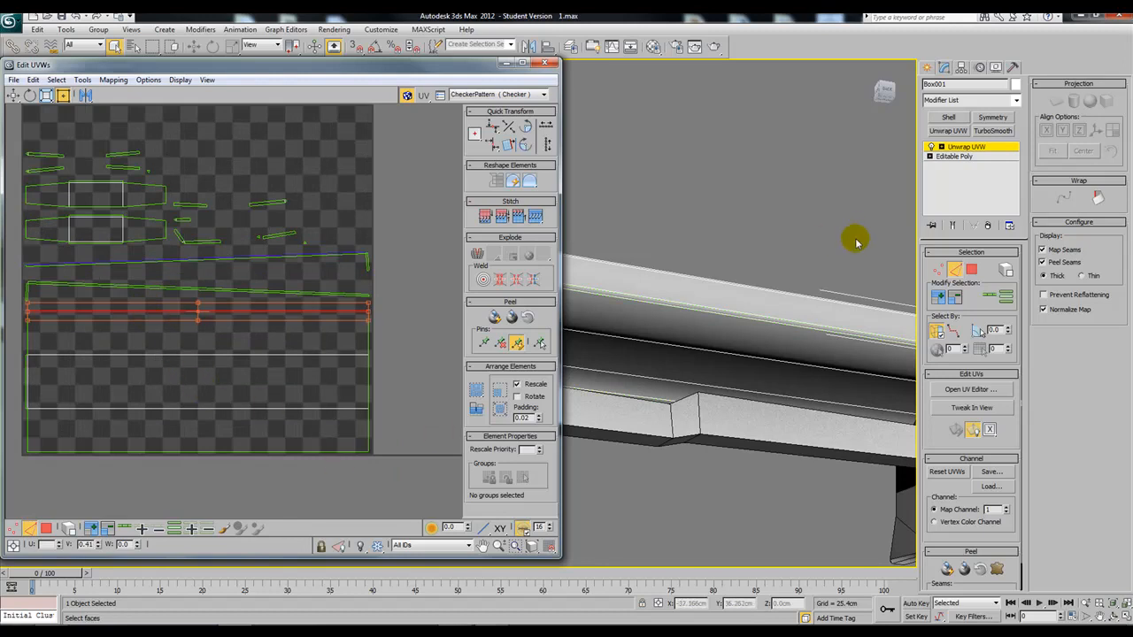
Select the large flattened cluster in face mode and move it out of the texture square, below the stitched cluster
click(972, 269)
drag(211, 474, 380, 478)
scroll(397, 430, down, 4)
key(ctrl+z)
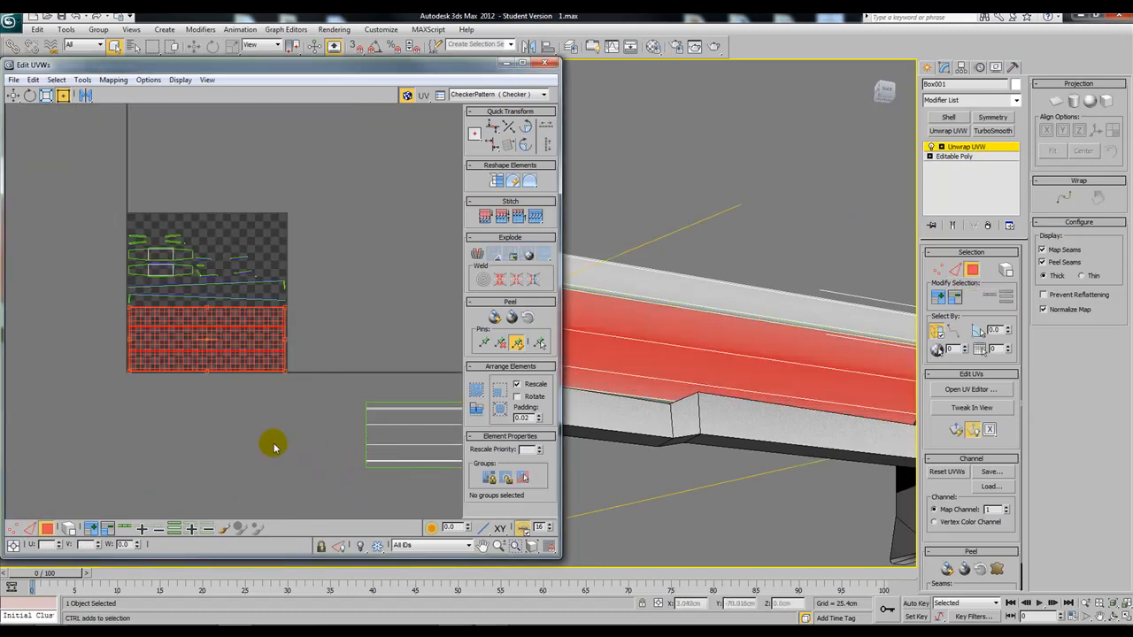
drag(210, 355, 274, 455)
key(ctrl+z)
middle_drag(285, 425, 237, 314)
scroll(233, 309, down, 2)
drag(233, 309, 400, 390)
click(422, 362)
Select the narrow strip of faces along the seat's long edge in the viewport and display CheckerPattern on the model
scroll(422, 362, up, 2)
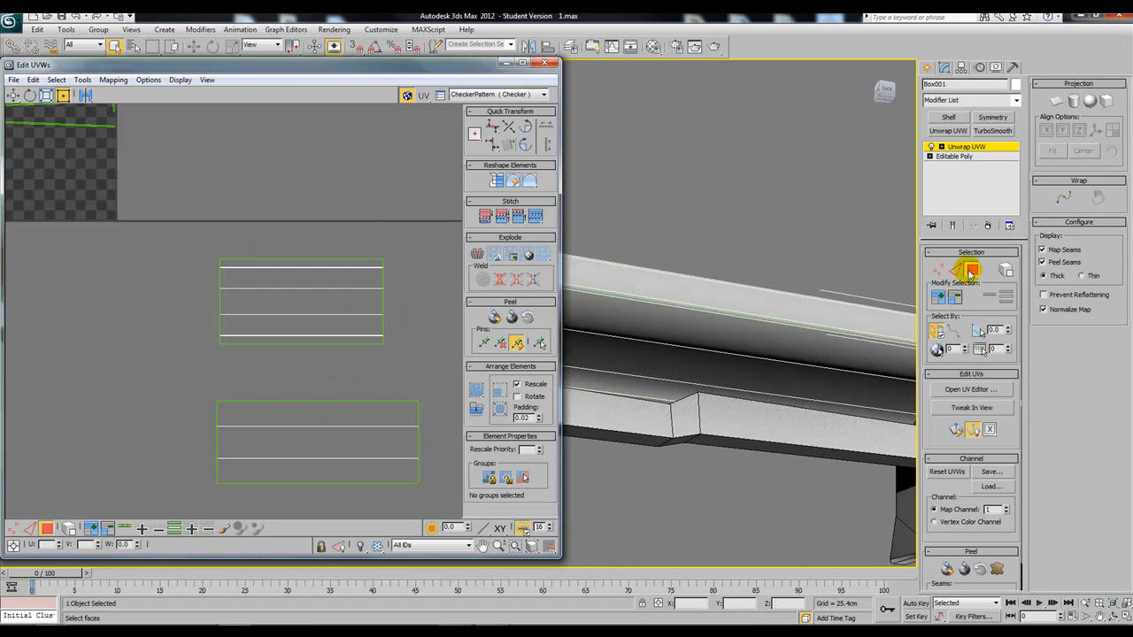
click(754, 330)
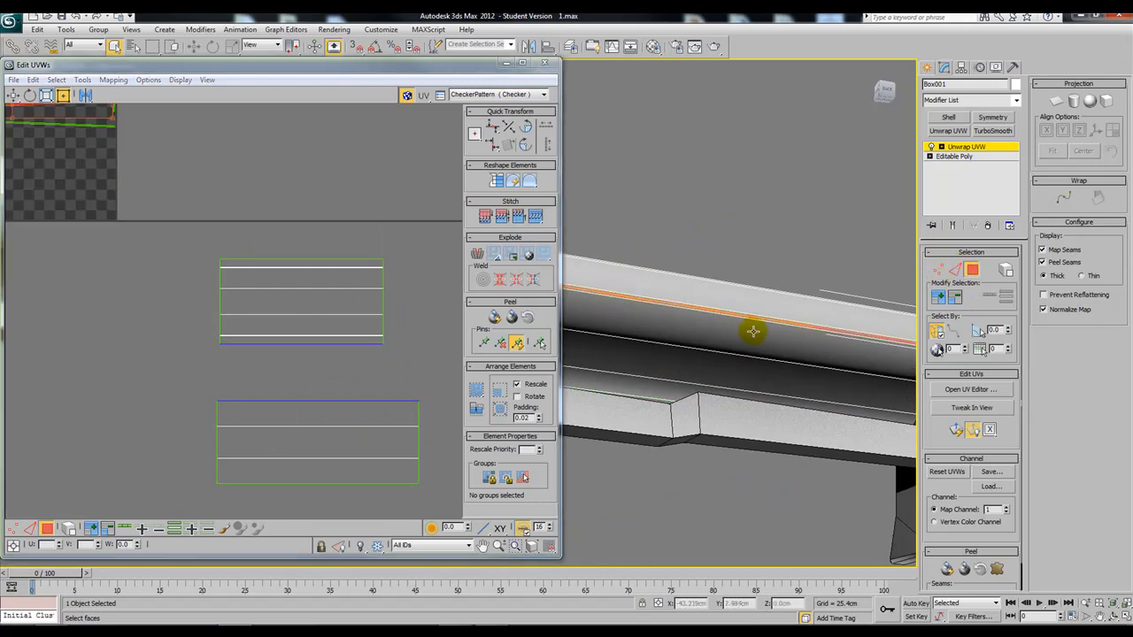
click(545, 95)
click(529, 107)
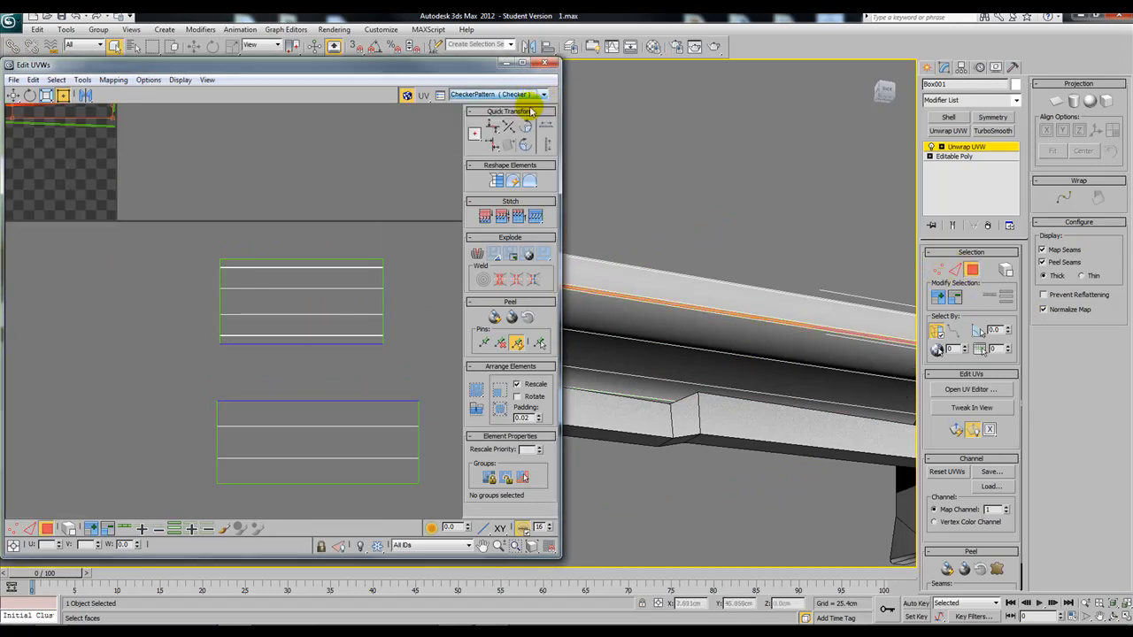
scroll(691, 301, up, 3)
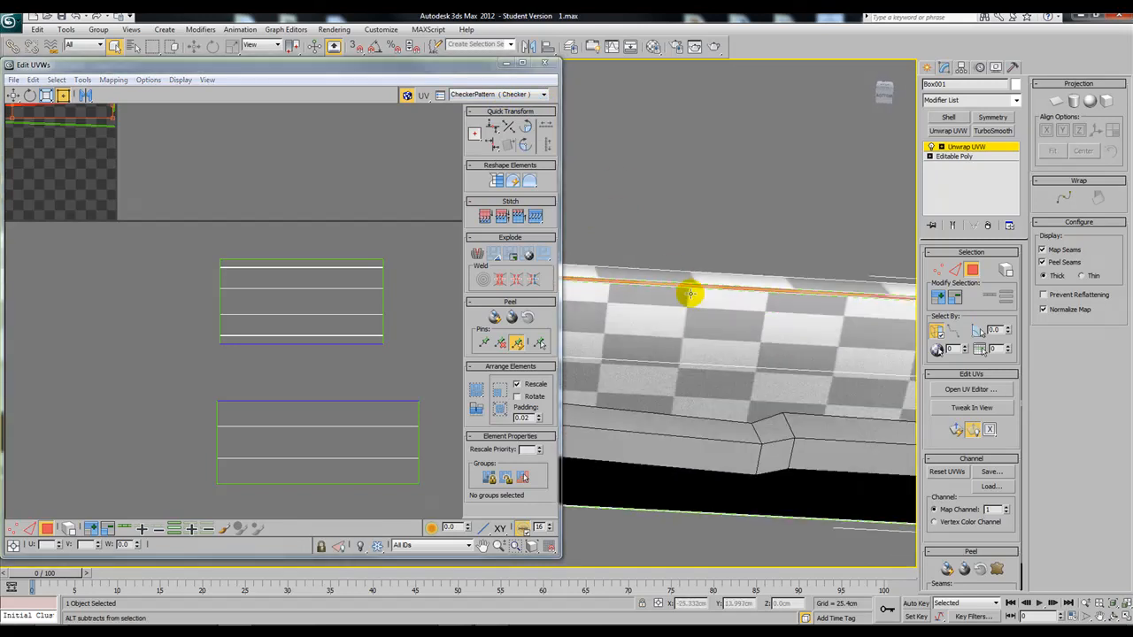
click(677, 293)
click(683, 284)
Pull the selected narrow strip away from its neighbours and apply planar mapping to it
middle_drag(43, 250, 252, 362)
middle_drag(334, 258, 337, 307)
drag(296, 263, 321, 392)
click(1055, 102)
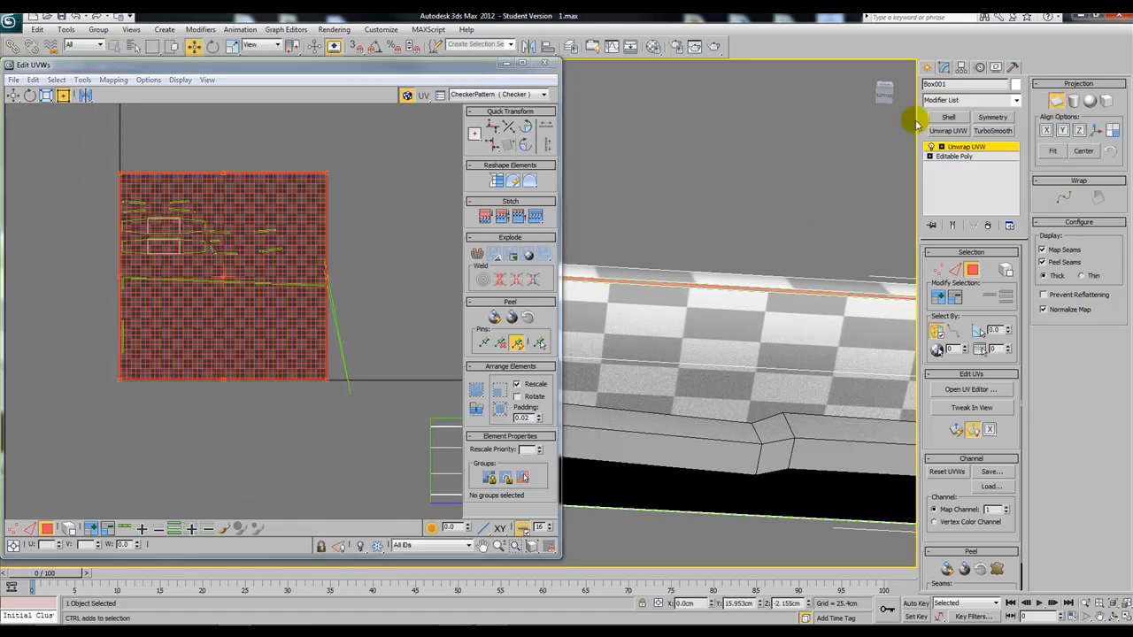
middle_drag(254, 321, 207, 313)
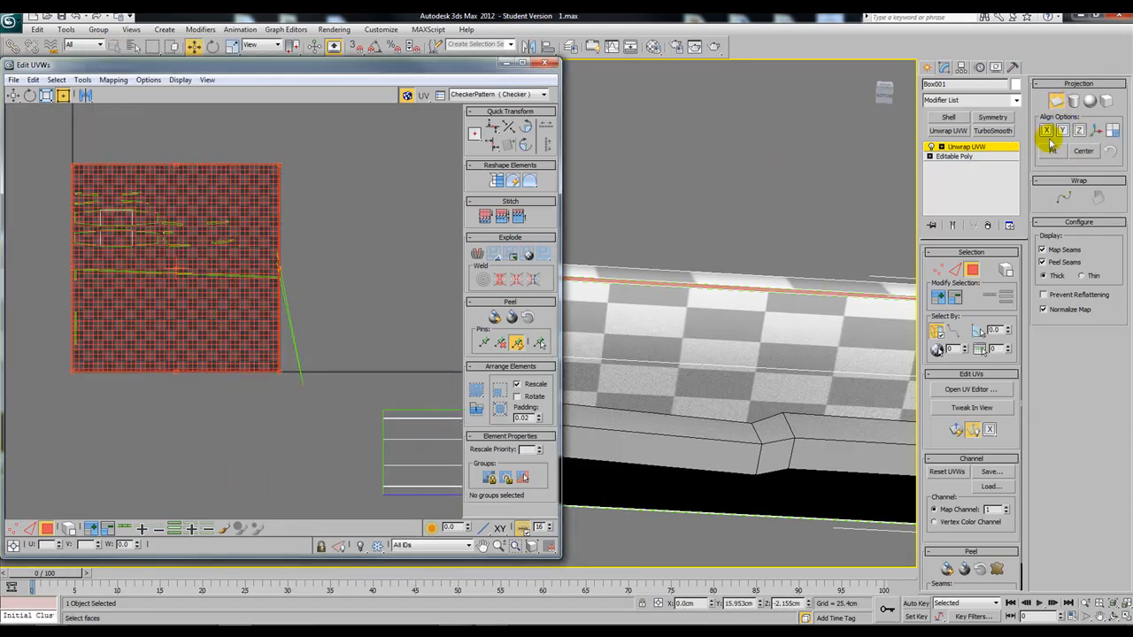
click(1059, 99)
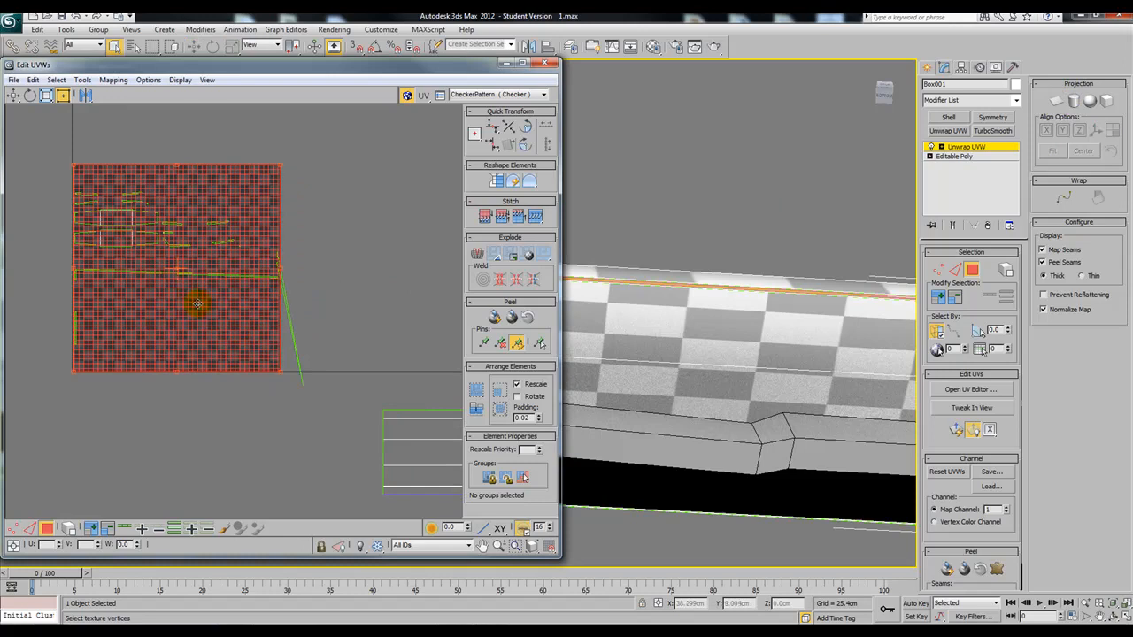
Move the planar-mapped strip out of the texture square to the empty area on its right
drag(168, 301, 426, 269)
middle_drag(372, 294, 292, 273)
scroll(292, 274, down, 2)
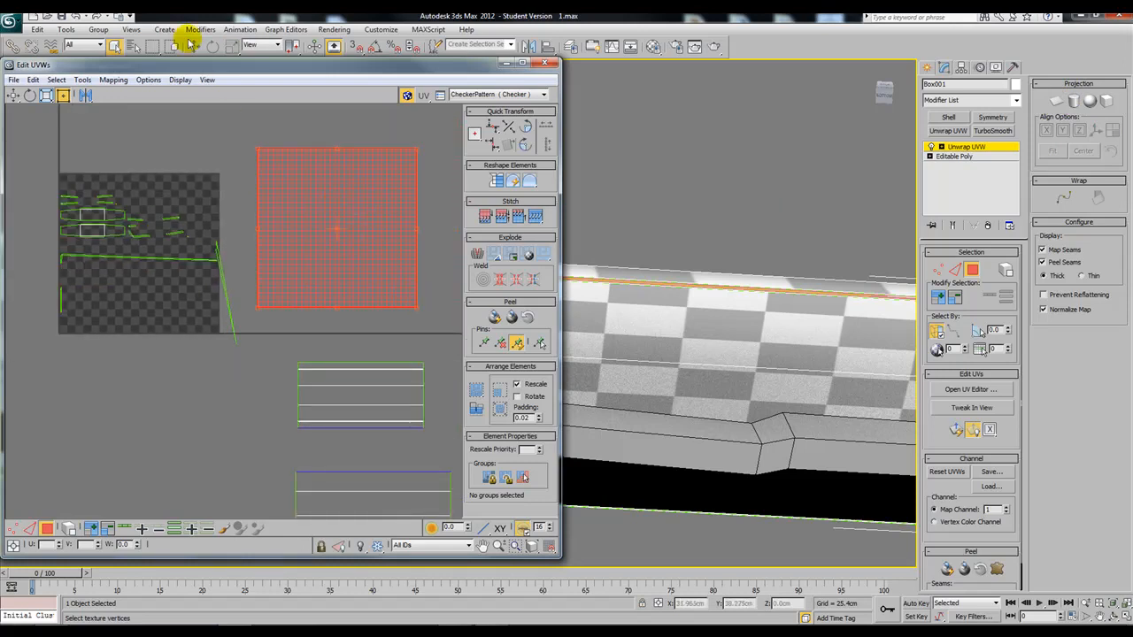
Relax the selected planar-mapped strip by edge angles
click(82, 79)
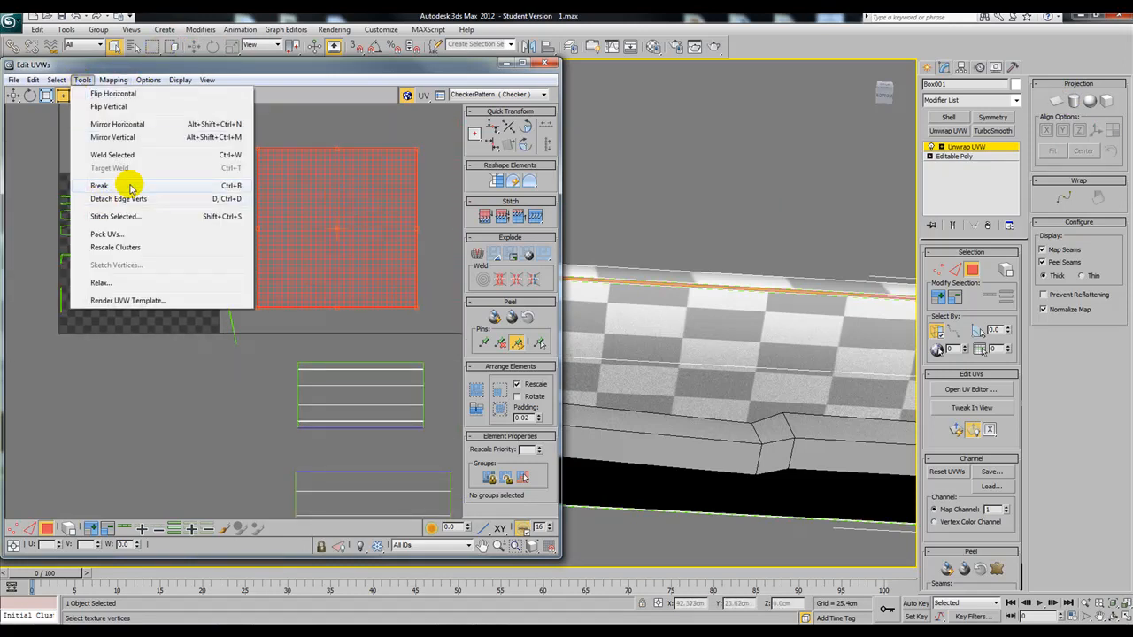
click(154, 283)
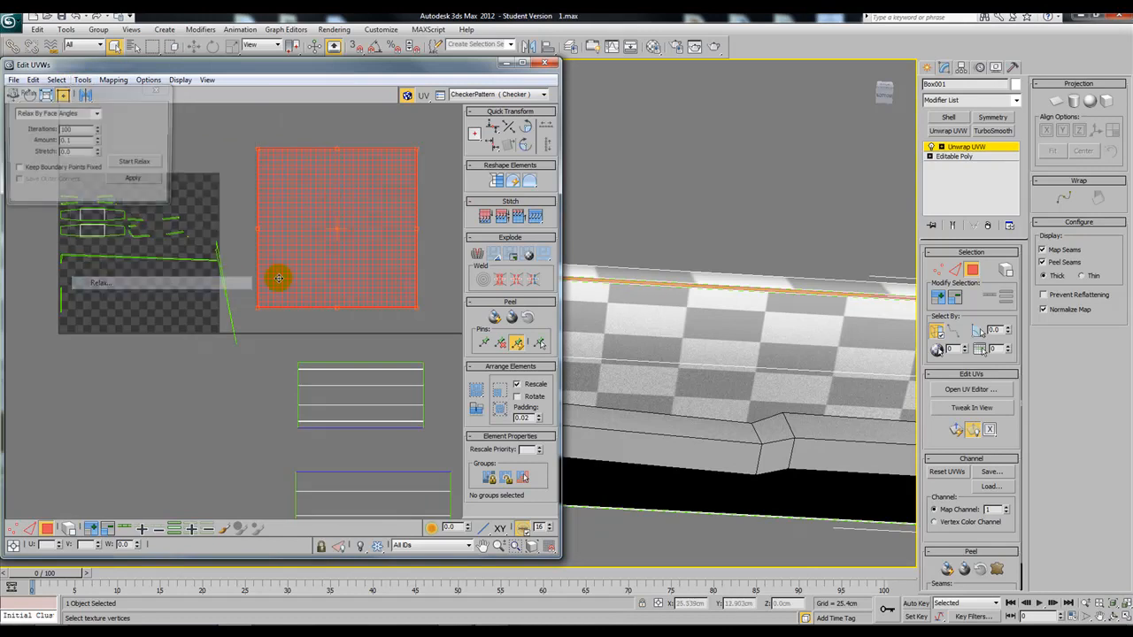
click(82, 114)
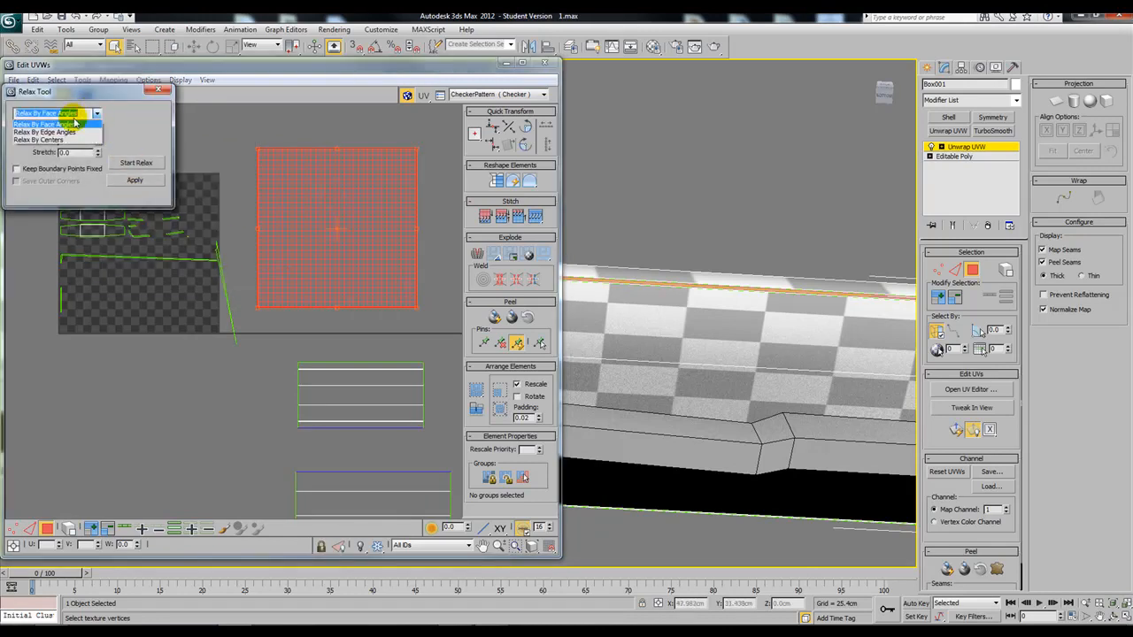
click(55, 132)
click(136, 163)
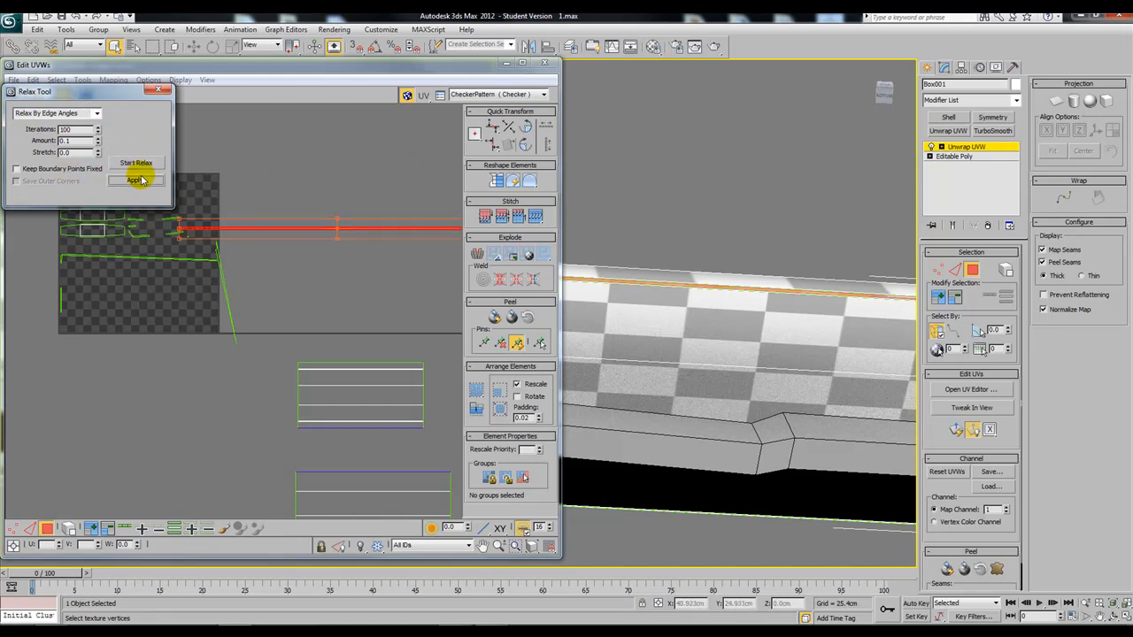
click(159, 91)
Scale the relaxed strip narrower, to roughly the width of the cluster beneath it
middle_drag(316, 221, 342, 259)
middle_drag(420, 255, 397, 258)
drag(435, 242, 463, 263)
middle_drag(440, 272, 368, 246)
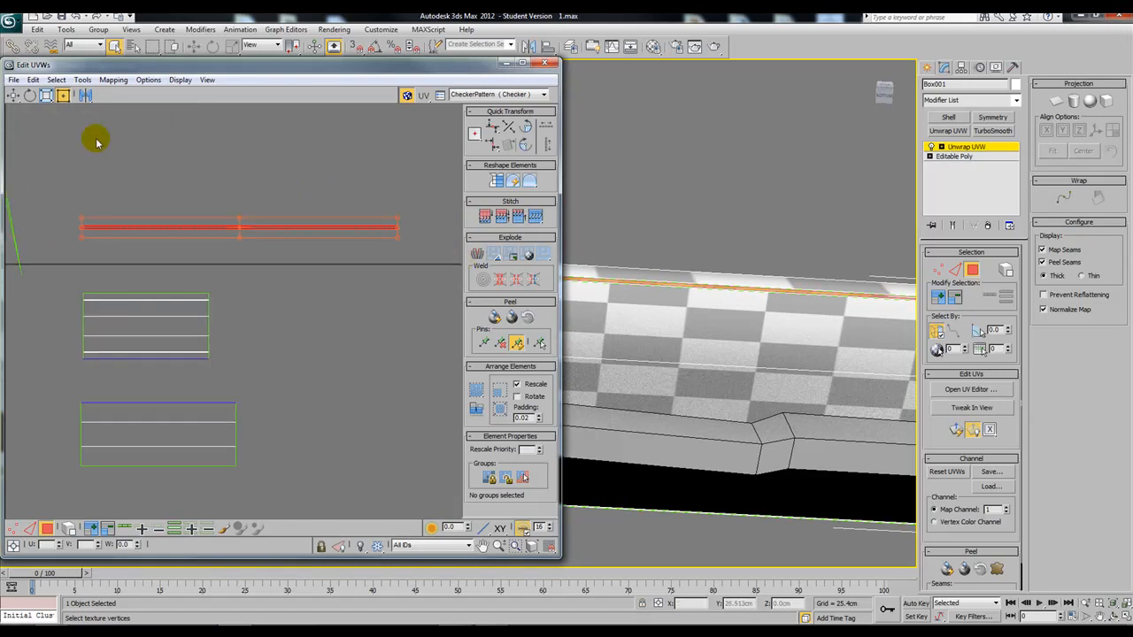
drag(397, 237, 222, 240)
Stitch the narrow strip and the two flattened clusters together along their shared long edges into one cluster
click(956, 270)
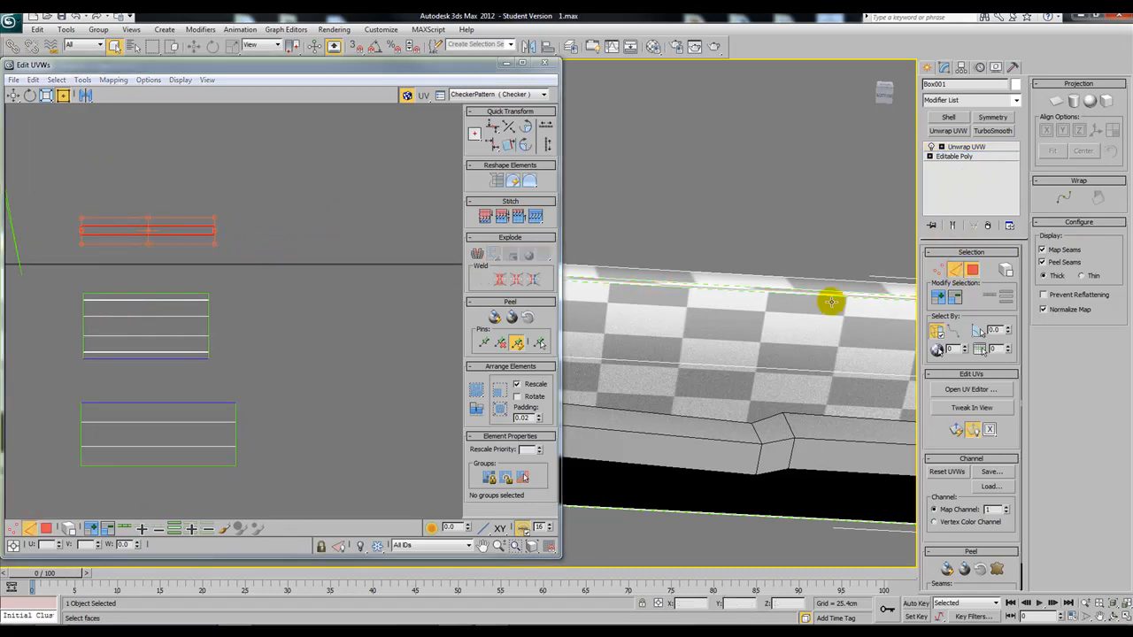
click(181, 361)
key(s)
scroll(215, 377, up, 2)
middle_drag(220, 407, 278, 367)
click(253, 378)
key(s)
Isolate the seat board, reopen the UV editor and display CheckerPattern on the model
middle_drag(647, 359, 787, 346)
right_click(807, 317)
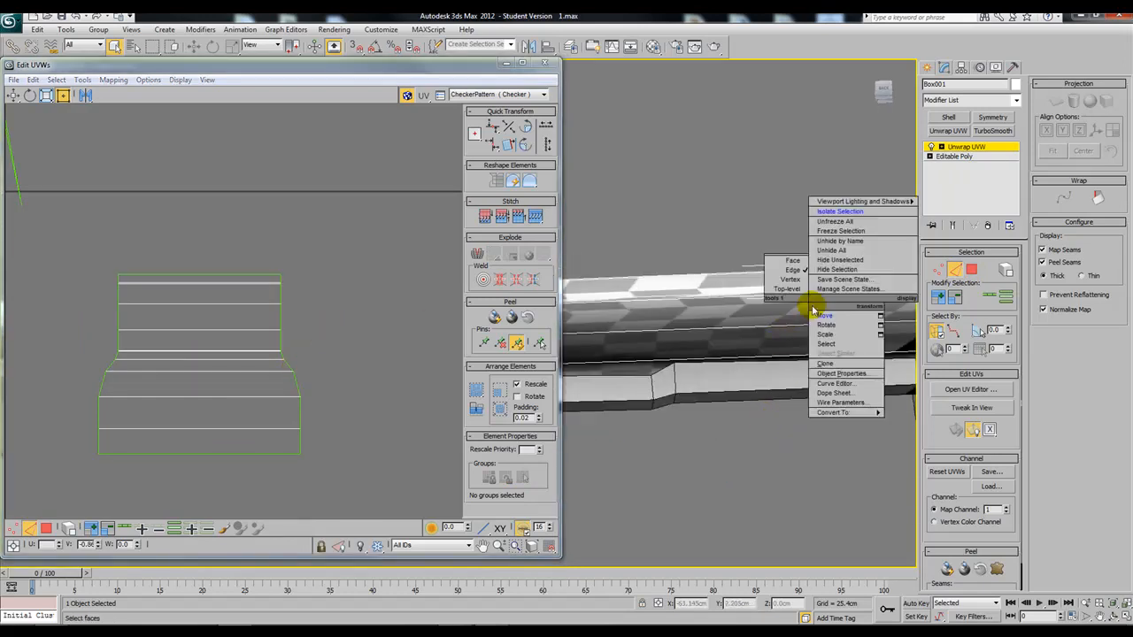
click(856, 214)
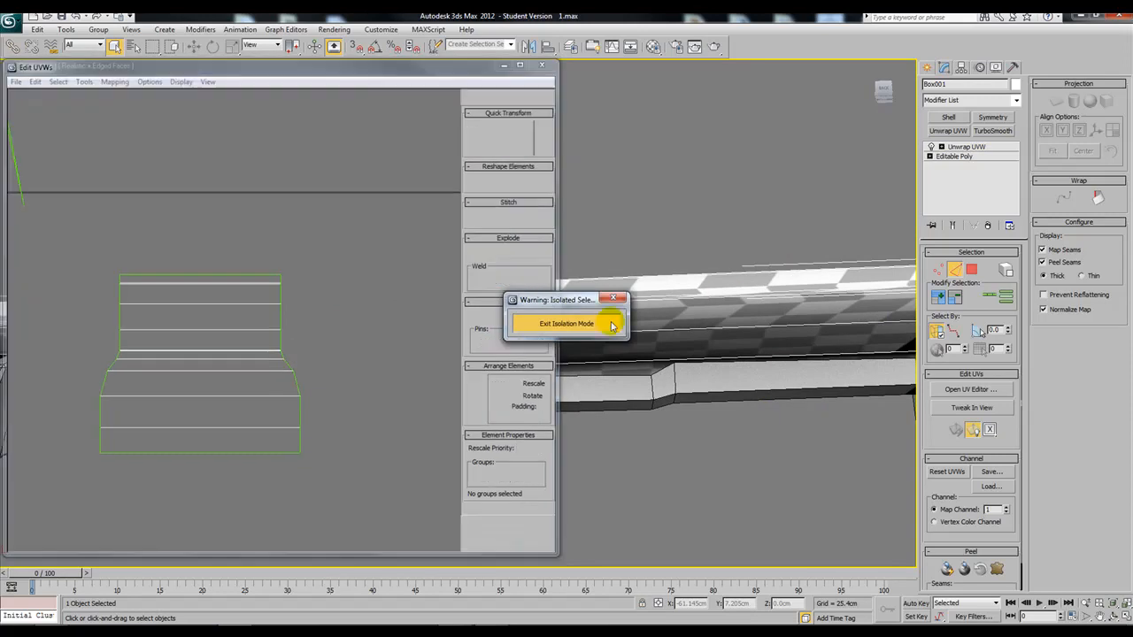
alt+middle_drag(785, 390, 809, 405)
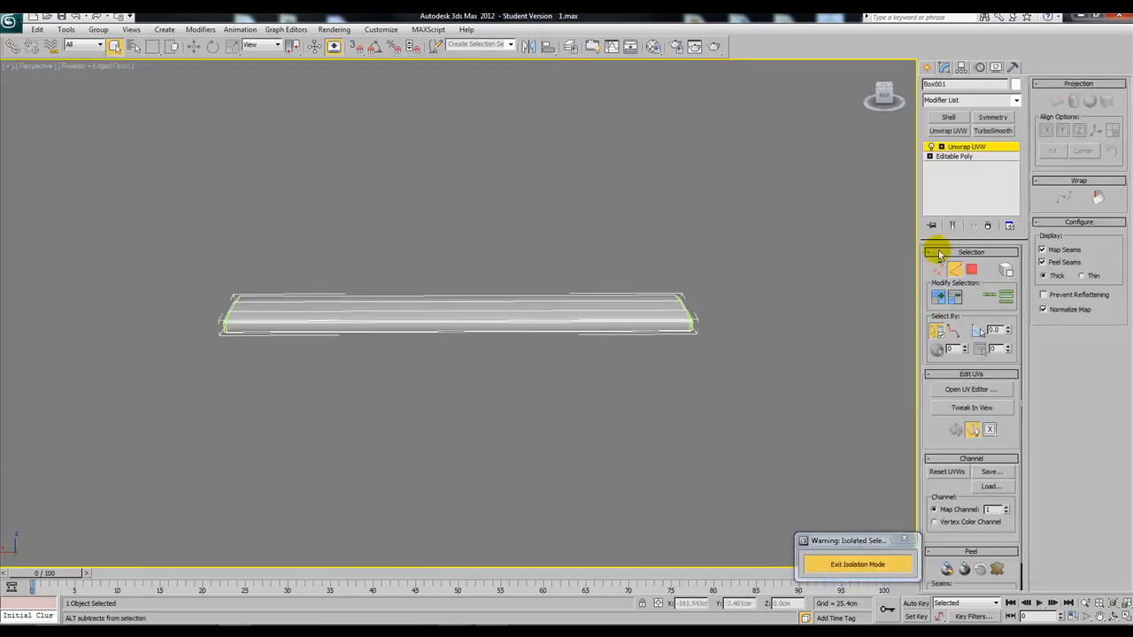
click(941, 146)
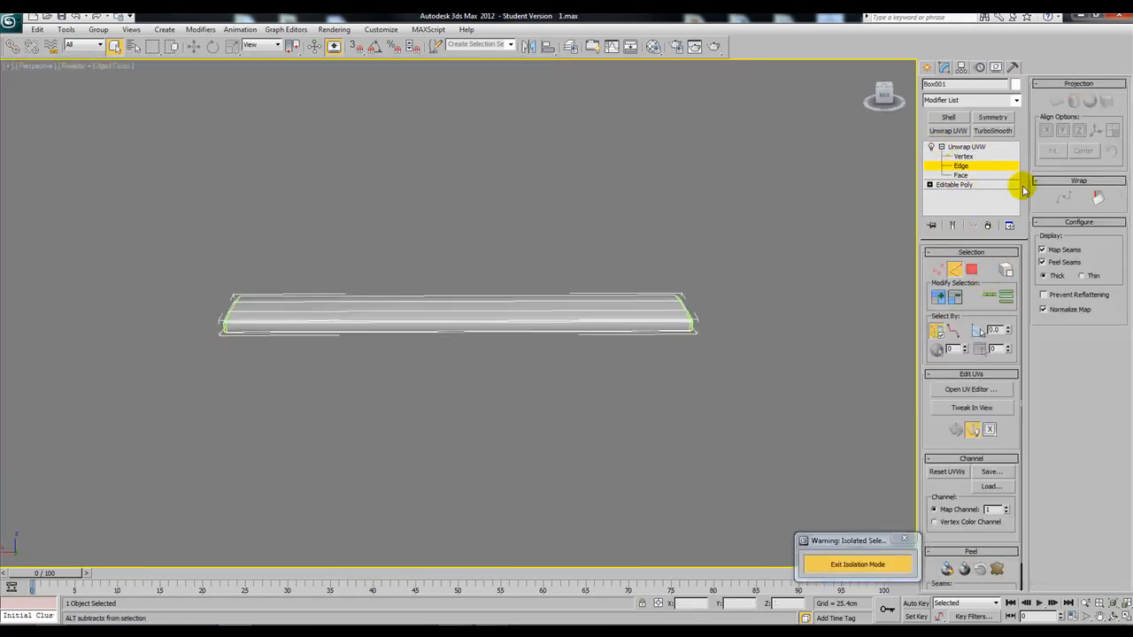
click(971, 389)
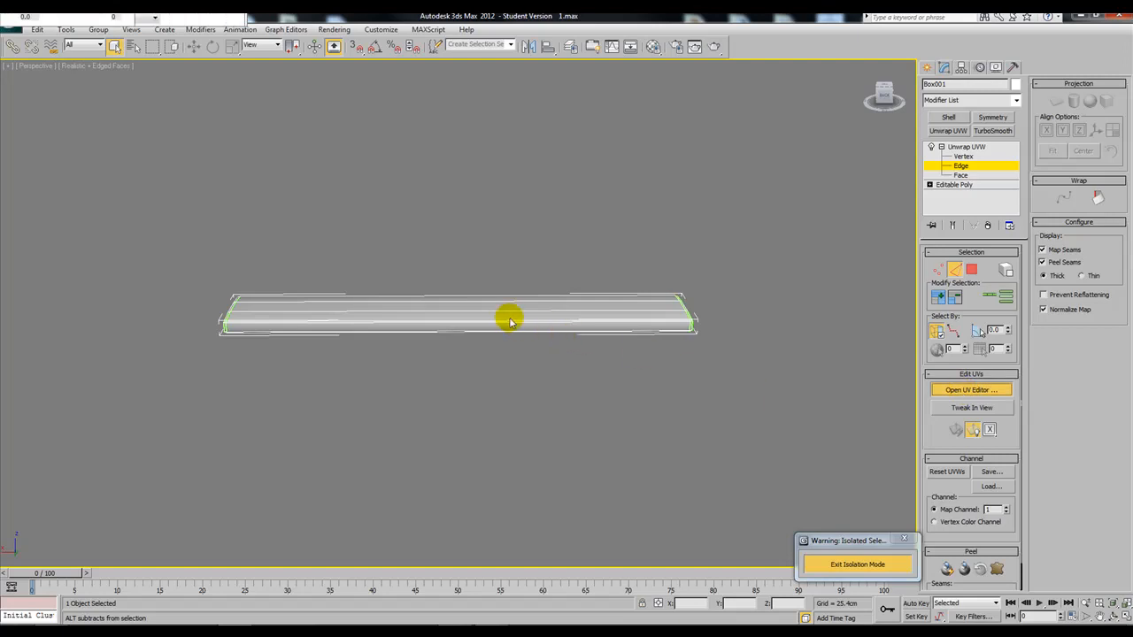
middle_drag(645, 342, 696, 342)
click(521, 95)
click(478, 113)
Select all faces of the stitched cluster outside the texture square in face mode
alt+middle_drag(708, 296, 706, 343)
middle_drag(238, 385, 342, 422)
scroll(342, 422, down, 2)
middle_drag(223, 286, 266, 313)
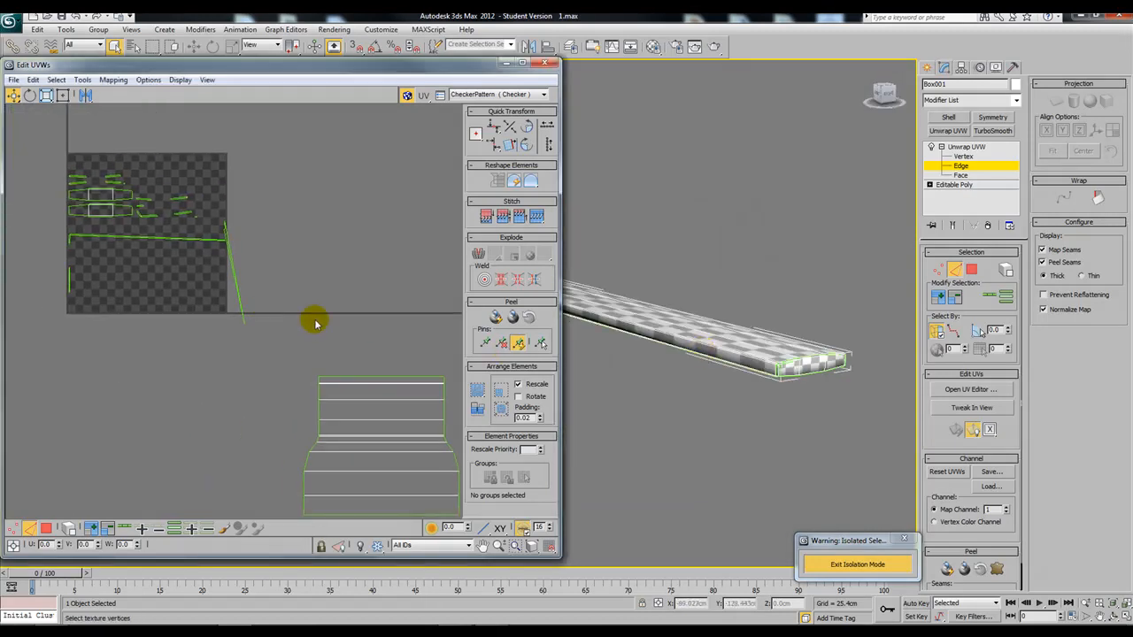
middle_drag(360, 376, 316, 313)
click(972, 269)
click(338, 385)
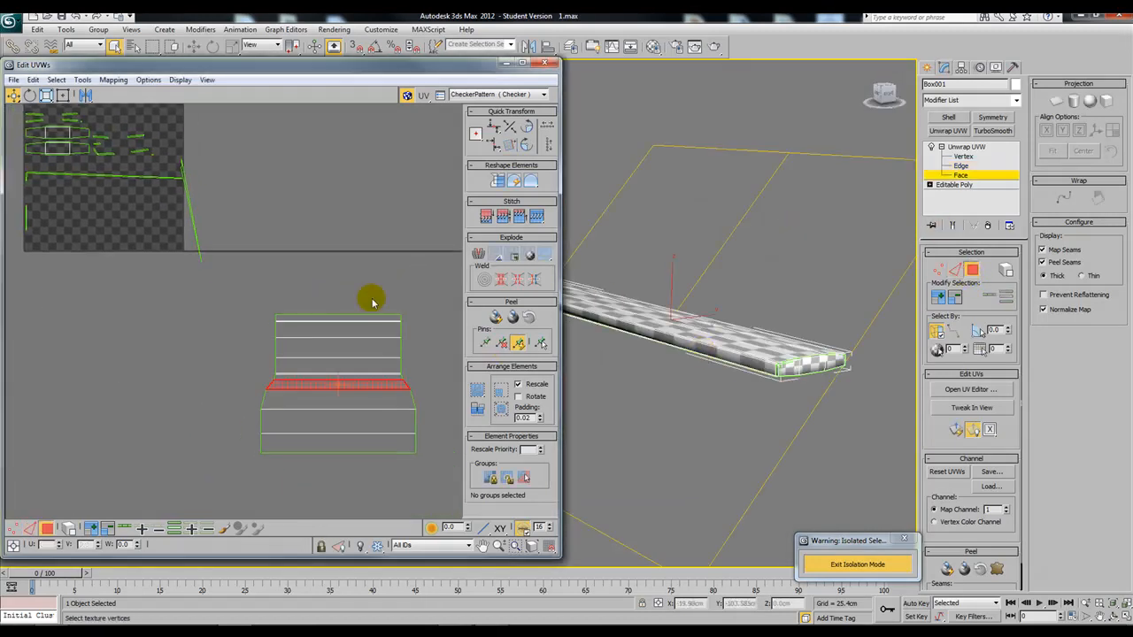
key(ctrl+a)
Examine the seat board from several sides to check which faces the selected cluster covers
alt+middle_drag(688, 422, 829, 406)
alt+middle_drag(820, 446, 742, 415)
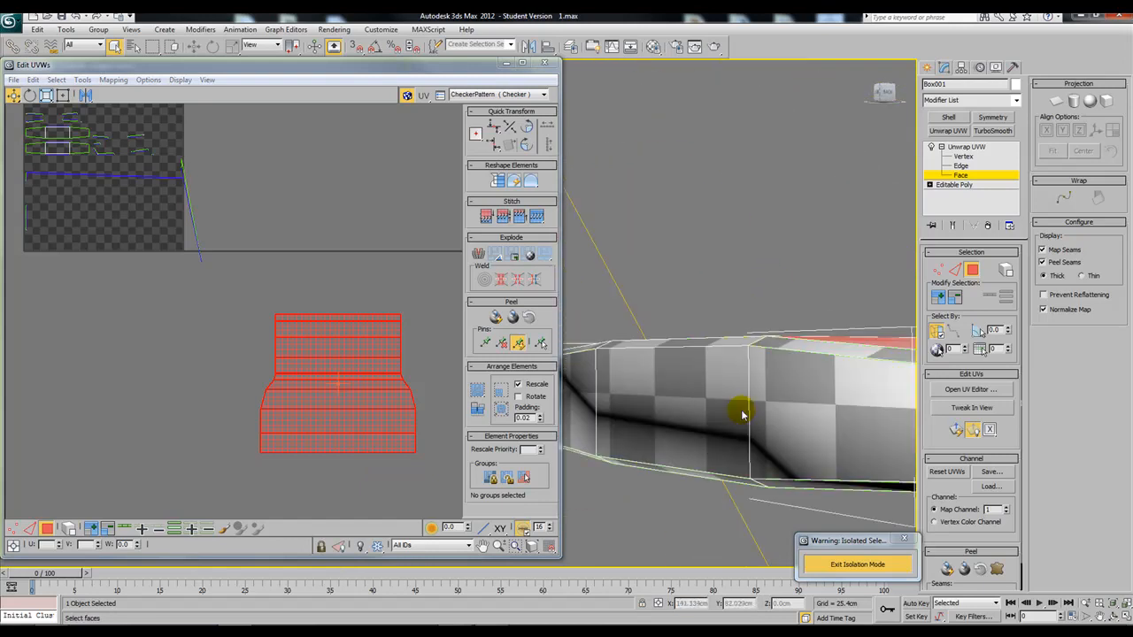
alt+middle_drag(823, 431, 723, 432)
key(z)
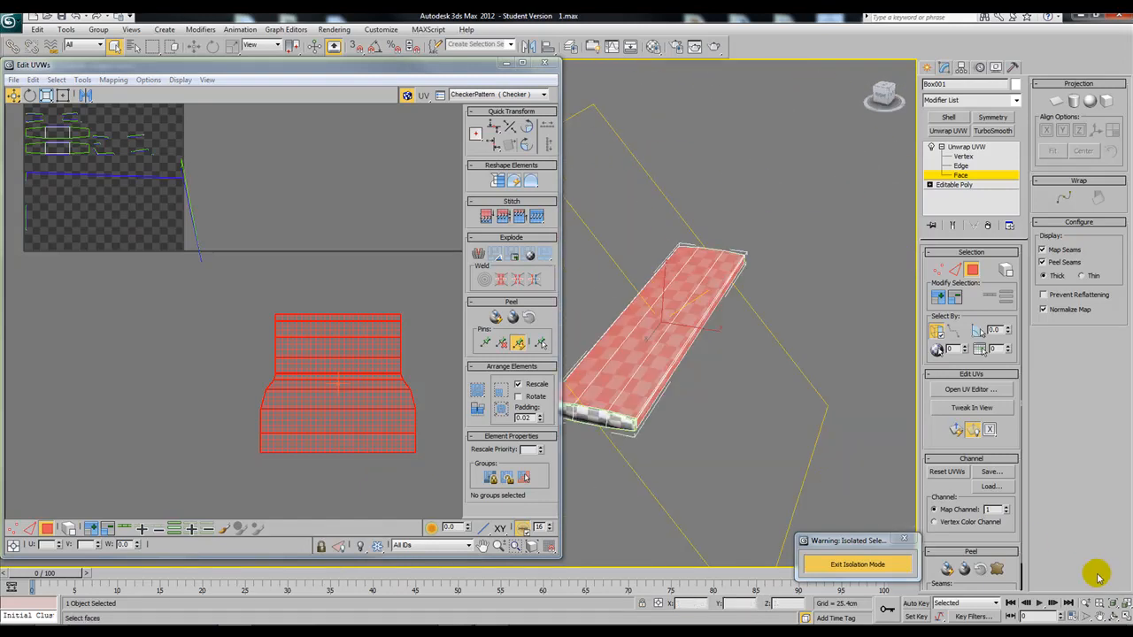
click(1125, 618)
alt+middle_drag(818, 446, 892, 514)
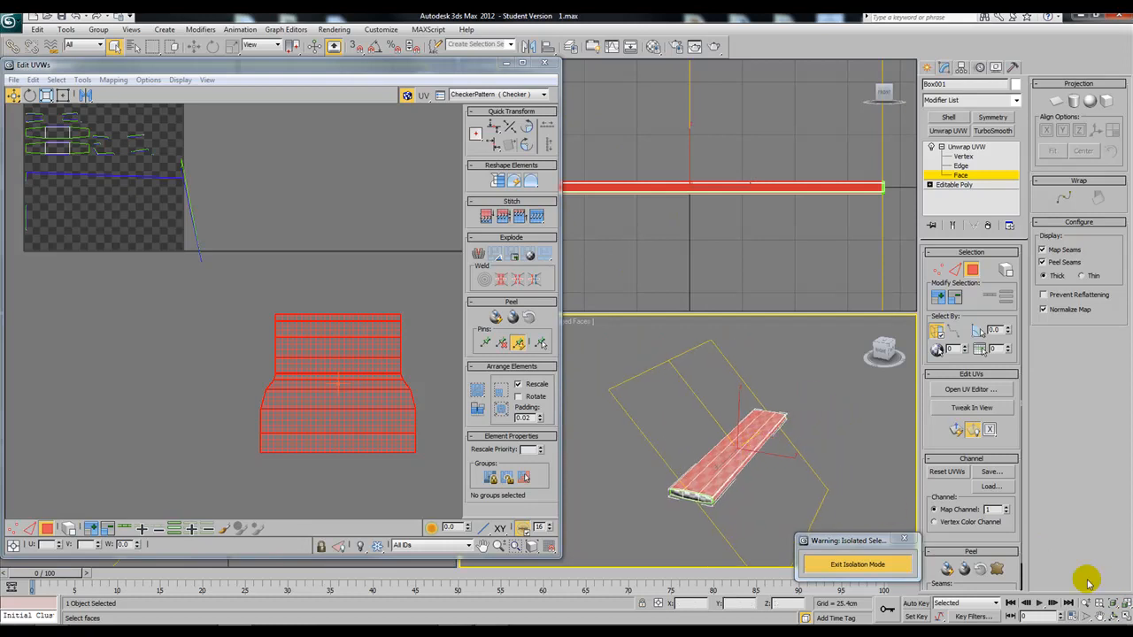
click(1125, 618)
scroll(653, 323, up, 6)
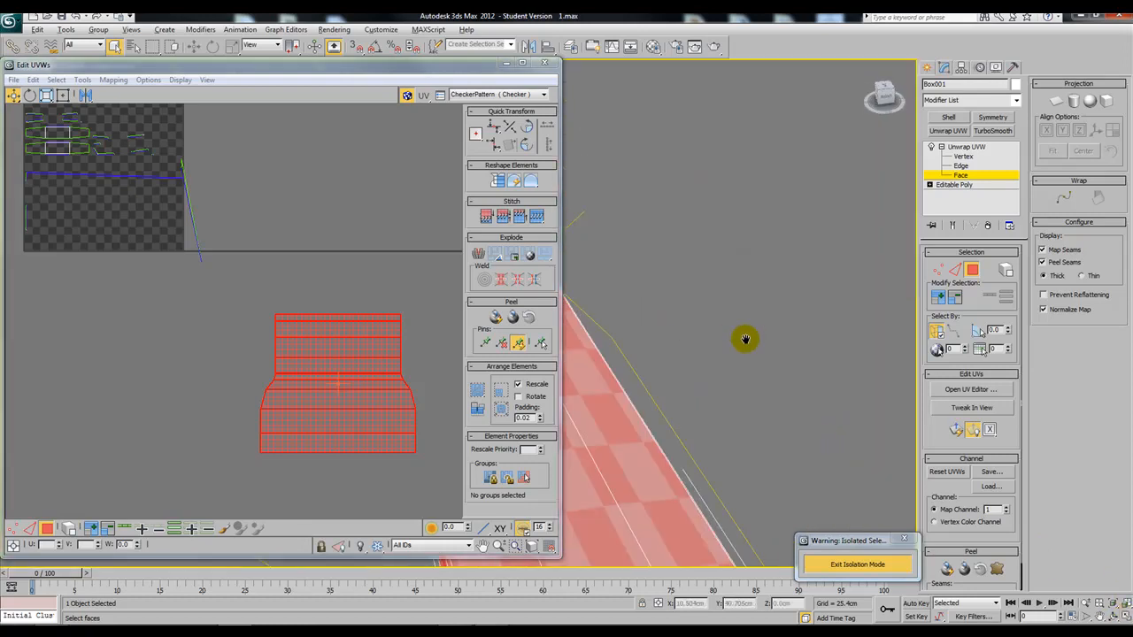
Minimize the UV editor and compare the narrow strip along the seat's long edge with the reselected stitched cluster on the model
click(506, 63)
alt+middle_drag(614, 331, 626, 247)
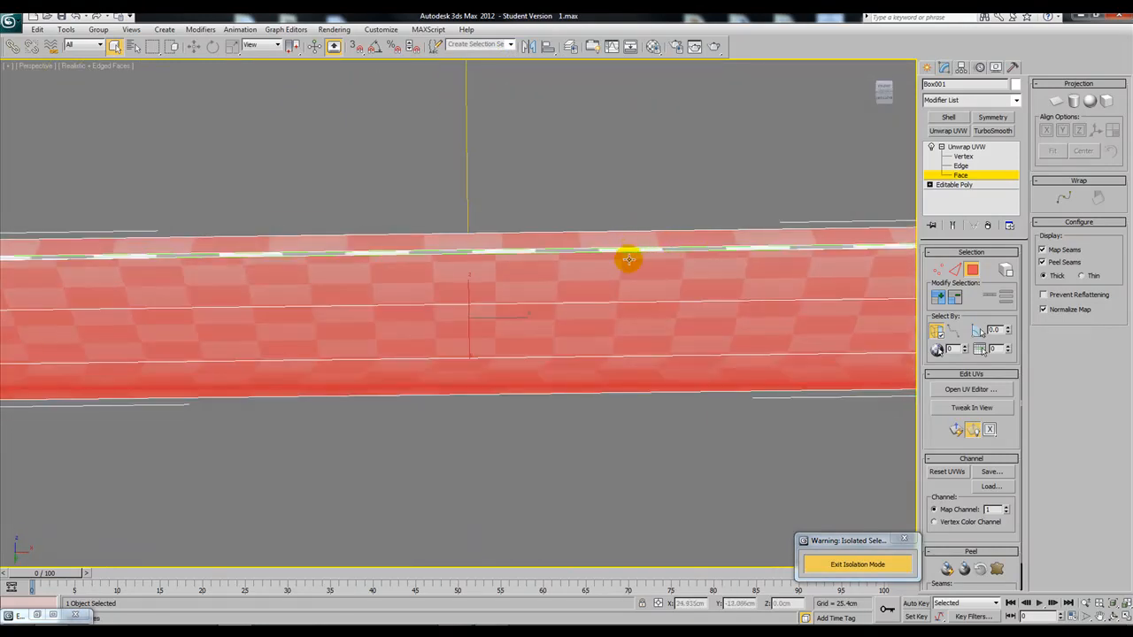
click(615, 254)
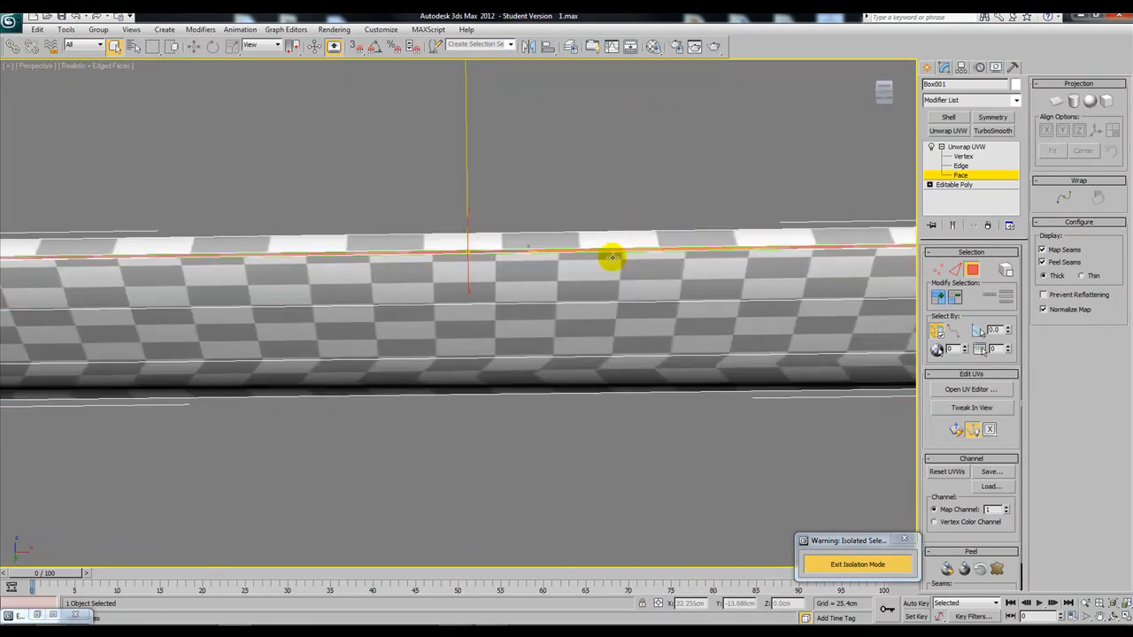
alt+middle_drag(483, 271, 741, 324)
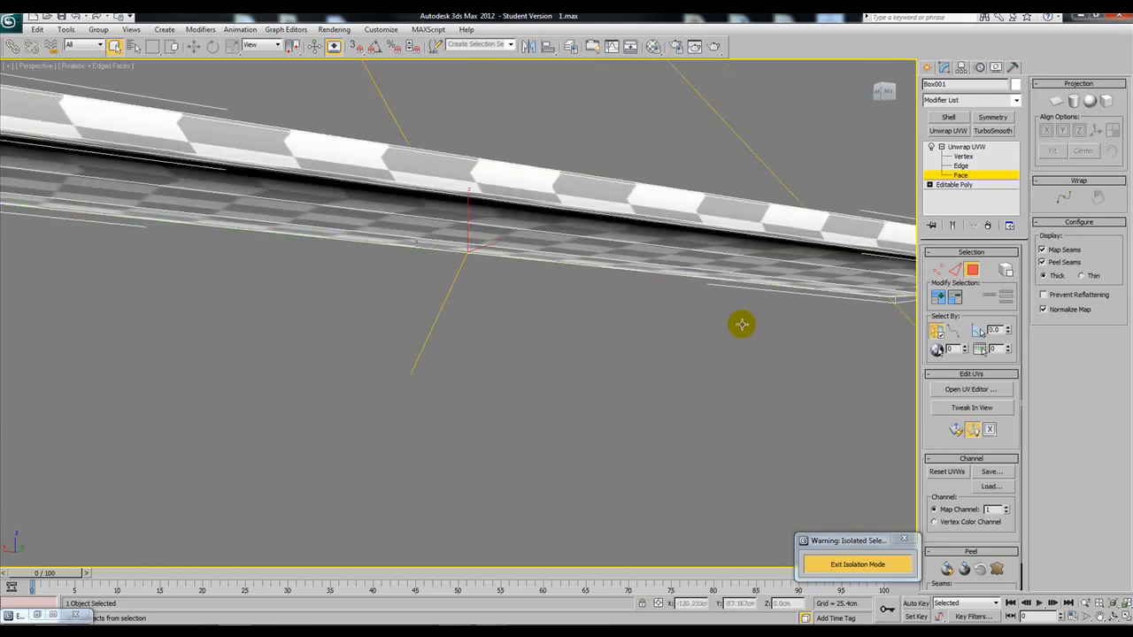
key(ctrl+a)
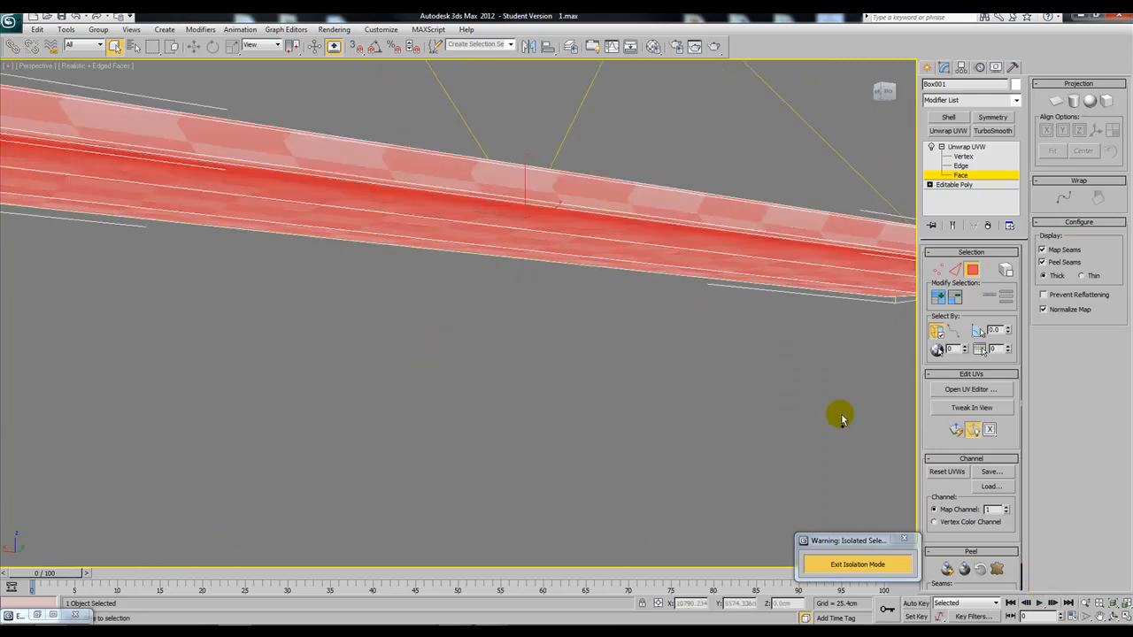
alt+middle_drag(723, 314, 716, 211)
click(1124, 615)
click(1124, 615)
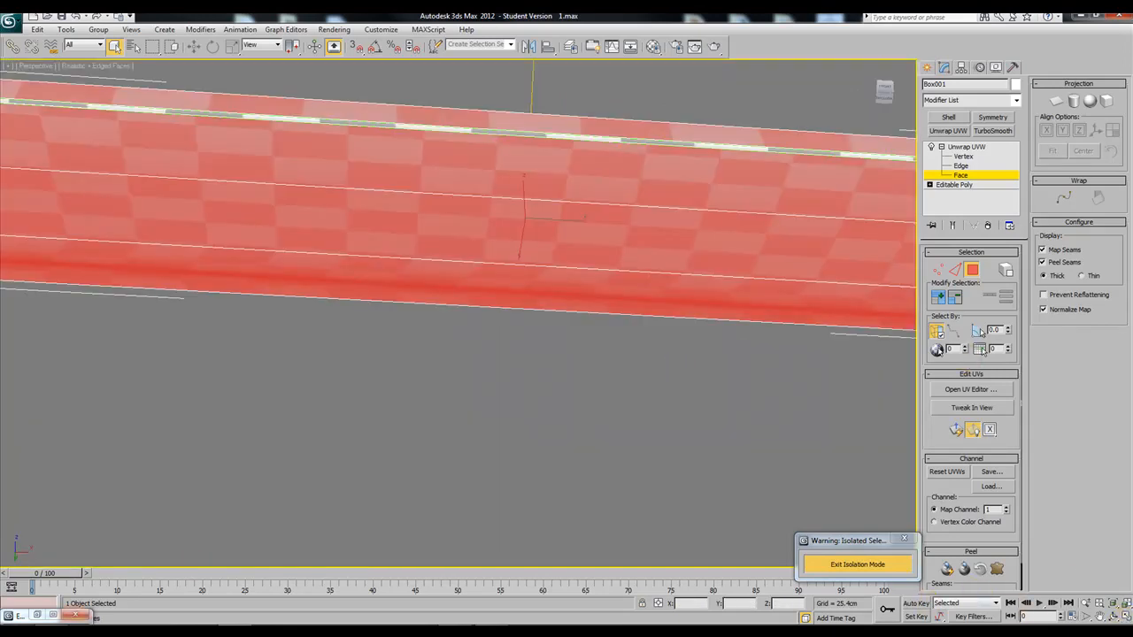
Restore the UV editor and select the long thin strip inside the texture square to locate it on the model
click(37, 615)
middle_drag(310, 308, 451, 441)
scroll(433, 439, up, 1)
scroll(227, 253, up, 1)
scroll(322, 355, up, 2)
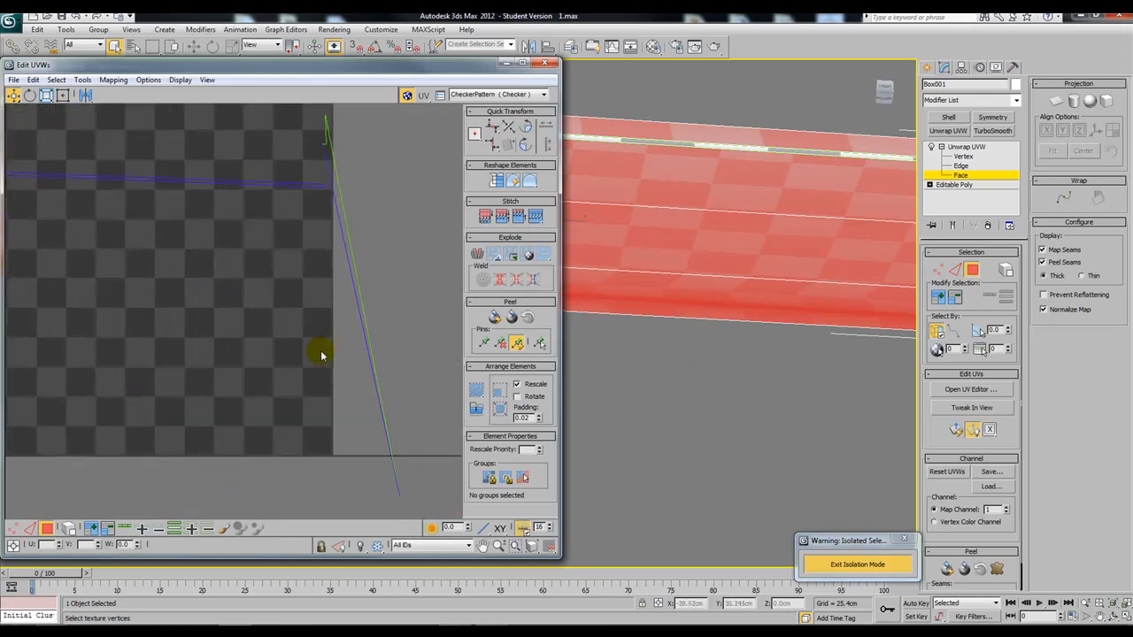
scroll(321, 356, down, 4)
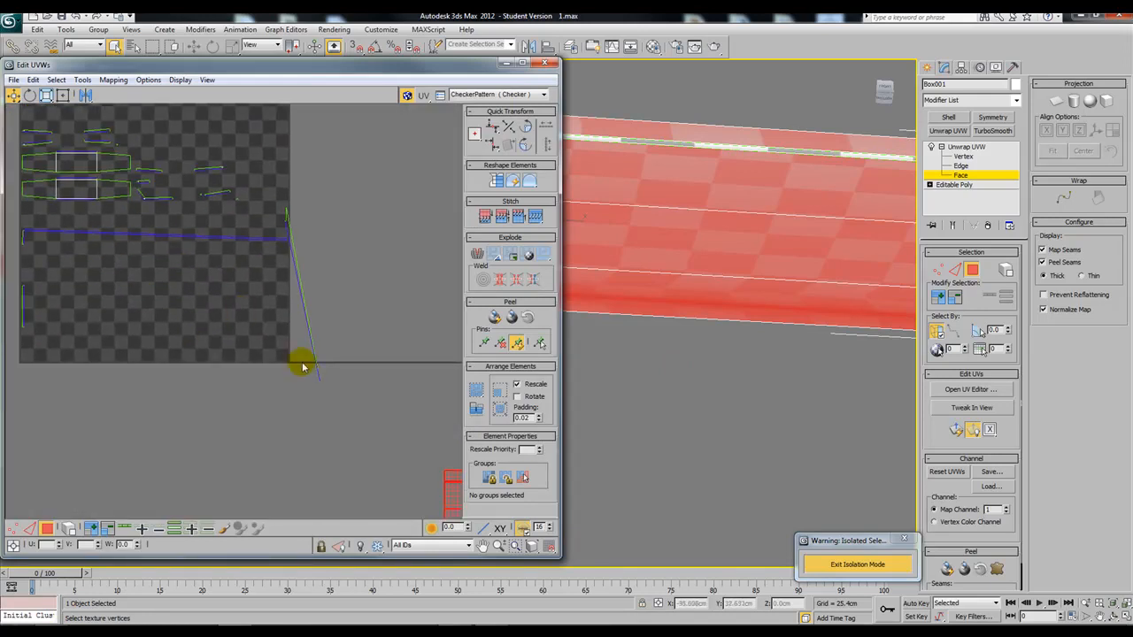
click(224, 236)
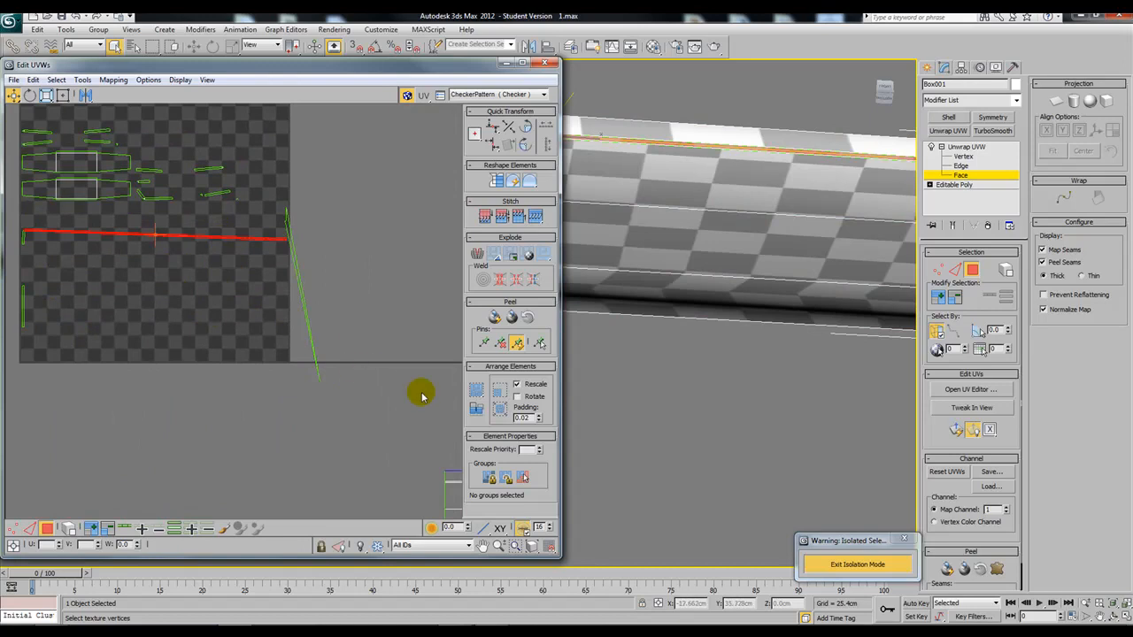
Select all clusters in the texture square and apply flatten mapping with a face angle threshold of 45 and spacing of 0.02
middle_drag(326, 476, 244, 405)
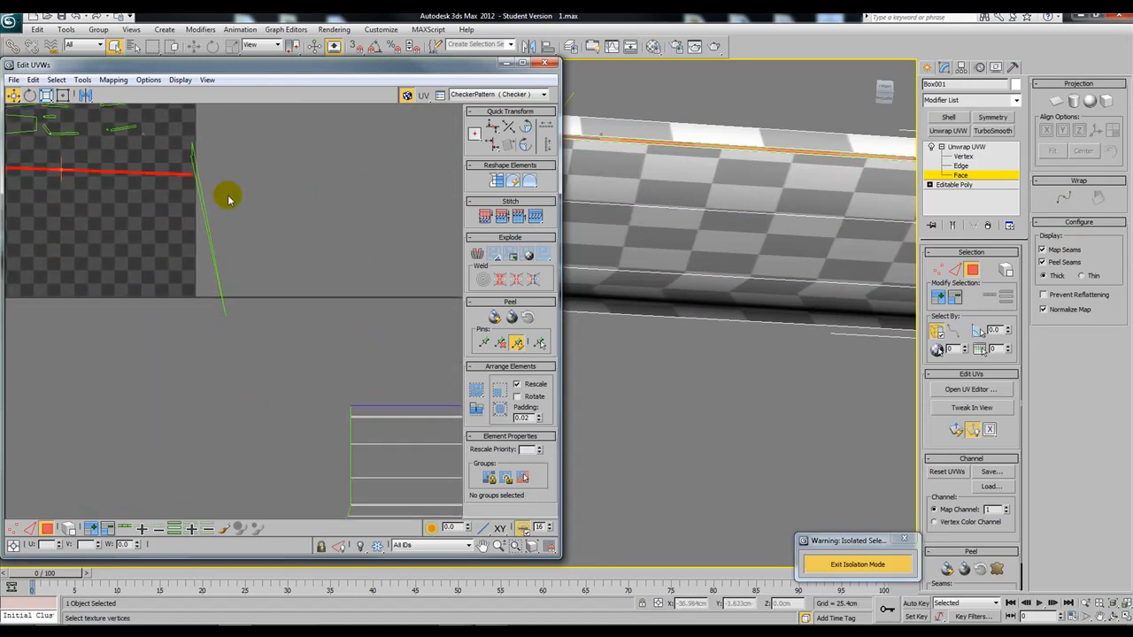
middle_drag(260, 194, 352, 260)
scroll(145, 193, down, 1)
drag(274, 333, 178, 114)
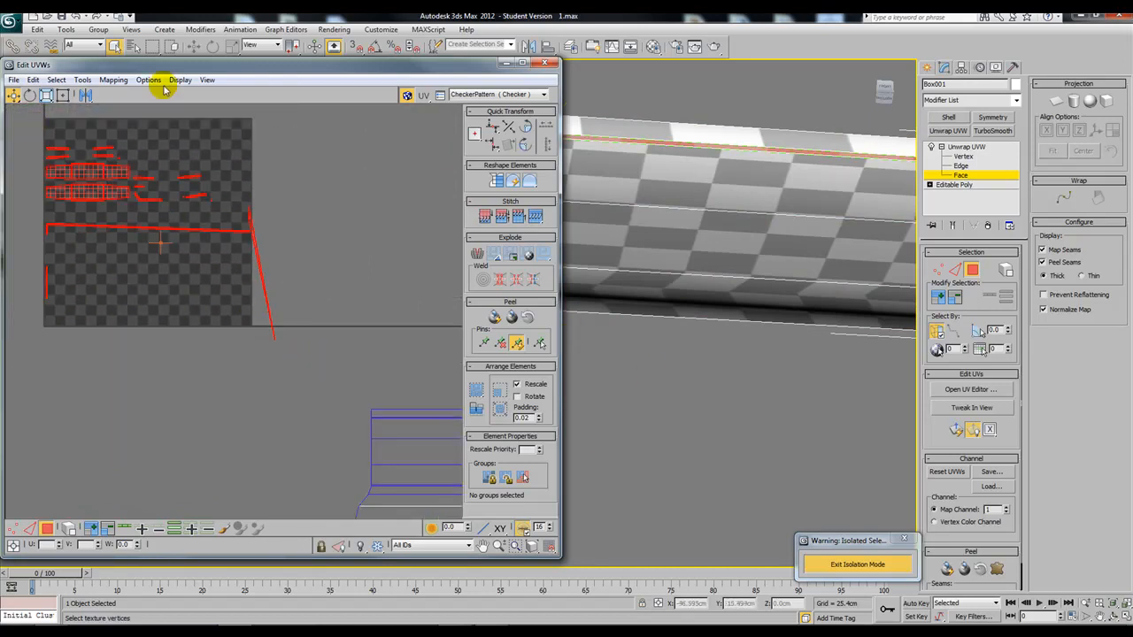
click(115, 81)
click(142, 94)
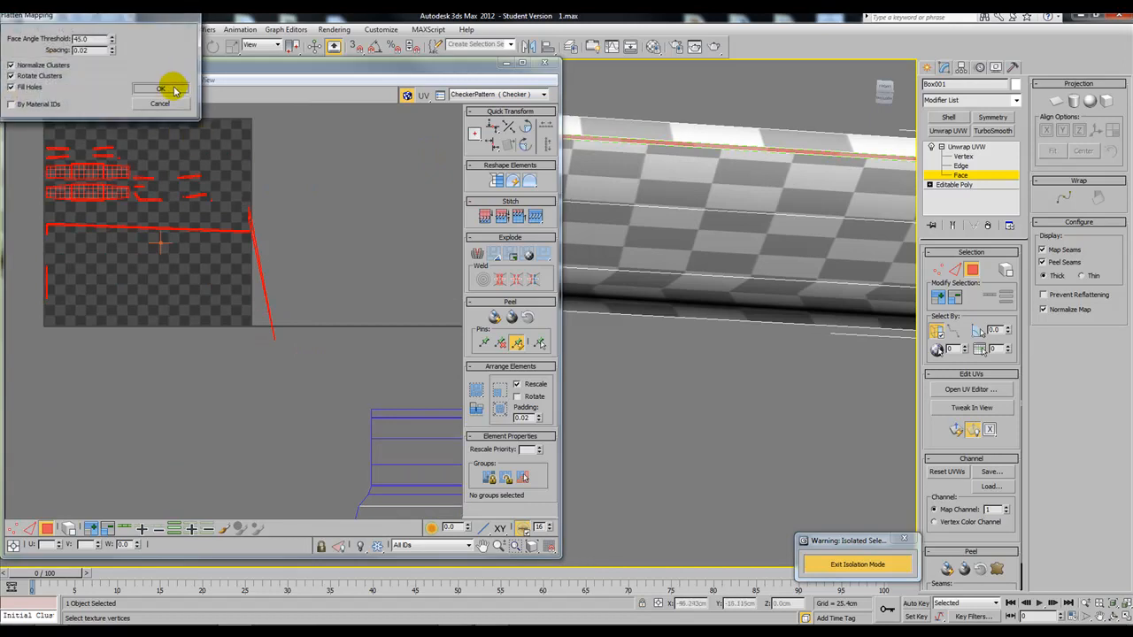
click(175, 91)
Select the long flattened strip alone and move it out of the texture square, above the stitched cluster
middle_drag(260, 331, 313, 344)
click(197, 372)
scroll(155, 355, up, 3)
middle_drag(155, 354, 124, 354)
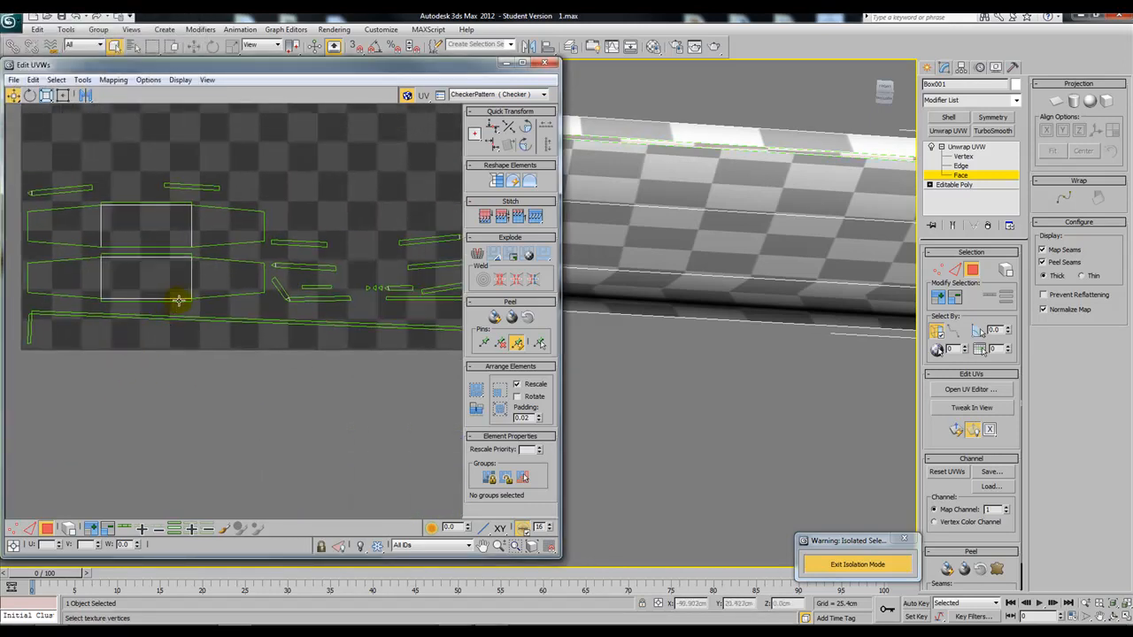
click(257, 321)
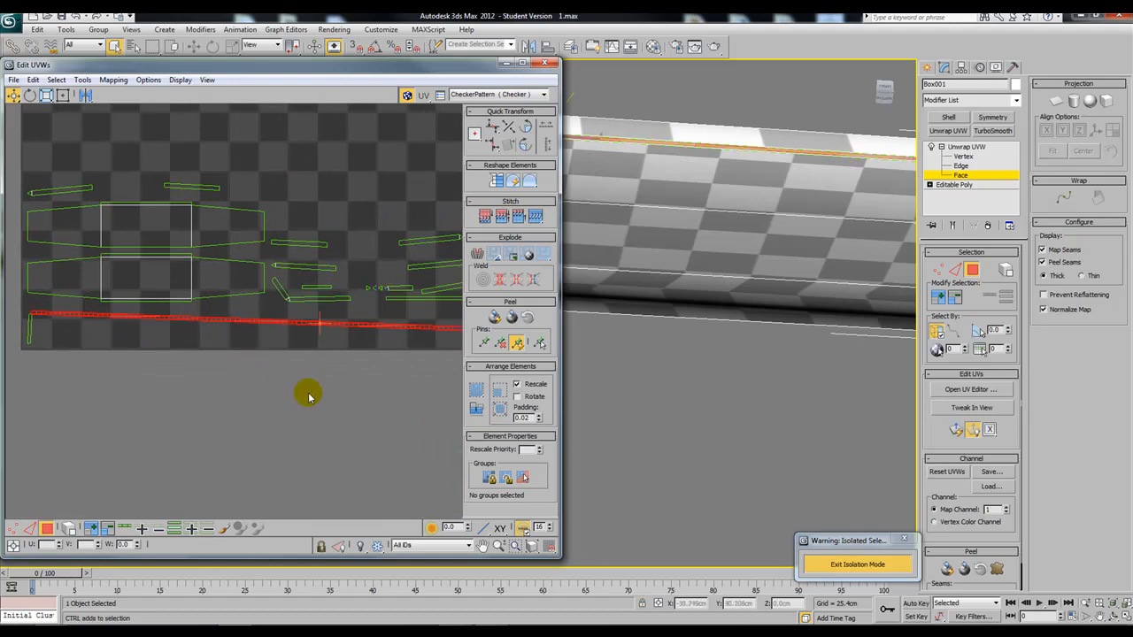
scroll(309, 397, down, 3)
drag(246, 317, 413, 364)
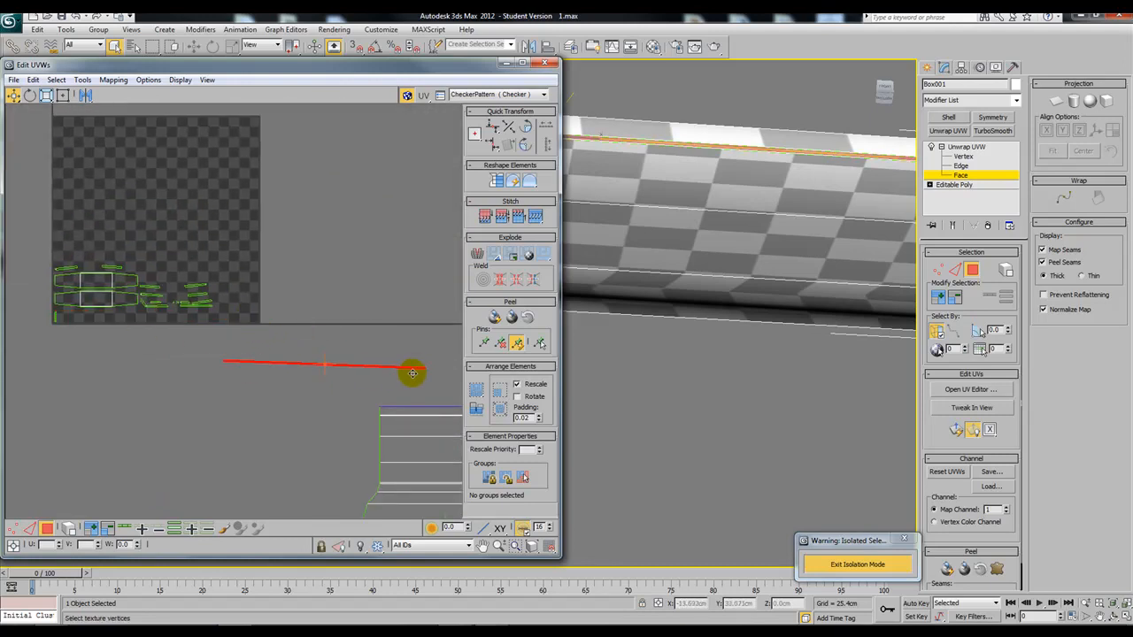
Straighten the selected long strip, clear its selection and switch to edge mode
middle_drag(387, 396, 267, 329)
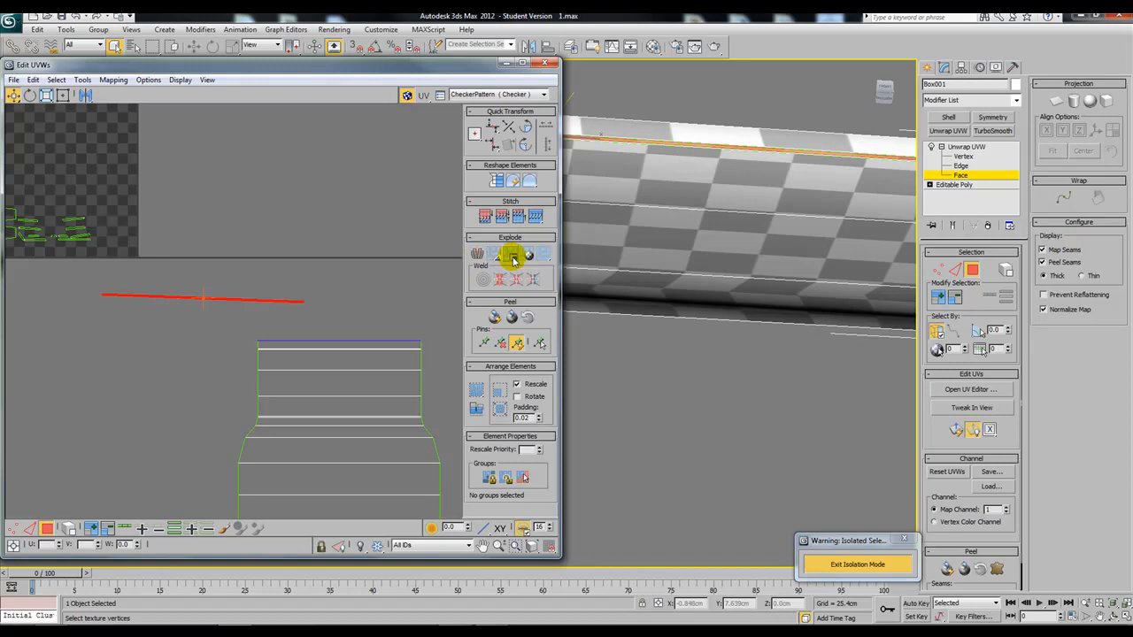
click(502, 384)
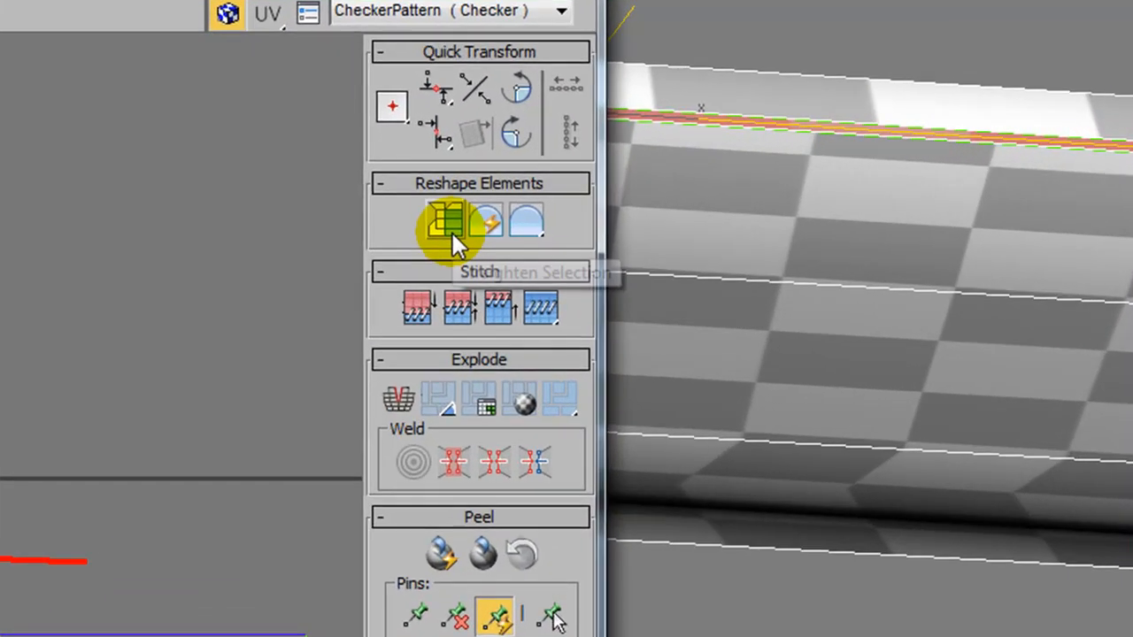
click(452, 233)
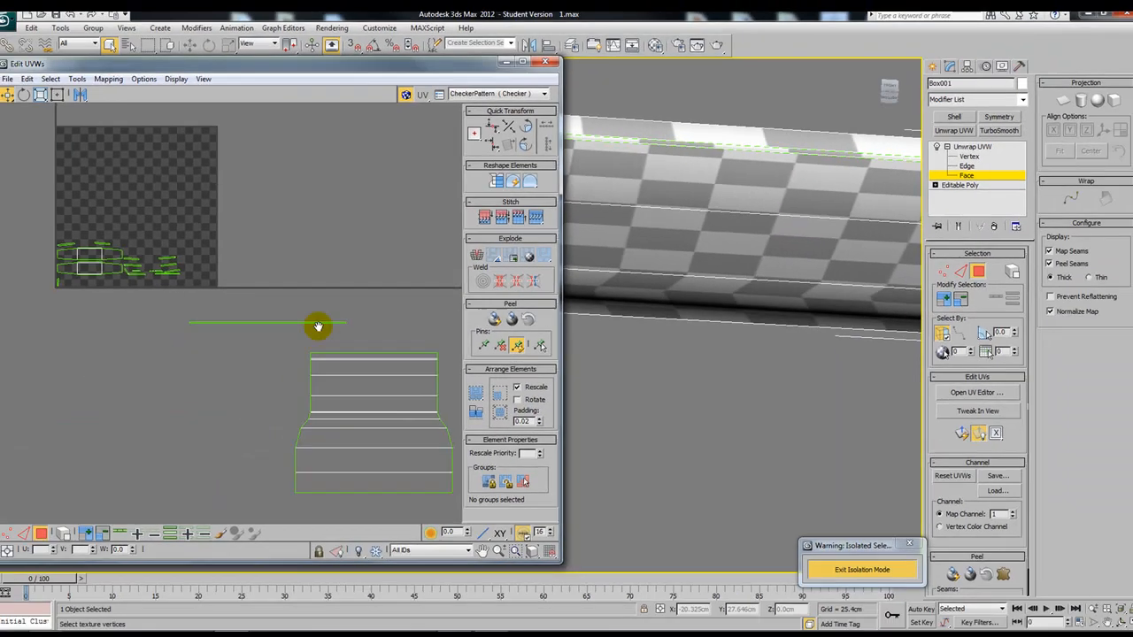
middle_drag(318, 328, 237, 288)
click(242, 292)
drag(320, 299, 322, 299)
key(2)
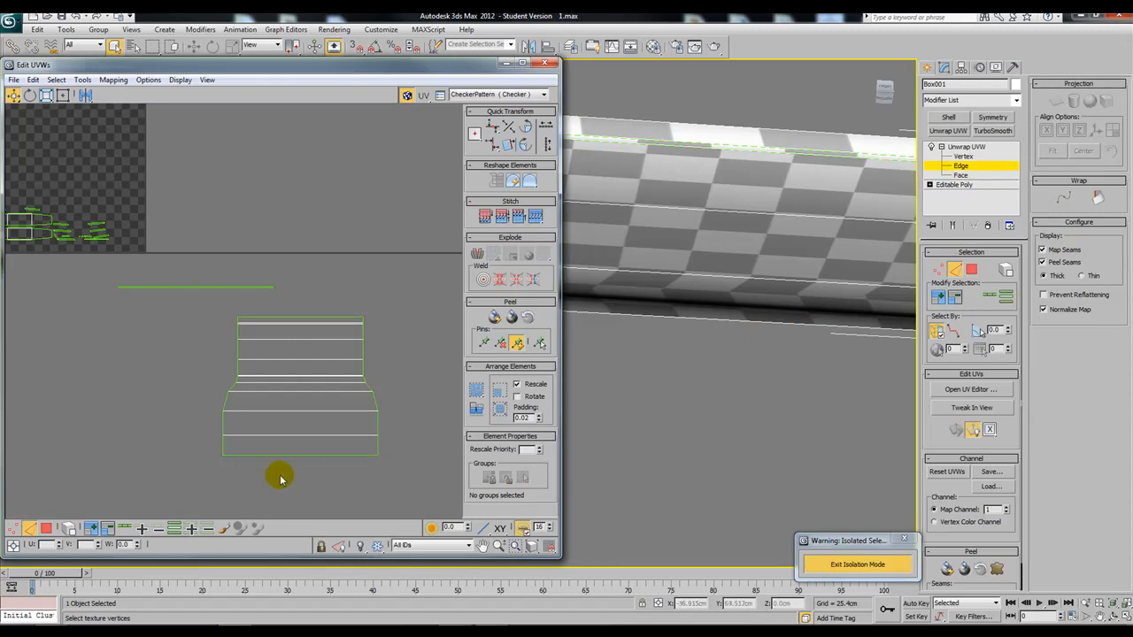
Stitch the long strip onto the upper border of the stitched cluster and straighten the whole cluster into a rectangle
click(328, 318)
key(s)
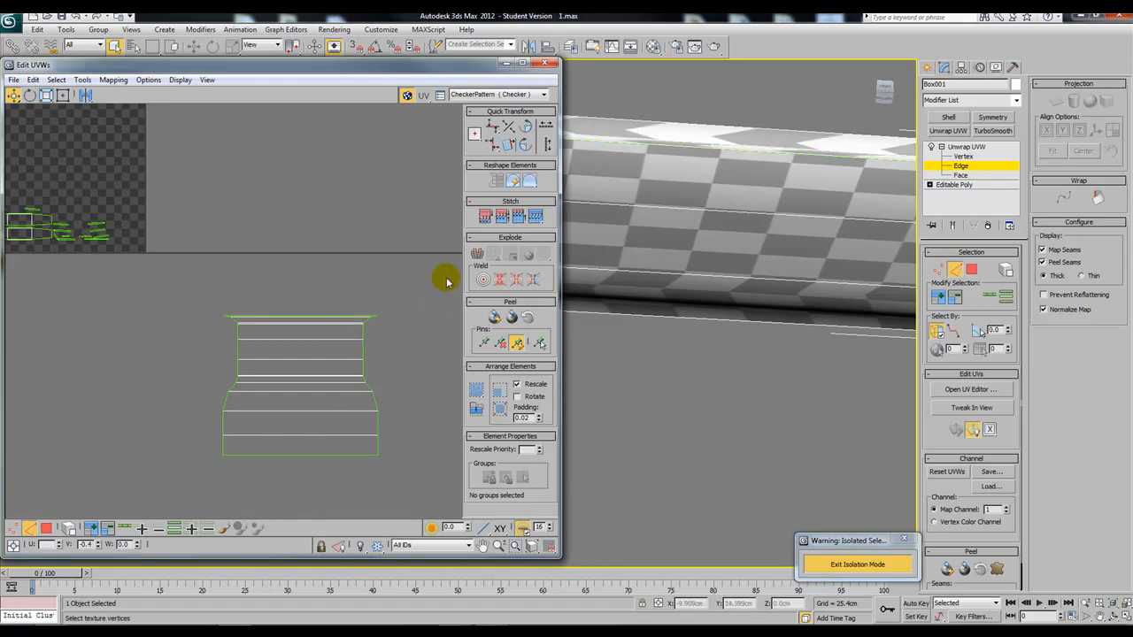
click(972, 269)
drag(412, 266, 171, 485)
click(497, 181)
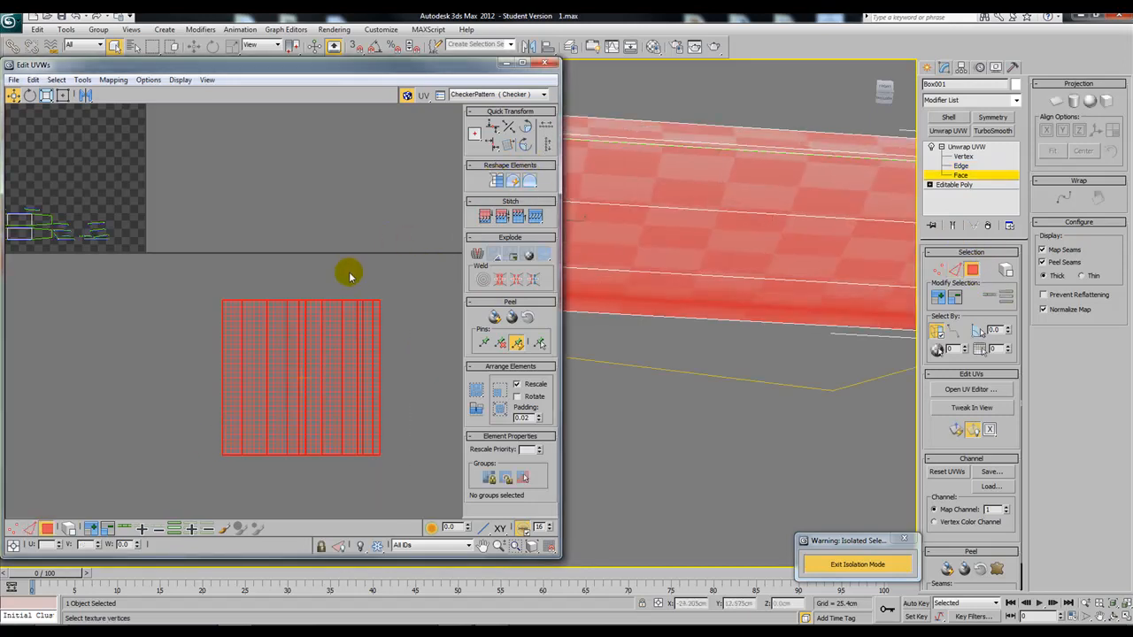
click(348, 274)
middle_drag(356, 340, 333, 309)
alt+middle_drag(782, 268, 680, 414)
scroll(779, 266, down, 2)
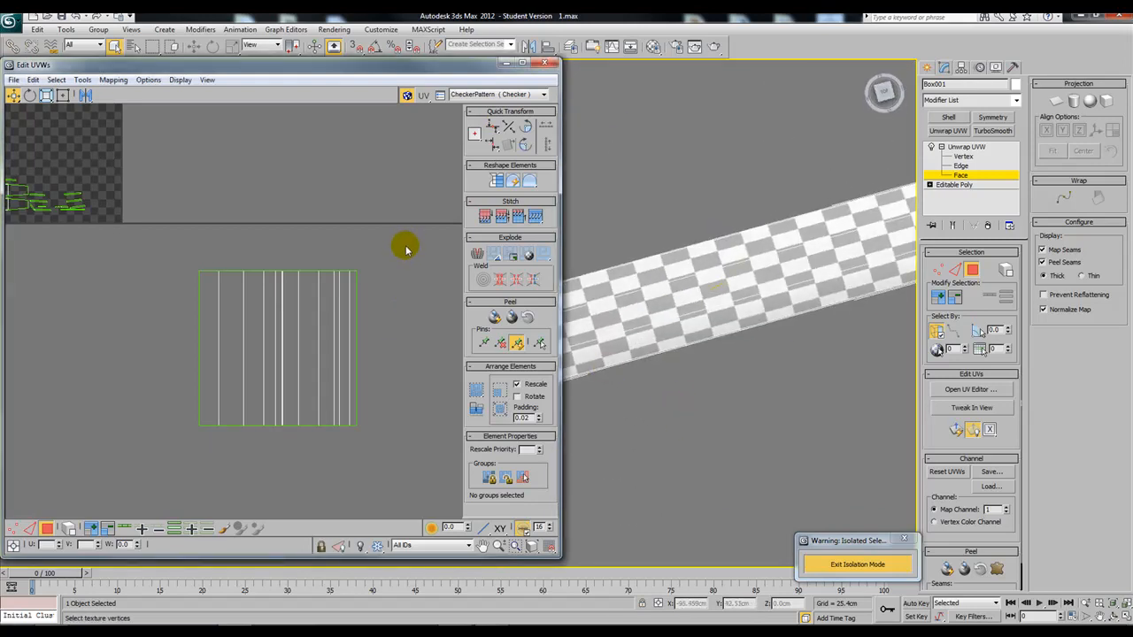
Scale the straightened cluster narrower and slightly taller in freeform mode until the checker squares on the board look even
drag(147, 463, 364, 380)
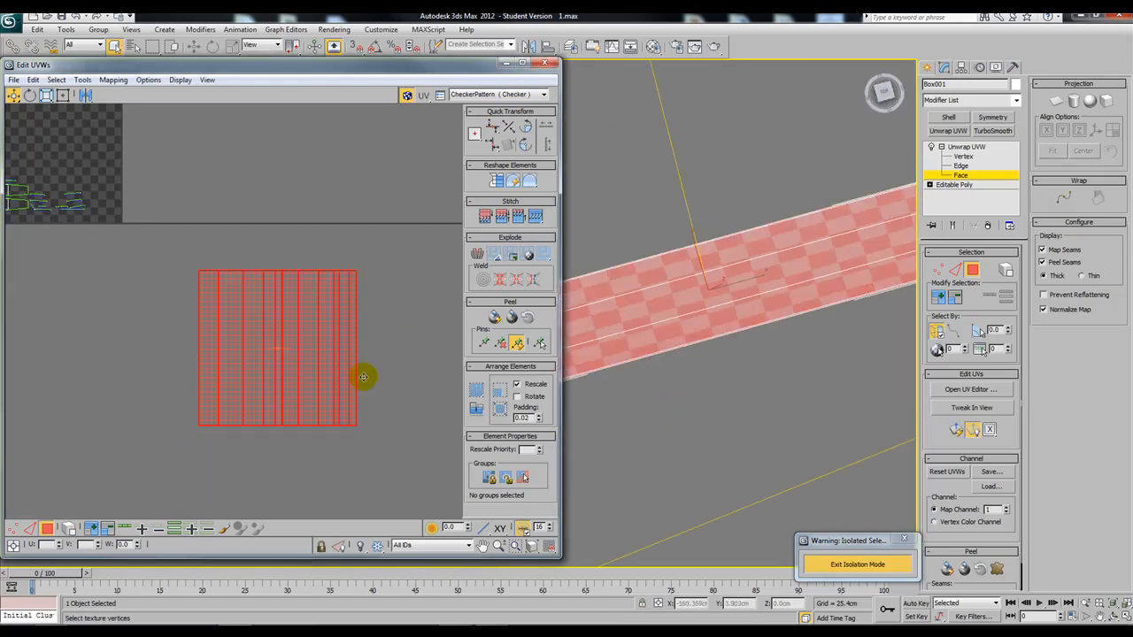
click(62, 97)
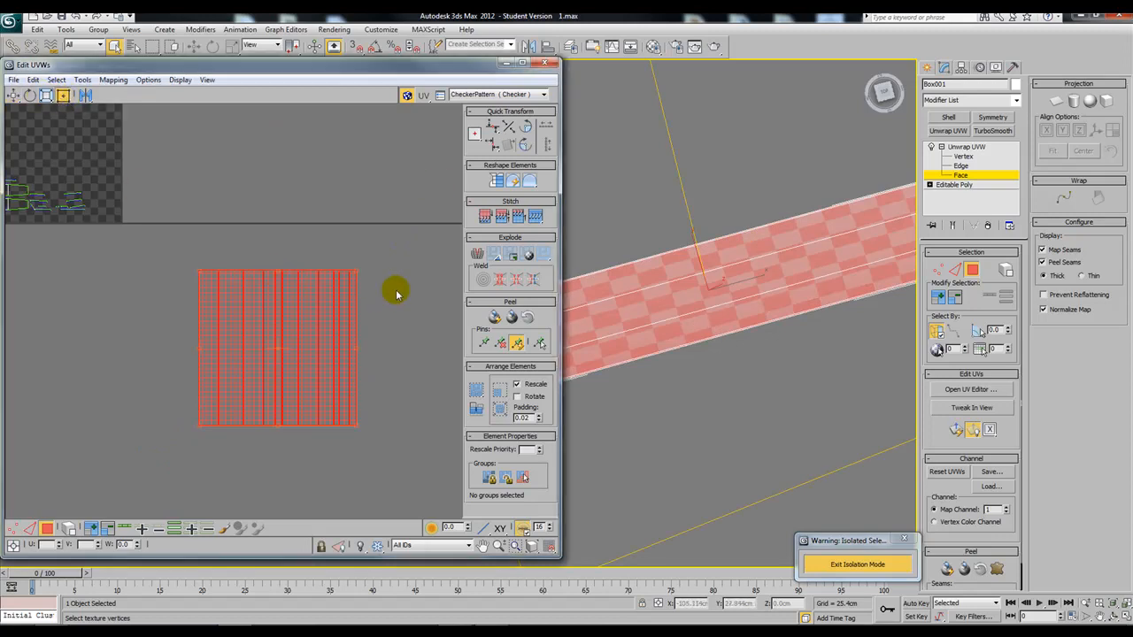
drag(359, 271, 341, 256)
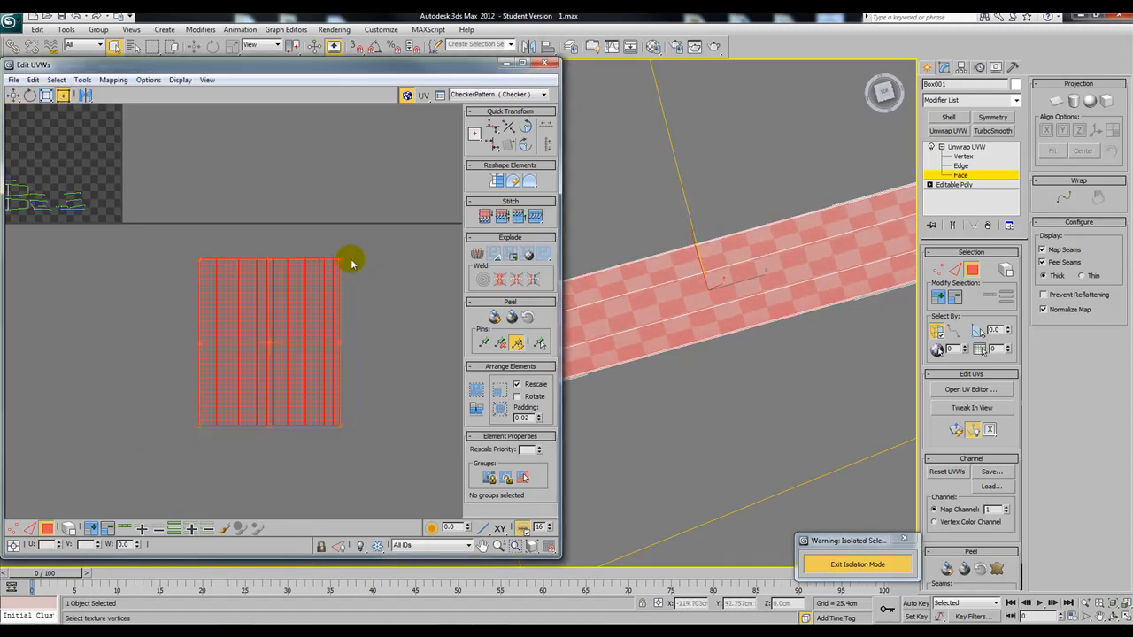
alt+middle_drag(638, 332, 668, 193)
alt+middle_drag(711, 328, 646, 363)
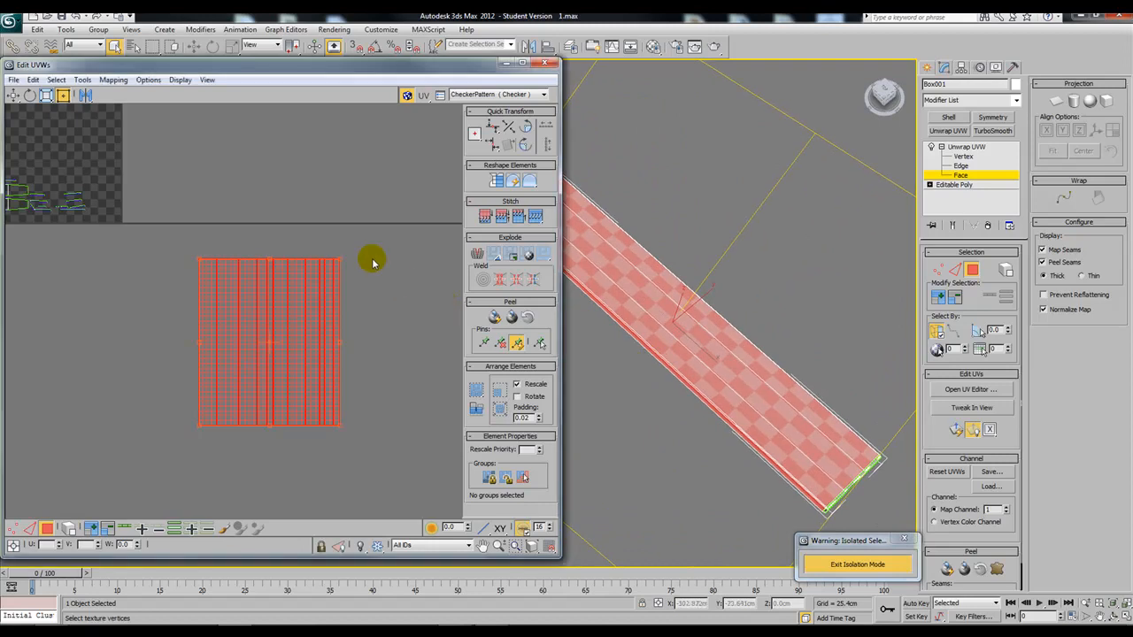
click(373, 409)
click(302, 334)
drag(73, 491, 316, 452)
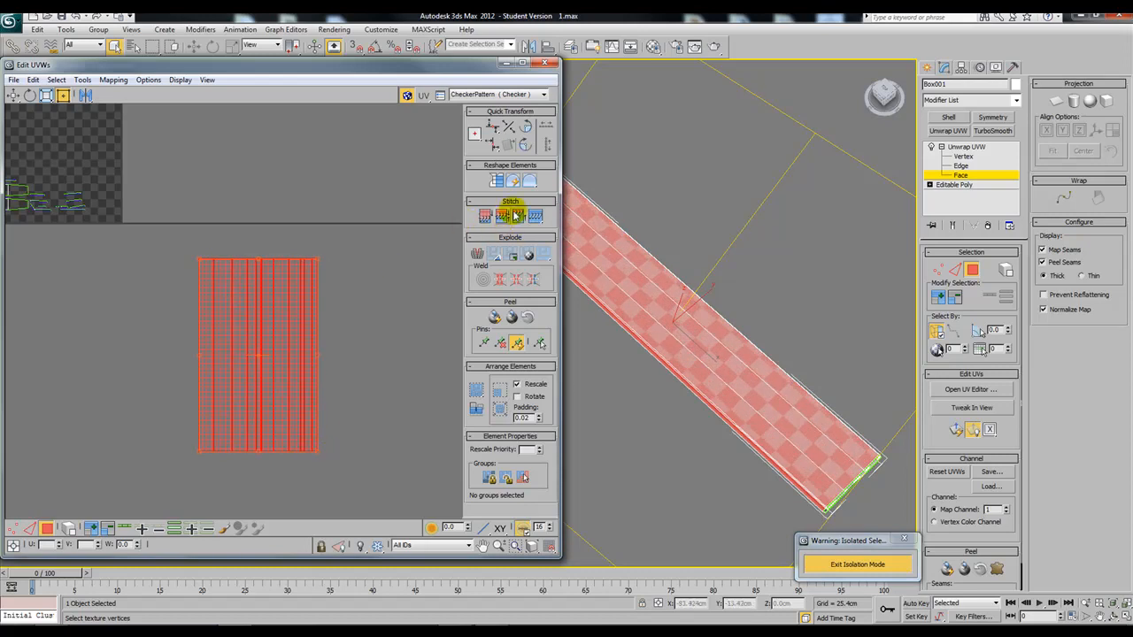
click(517, 181)
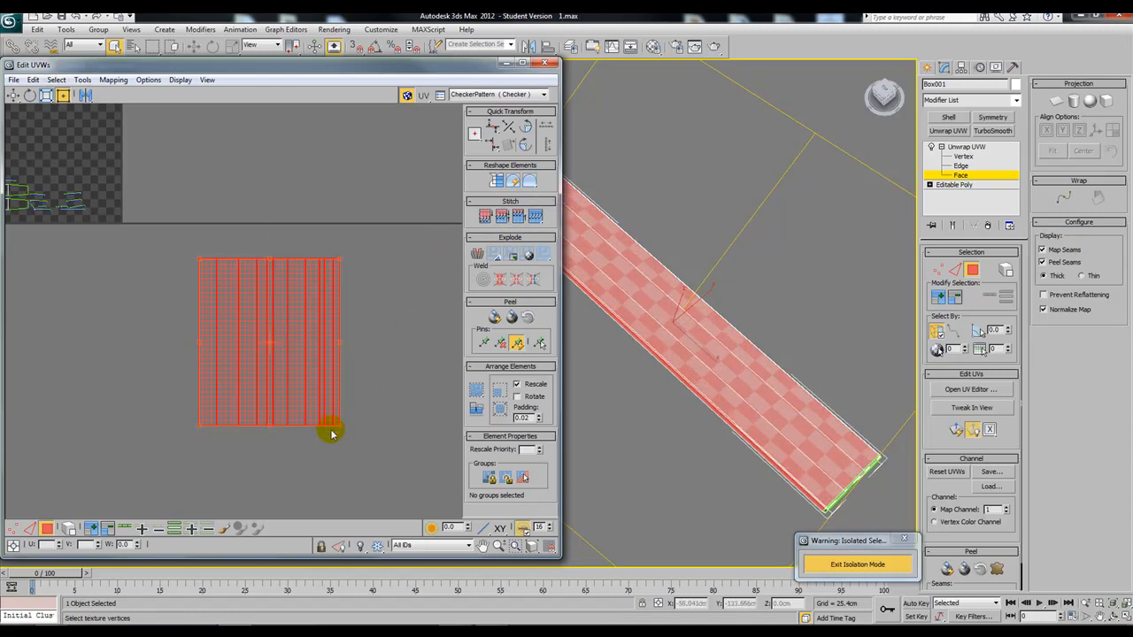
drag(339, 426, 306, 429)
Try relaxing the rectangular cluster by edge angles with 63 iterations, amount 0.1 and stretch 0.0
click(83, 79)
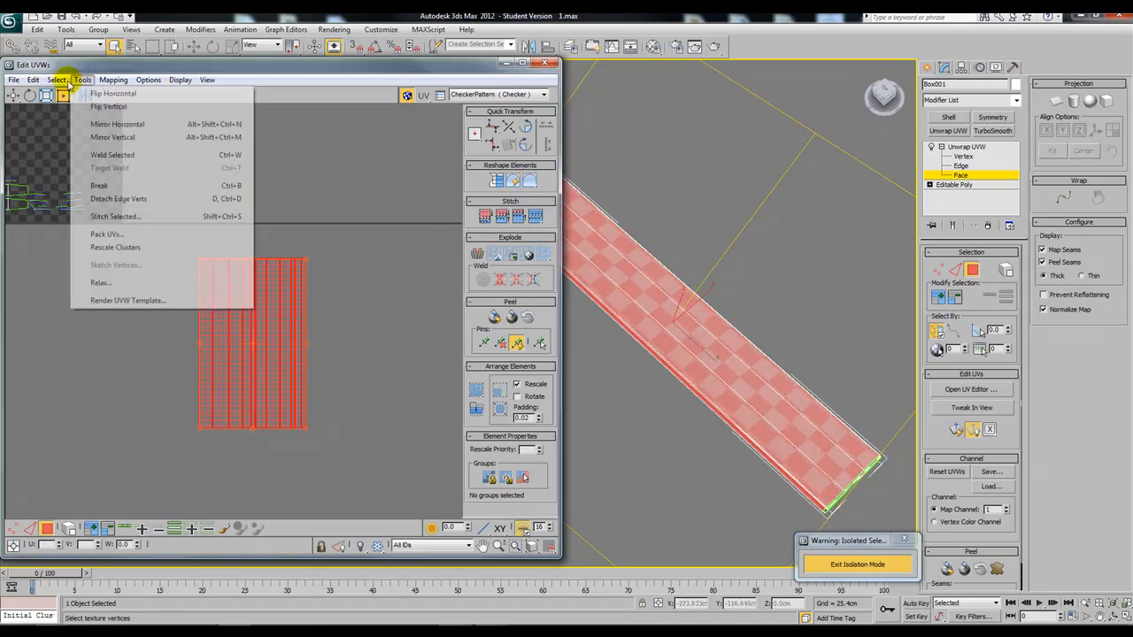
click(101, 282)
click(93, 113)
click(85, 132)
drag(97, 129, 97, 142)
click(135, 181)
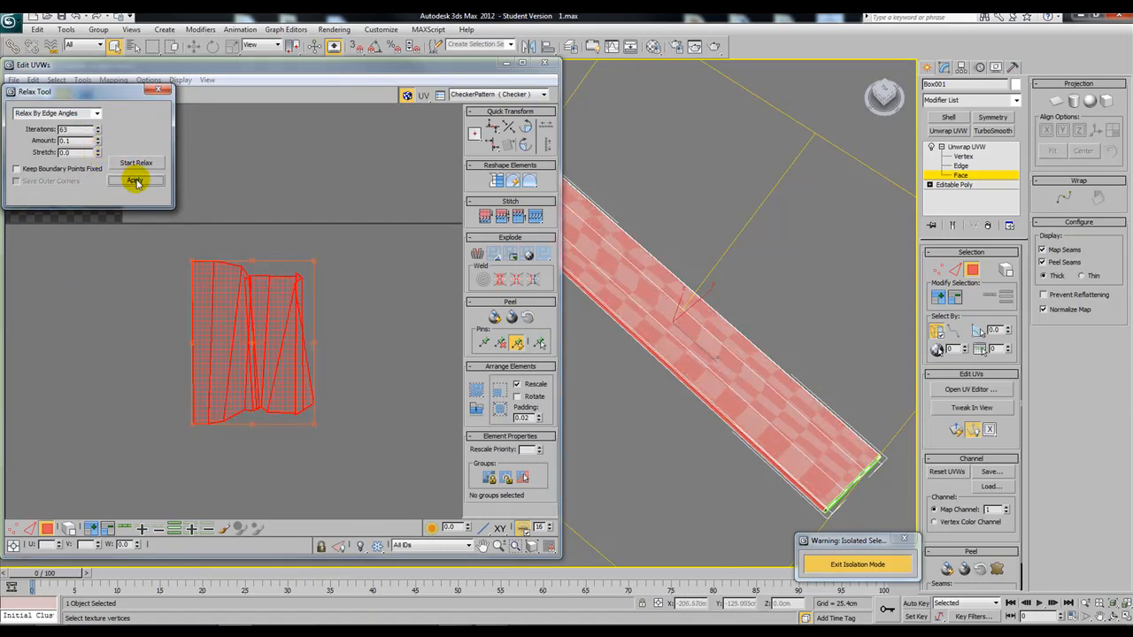
click(160, 89)
Examine the checker pattern on the board's top, sides and rounded edges for stretching
click(354, 296)
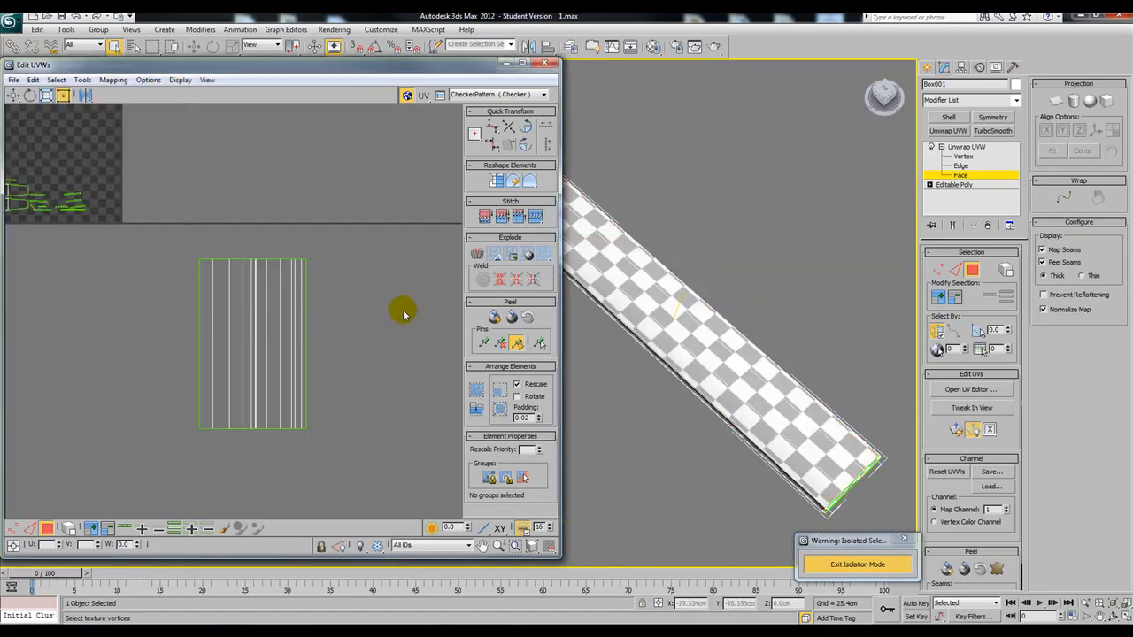
scroll(303, 296, up, 5)
middle_drag(189, 277, 255, 271)
scroll(339, 372, down, 3)
drag(423, 221, 173, 504)
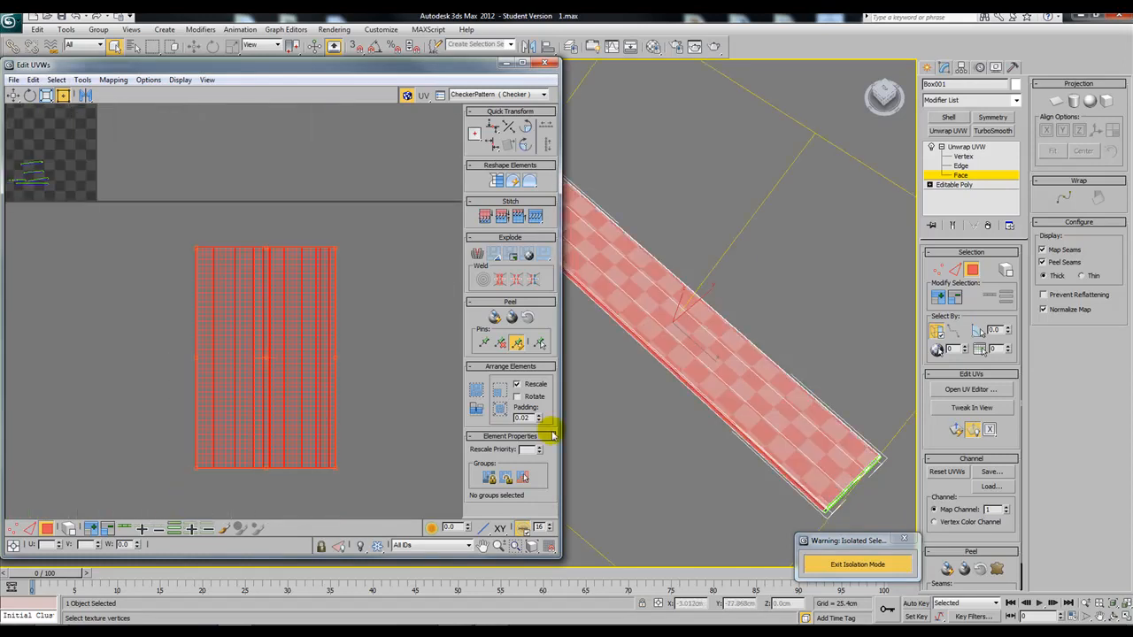
alt+middle_drag(759, 399, 696, 428)
scroll(700, 430, up, 3)
middle_drag(724, 463, 634, 393)
alt+middle_drag(717, 420, 684, 397)
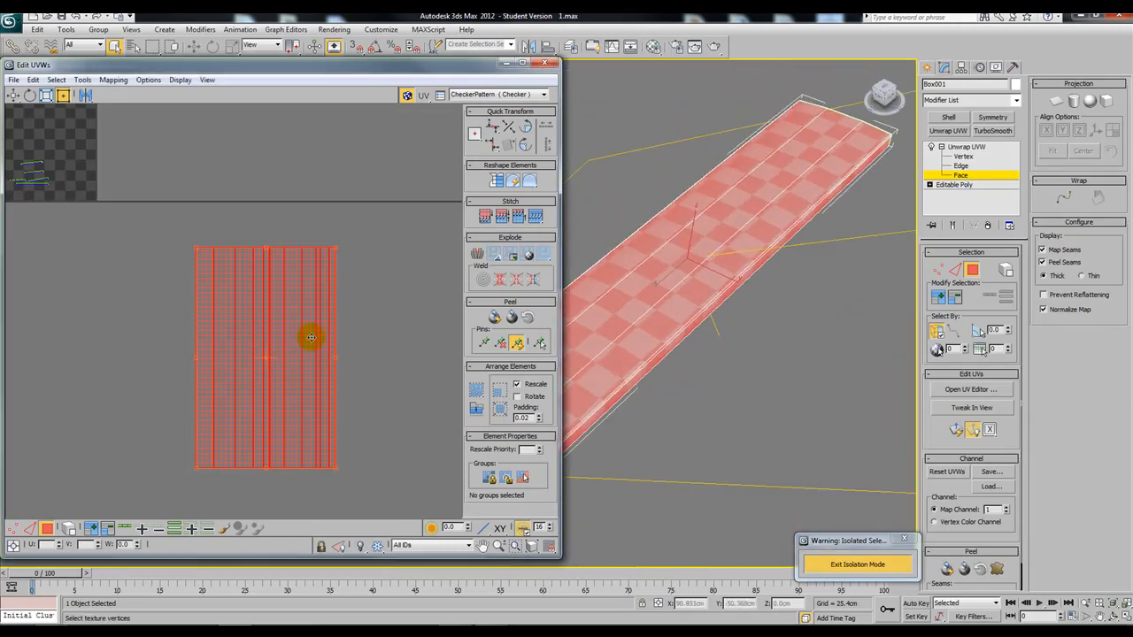
click(385, 293)
Move the rectangular board cluster directly beside the texture square, level with its lower edge
scroll(351, 345, down, 3)
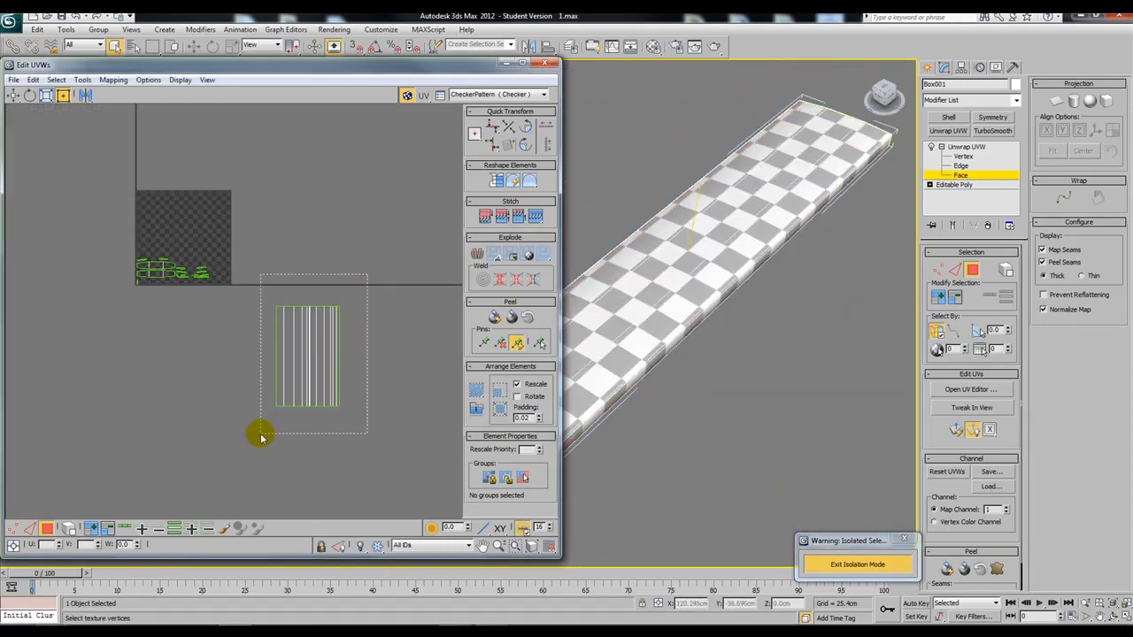
click(298, 369)
drag(298, 369, 265, 259)
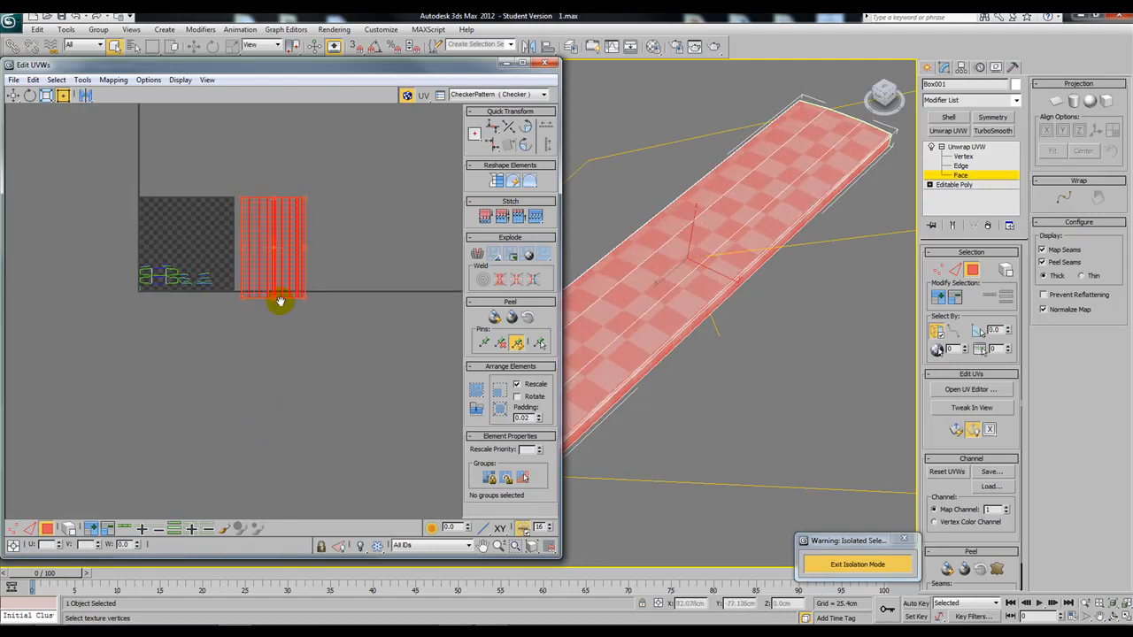
scroll(301, 336, up, 3)
drag(409, 406, 362, 363)
click(274, 426)
Select all remaining clusters in the texture square and try the Explode flatten variants, finishing with Flatten Custom
middle_drag(136, 356, 200, 325)
drag(89, 290, 275, 403)
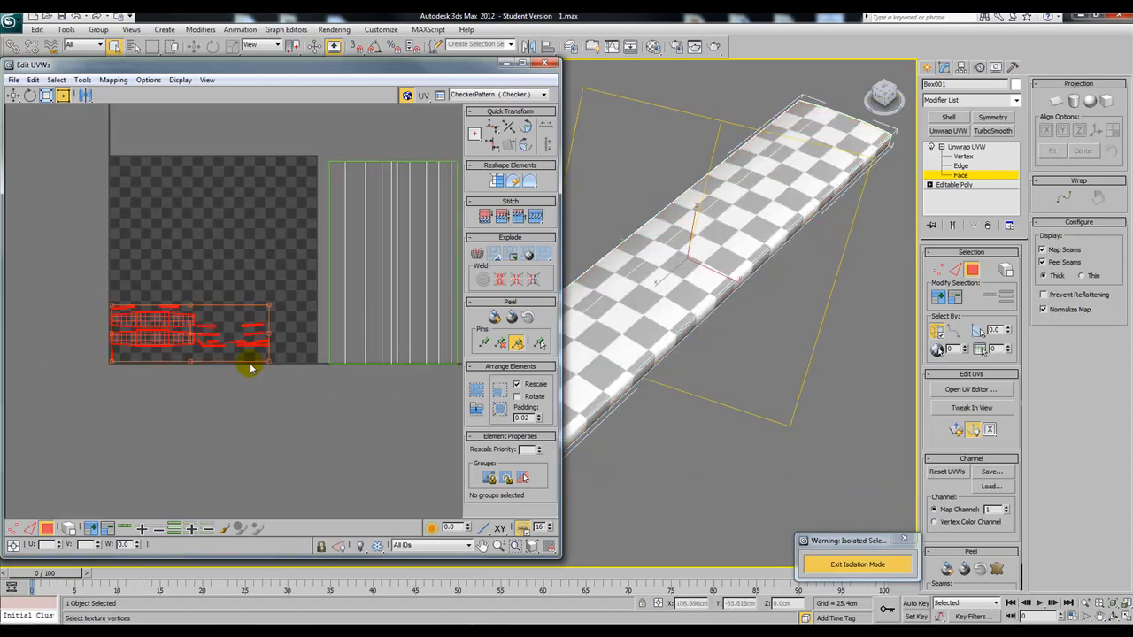
click(113, 79)
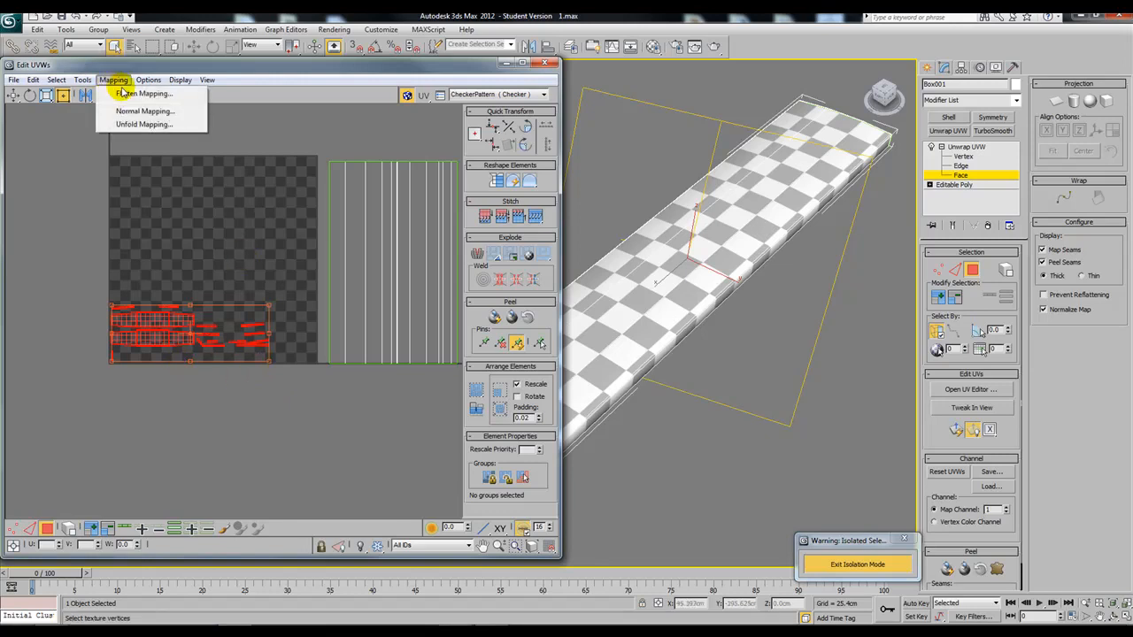
click(476, 221)
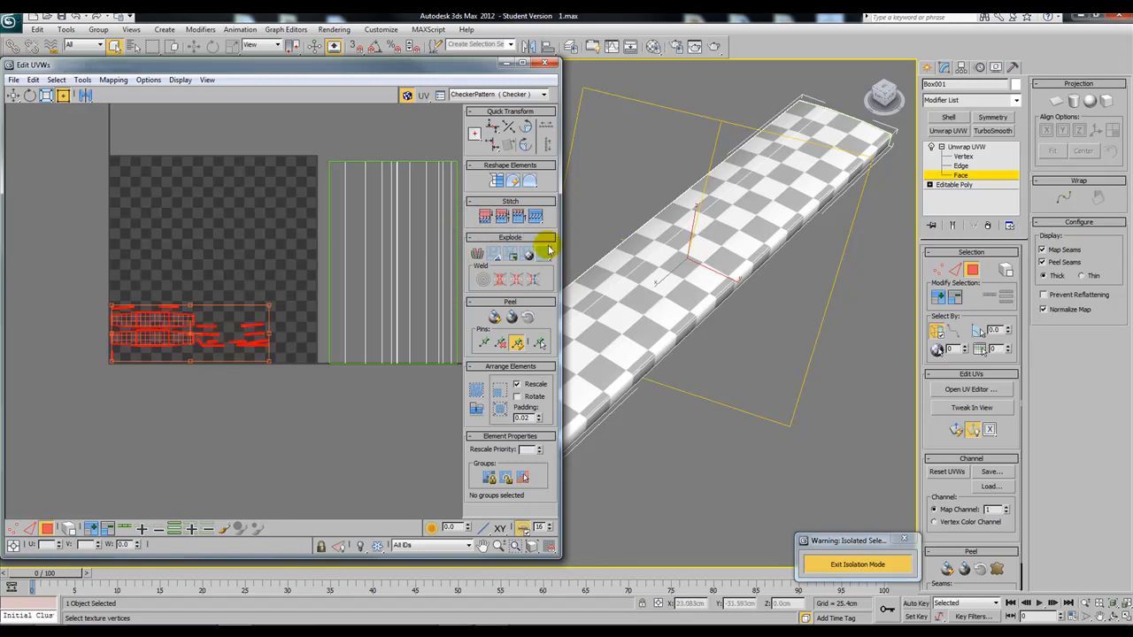
click(496, 259)
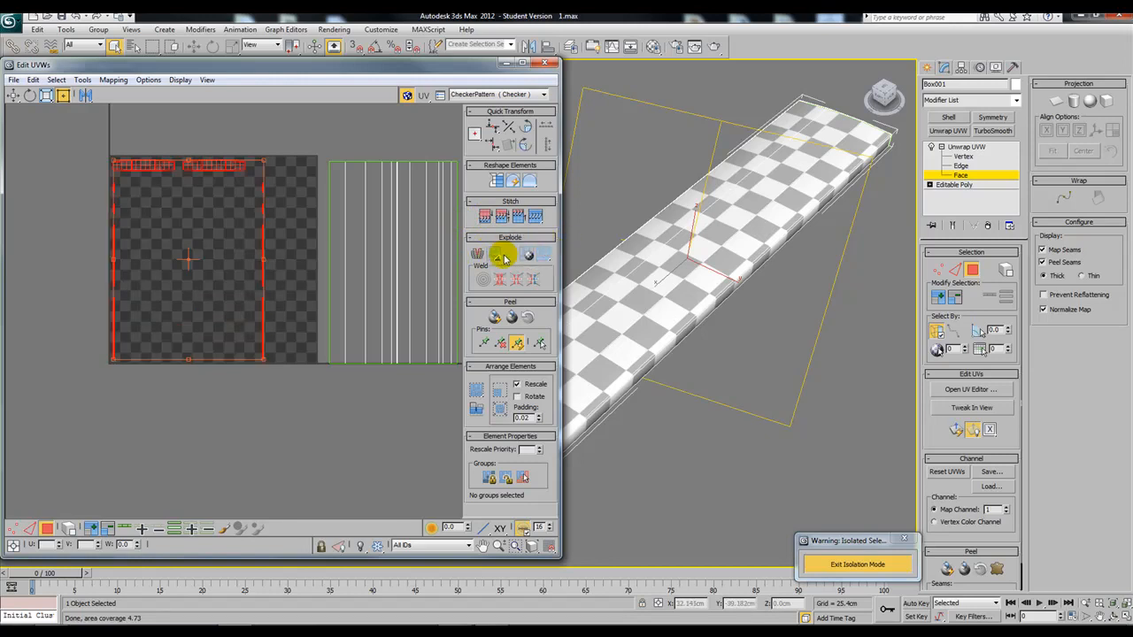
click(511, 257)
click(528, 256)
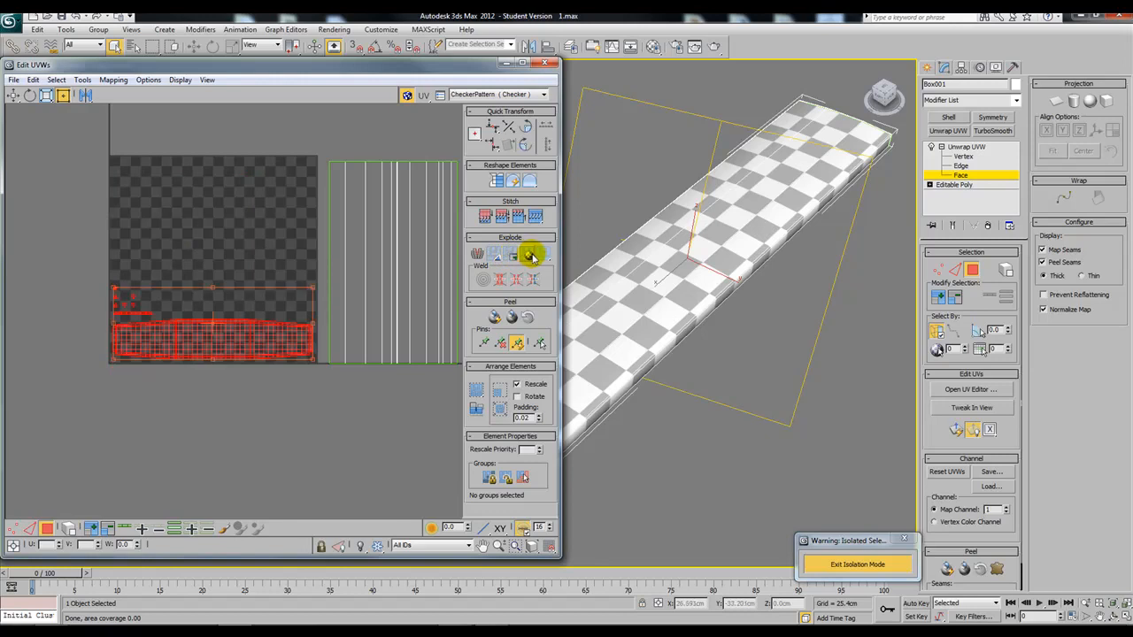
click(547, 258)
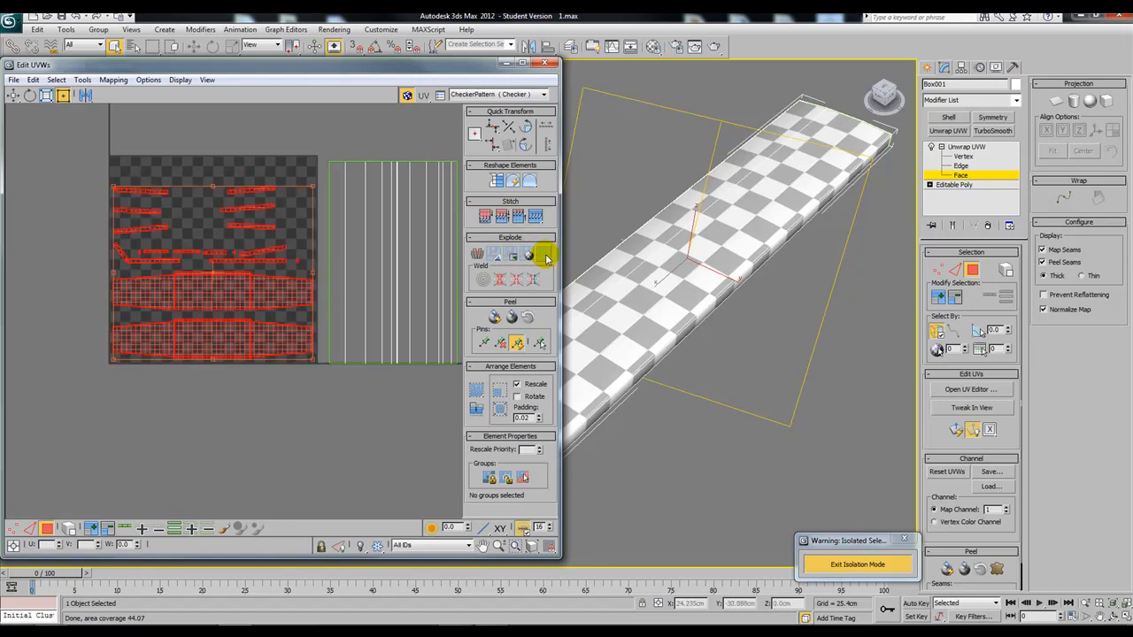
Try moving single faces of the lower end-cap cluster out of the texture square, undoing each move
click(283, 418)
drag(222, 345, 213, 390)
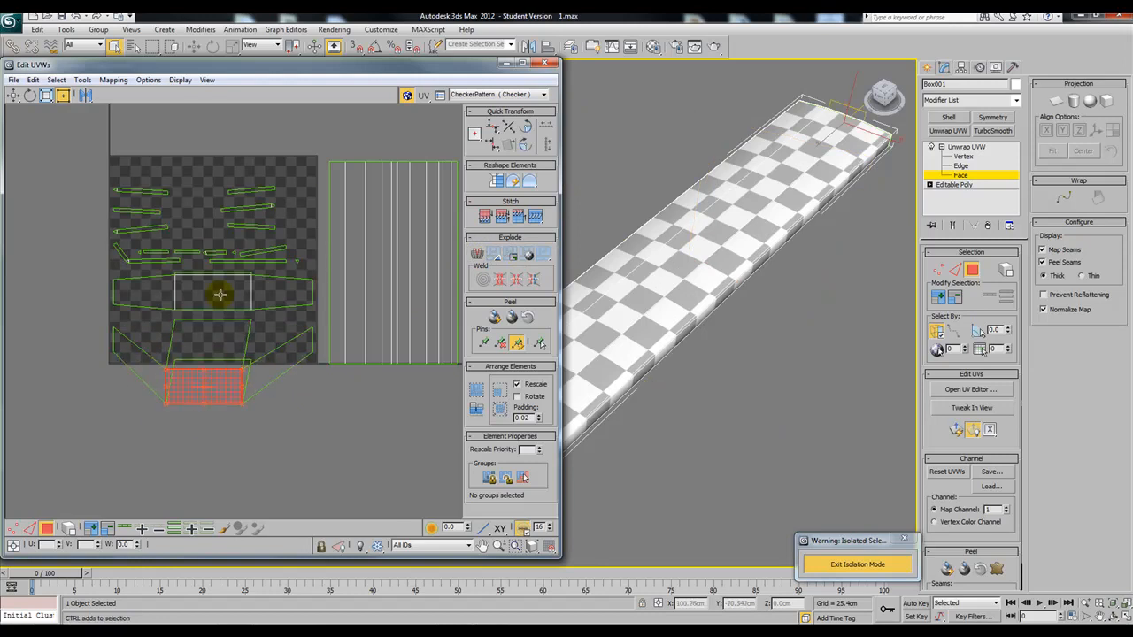
key(ctrl+z)
drag(80, 146, 314, 420)
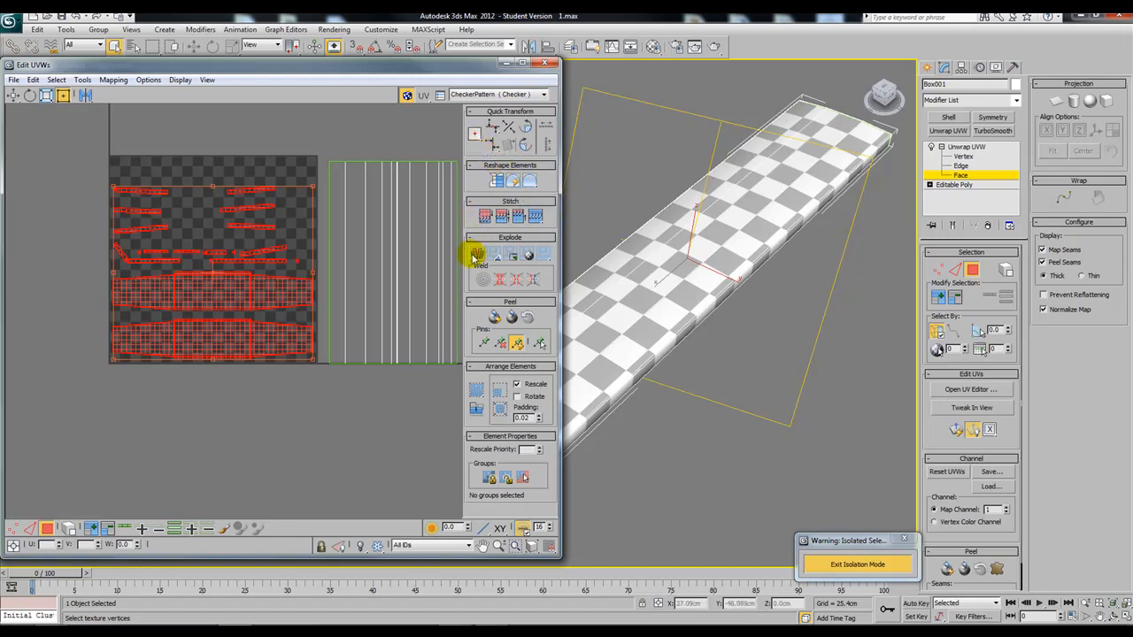
click(224, 404)
drag(214, 345, 215, 417)
key(ctrl+z)
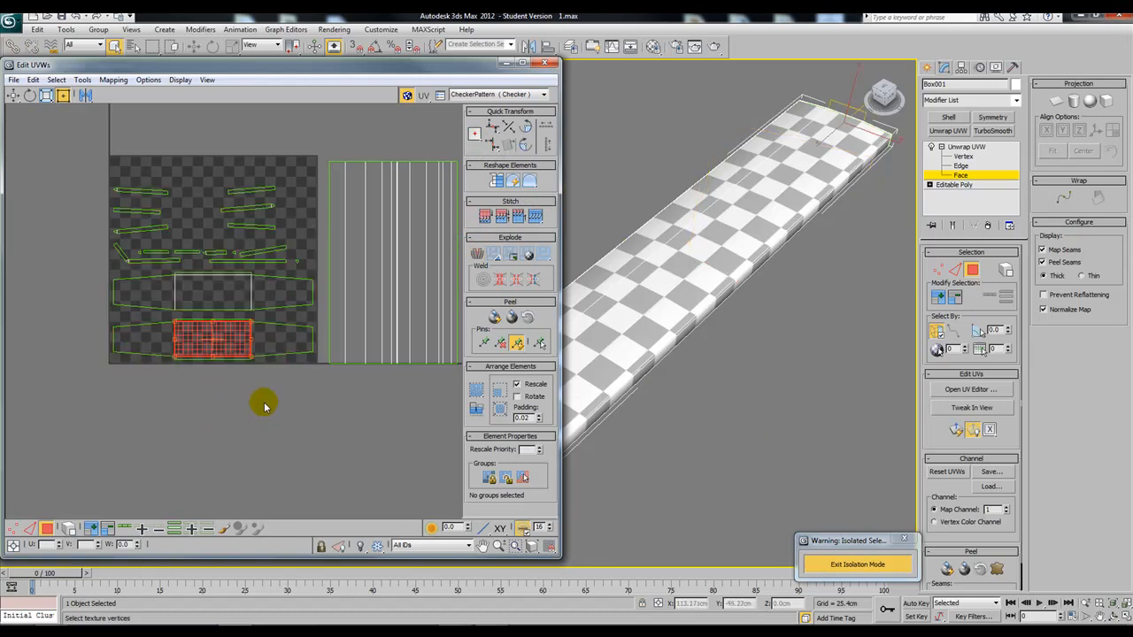
scroll(266, 406, up, 3)
drag(288, 315, 291, 422)
key(ctrl+z)
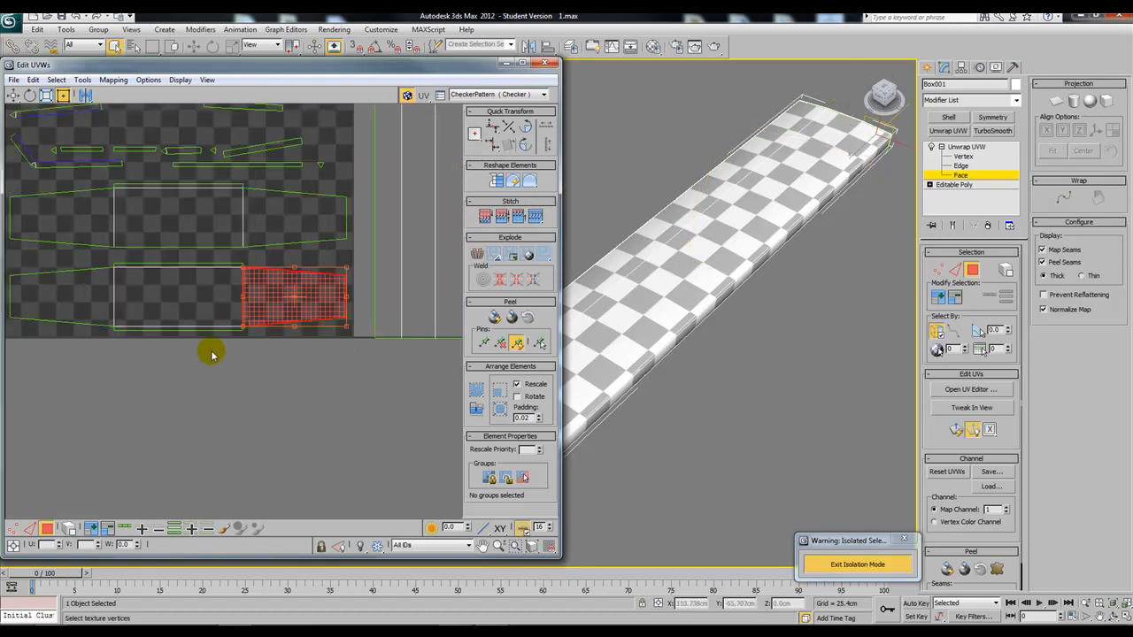
drag(194, 330, 187, 407)
key(ctrl+z)
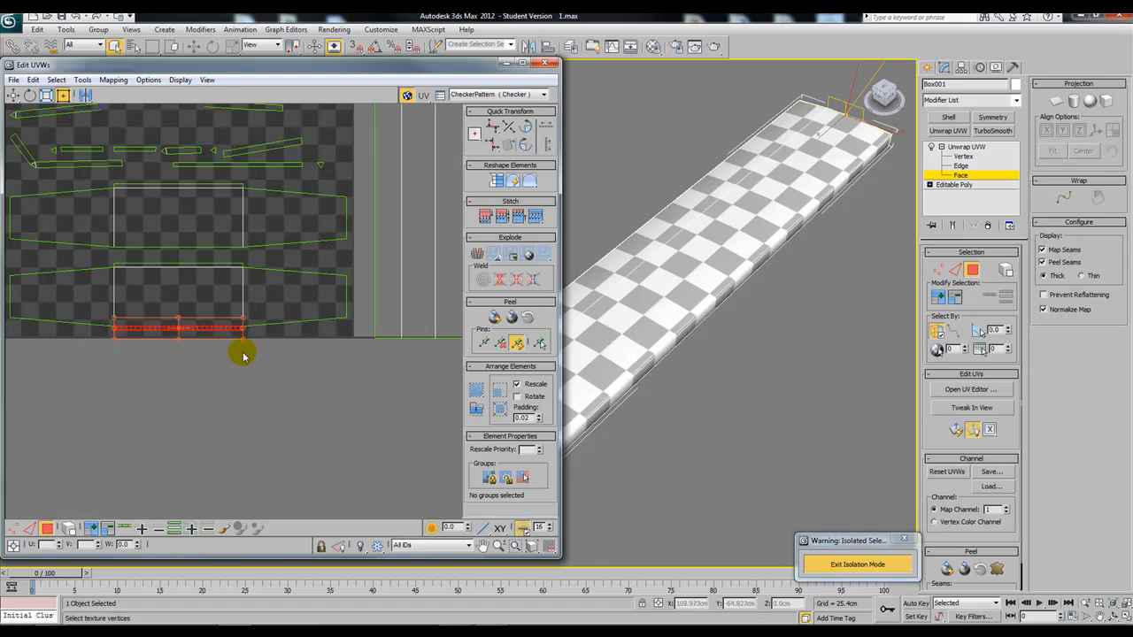
Select each of the two complete end-cap clusters and move them below the texture square, one above the other
middle_drag(244, 356, 291, 394)
scroll(295, 380, down, 2)
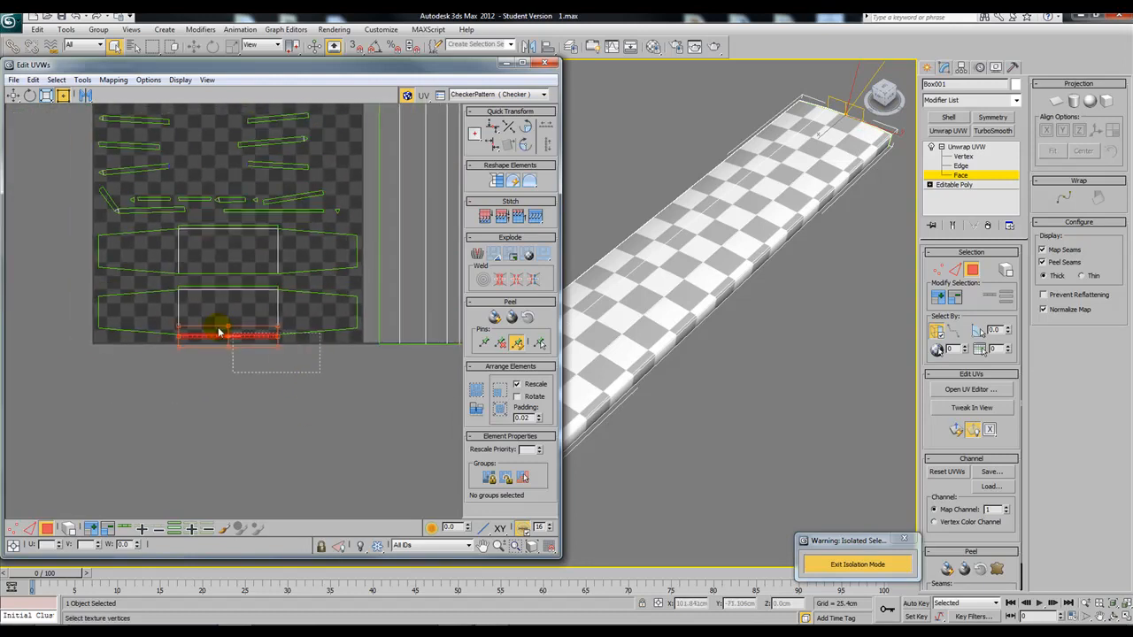
click(173, 381)
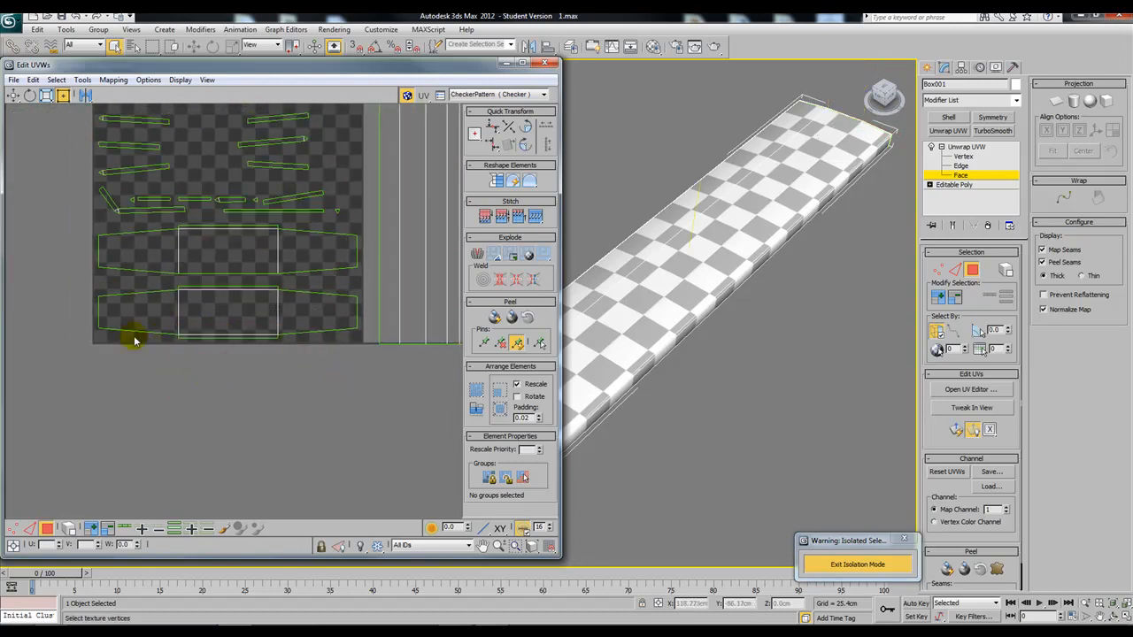
drag(76, 300, 88, 292)
drag(256, 313, 270, 367)
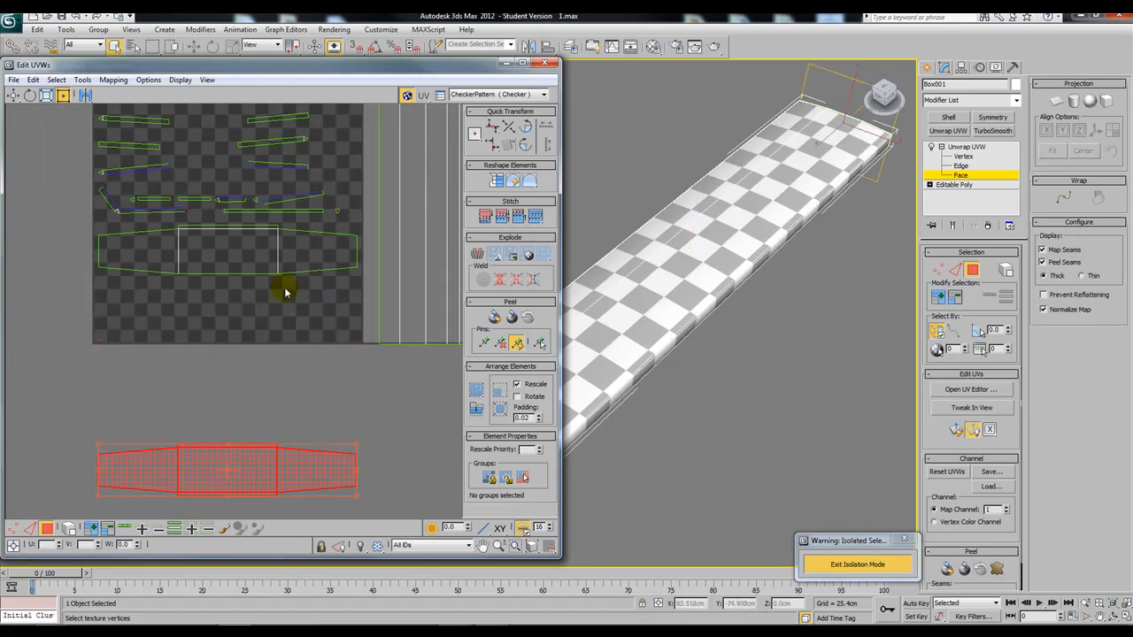
drag(122, 233, 240, 380)
click(221, 286)
scroll(275, 399, down, 2)
middle_drag(275, 398, 229, 297)
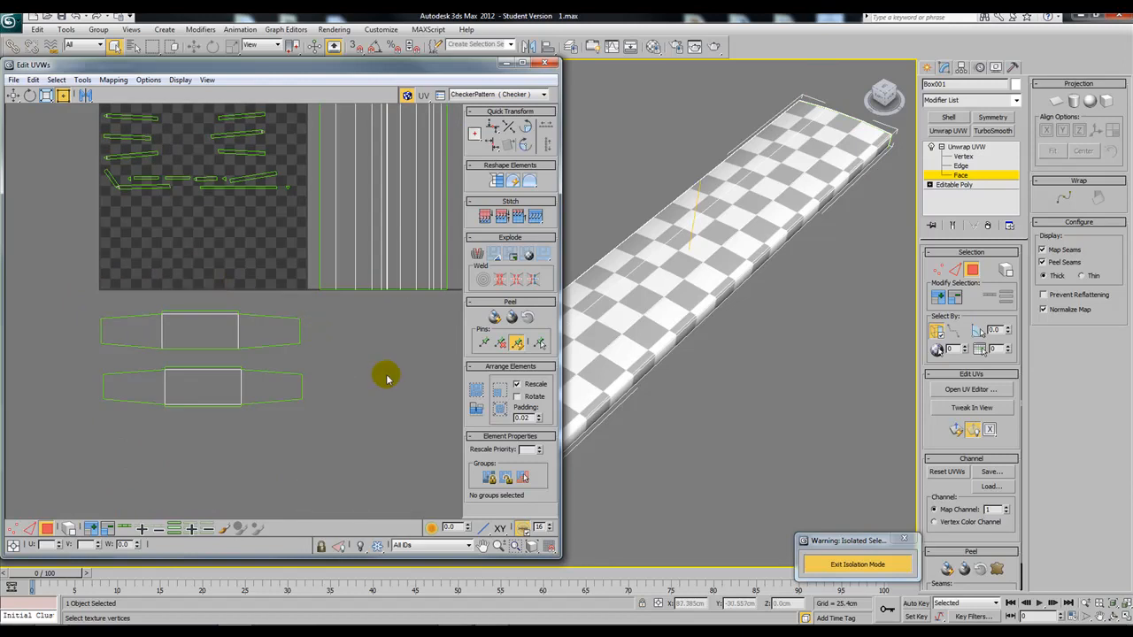
In edge mode, stitch the thin bevel strips onto the outer edges of the upper end-cap cluster
click(955, 271)
middle_drag(198, 383, 262, 412)
drag(203, 338, 205, 357)
drag(319, 335, 324, 353)
key(s)
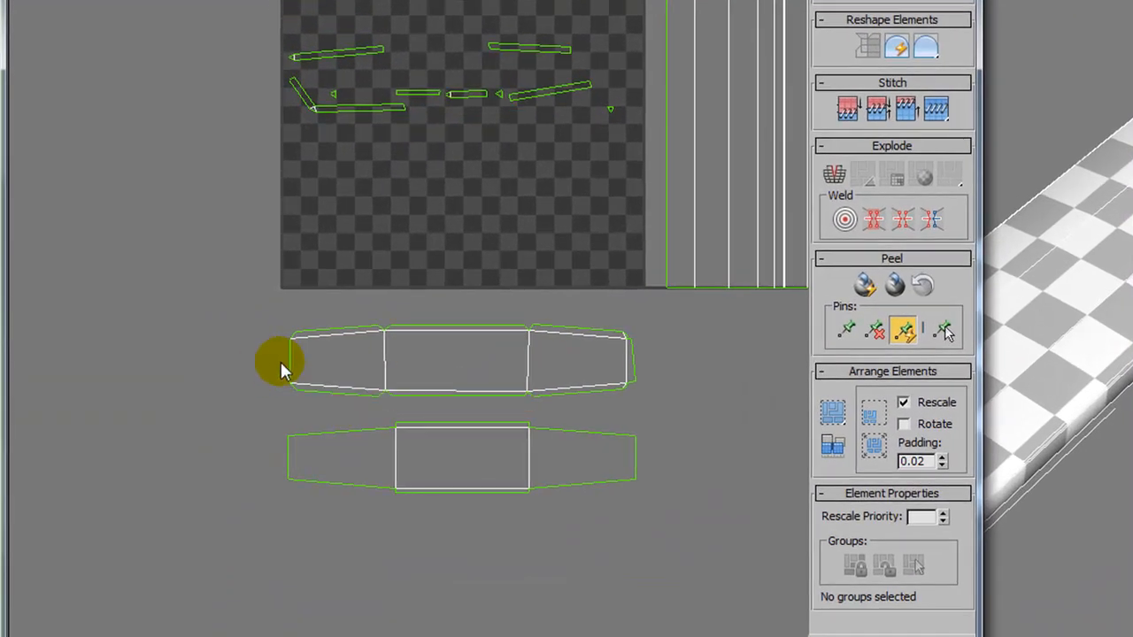
Stitch the remaining bevel strips onto the outer edges of the lower end-cap cluster
scroll(344, 365, up, 3)
middle_drag(513, 472, 408, 370)
click(319, 410)
key(s)
key(s)
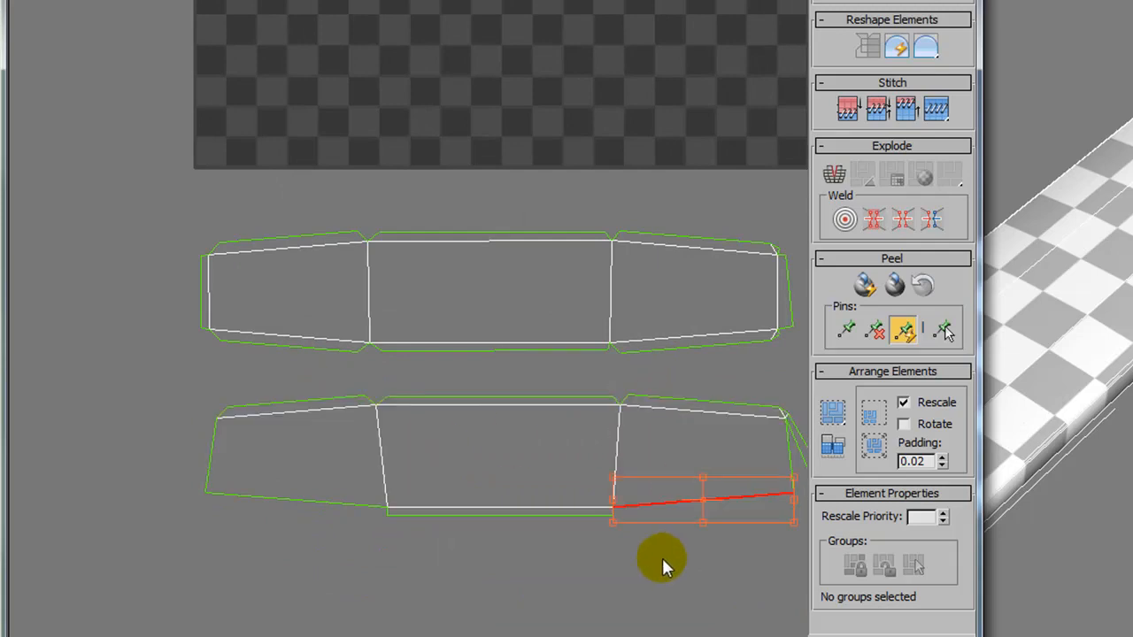
middle_drag(806, 451, 708, 435)
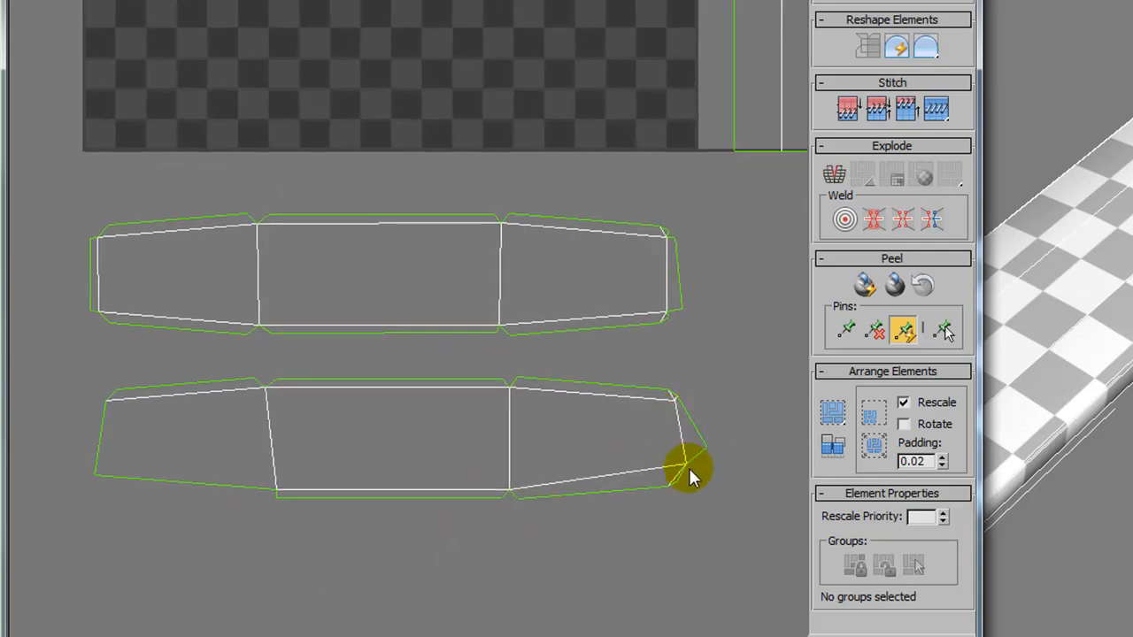
middle_drag(215, 455, 293, 458)
click(248, 485)
key(s)
Examine the corners of the stitched end-cap clusters and the small leftover triangles in the texture square
middle_drag(445, 464, 386, 636)
scroll(389, 540, down, 3)
middle_drag(403, 408, 386, 135)
scroll(502, 71, up, 3)
middle_drag(550, 333, 593, 200)
middle_drag(216, 447, 476, 306)
scroll(331, 353, up, 3)
drag(310, 384, 317, 391)
click(377, 316)
middle_drag(374, 336, 318, 636)
scroll(354, 633, down, 2)
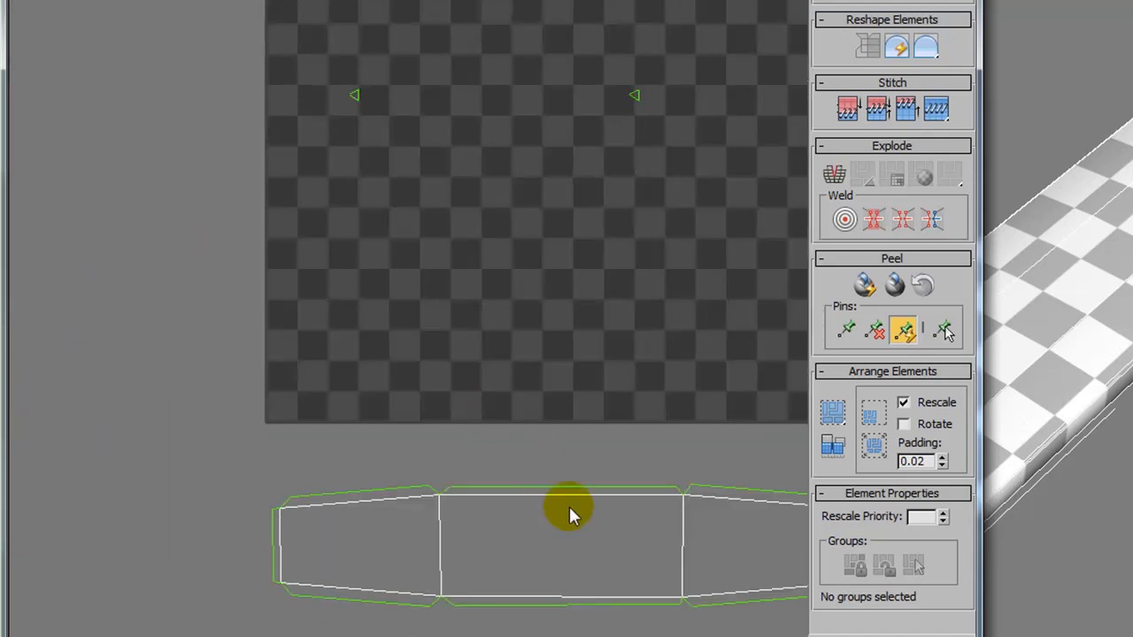
Attach the small leftover corner triangles to the outer corners of the two end-cap clusters
middle_drag(543, 470, 180, 196)
drag(498, 478, 580, 482)
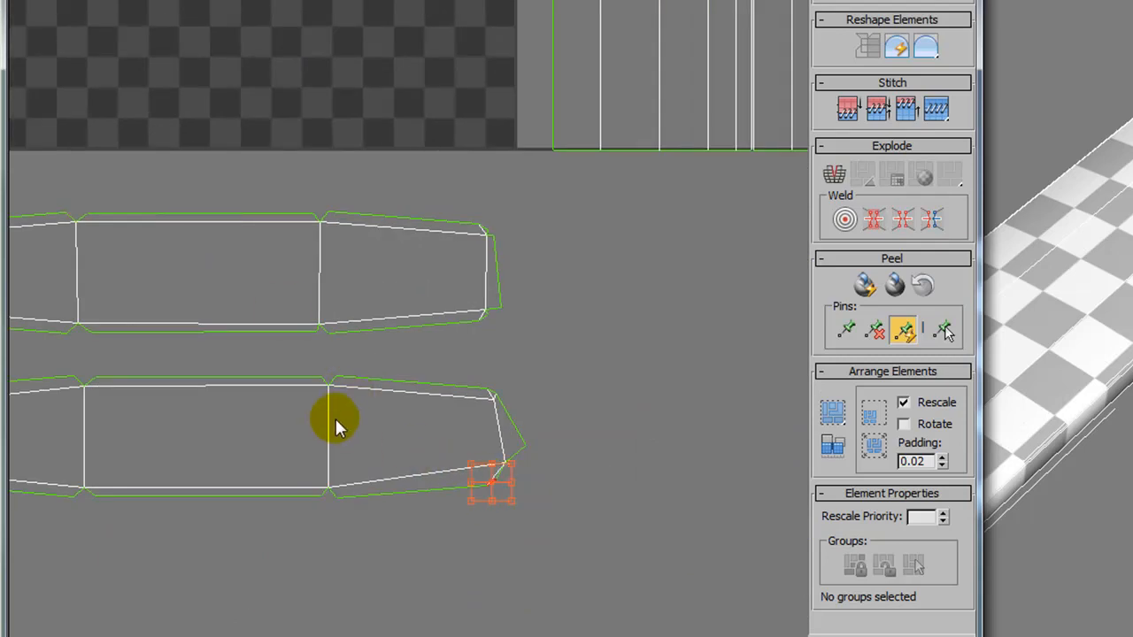
key(ctrl+z)
middle_drag(346, 425, 514, 492)
middle_drag(418, 453, 526, 488)
click(195, 416)
middle_drag(321, 306, 339, 379)
click(270, 435)
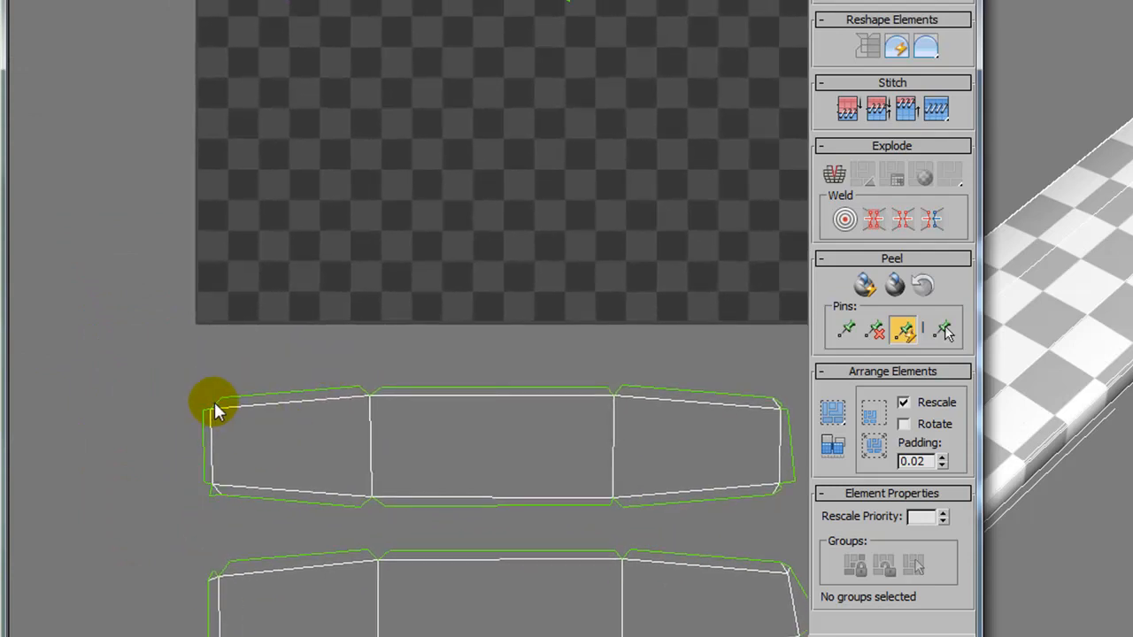
middle_drag(501, 523, 425, 442)
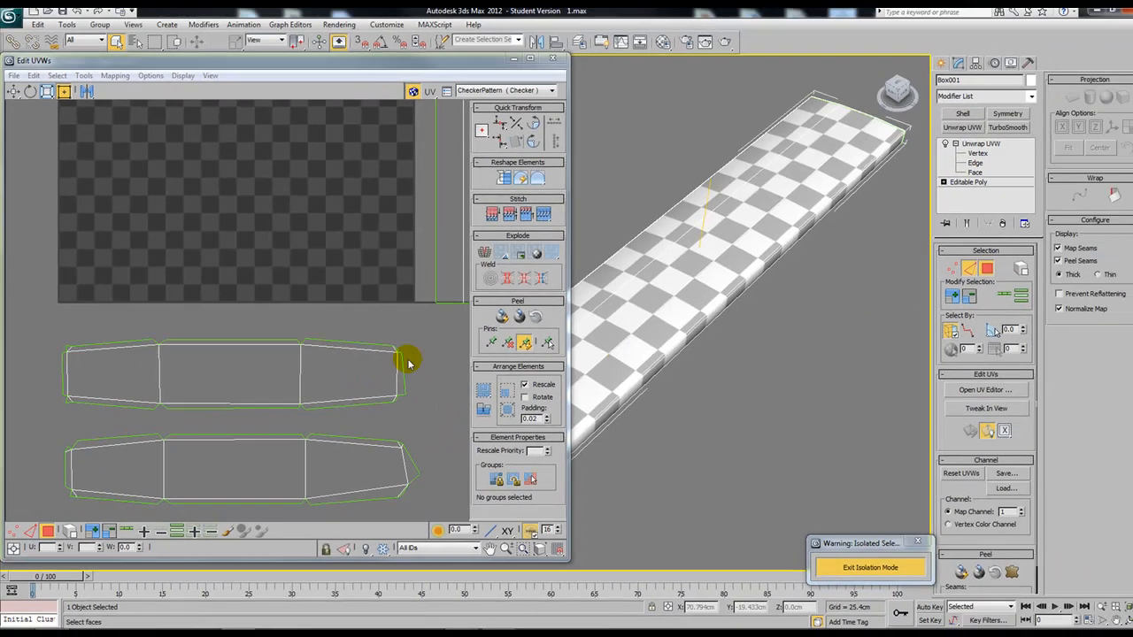
Select all faces of both end-cap clusters and relax them until flat
key(3)
drag(427, 328, 5, 526)
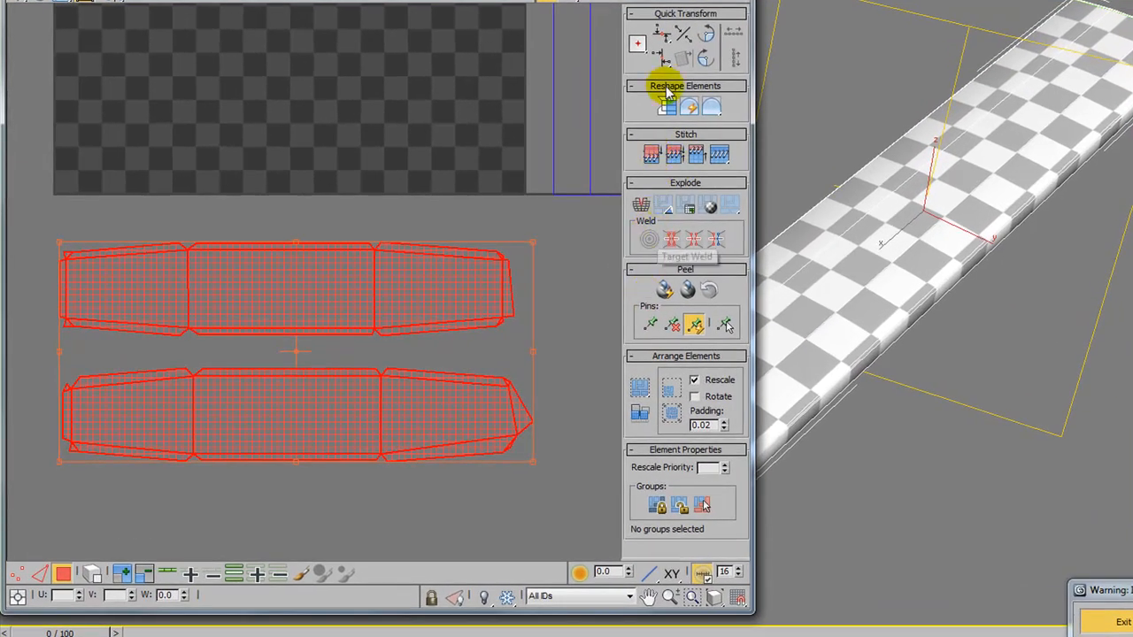
click(689, 109)
click(200, 207)
middle_drag(199, 208, 275, 173)
In vertex mode, target weld the open corner vertices at the left end of the upper end-cap cluster
key(1)
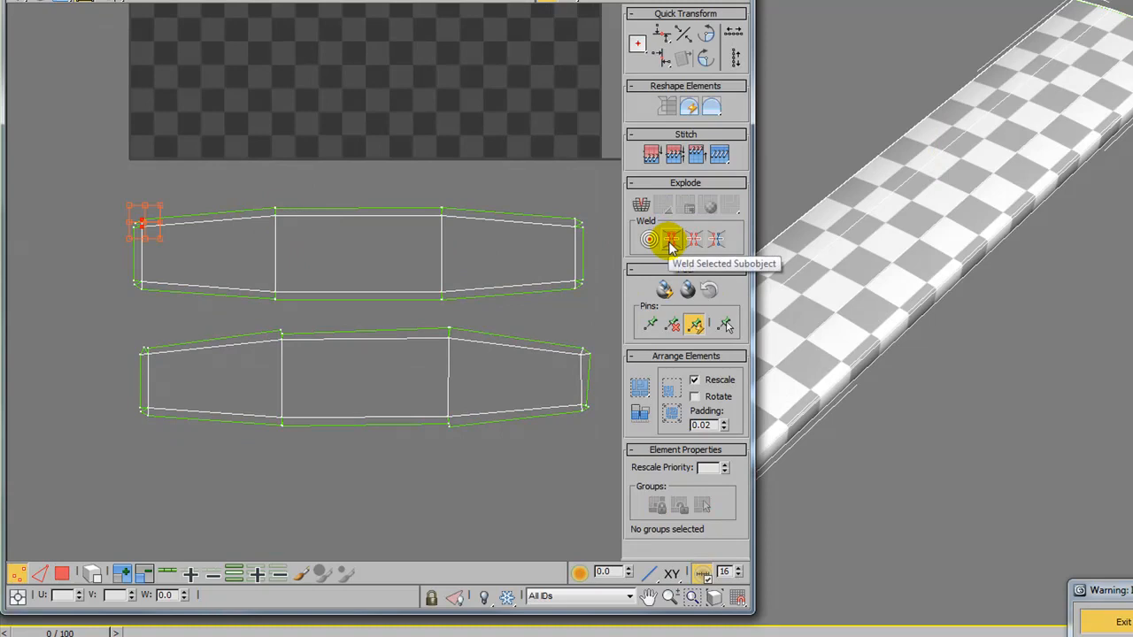
scroll(451, 298, up, 6)
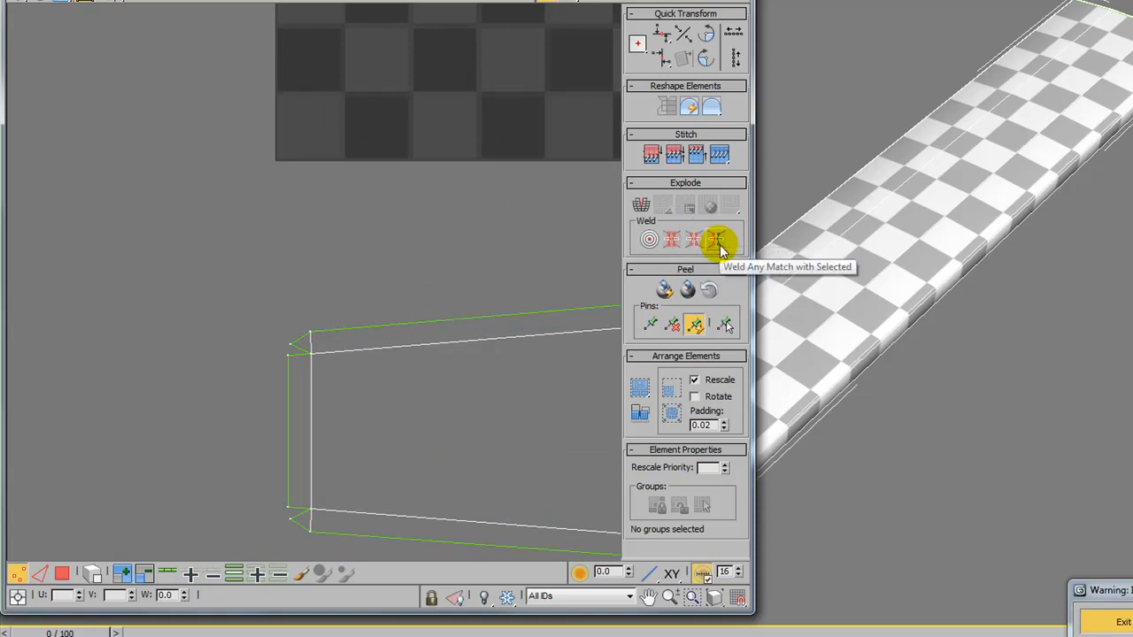
click(649, 239)
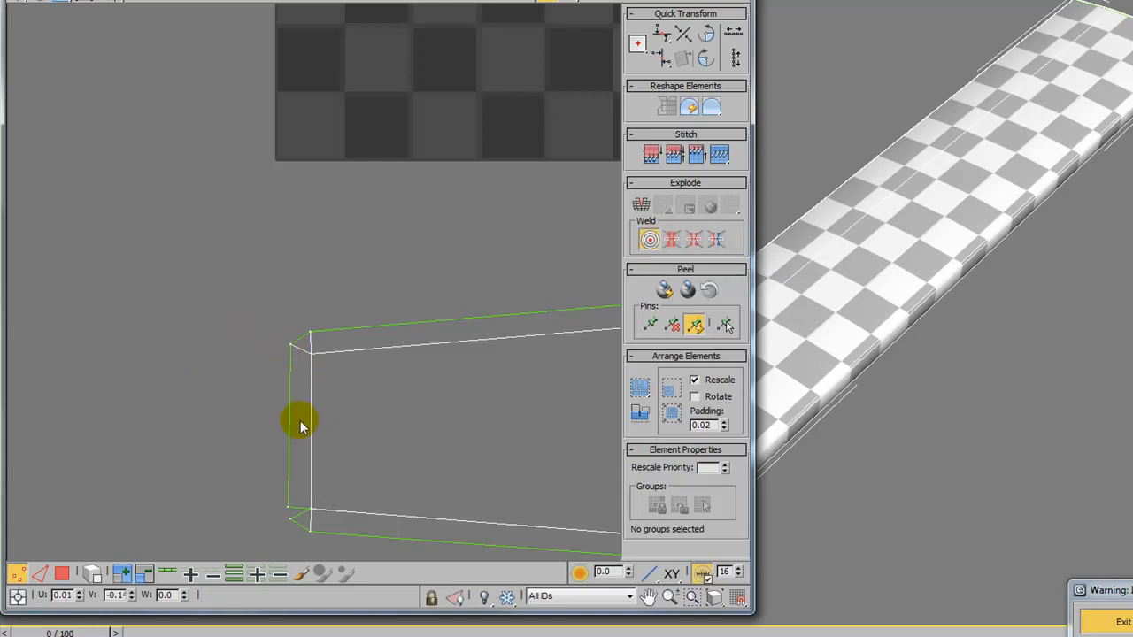
middle_drag(300, 507, 296, 448)
drag(285, 448, 287, 461)
middle_drag(328, 452, 7, 404)
scroll(529, 390, down, 3)
middle_drag(527, 400, 193, 399)
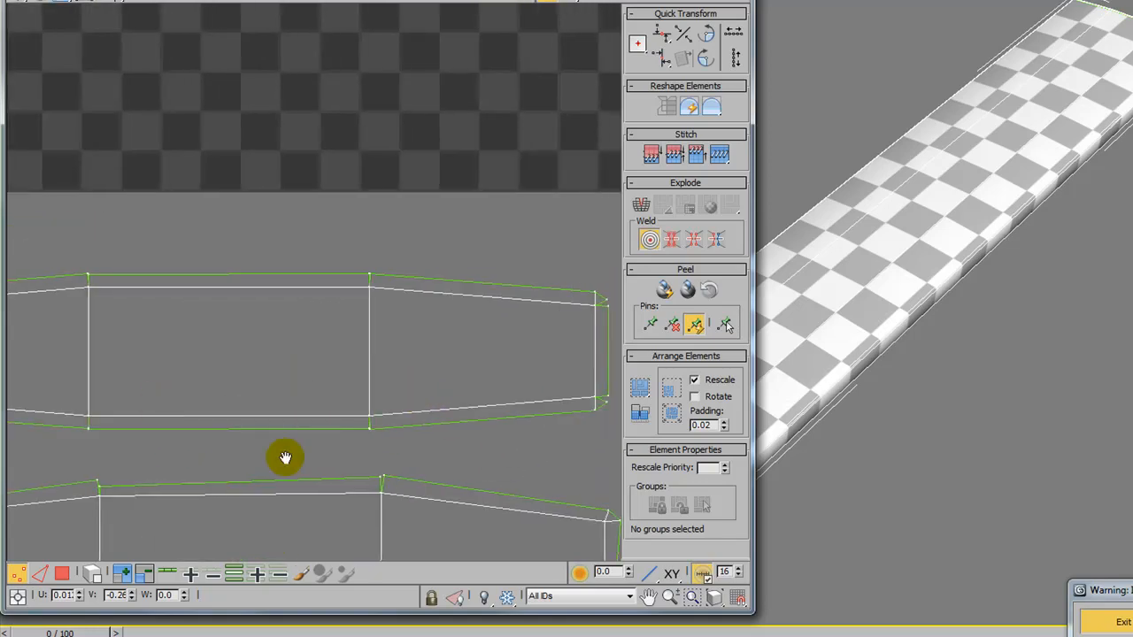
Target weld the split vertices where the left seam meets the upper cluster's bottom edge
middle_drag(125, 496, 335, 437)
scroll(334, 436, up, 2)
drag(289, 414, 285, 405)
middle_drag(448, 418, 301, 405)
middle_drag(201, 311, 441, 356)
scroll(376, 346, up, 3)
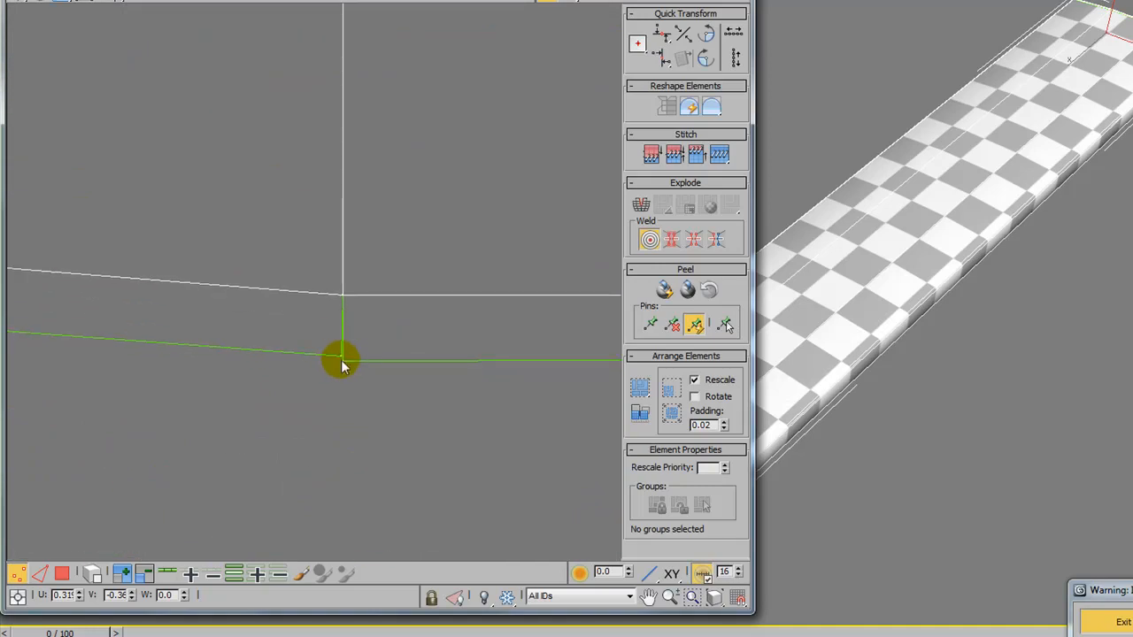
mouse_move(338, 360)
mouse_down()
mouse_move(329, 349)
mouse_move(346, 362)
mouse_up()
Weld the remaining split vertex pairs at the middle panel's seams on the upper end-cap cluster
scroll(386, 413, down, 2)
scroll(405, 418, down, 3)
middle_drag(505, 425, 336, 367)
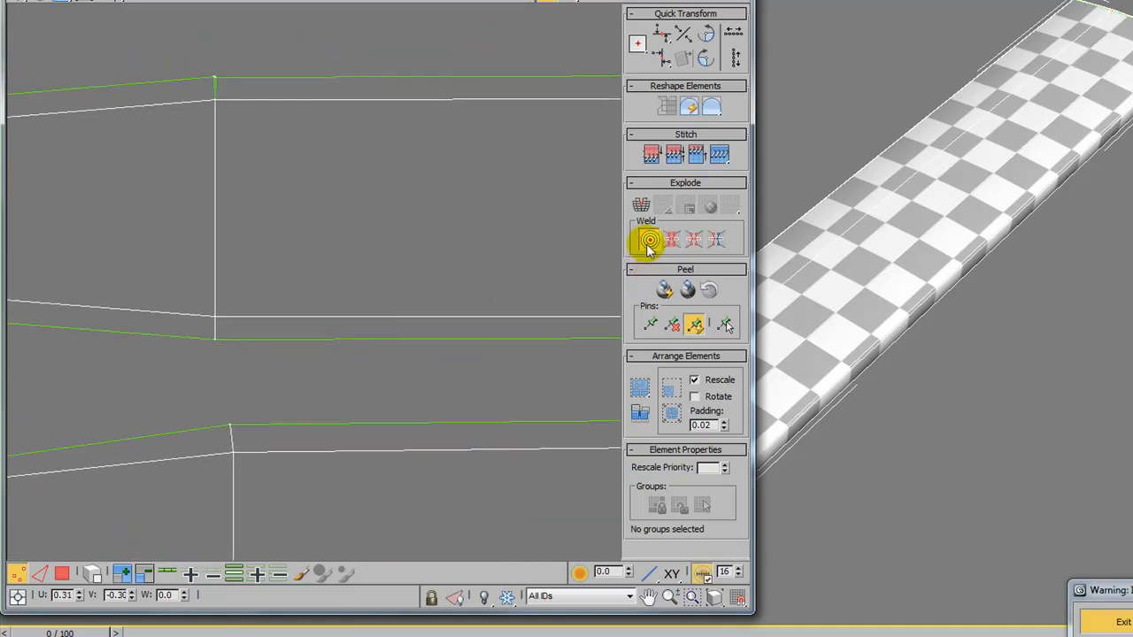
middle_drag(349, 199, 387, 263)
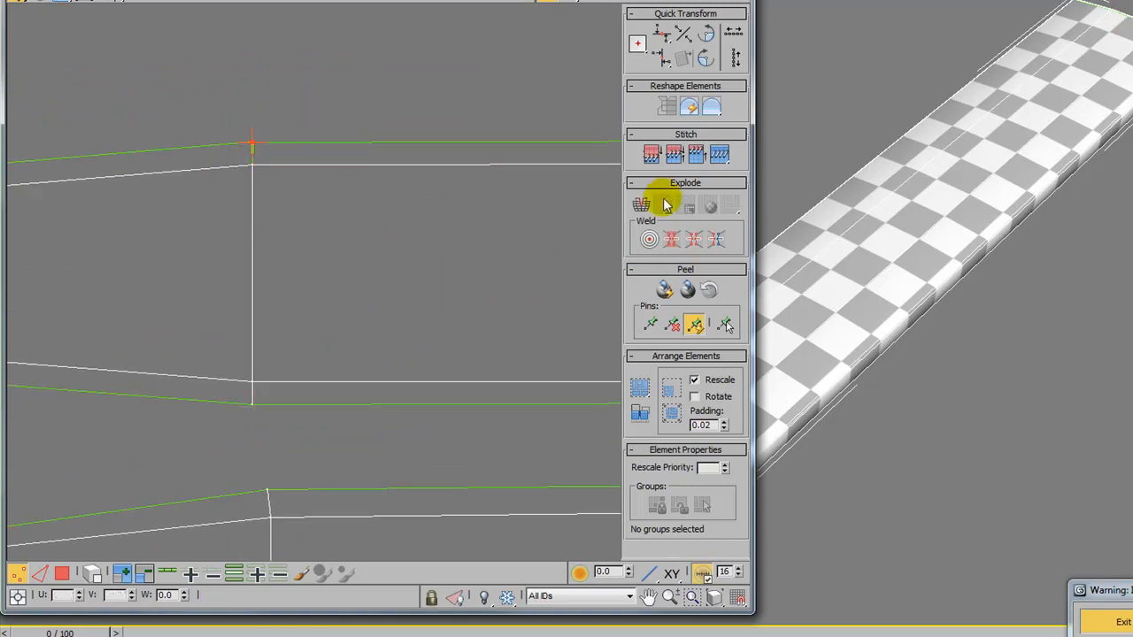
click(673, 248)
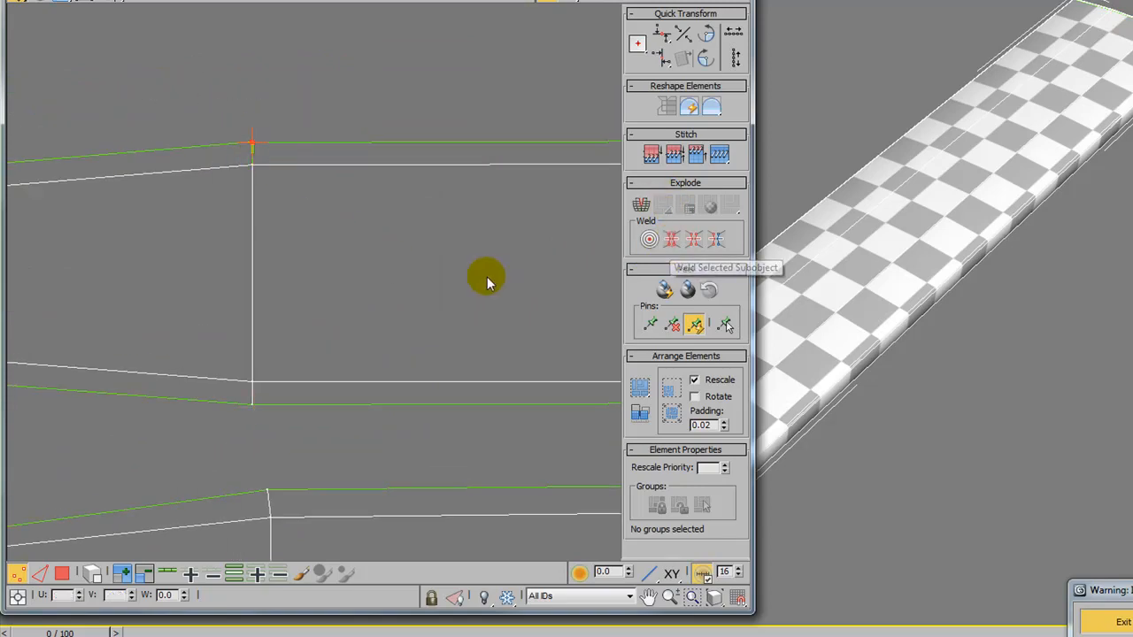
middle_drag(473, 273, 251, 287)
click(415, 181)
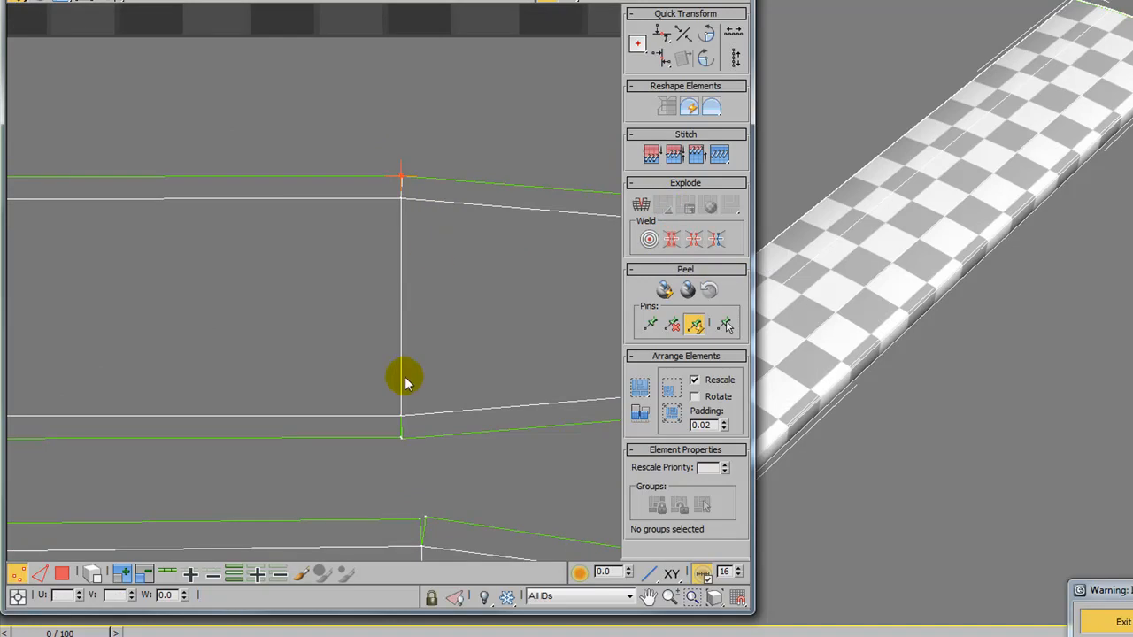
middle_drag(549, 459, 331, 361)
scroll(331, 361, down, 3)
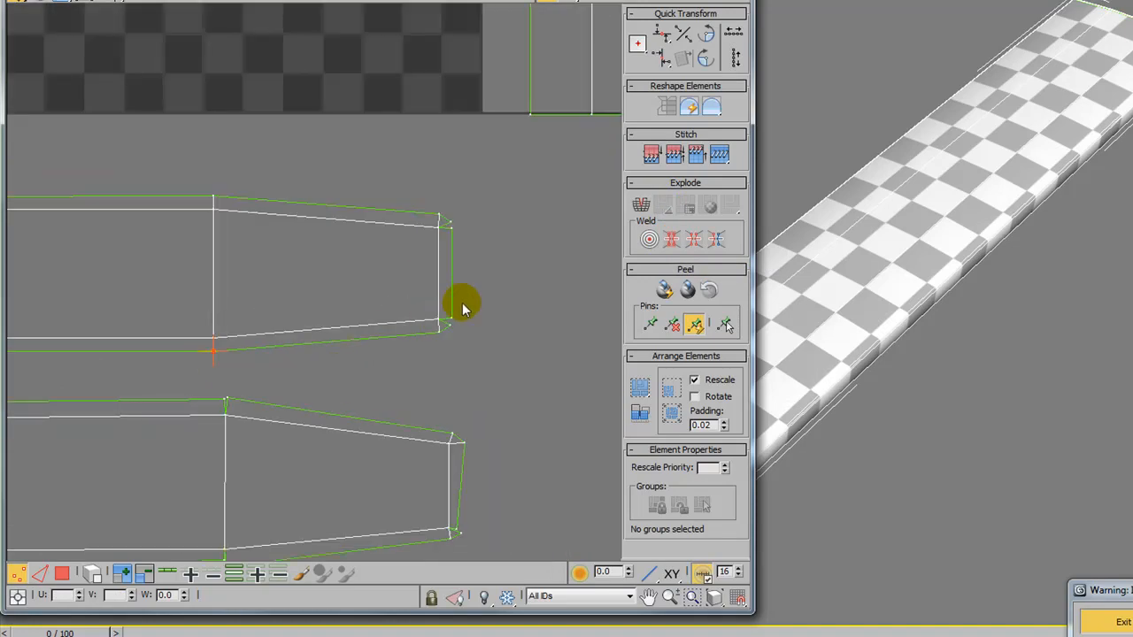
Weld the open corner vertices at the right ends of the upper and lower end-cap clusters
drag(443, 215, 463, 275)
key(ctrl+w)
middle_drag(467, 432, 453, 324)
click(442, 428)
Weld the split seam vertices on the lower cluster's bottom edge and the open corners at its left end
middle_drag(311, 461, 420, 397)
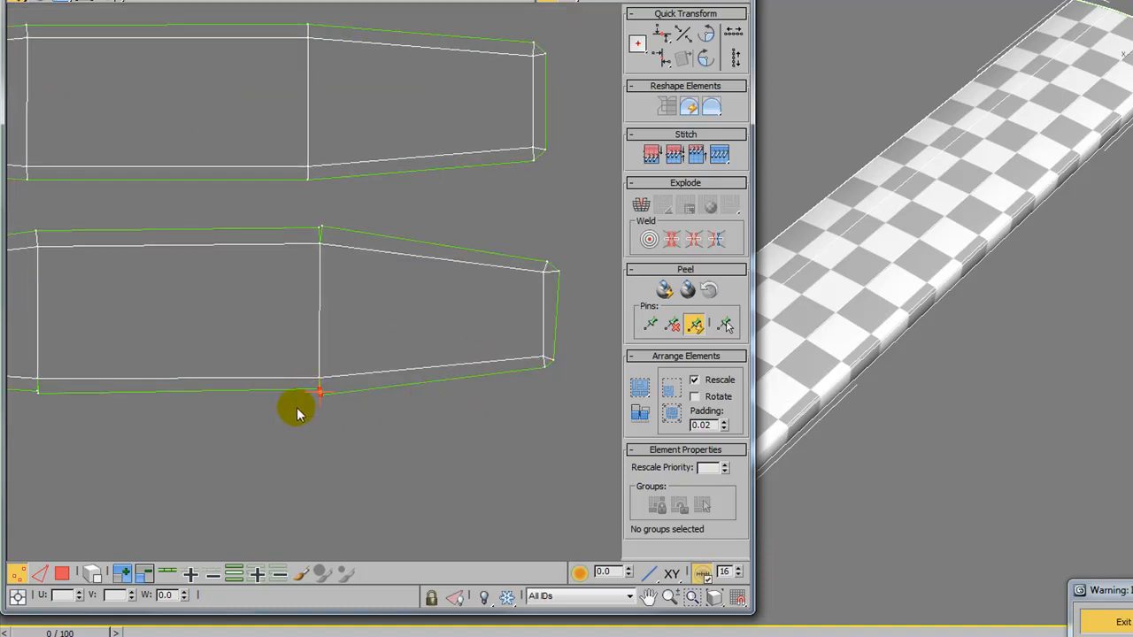
key(ctrl+w)
middle_drag(192, 409, 472, 409)
drag(285, 384, 323, 403)
key(ctrl+w)
middle_drag(304, 379, 404, 387)
click(177, 364)
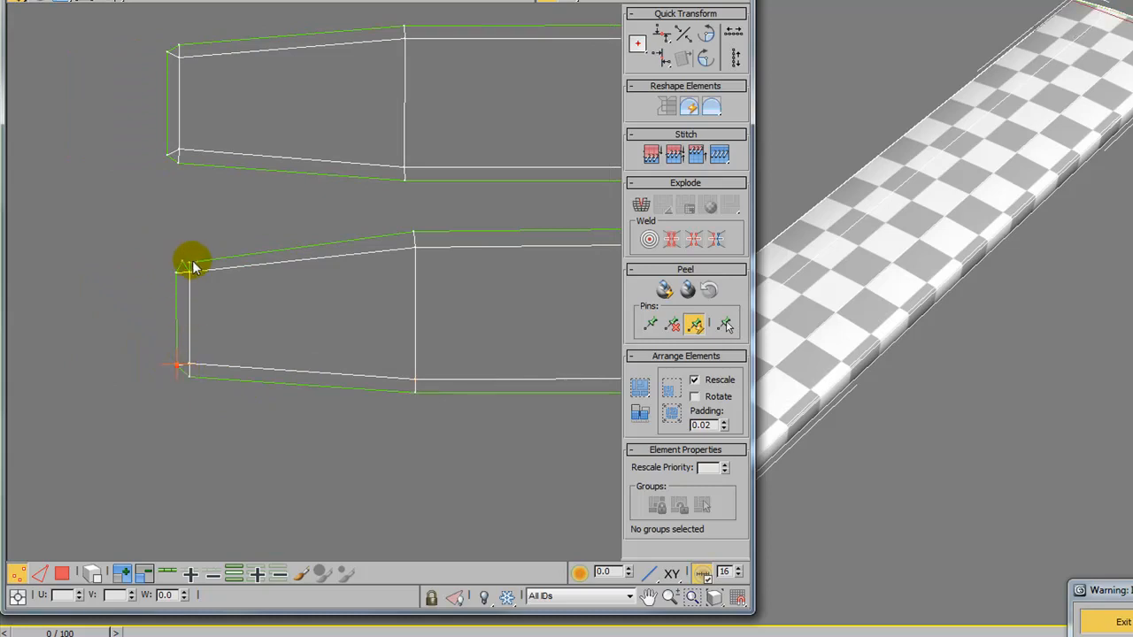
drag(202, 268, 208, 268)
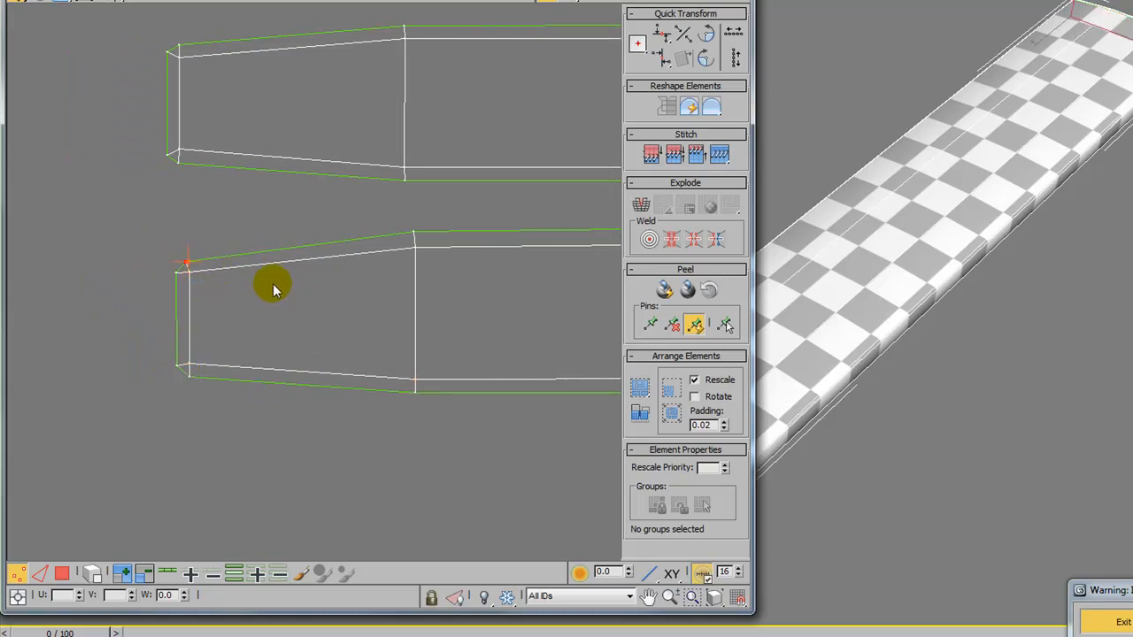
scroll(533, 302, down, 3)
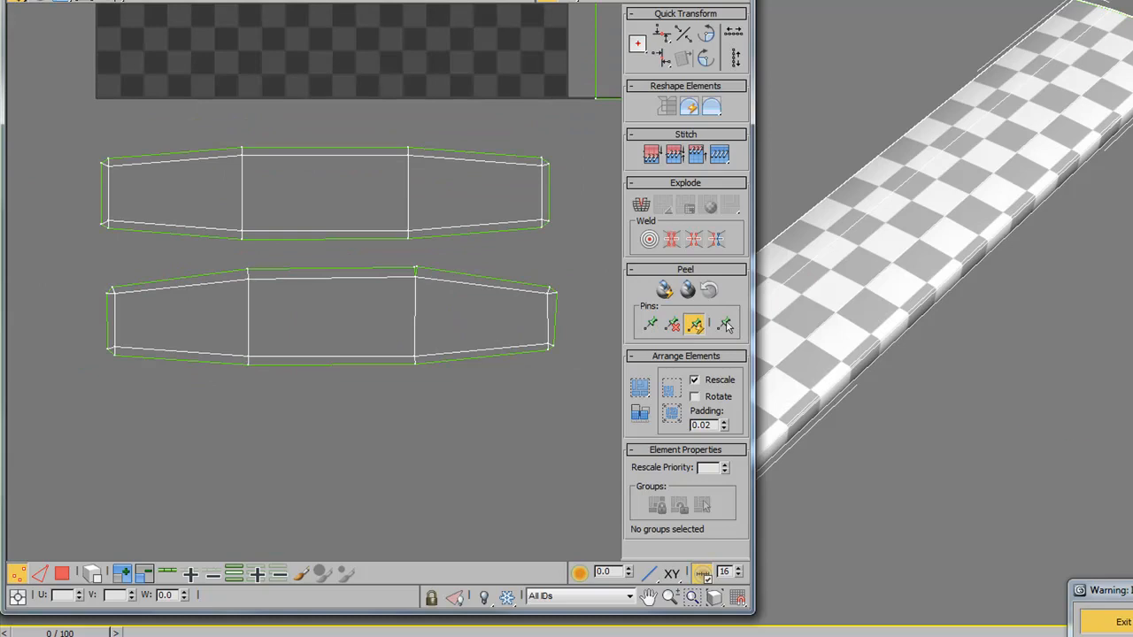
Try relaxing the welded end-cap clusters, first both together and then the upper one alone
key(3)
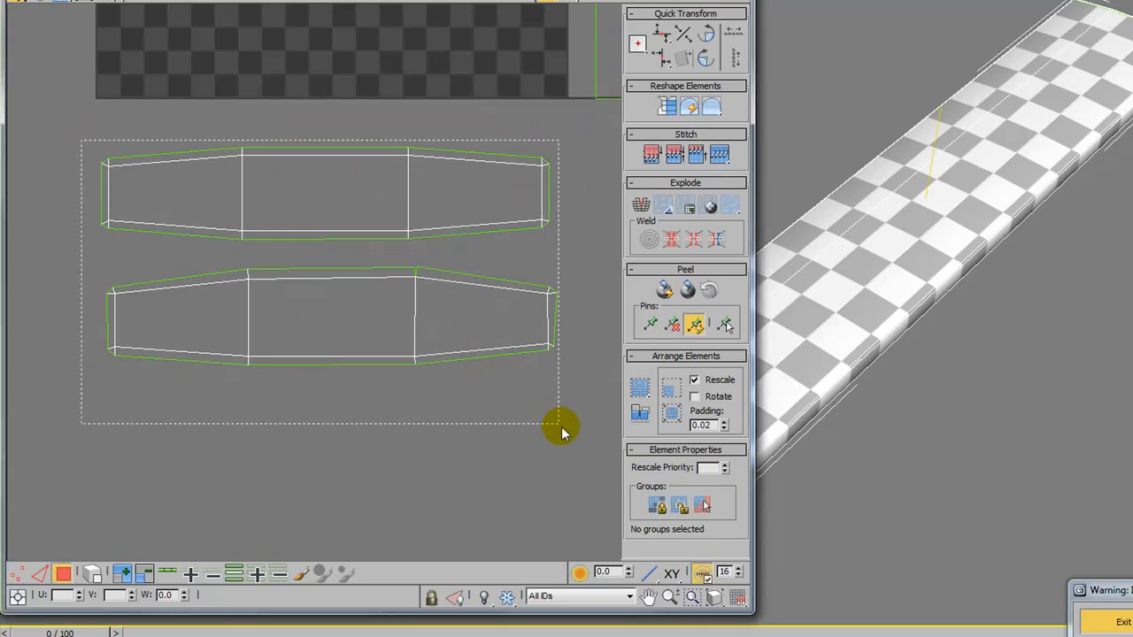
key(ctrl+a)
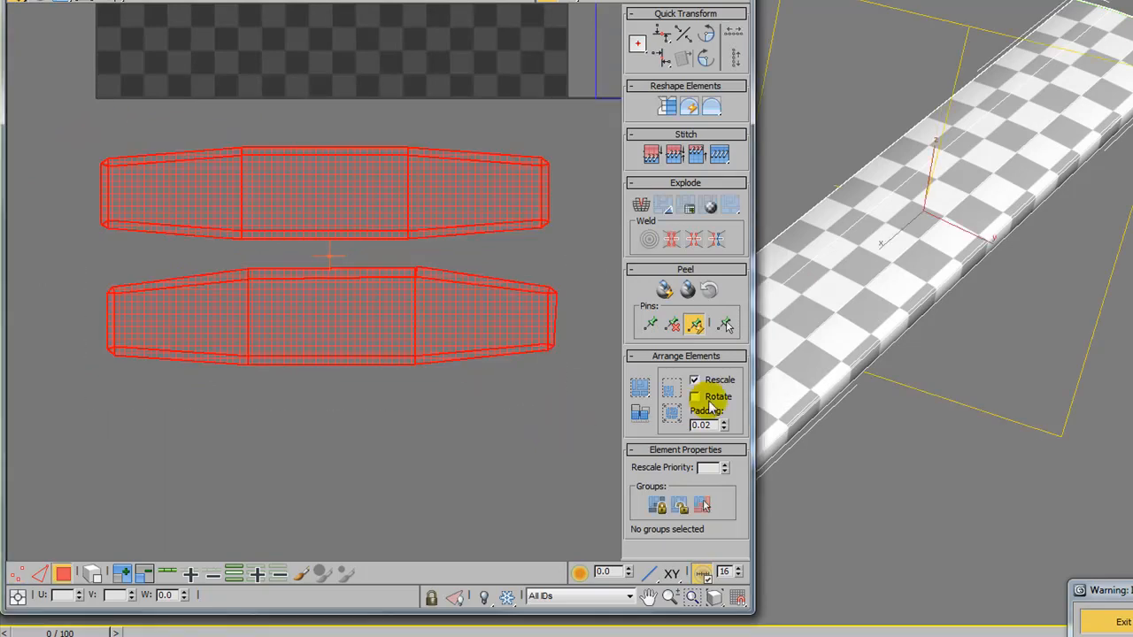
click(699, 111)
click(712, 109)
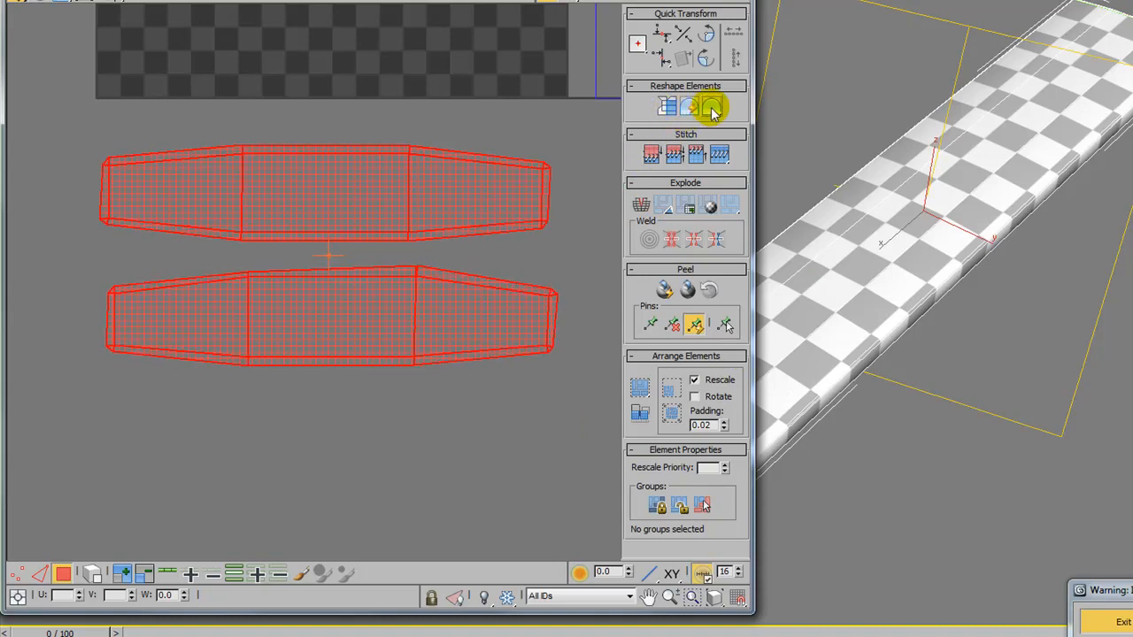
drag(76, 118, 566, 235)
click(688, 107)
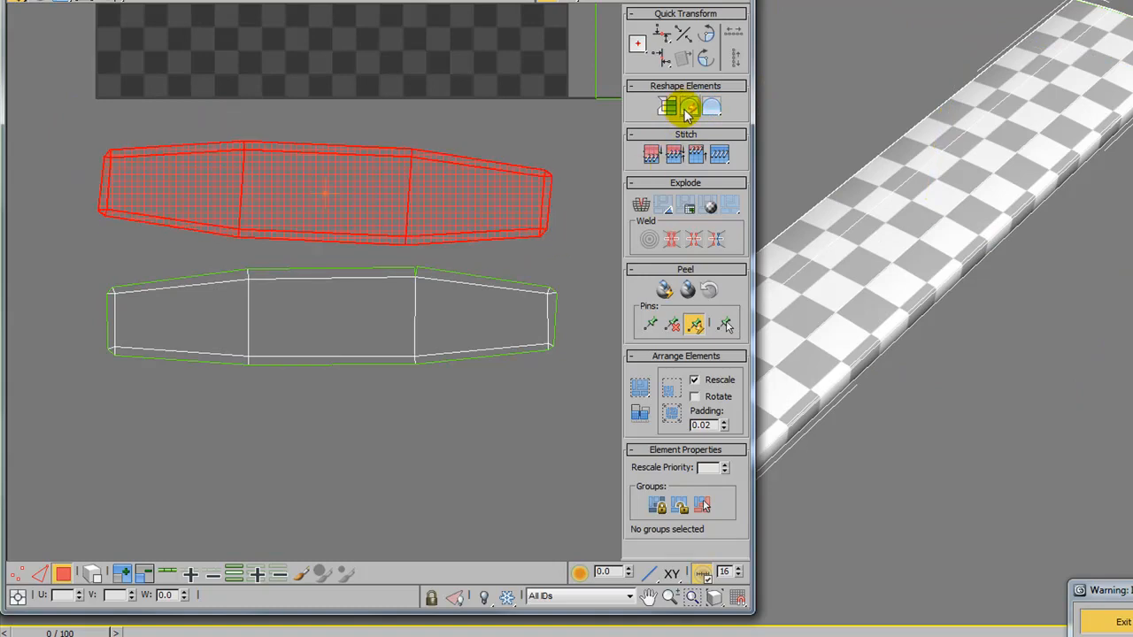
click(279, 242)
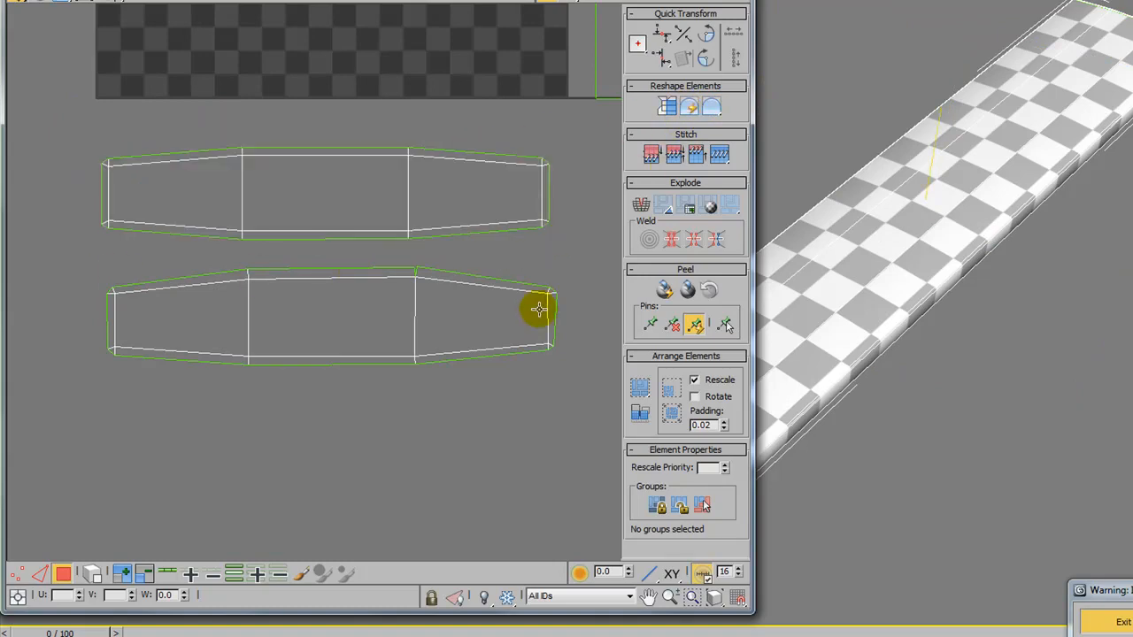
Try relaxing only the bevel faces around the right corner of the upper end-cap cluster
scroll(549, 186, up, 5)
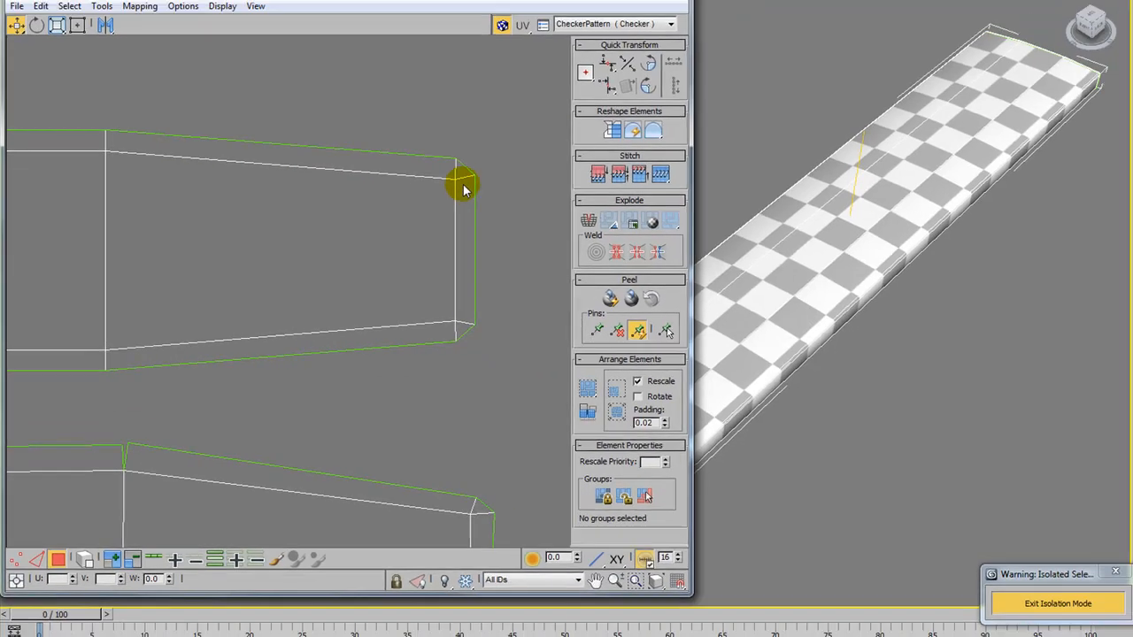
click(507, 173)
ctrl+drag(481, 117, 520, 150)
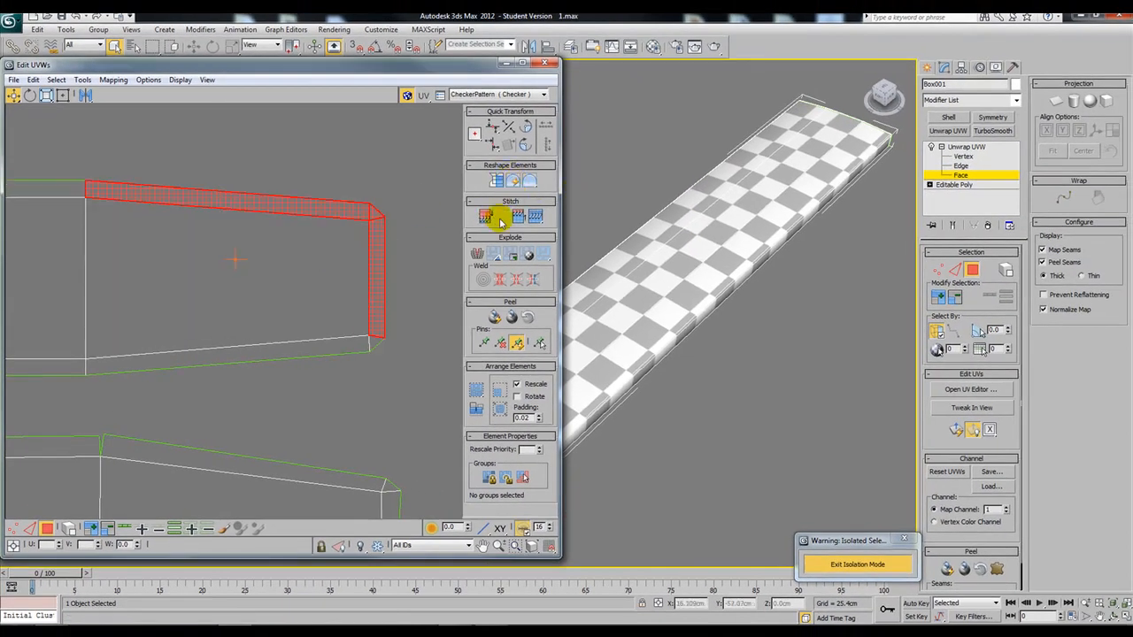
click(424, 304)
click(379, 220)
click(374, 213)
click(511, 182)
key(ctrl+z)
click(371, 358)
middle_drag(286, 360, 301, 304)
scroll(301, 304, down, 3)
middle_drag(301, 380, 213, 362)
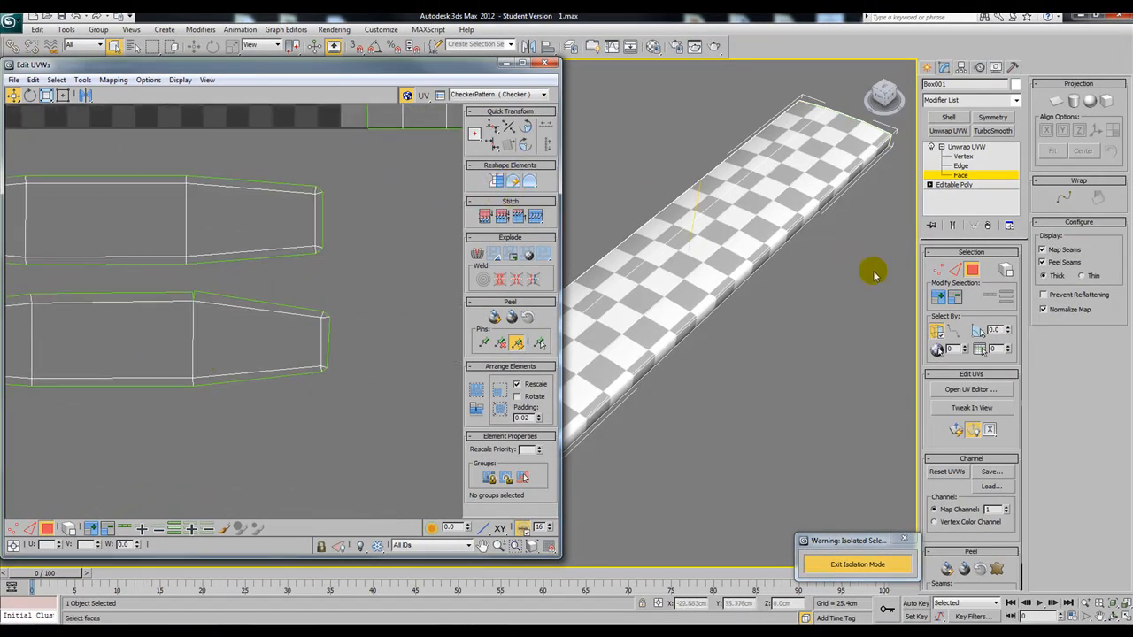
Move the outer vertex at the lower cluster's upper right corner slightly inward to straighten the end edge
click(940, 269)
click(329, 315)
scroll(334, 317, up, 5)
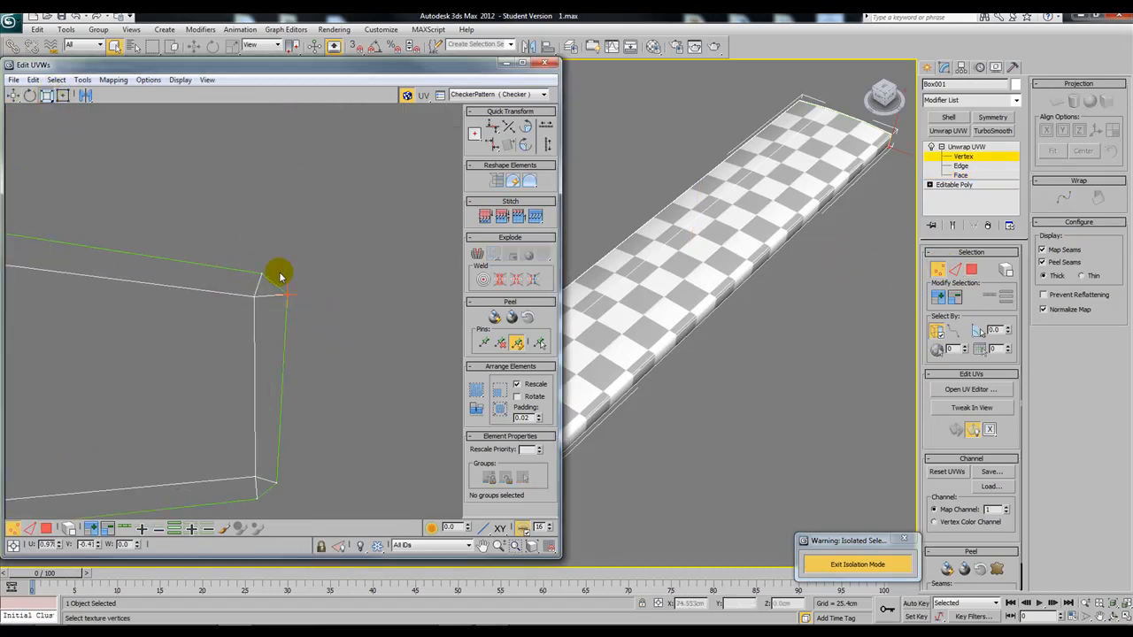
click(63, 95)
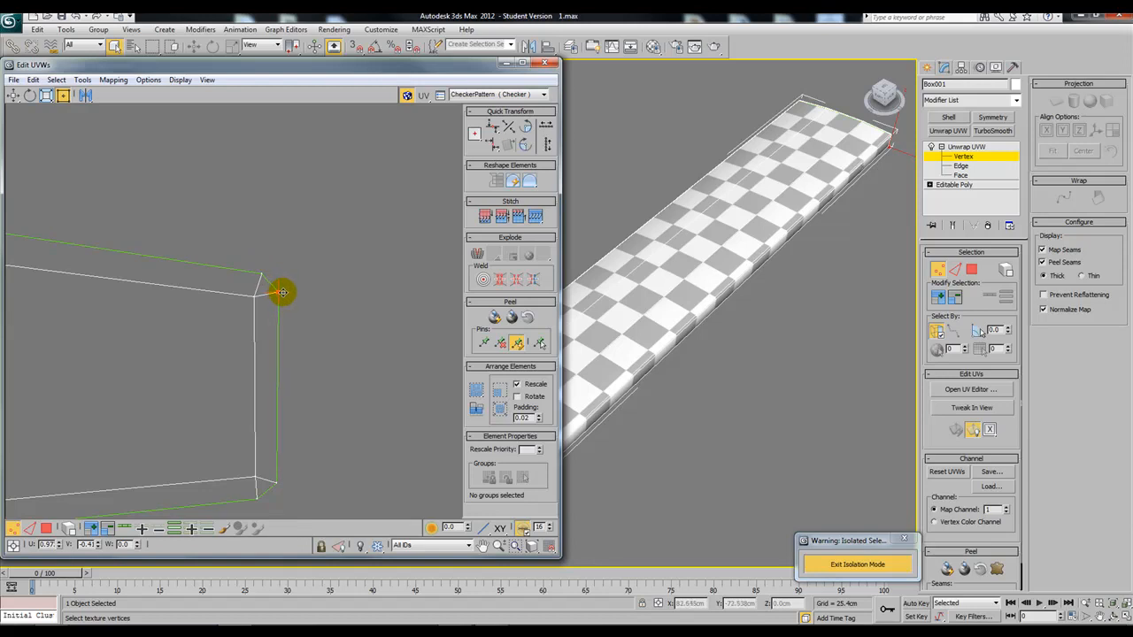
Examine the seams and outer edges of both end-cap clusters for vertices that are still split
scroll(199, 338, down, 3)
middle_drag(229, 338, 291, 334)
middle_drag(17, 337, 451, 342)
middle_drag(12, 339, 212, 342)
scroll(212, 341, up, 1)
scroll(254, 279, down, 2)
middle_drag(255, 246, 253, 321)
middle_drag(339, 283, 183, 270)
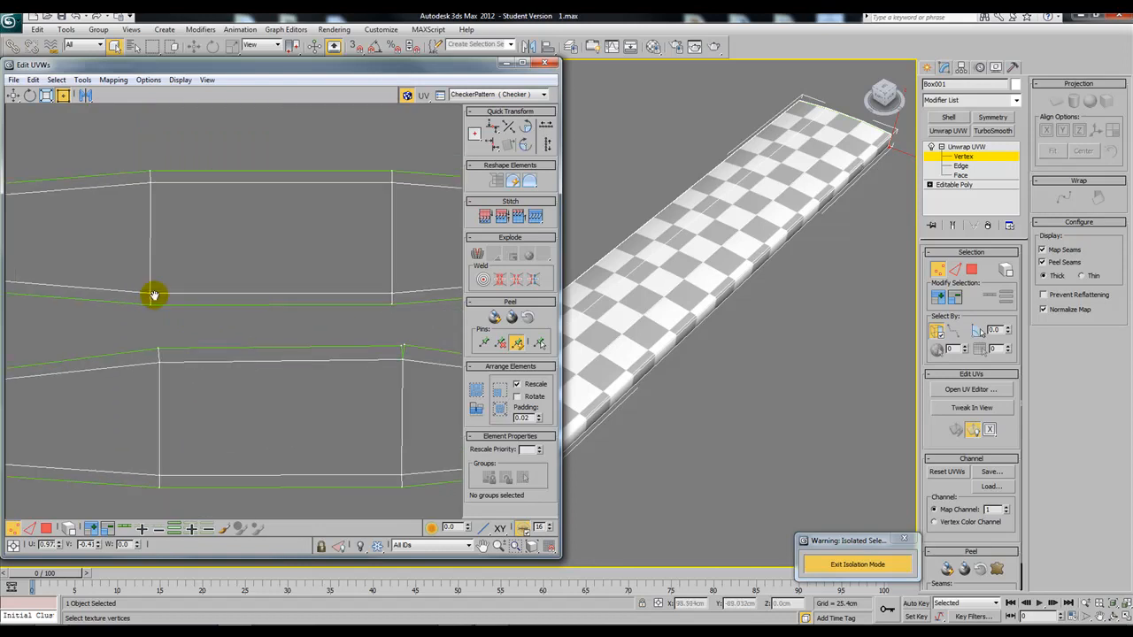
middle_drag(390, 306, 203, 297)
scroll(355, 333, down, 1)
scroll(336, 334, up, 6)
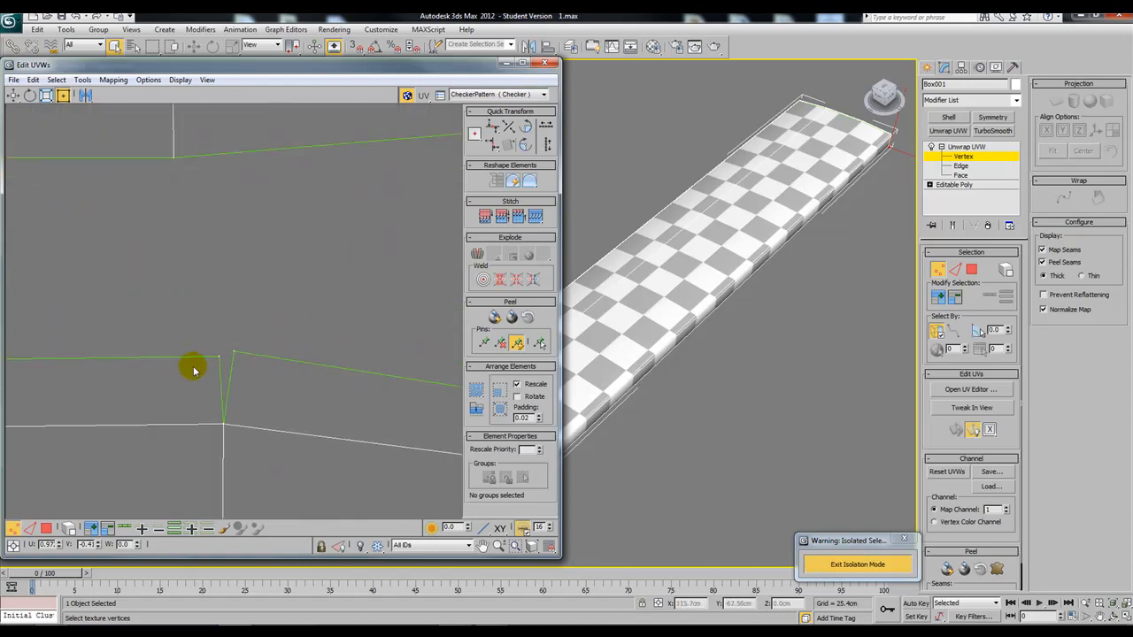
scroll(256, 337, down, 6)
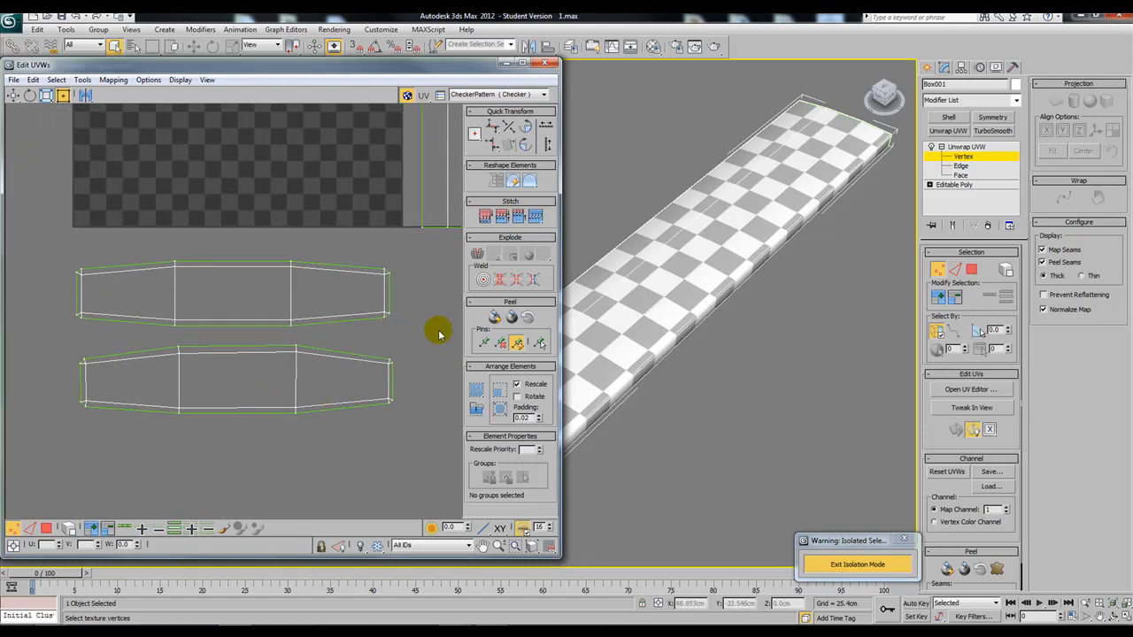
Select all faces of the seat board's rectangular cluster and move it into the left part of the texture square
click(499, 395)
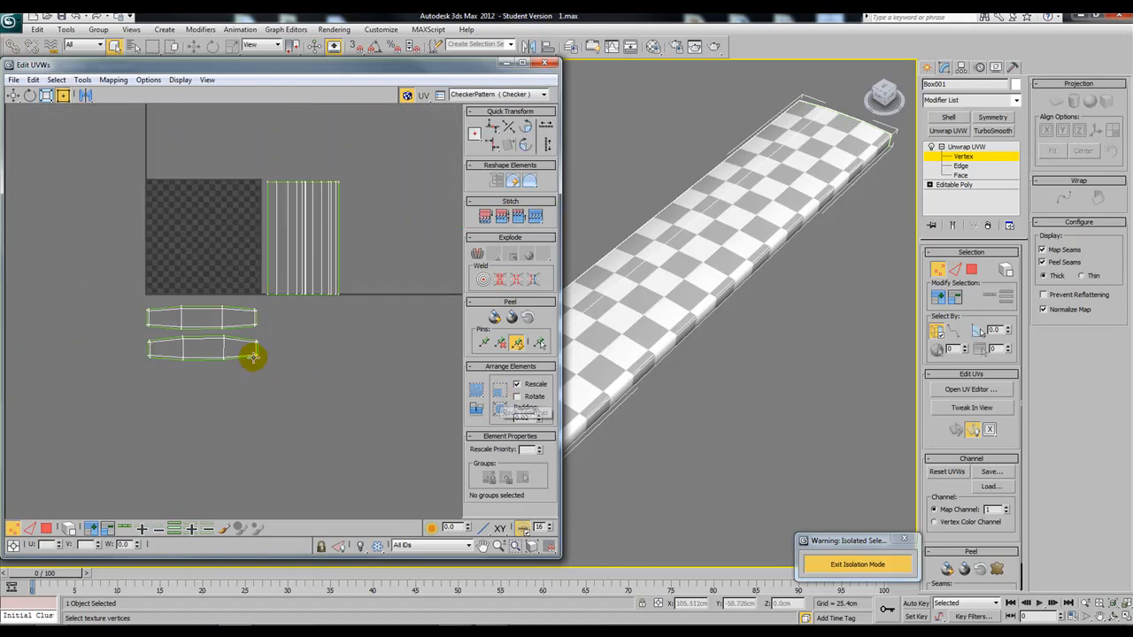
alt+middle_drag(598, 276, 556, 300)
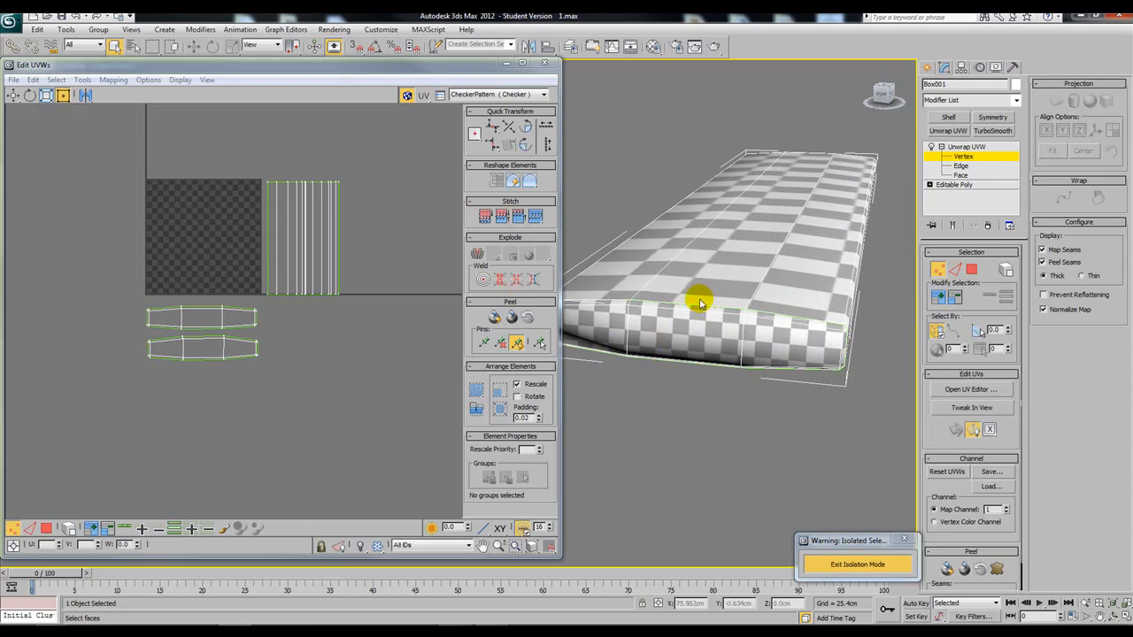
click(972, 269)
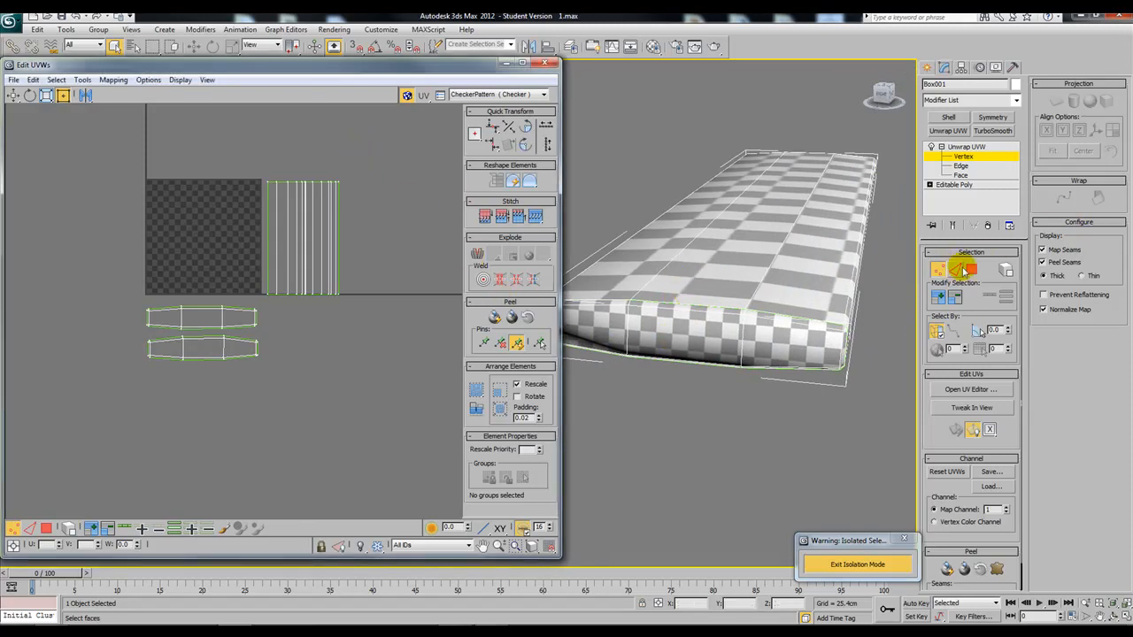
drag(360, 164, 267, 304)
drag(324, 257, 201, 263)
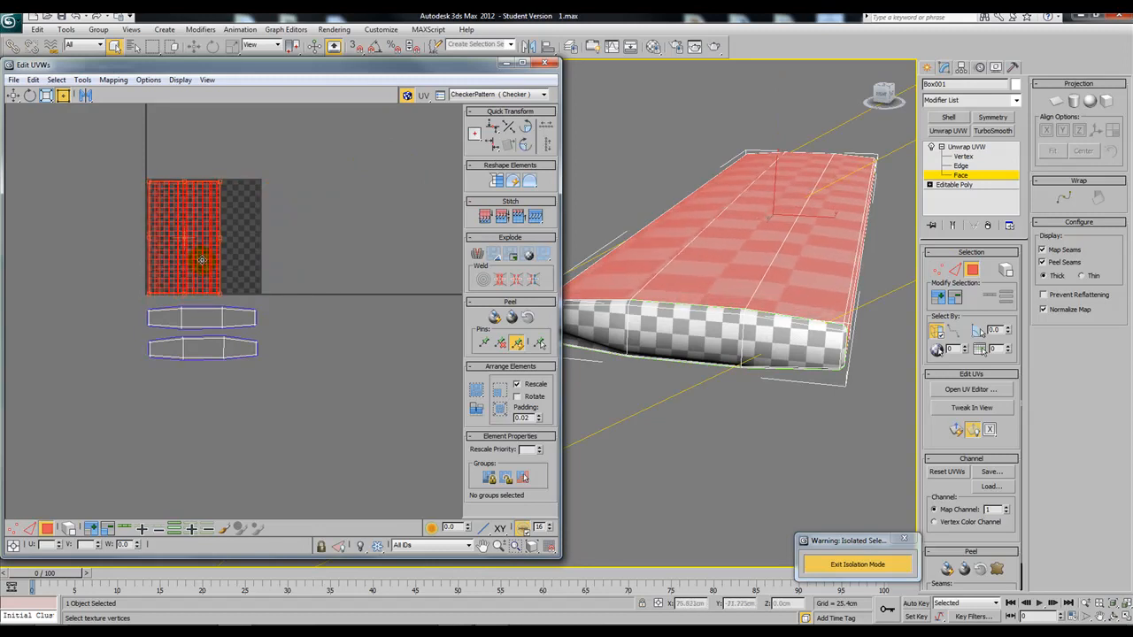
Select both end-cap clusters and move them up beside the seat board's rectangular cluster, level with the texture square
scroll(214, 273, up, 2)
drag(70, 454, 395, 249)
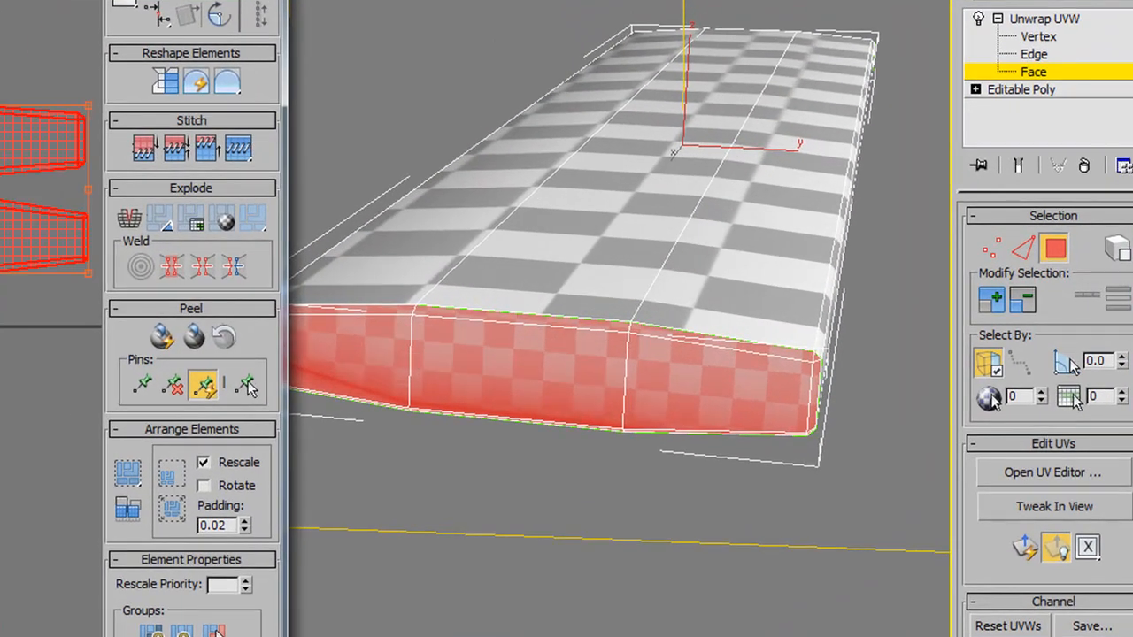
key(ctrl+d)
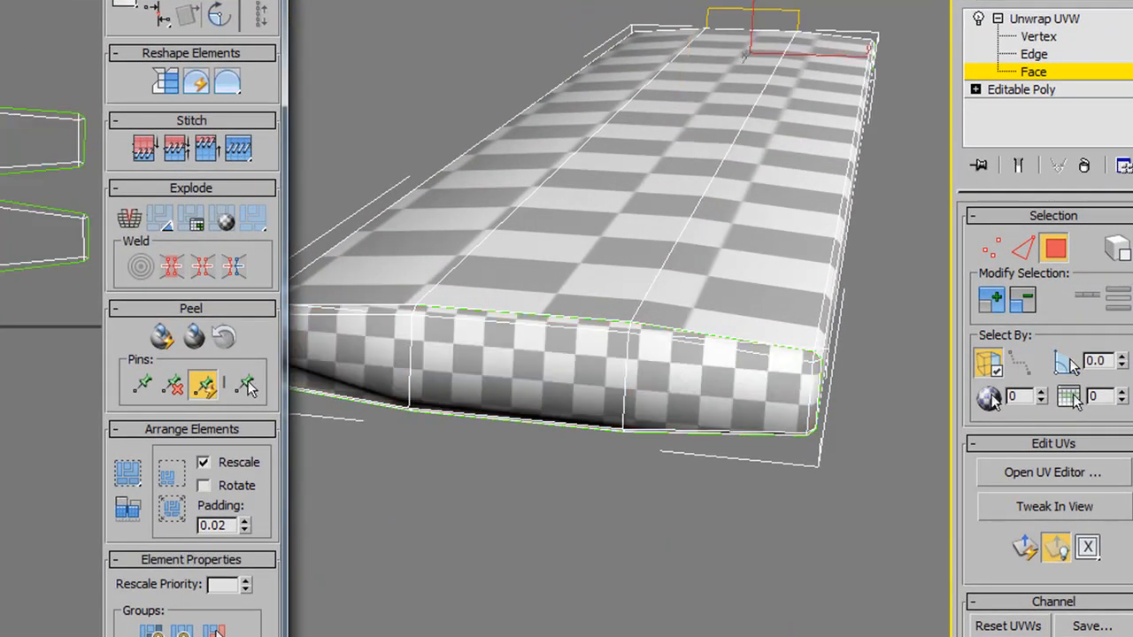
Relax the lower end-cap cluster with Relax By Edge Angles, 16 iterations, amount 0.1 and stretch 0.0
click(35, 248)
middle_drag(81, 315, 9, 331)
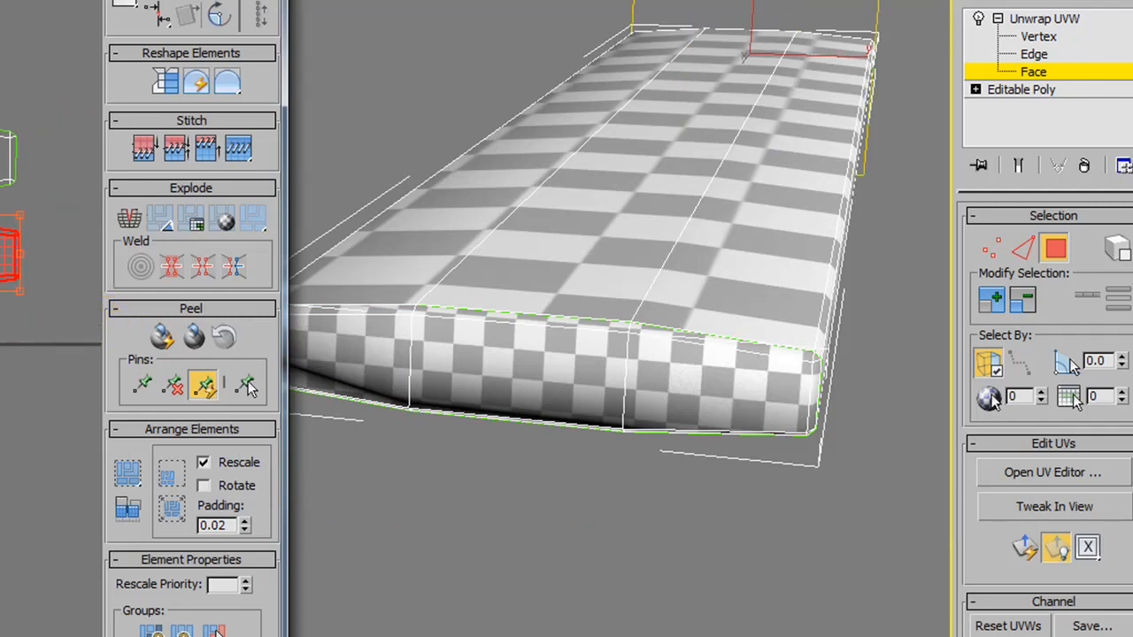
scroll(3, 322, up, 2)
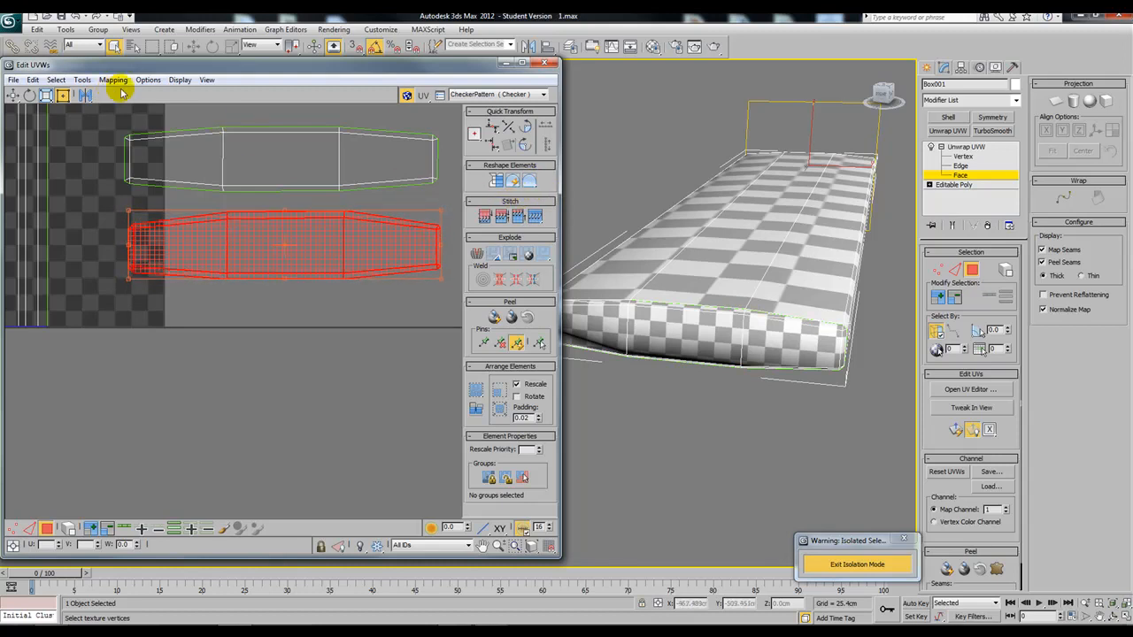
click(82, 79)
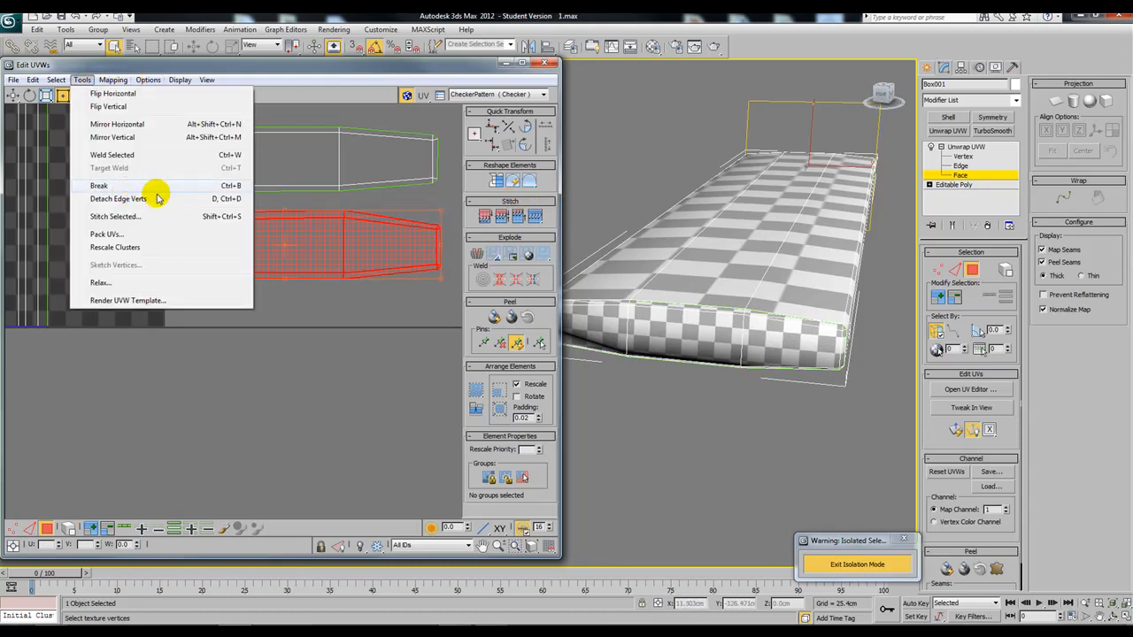
click(133, 283)
drag(97, 128, 98, 158)
click(154, 182)
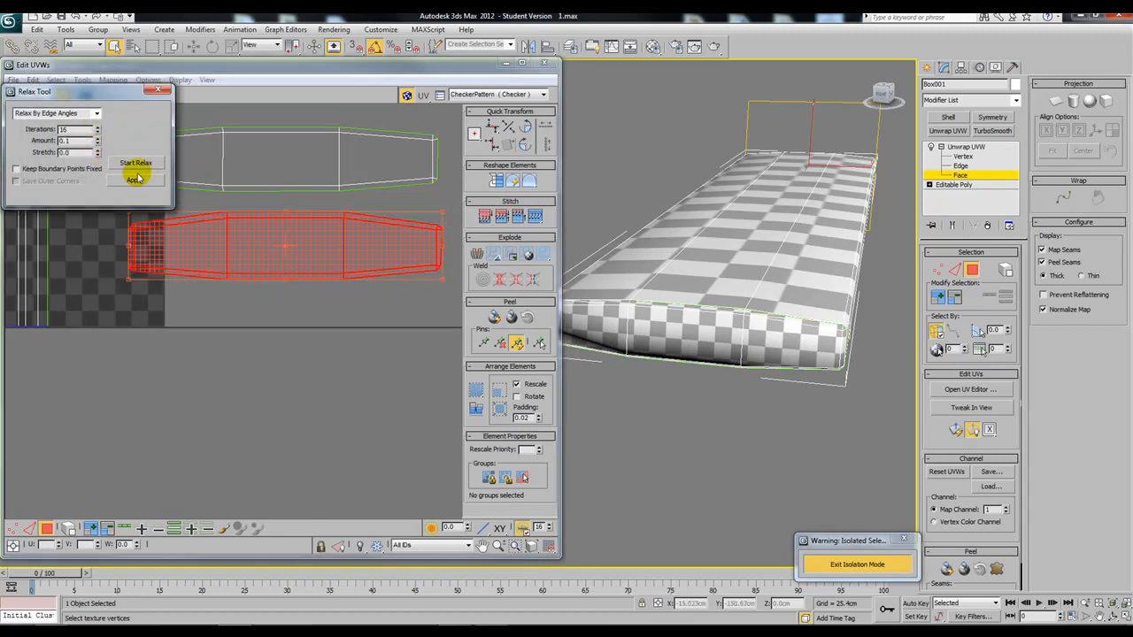
Relax the upper end-cap cluster with the same Relax By Edge Angles settings and close the Relax Tool
middle_drag(337, 208, 310, 307)
click(443, 279)
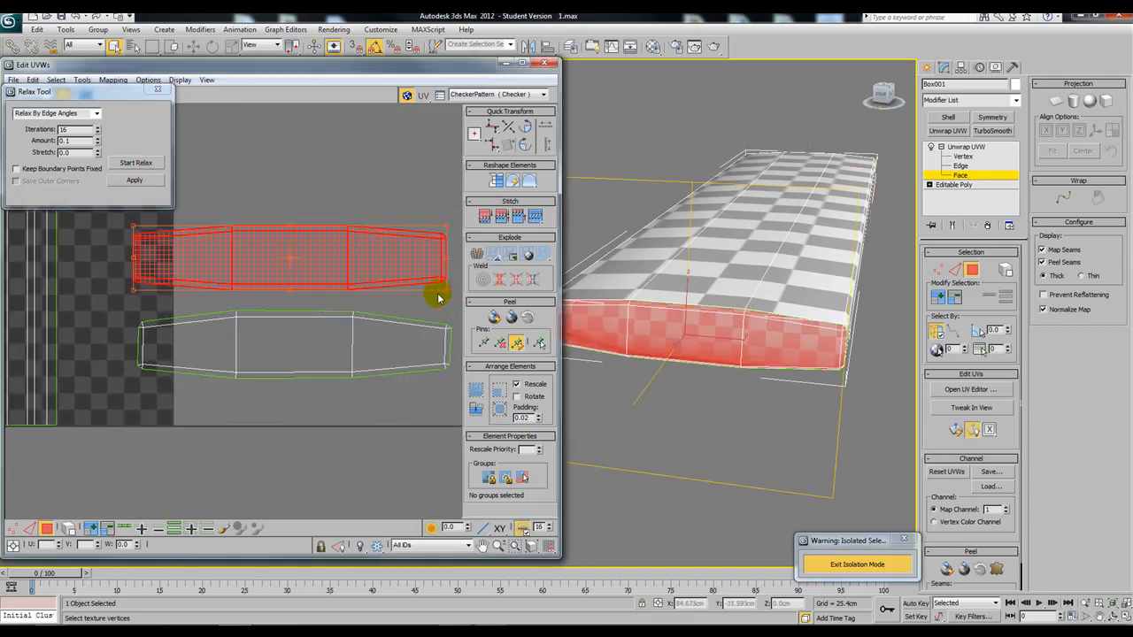
click(157, 181)
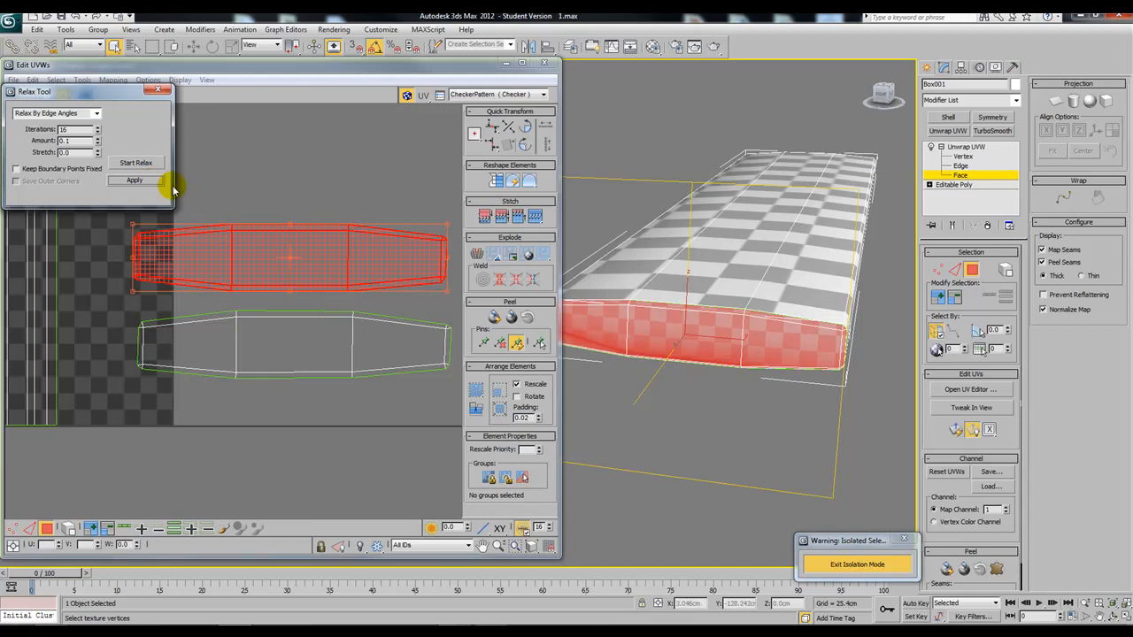
click(303, 241)
click(158, 90)
click(301, 174)
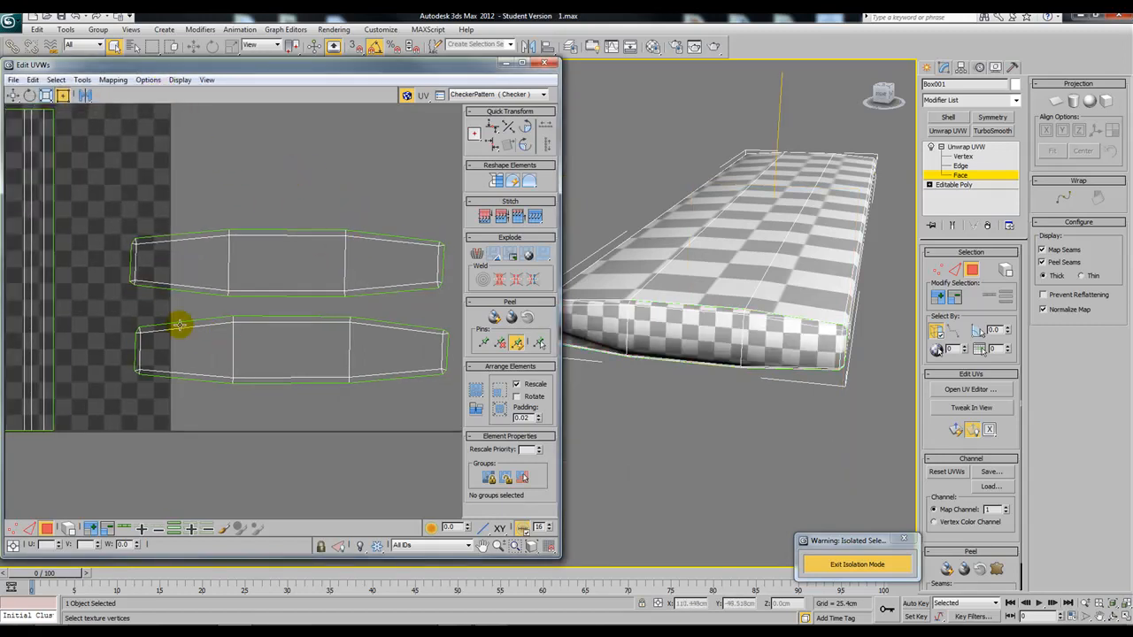
Rotate each end-cap cluster 90 degrees to stand upright and place the two side by side beside the seat board cluster
drag(214, 356, 453, 404)
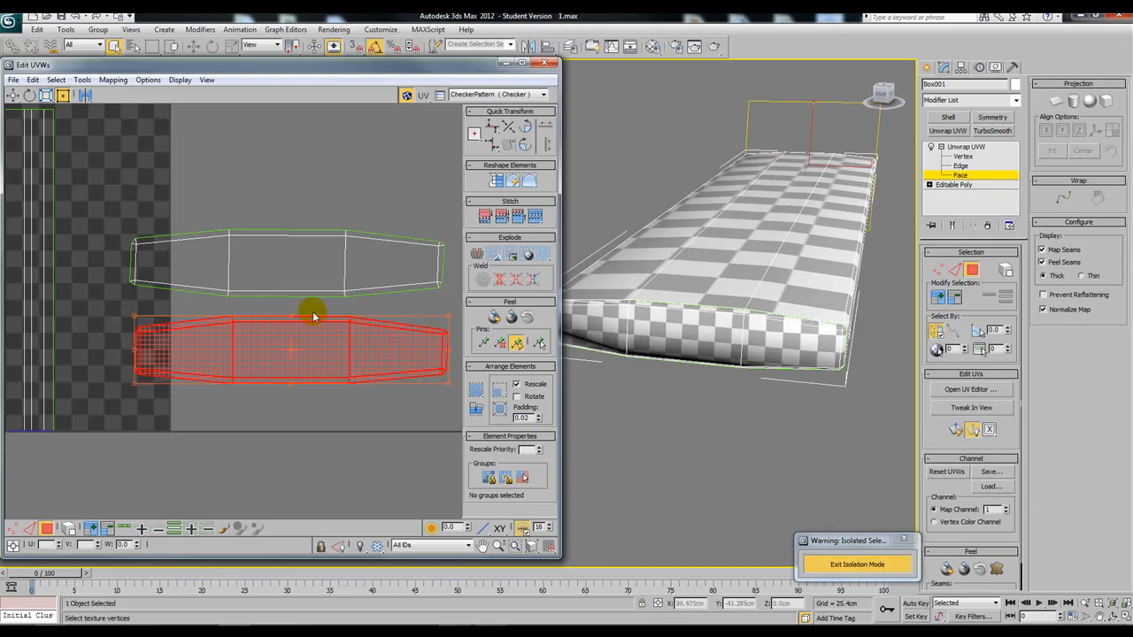
drag(292, 312, 103, 271)
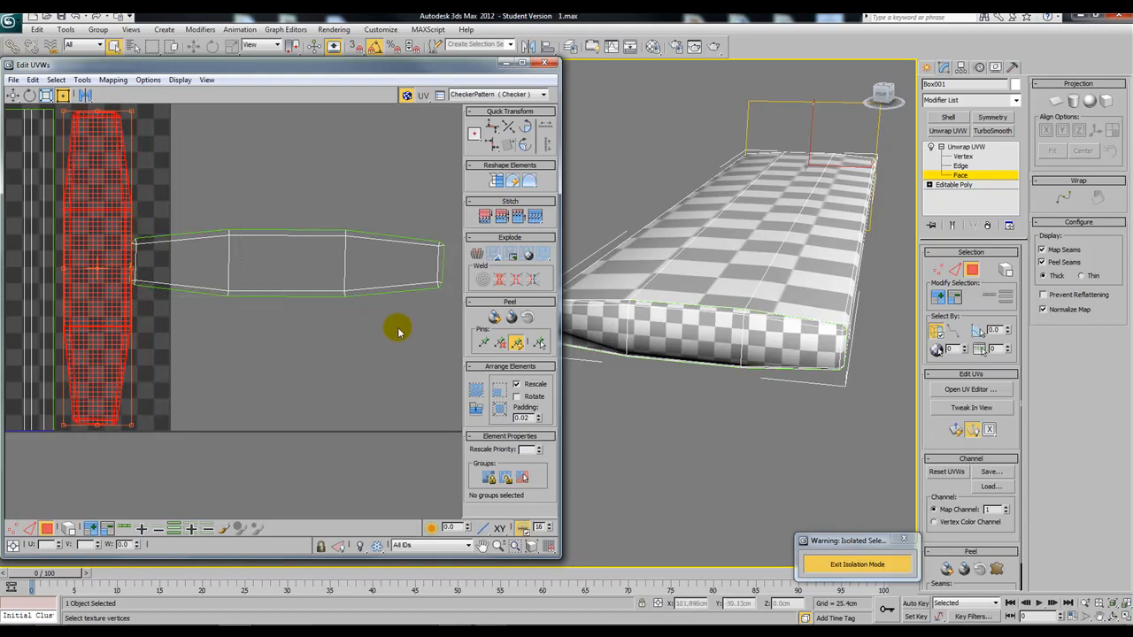
click(318, 247)
drag(288, 229, 184, 270)
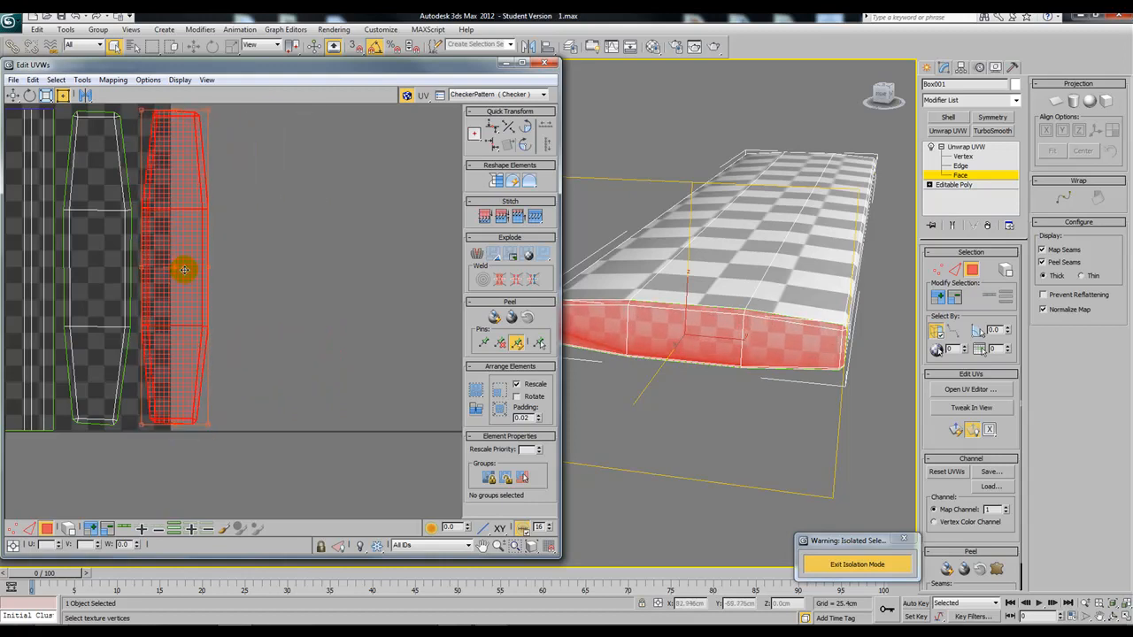
click(251, 250)
Adjust the outer corner vertices at the top of the right end-cap cluster to straighten its upper end edge
middle_drag(252, 251, 425, 409)
scroll(412, 363, up, 2)
click(937, 269)
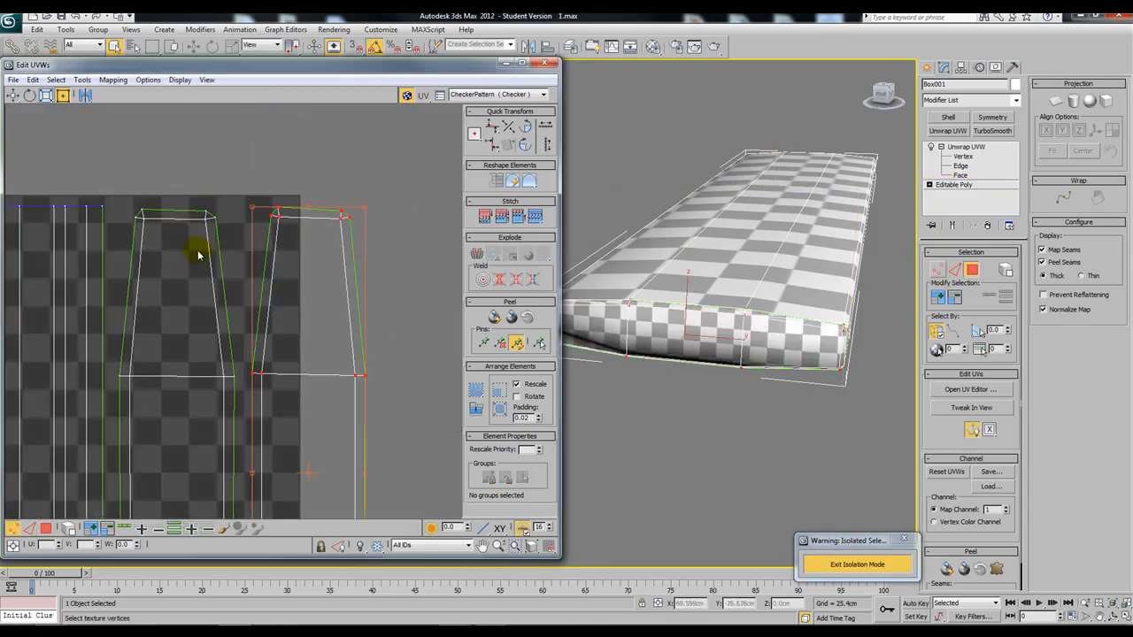
scroll(136, 207, up, 2)
middle_drag(338, 245, 215, 283)
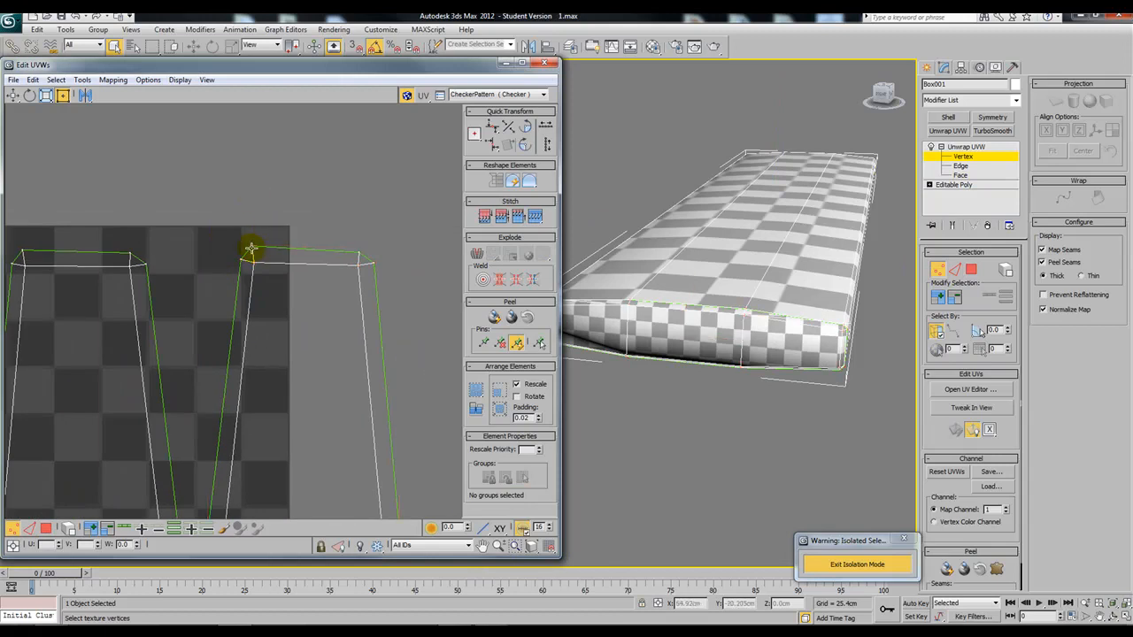
click(254, 251)
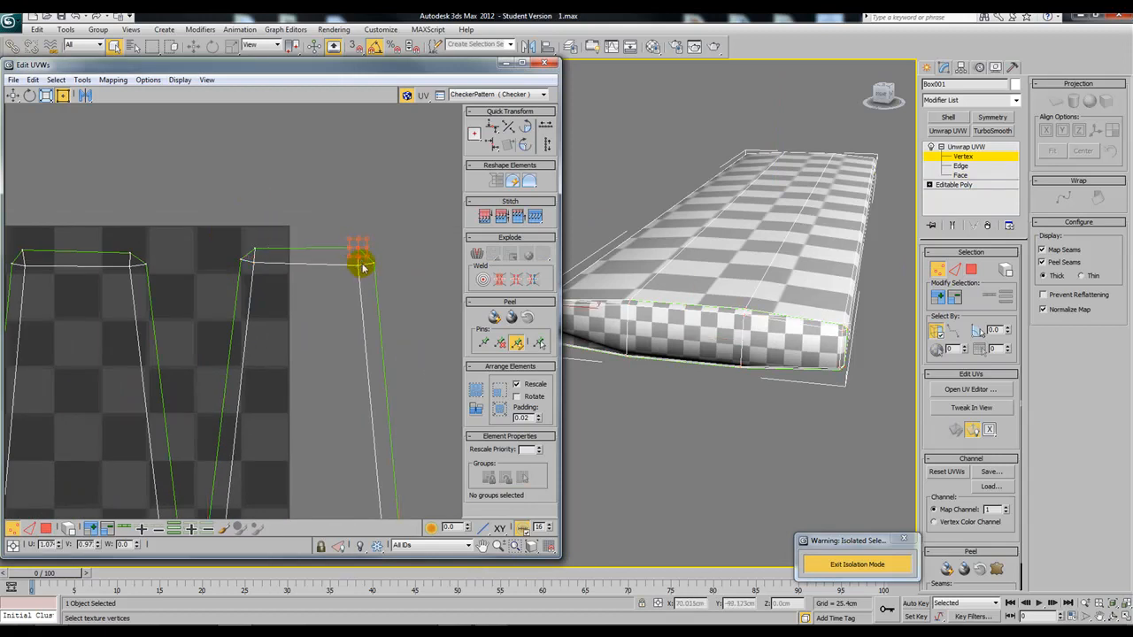
Adjust the corner vertices at the bottom of both end-cap clusters to straighten their lower end edges
middle_drag(342, 380, 293, 232)
scroll(294, 232, down, 3)
scroll(307, 451, up, 3)
middle_drag(306, 451, 236, 354)
middle_drag(124, 332, 196, 341)
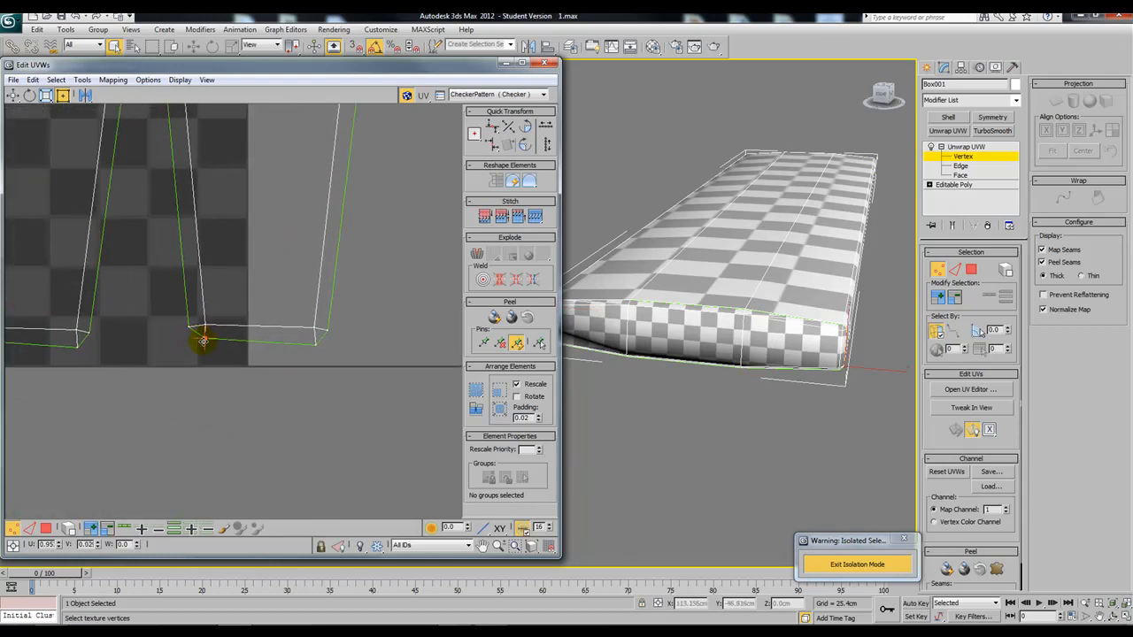
click(317, 325)
middle_drag(232, 314, 413, 321)
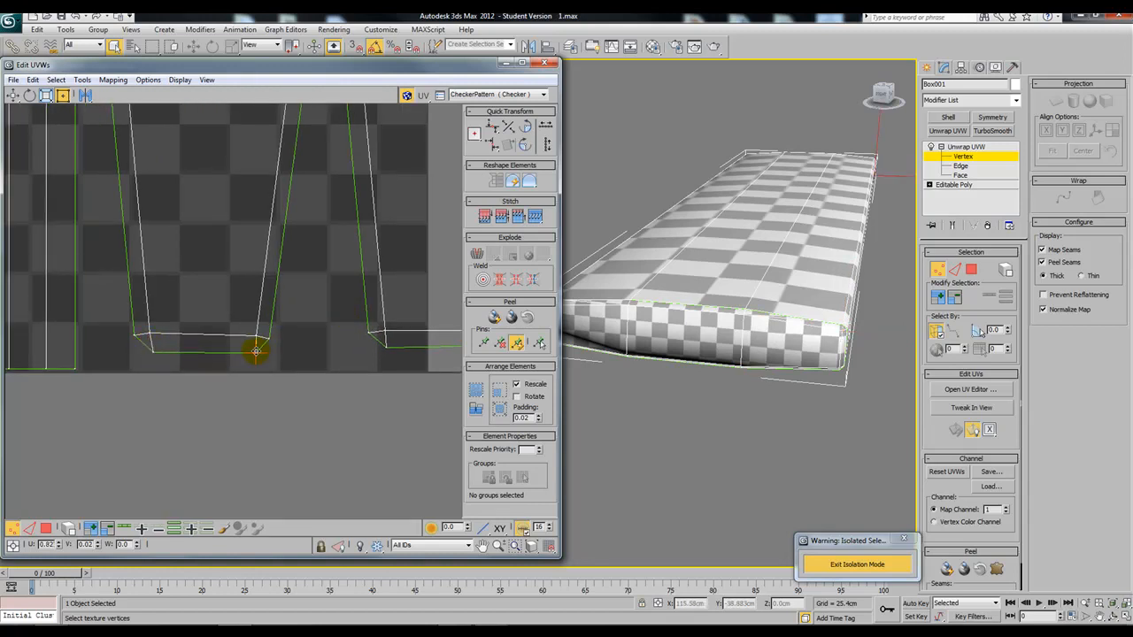
drag(255, 339, 258, 333)
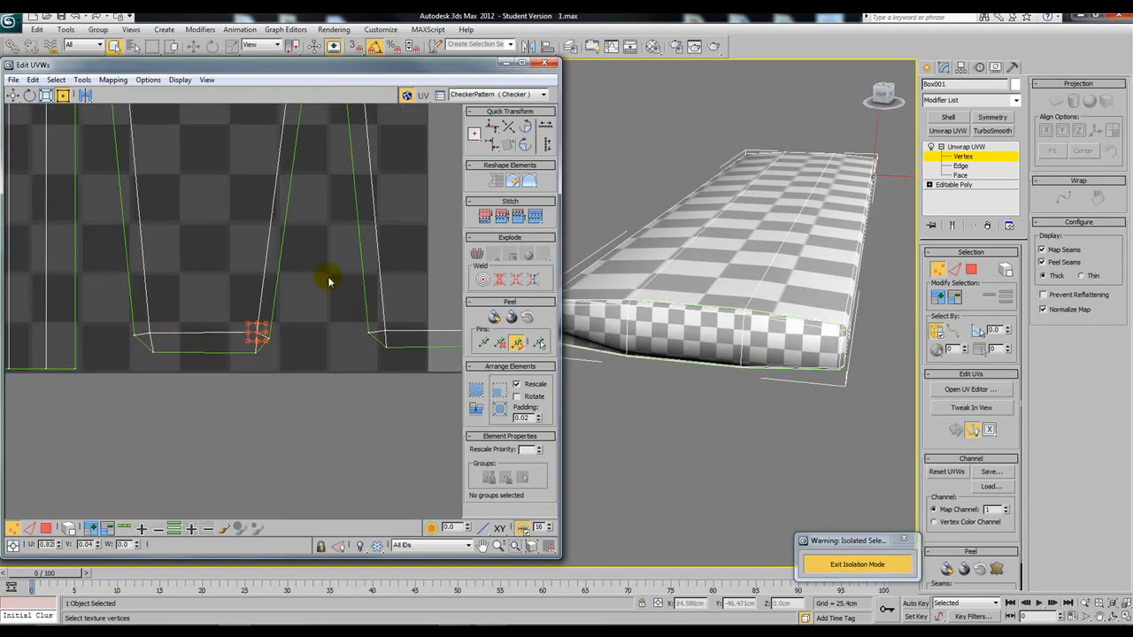
Adjust the corner vertices at the top of the left end-cap cluster to straighten its upper end edges
middle_drag(327, 221, 336, 438)
middle_drag(209, 230, 225, 405)
scroll(225, 404, down, 2)
middle_drag(273, 231, 281, 384)
middle_drag(267, 267, 281, 390)
scroll(285, 221, up, 3)
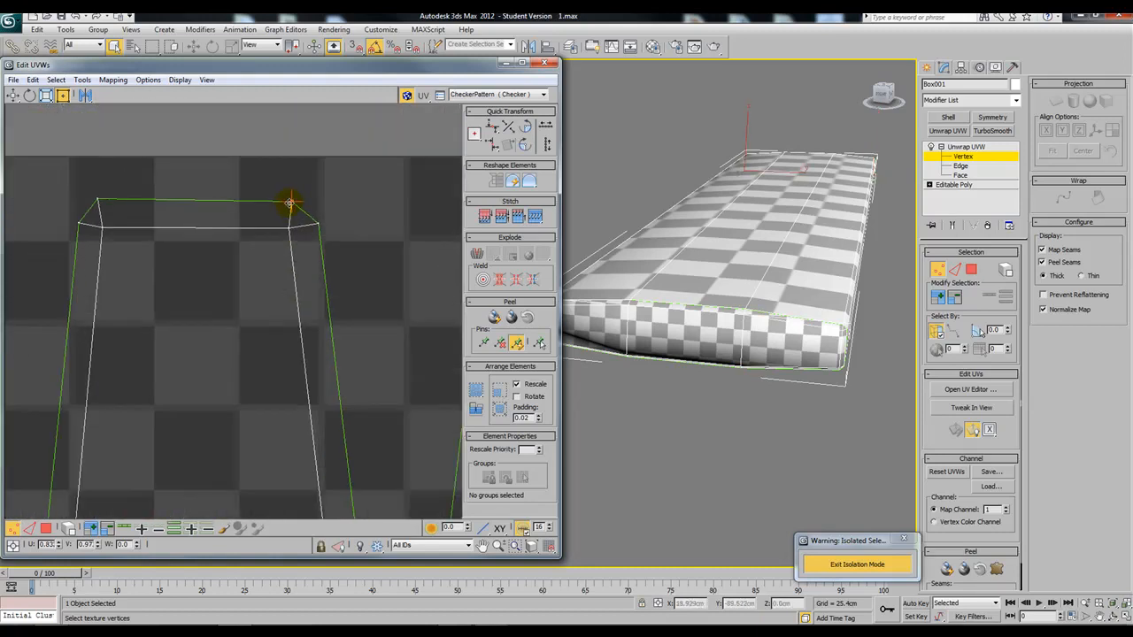
click(101, 229)
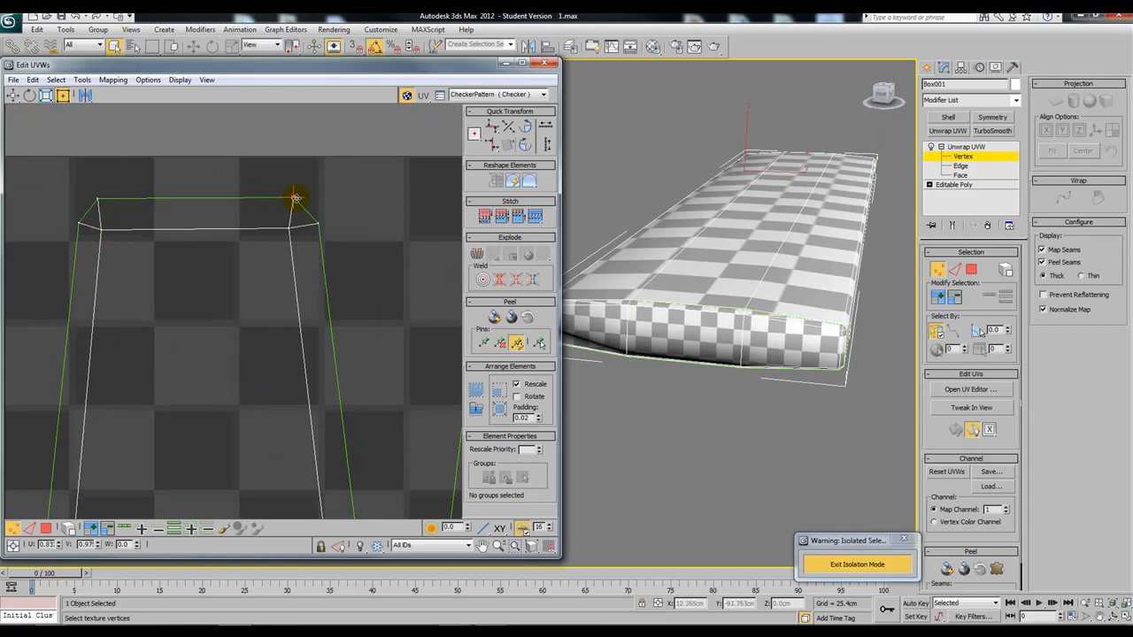
Select all faces of both end-cap clusters, scale them down proportionally and fit them between the seat board cluster and the texture square's right edge
scroll(294, 199, down, 8)
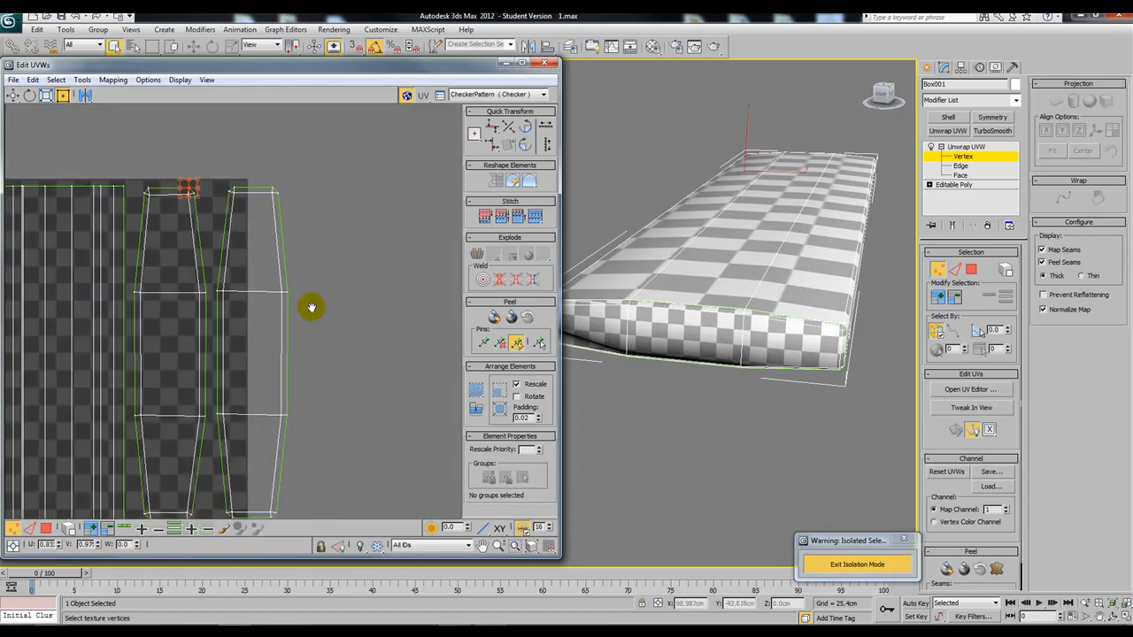
click(940, 274)
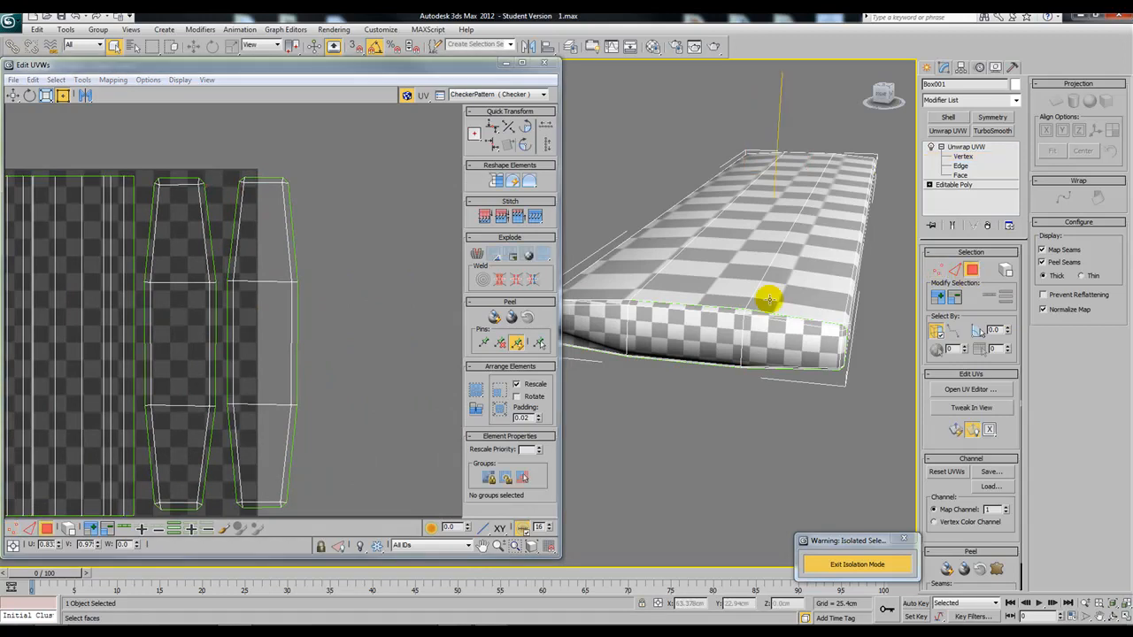
click(971, 272)
middle_drag(330, 233, 369, 198)
drag(363, 135, 201, 480)
drag(343, 135, 279, 235)
drag(270, 278, 272, 281)
click(353, 253)
Stack the right end-cap cluster directly above the left one, leaving a small gap between them
alt+middle_drag(712, 329, 749, 353)
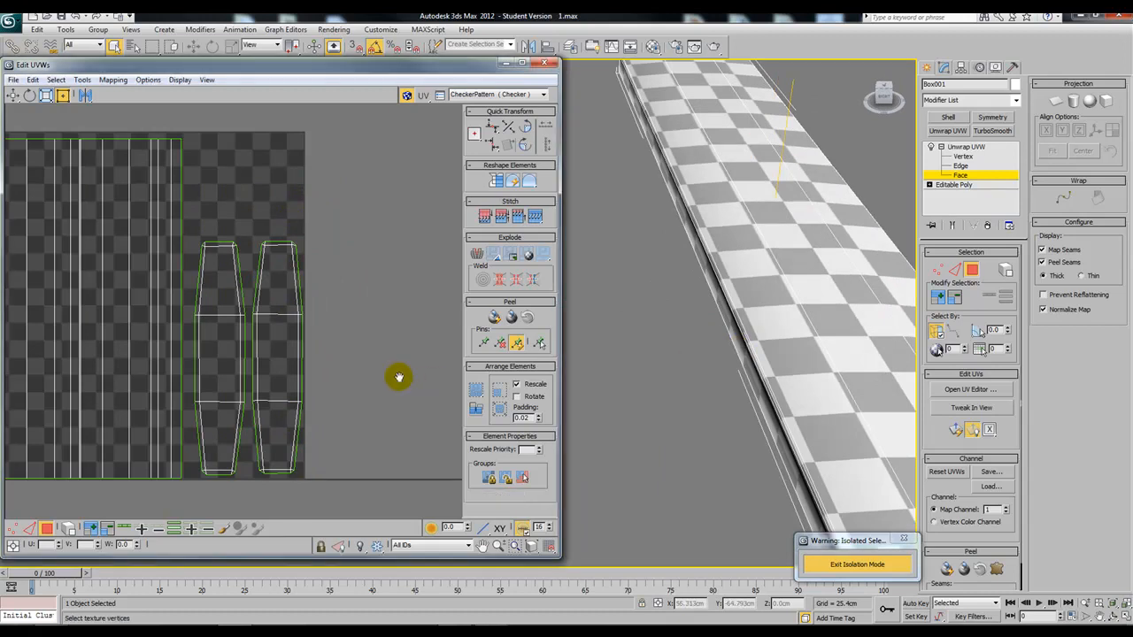
middle_drag(410, 385, 391, 346)
drag(201, 441, 232, 466)
click(308, 380)
drag(256, 360, 200, 159)
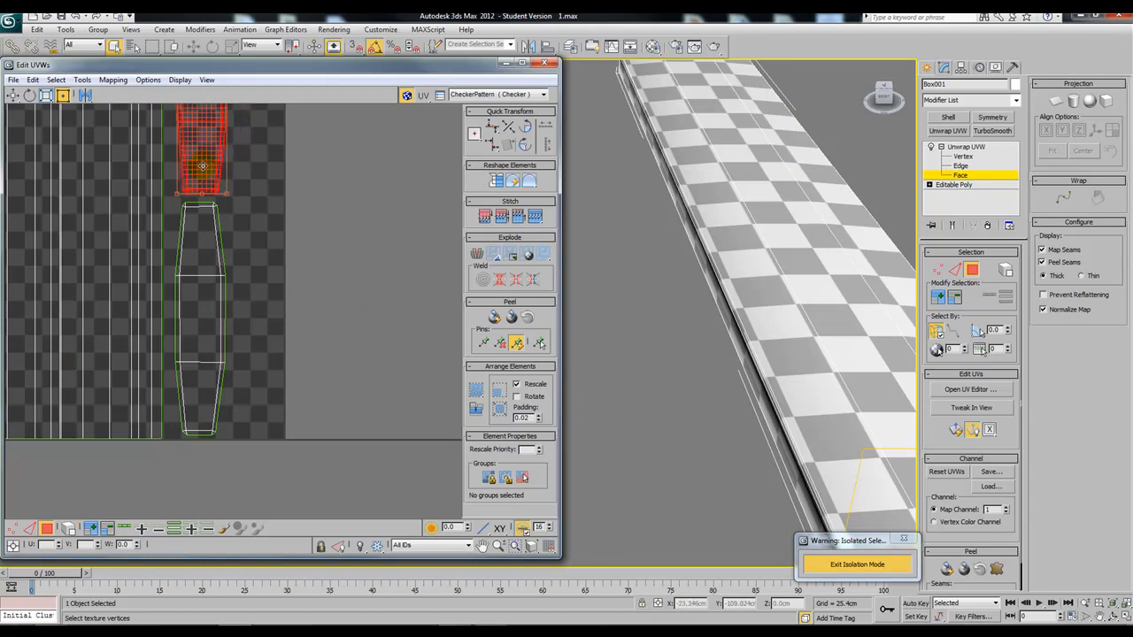
drag(200, 169, 203, 169)
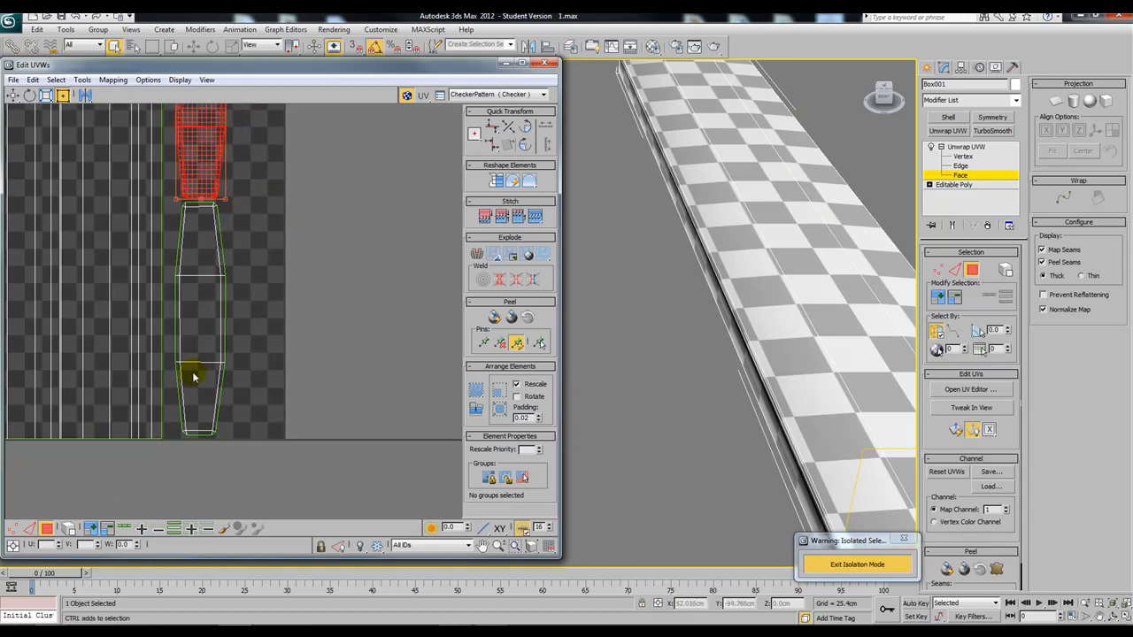
Select both stacked end-cap clusters and scale them down together to fit within the texture square's height
ctrl+drag(176, 469, 177, 469)
middle_drag(243, 276, 247, 431)
drag(228, 119, 209, 254)
middle_drag(245, 303, 245, 233)
scroll(245, 234, down, 1)
click(343, 337)
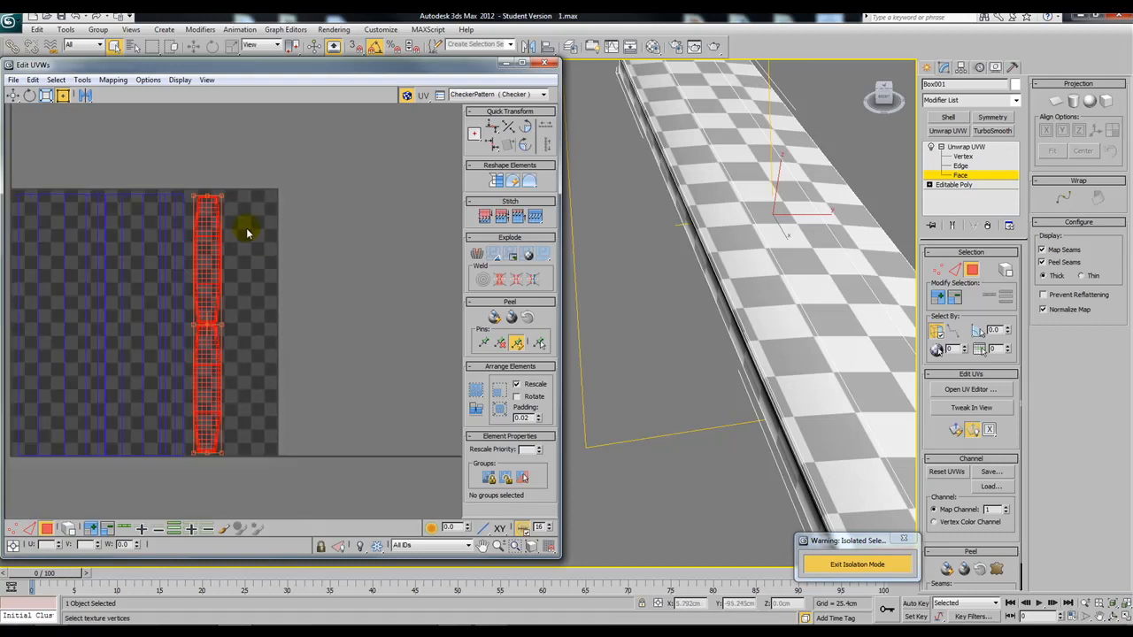
Move the stacked end-cap clusters over to the right edge of the texture square
middle_drag(876, 443, 769, 377)
scroll(769, 377, down, 1)
middle_drag(720, 326, 738, 339)
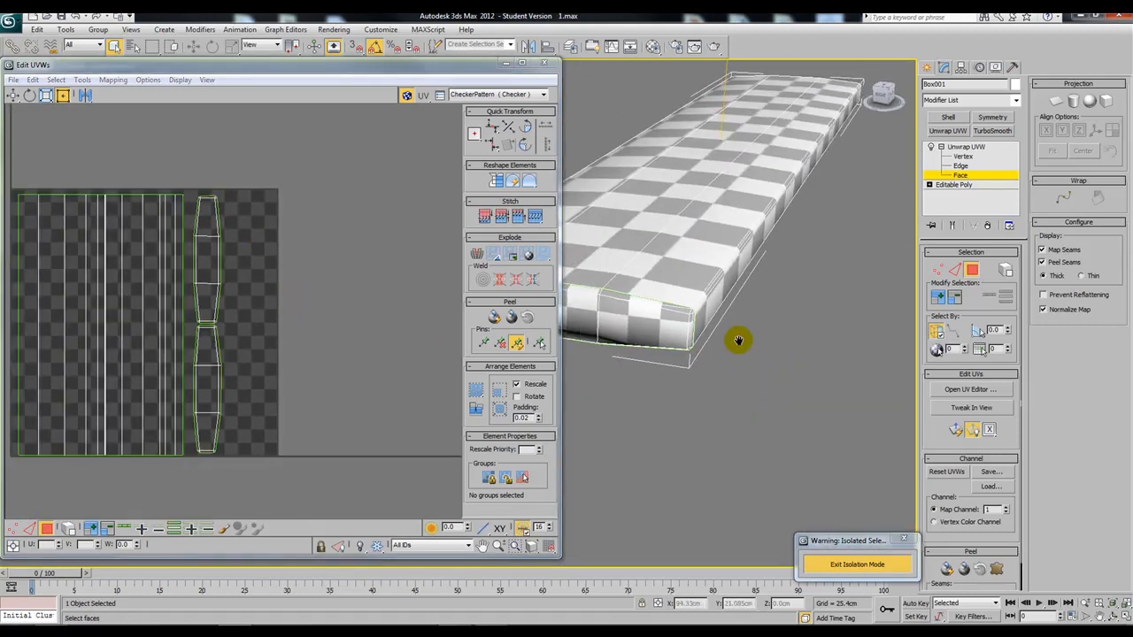
middle_drag(303, 321, 374, 293)
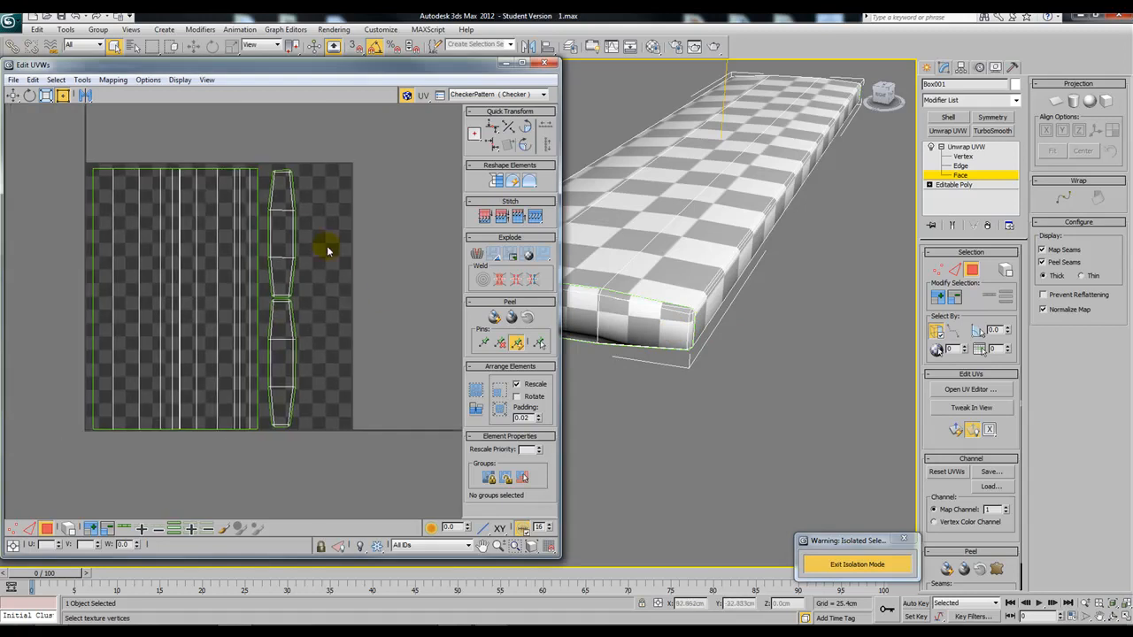
click(278, 426)
drag(278, 426, 333, 402)
Select the seat board cluster and align it with the bottom left corner of the texture square
click(217, 348)
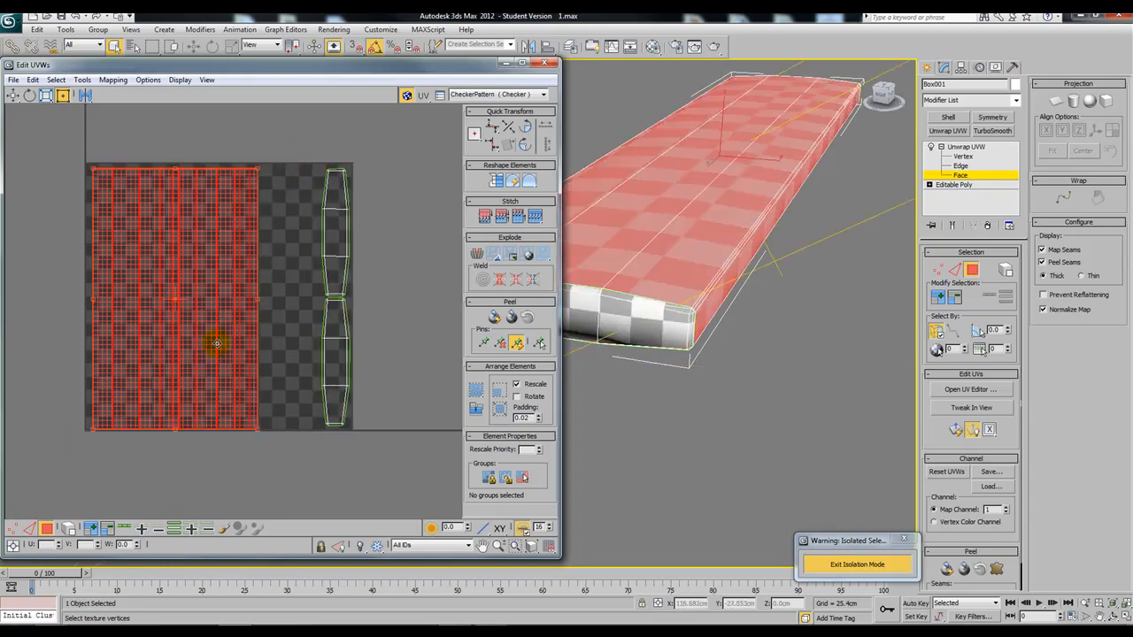
mouse_move(177, 169)
mouse_down()
mouse_move(239, 226)
mouse_move(270, 303)
mouse_move(266, 216)
mouse_move(179, 159)
mouse_up()
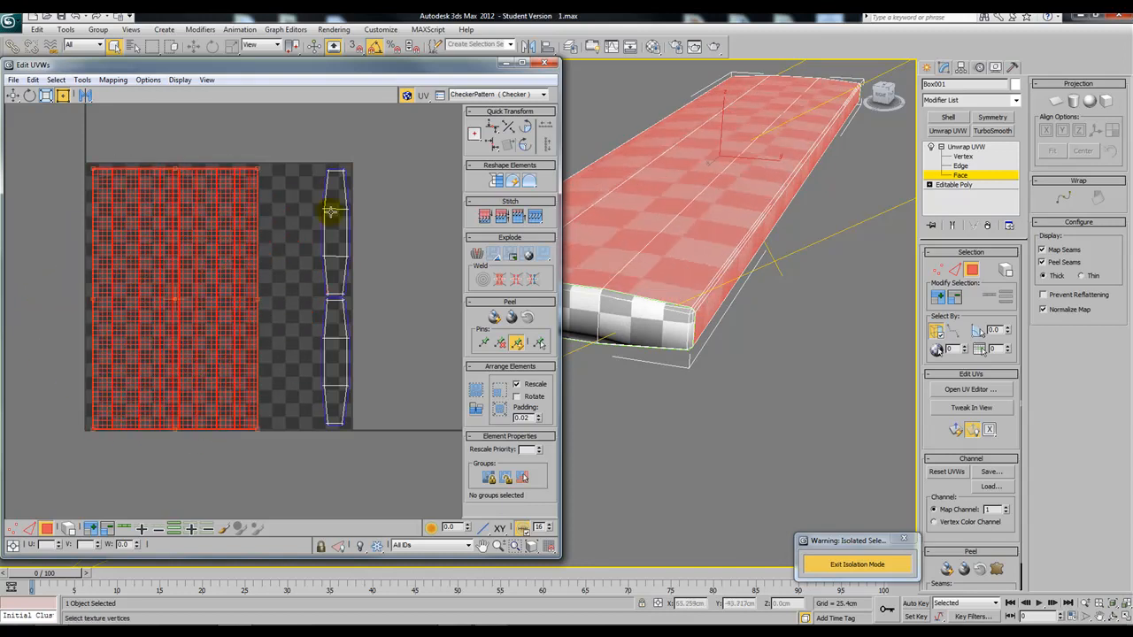
scroll(168, 352, up, 5)
middle_drag(70, 442, 238, 349)
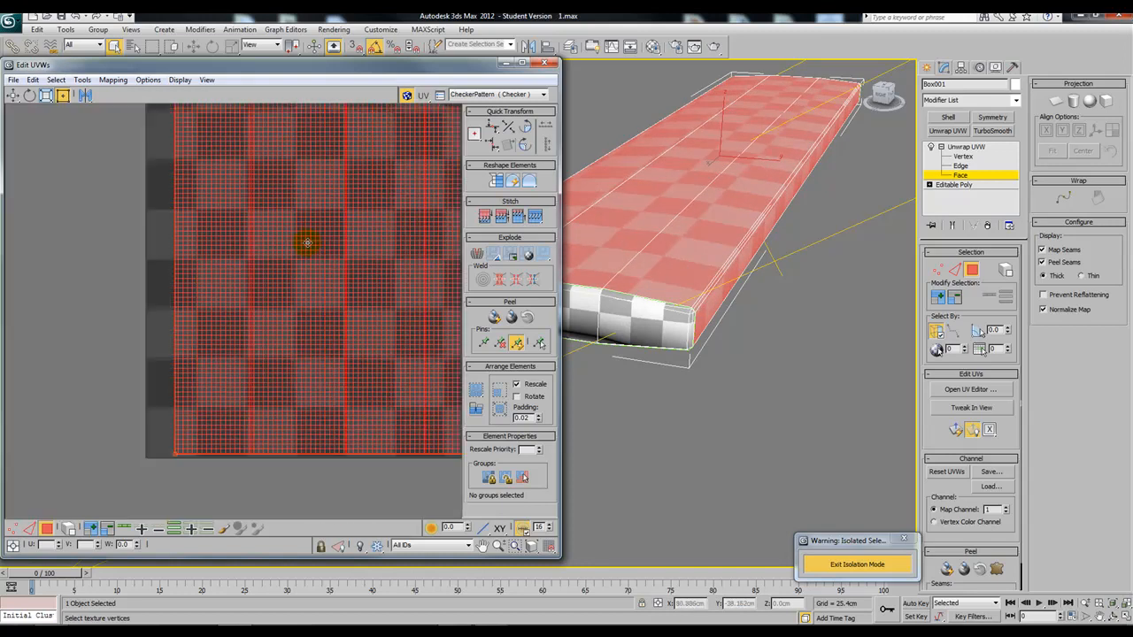
scroll(239, 349, up, 2)
middle_drag(161, 342, 192, 291)
middle_drag(199, 466, 139, 327)
middle_drag(166, 244, 203, 339)
Scale the seat board cluster up proportionally from its upper right corner to fill the texture square's full height
scroll(203, 339, down, 5)
middle_drag(232, 124, 229, 328)
middle_drag(374, 106, 357, 276)
middle_drag(428, 265, 301, 336)
scroll(270, 241, up, 4)
ctrl+drag(264, 263, 278, 255)
middle_drag(397, 323, 247, 251)
scroll(247, 252, down, 3)
middle_drag(342, 351, 291, 273)
scroll(292, 274, down, 3)
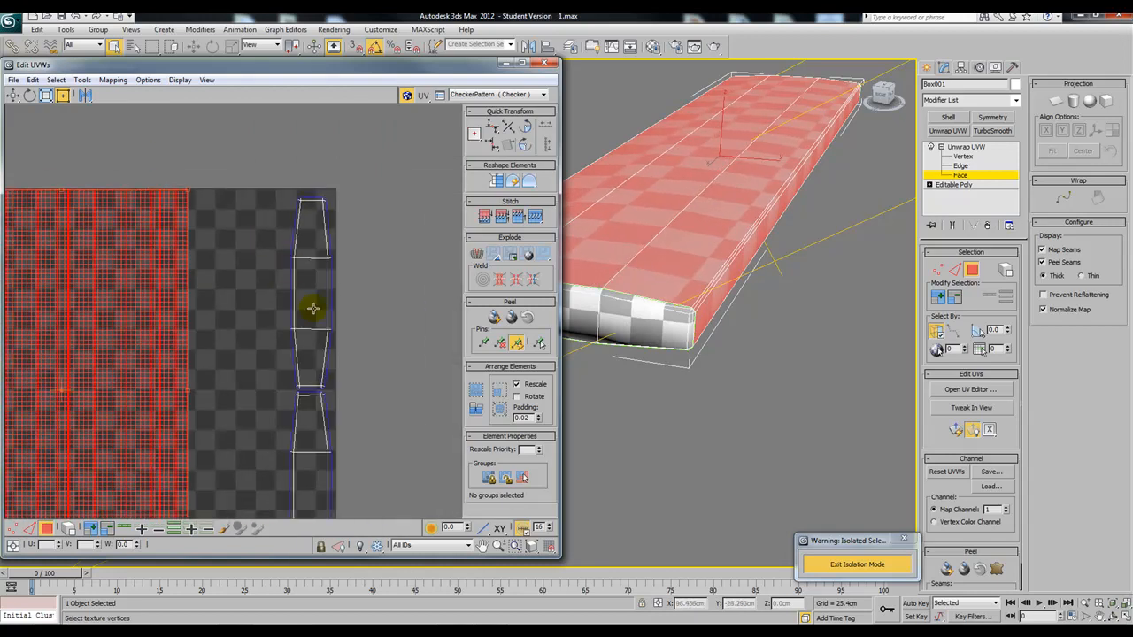
Select both stacked end-cap clusters and nudge them slightly inward from the texture square's right edge
middle_drag(333, 323, 327, 236)
scroll(328, 237, down, 3)
click(375, 222)
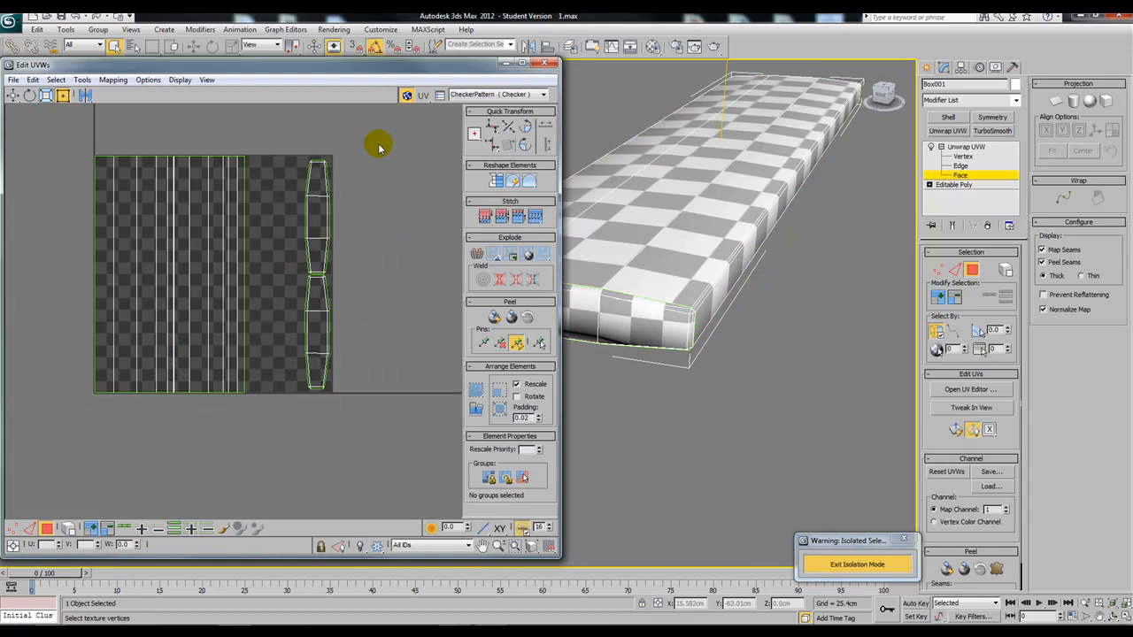
click(307, 345)
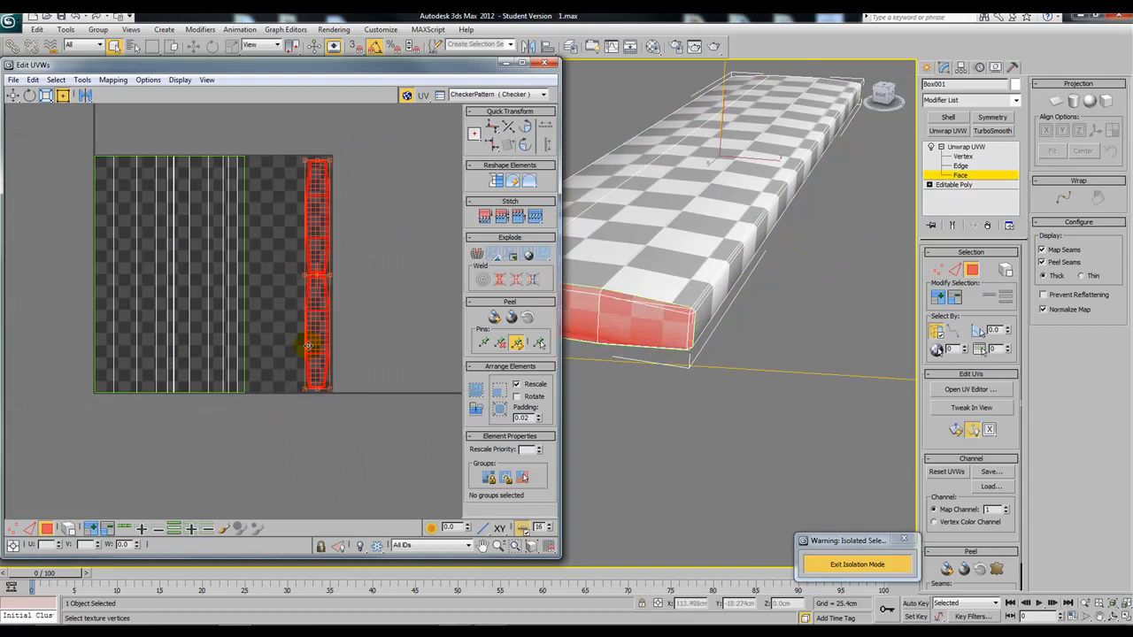
mouse_move(313, 337)
mouse_down()
mouse_move(257, 338)
mouse_move(312, 337)
mouse_up()
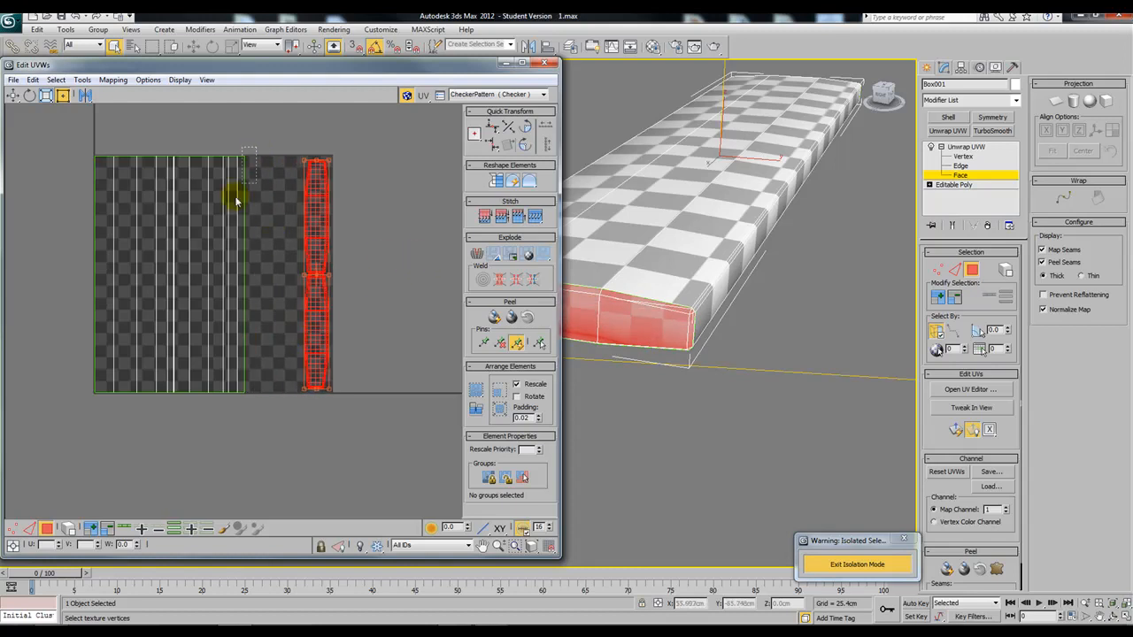
Invert the selection to the seat board cluster, try widening it toward the end-cap clusters, and undo the stretch
key(ctrl+i)
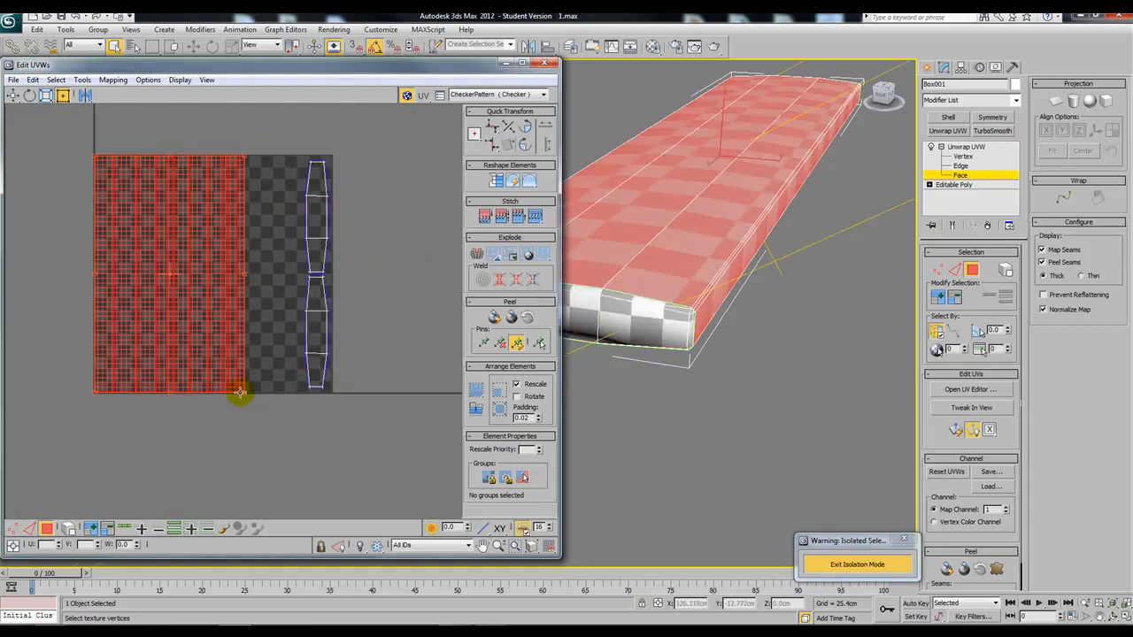
drag(244, 392, 300, 392)
alt+middle_drag(758, 301, 731, 339)
key(ctrl+z)
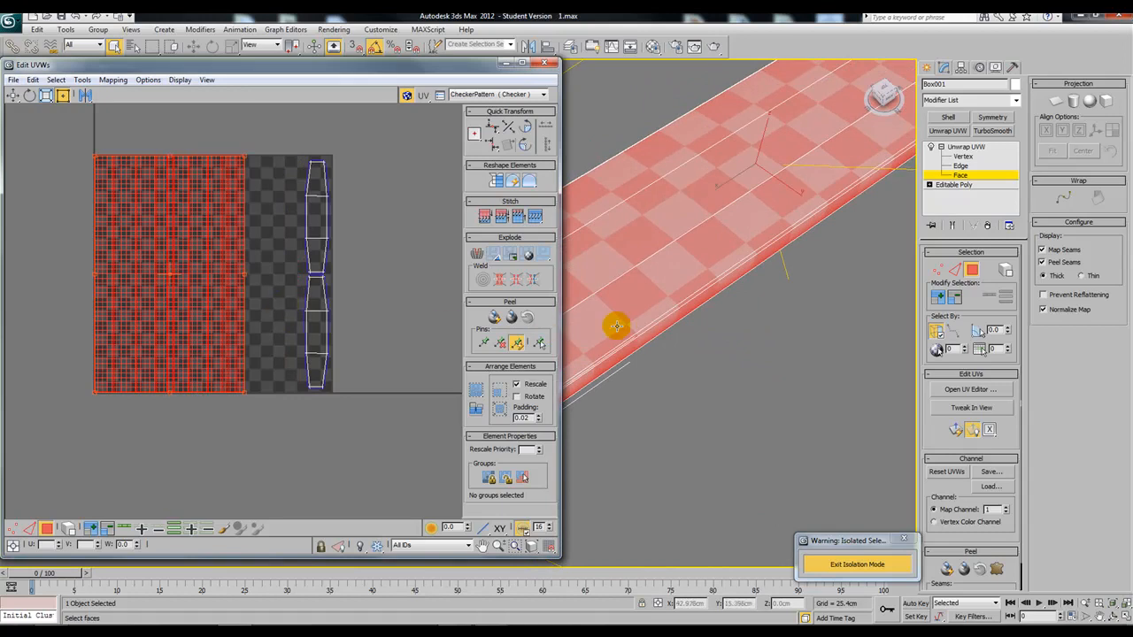
click(282, 199)
Close the UV editor and collapse the seat board's Unwrap UVW modifier into its Editable Poly
alt+middle_drag(753, 268, 779, 318)
scroll(738, 235, down, 4)
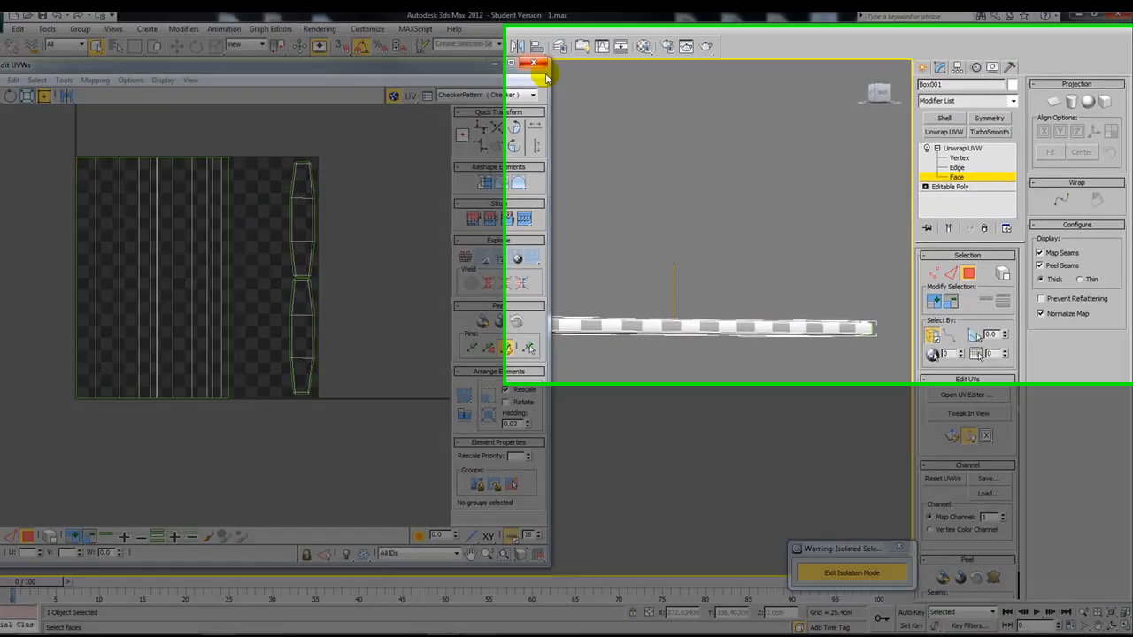
click(534, 65)
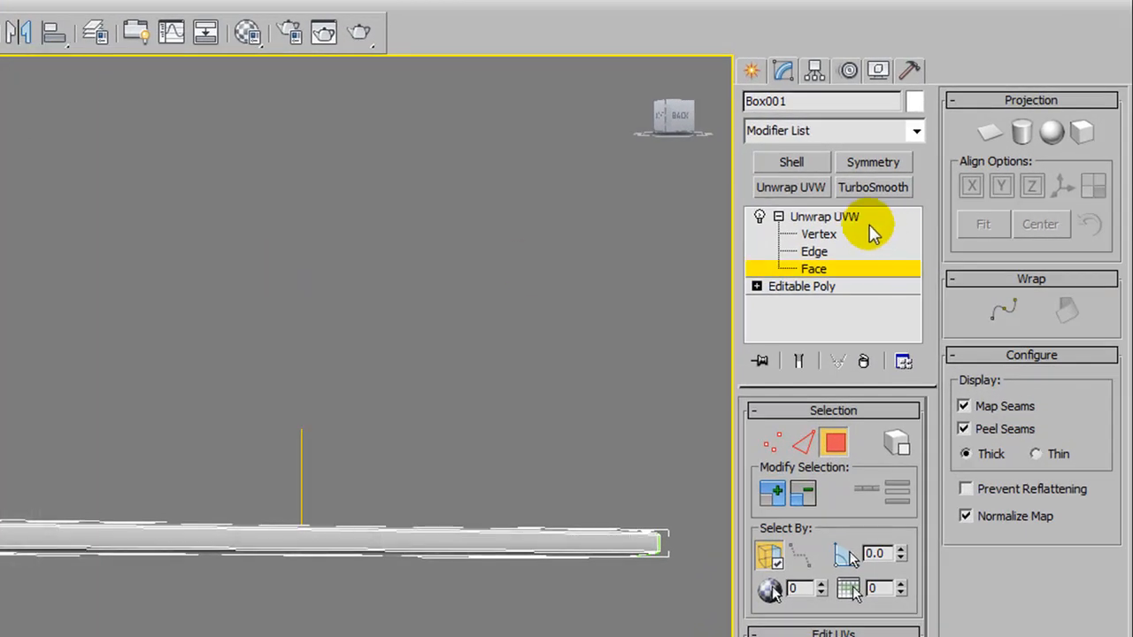
right_click(876, 227)
click(945, 437)
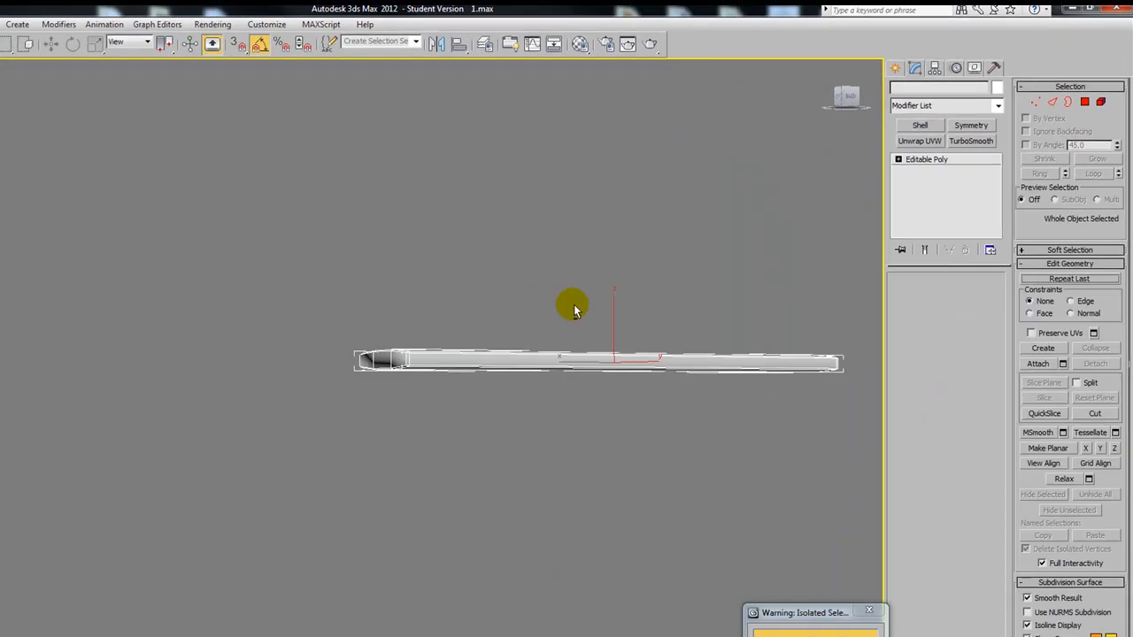
Exit isolation mode and bring the whole bench with its legs and crossbar into view
alt+middle_drag(574, 310, 692, 387)
click(846, 635)
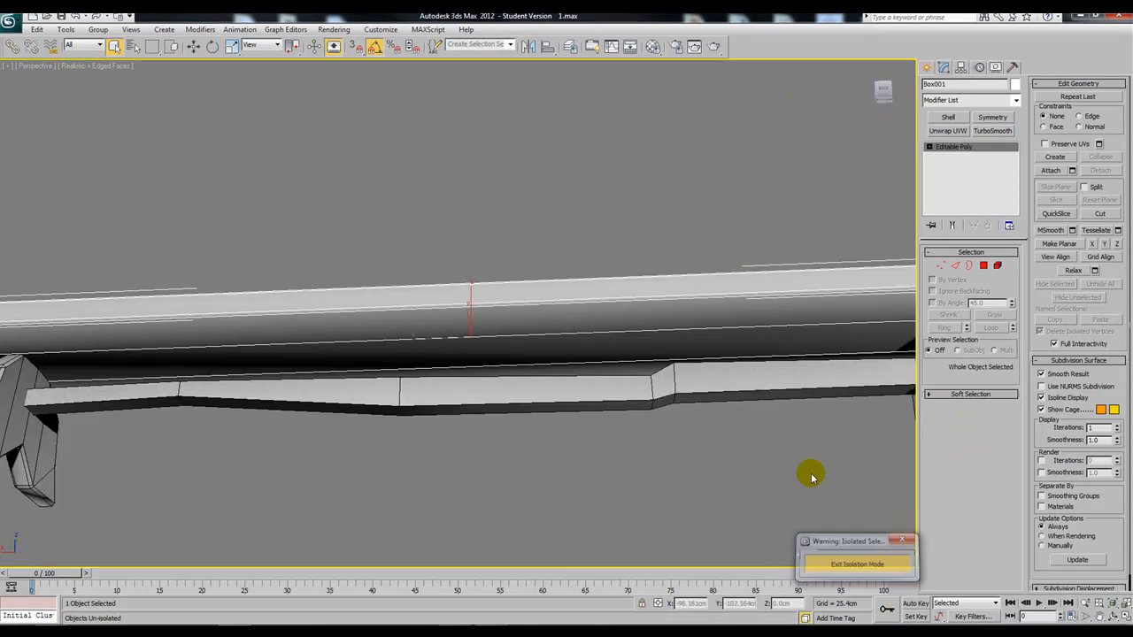
scroll(589, 298, down, 5)
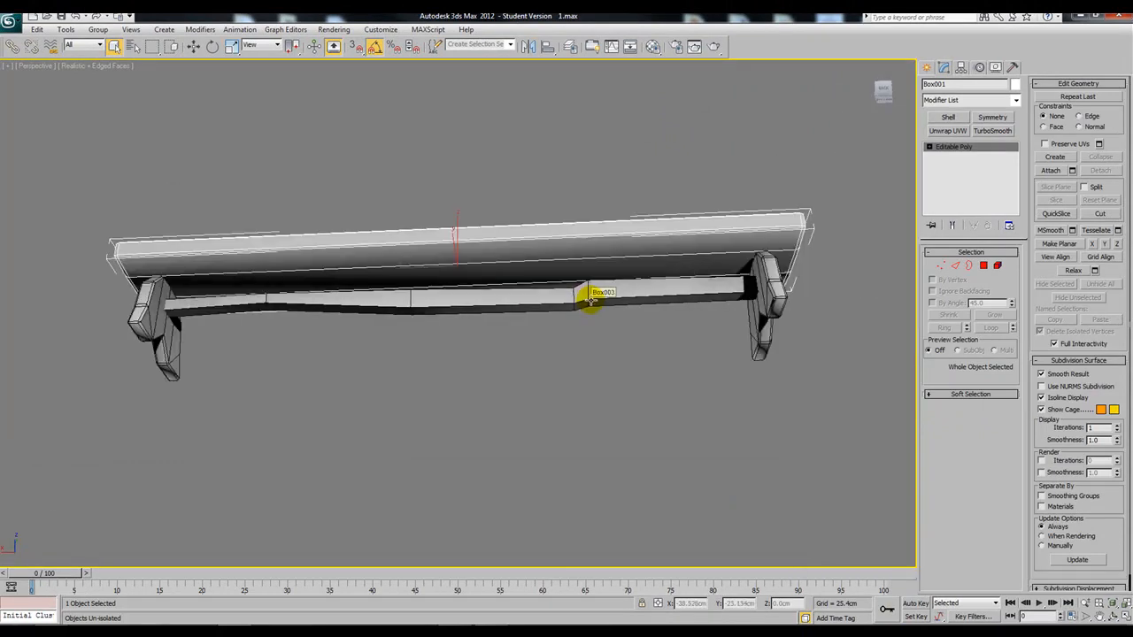
alt+middle_drag(430, 283, 436, 292)
alt+middle_drag(478, 335, 579, 356)
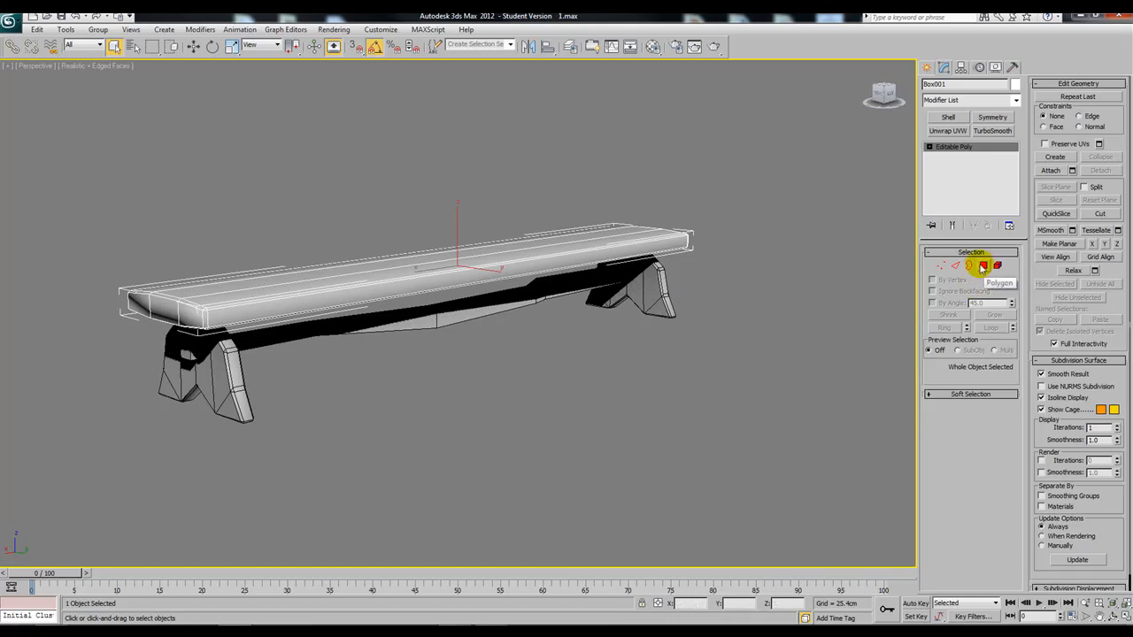
Select the legs object and delete the leg element at the bench's far end, keeping only one leg
click(670, 281)
alt+middle_drag(708, 352, 977, 256)
click(998, 266)
click(740, 285)
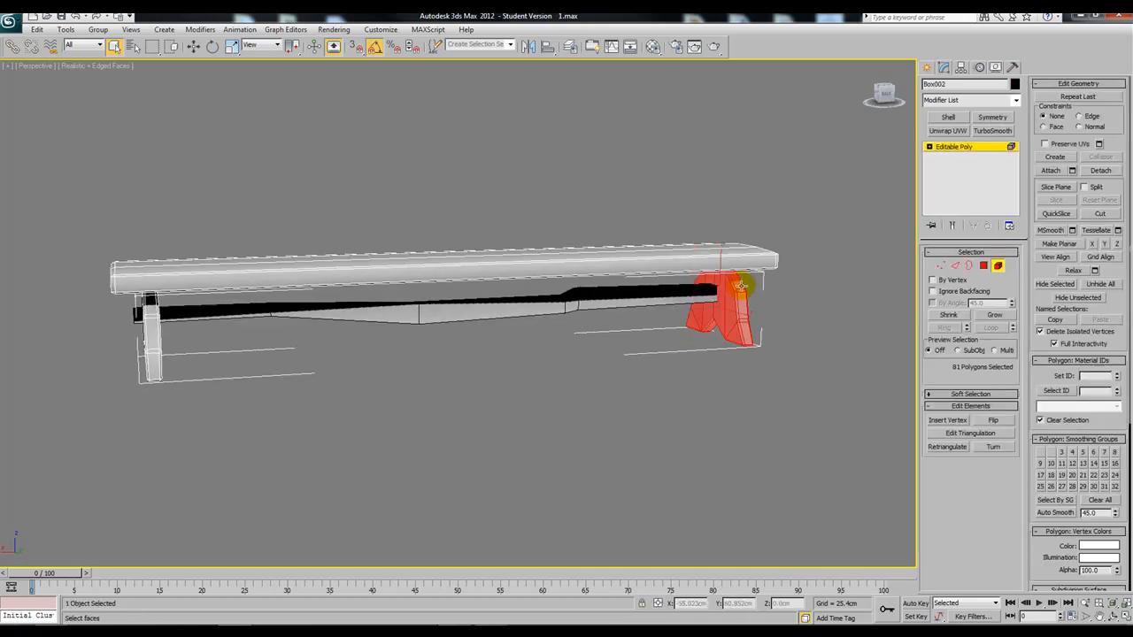
key(Delete)
click(943, 266)
alt+middle_drag(490, 334, 685, 281)
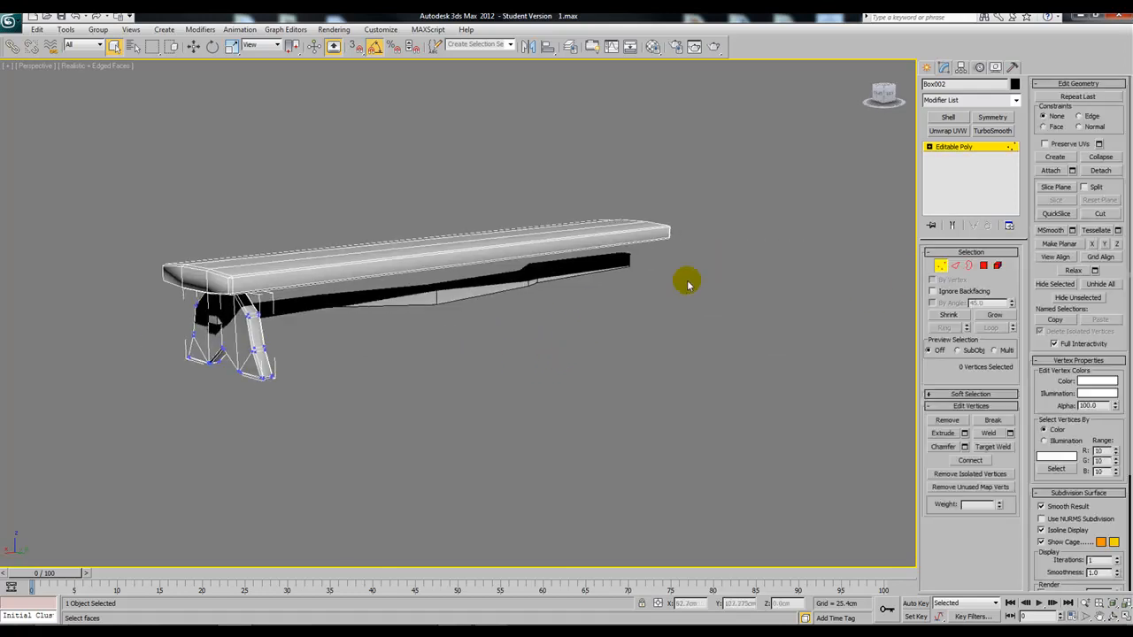
click(956, 131)
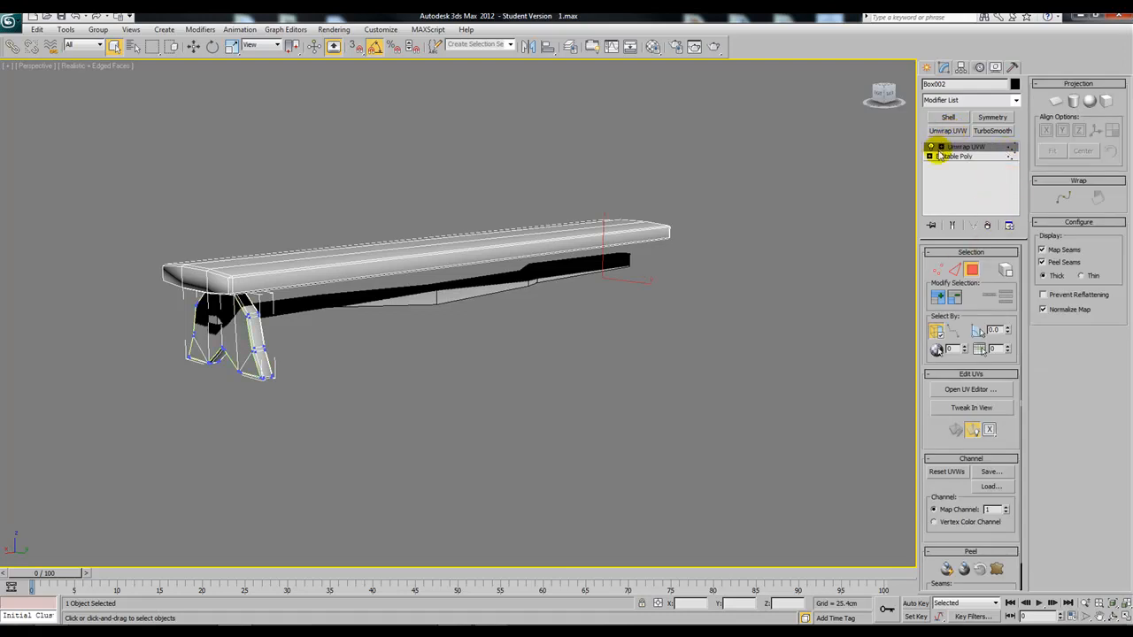
click(987, 225)
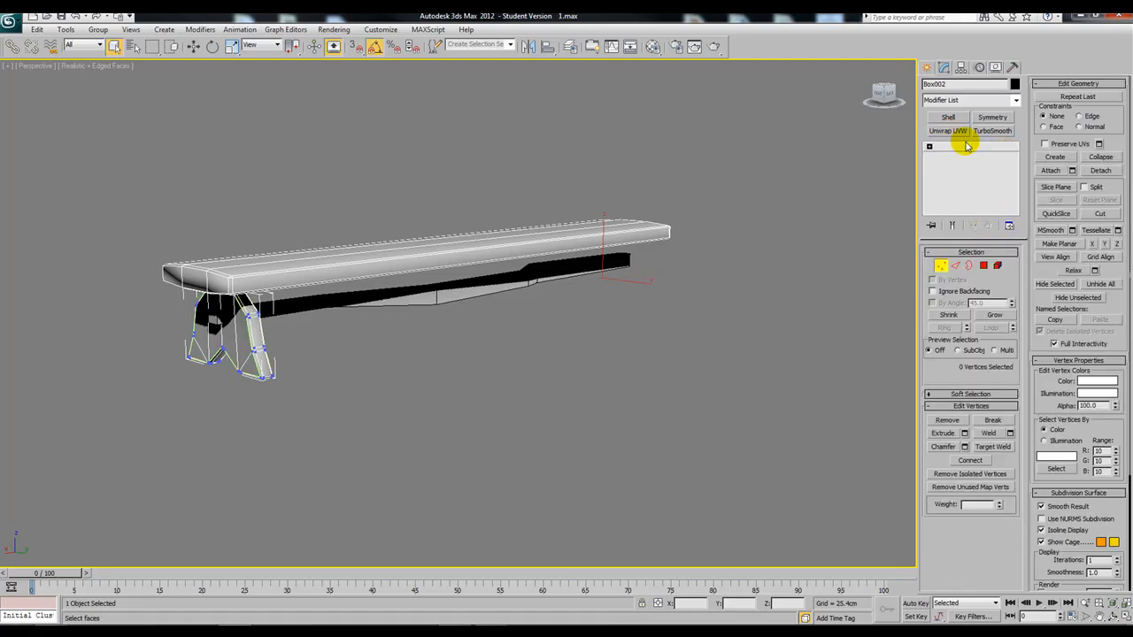
Leave the vertex sub-object level, apply Unwrap UVW to the remaining leg, and open its UV editor
click(944, 266)
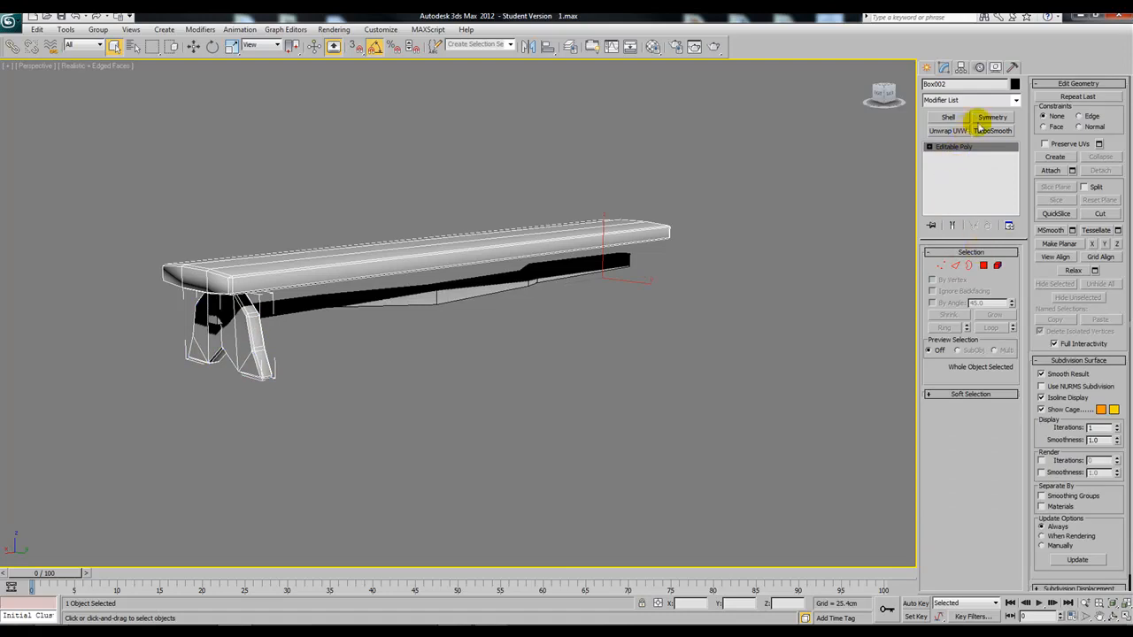
click(963, 131)
alt+middle_drag(546, 274, 620, 283)
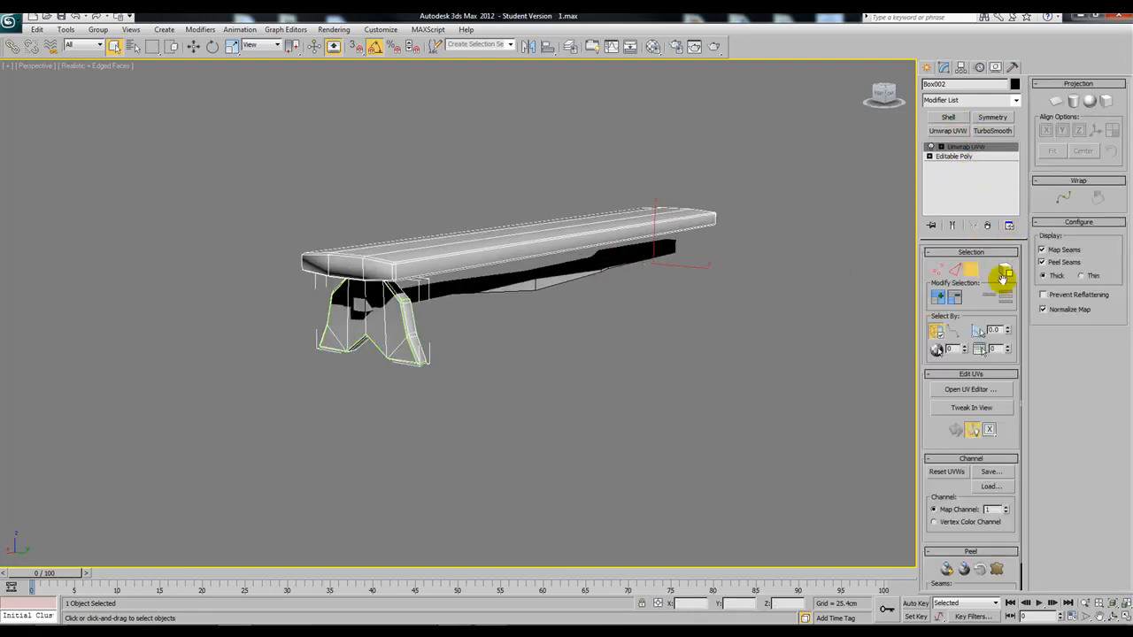
click(965, 389)
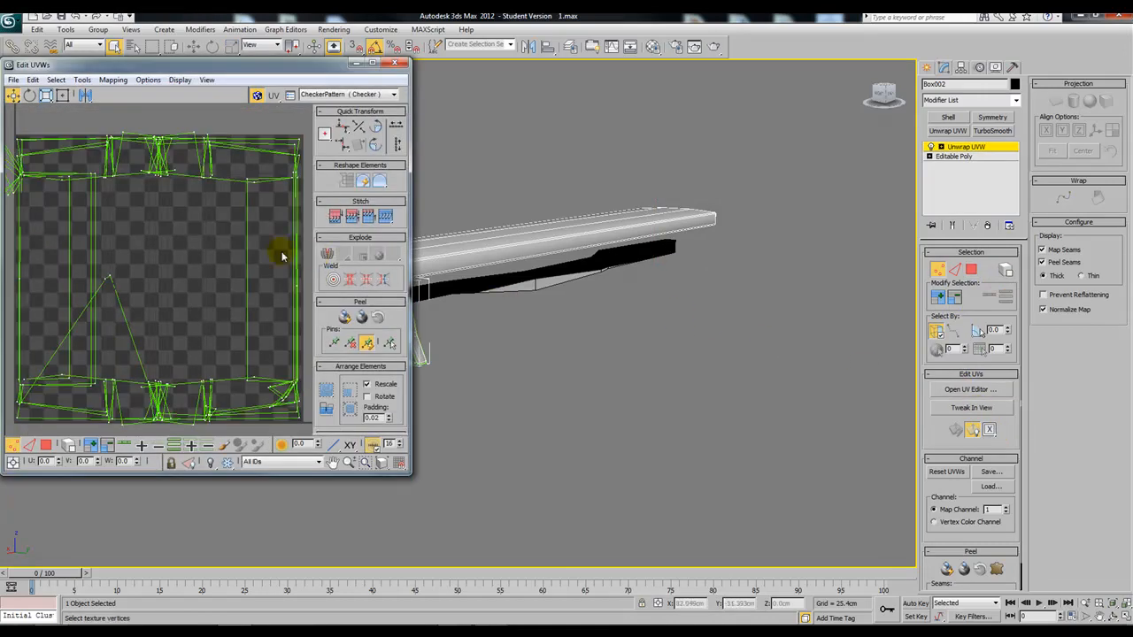
scroll(226, 200, down, 3)
middle_drag(204, 248, 210, 280)
middle_drag(508, 292, 788, 309)
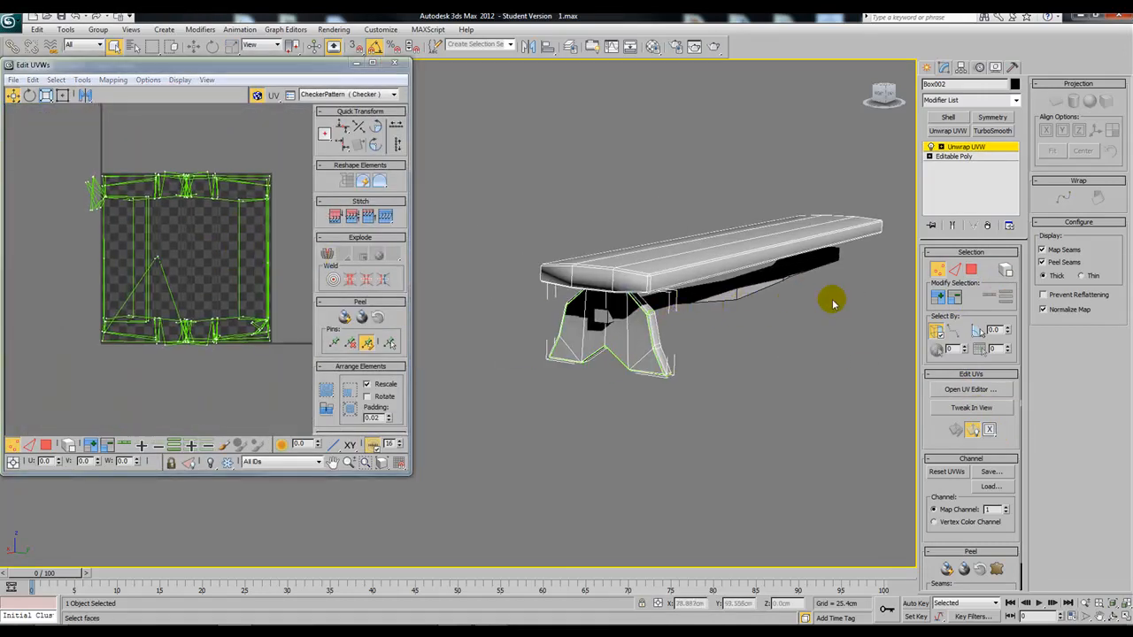
Isolate the leg and move the isolation warning window clear of the model
right_click(651, 329)
click(734, 233)
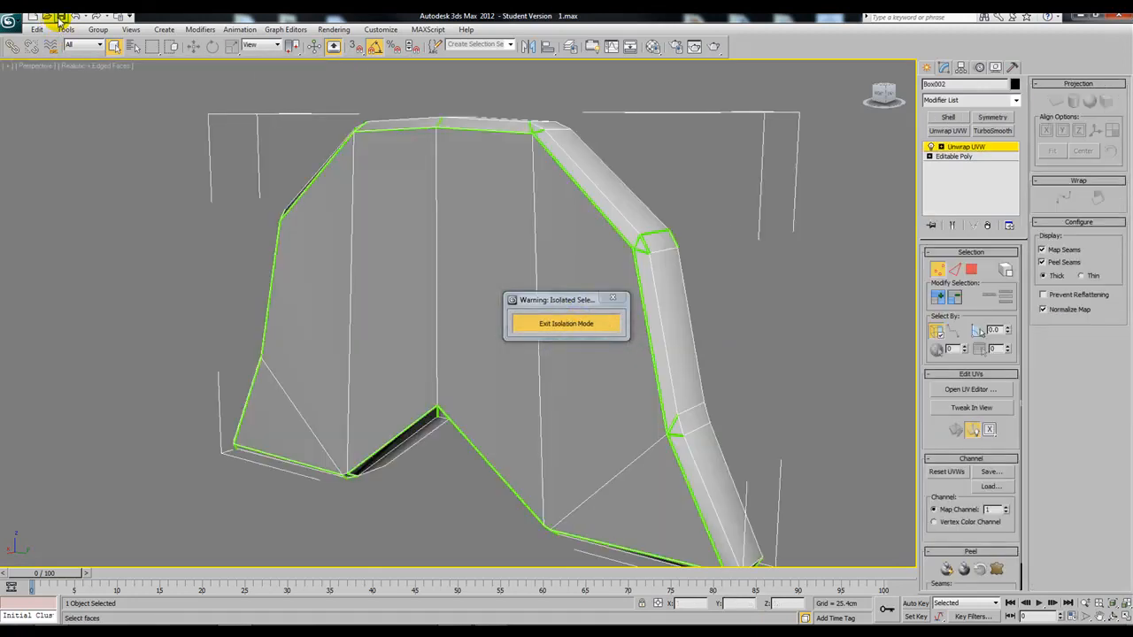
middle_drag(669, 348, 665, 322)
drag(531, 299, 810, 510)
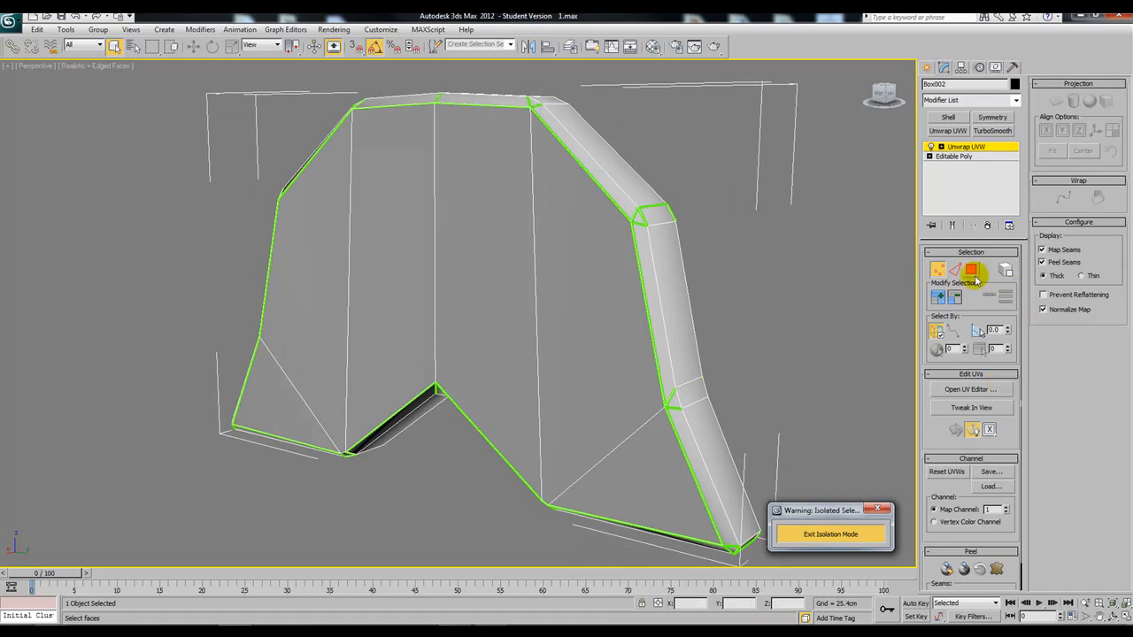
Select all of the leg's UV faces in face mode and flatten them by face angle
click(971, 390)
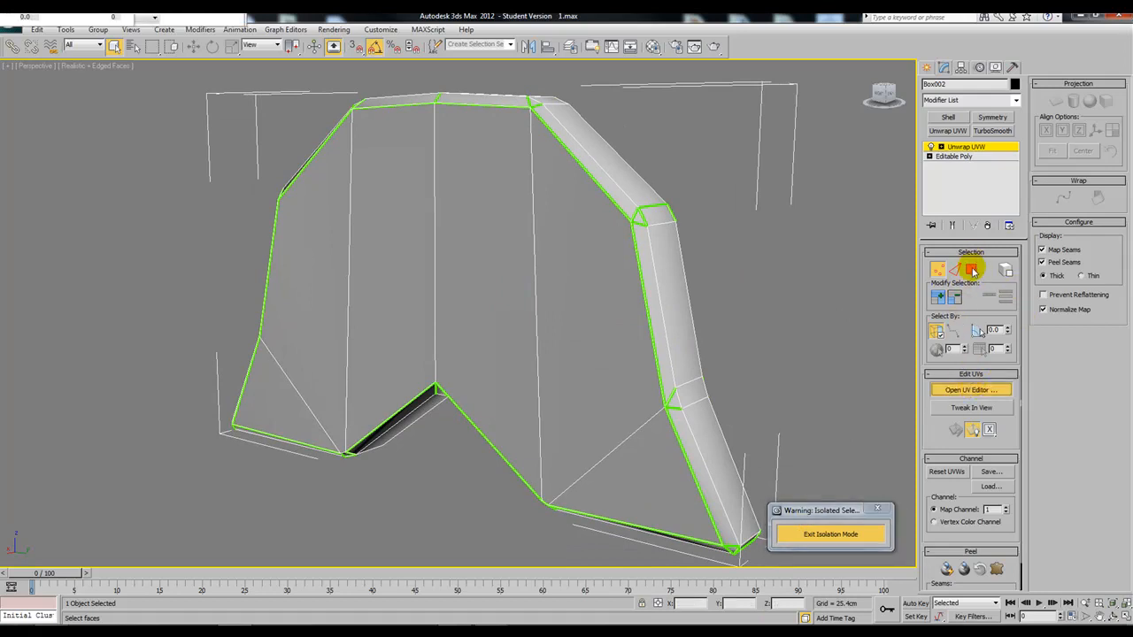
click(972, 268)
drag(254, 143, 82, 390)
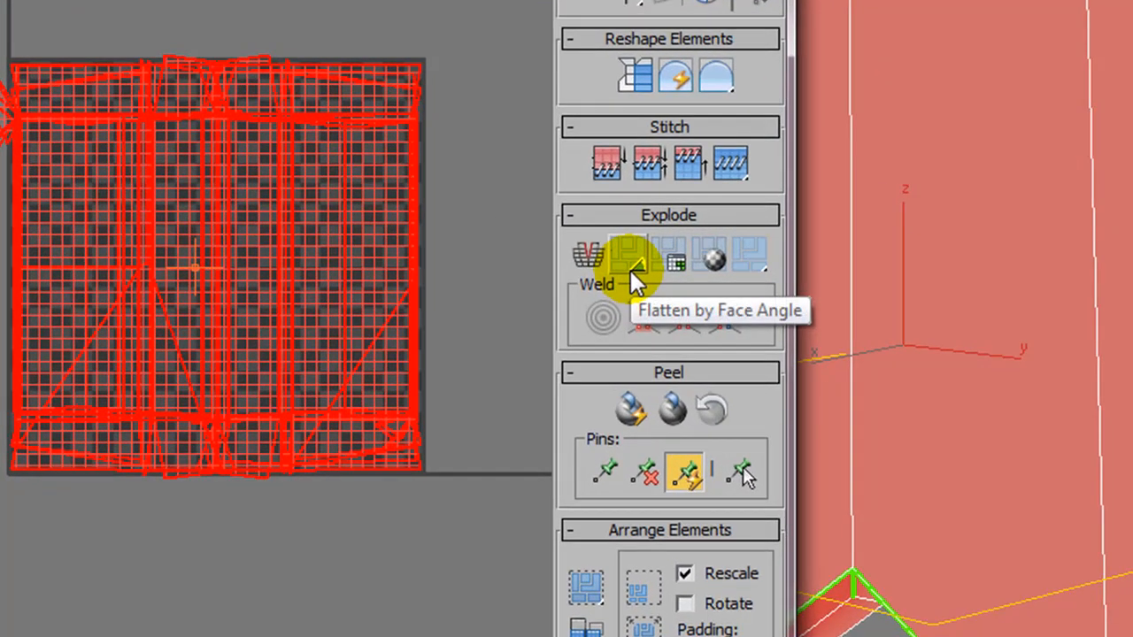
click(346, 259)
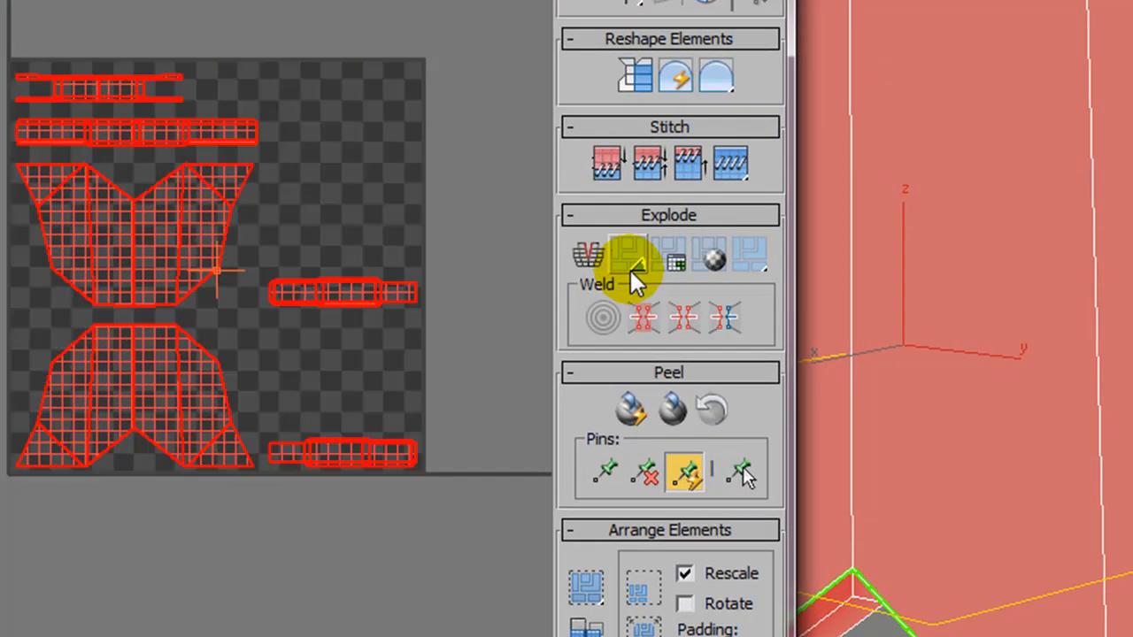
click(327, 129)
scroll(423, 296, up, 5)
middle_drag(379, 329, 549, 620)
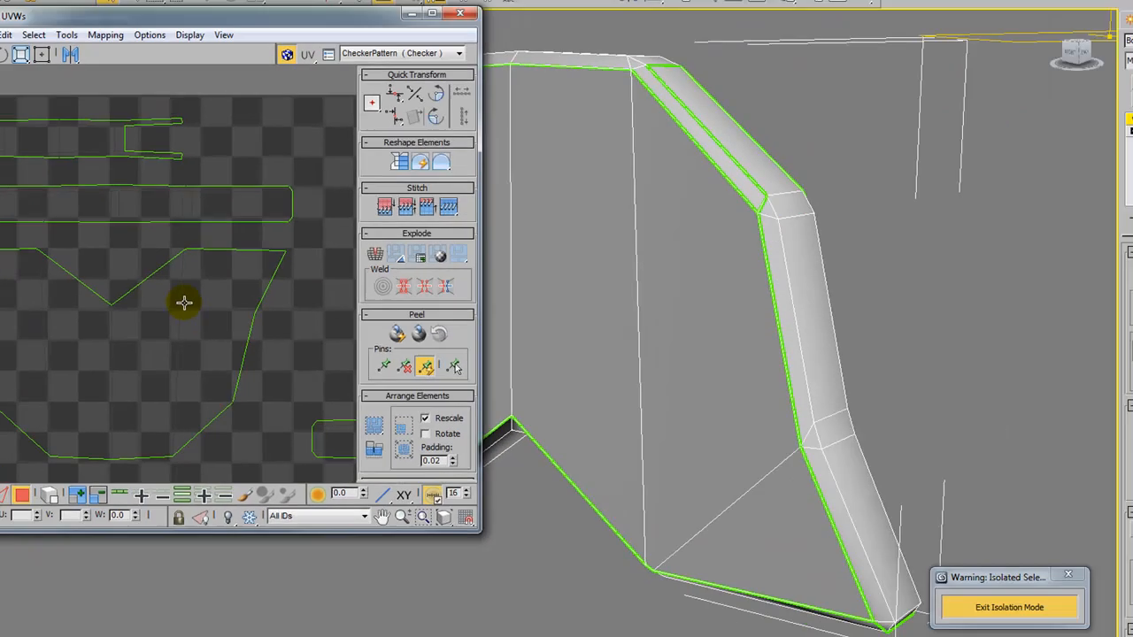
scroll(185, 303, down, 3)
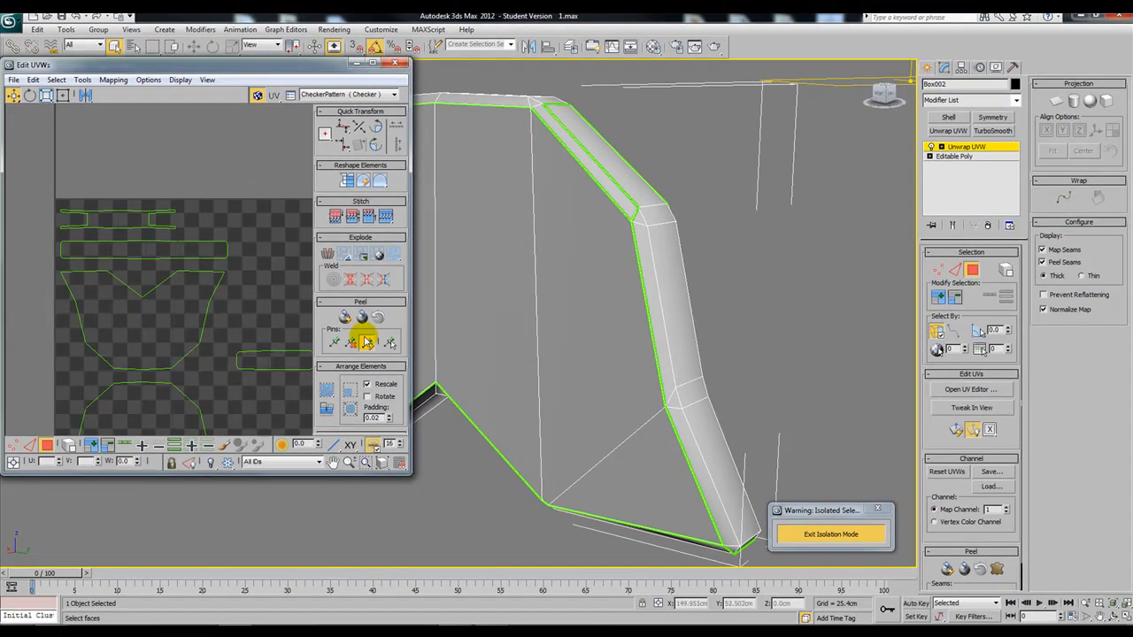
Change the leg's object color to white so the inner edges stand out in the UV editor
click(1016, 83)
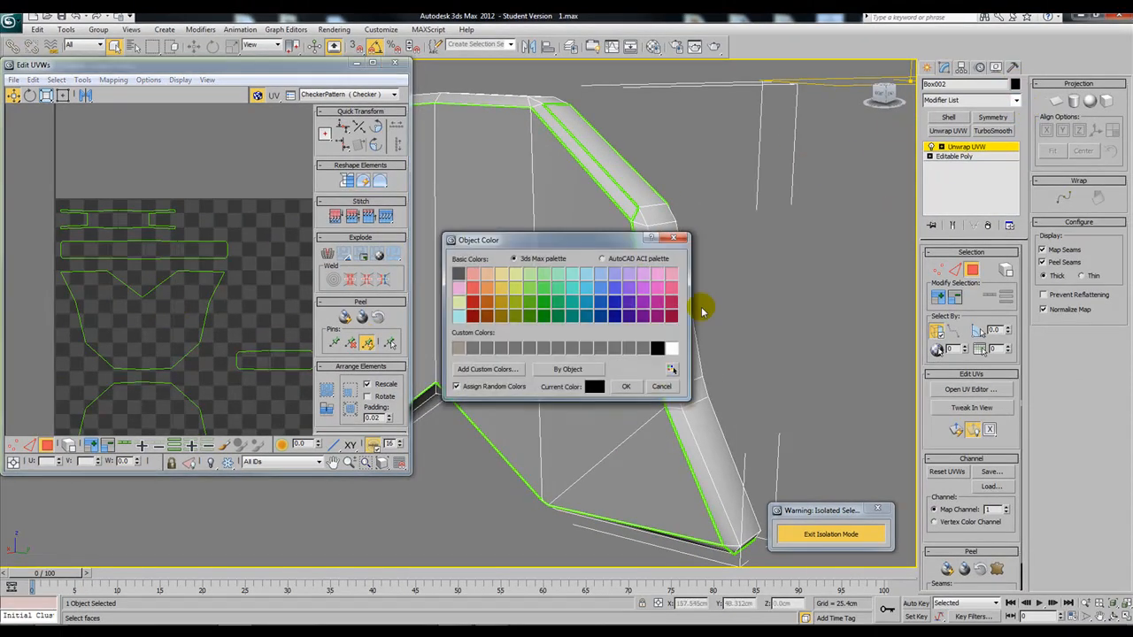
click(626, 386)
middle_drag(258, 331, 234, 265)
scroll(243, 251, down, 3)
scroll(253, 249, up, 3)
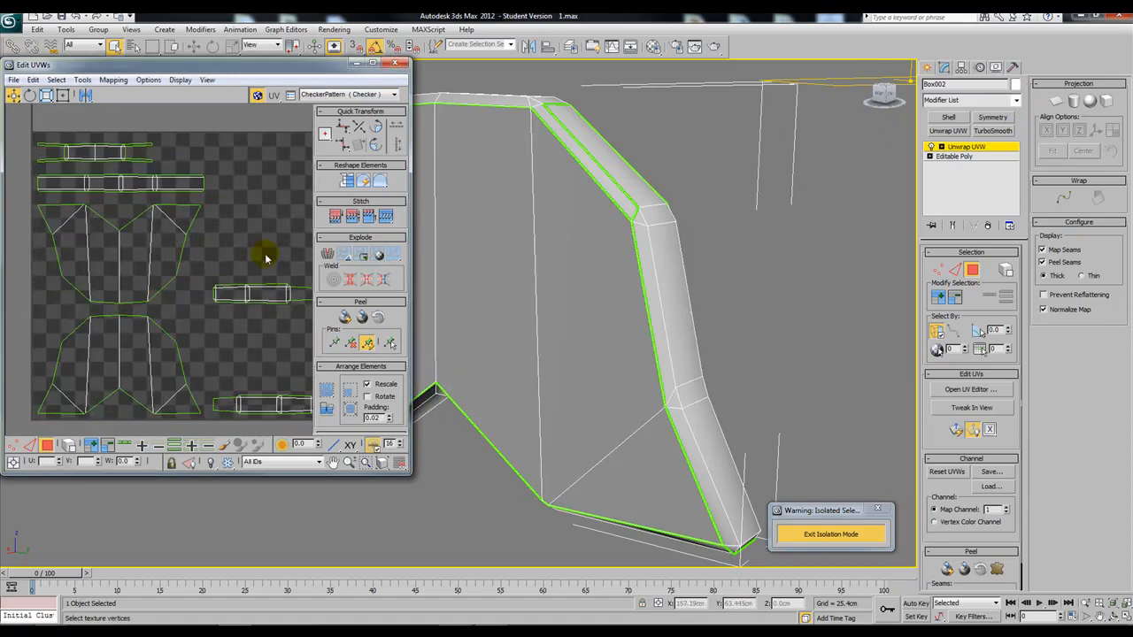
Select faces along the leg's beveled side rim to identify which UV cluster they belong to
click(955, 269)
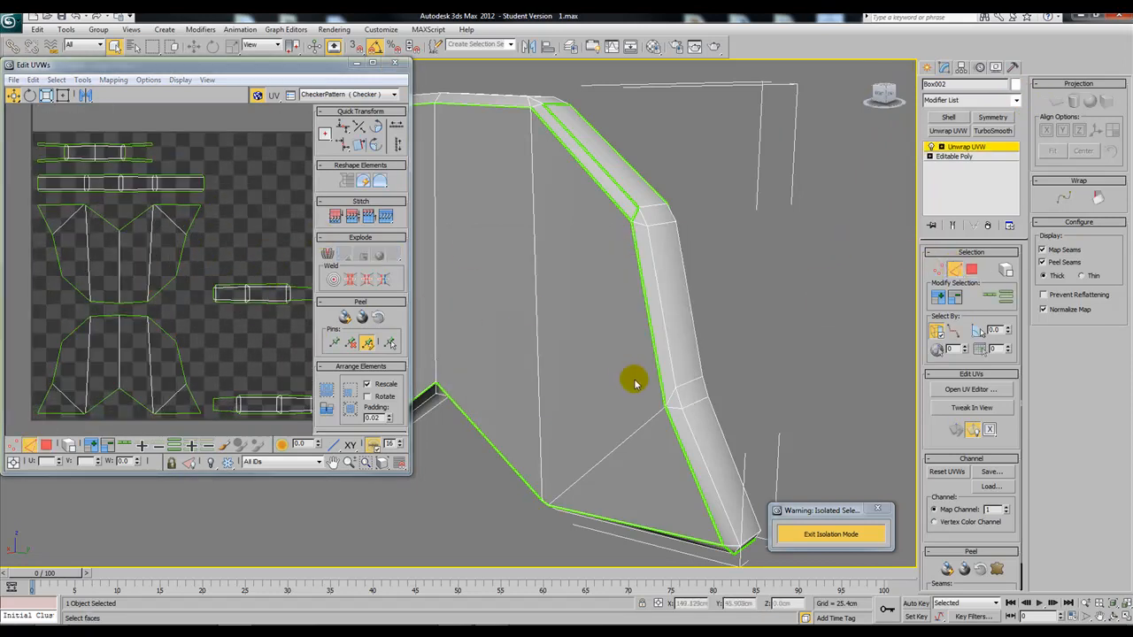
middle_drag(225, 358, 256, 325)
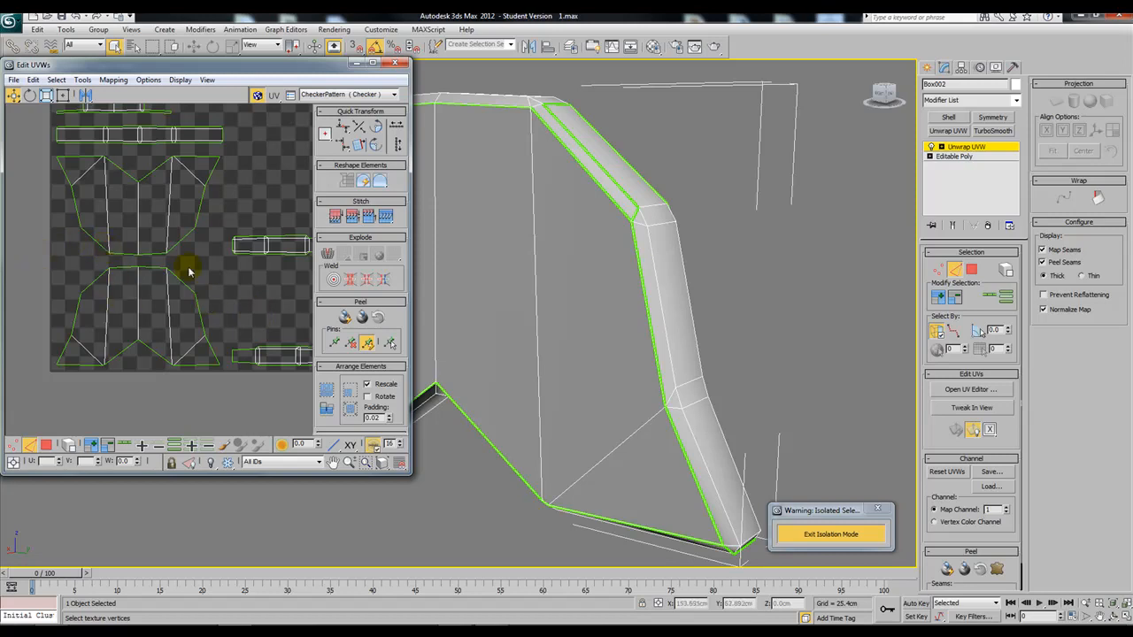
middle_drag(214, 286, 145, 275)
click(971, 269)
click(213, 344)
alt+middle_drag(553, 382, 705, 369)
alt+middle_drag(646, 309, 534, 332)
alt+middle_drag(619, 269, 608, 210)
click(601, 207)
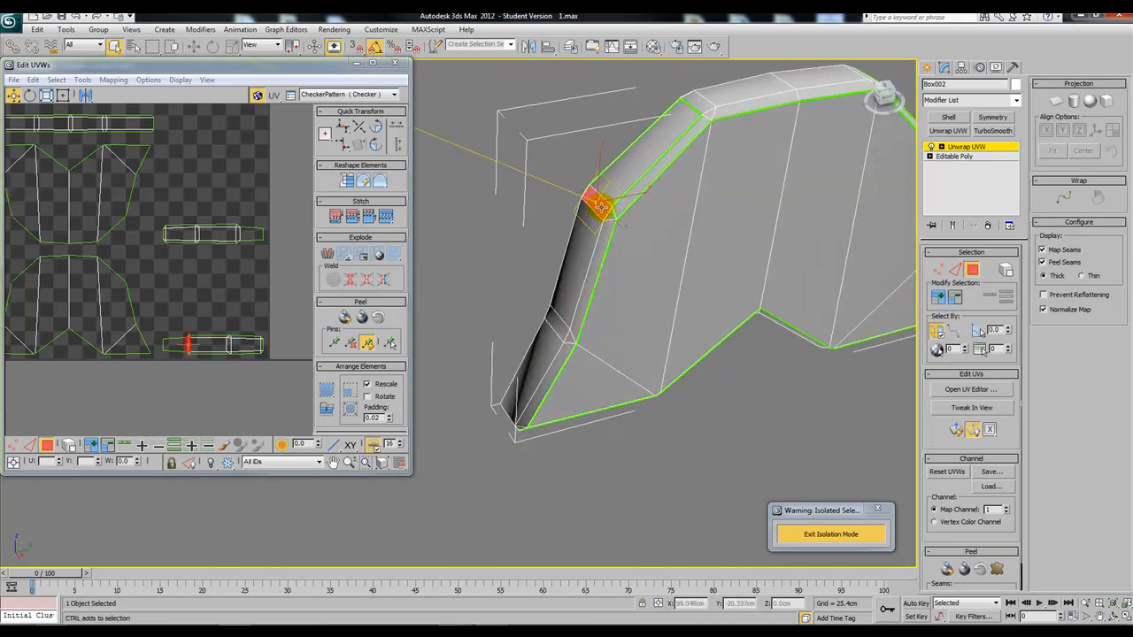
ctrl+click(601, 242)
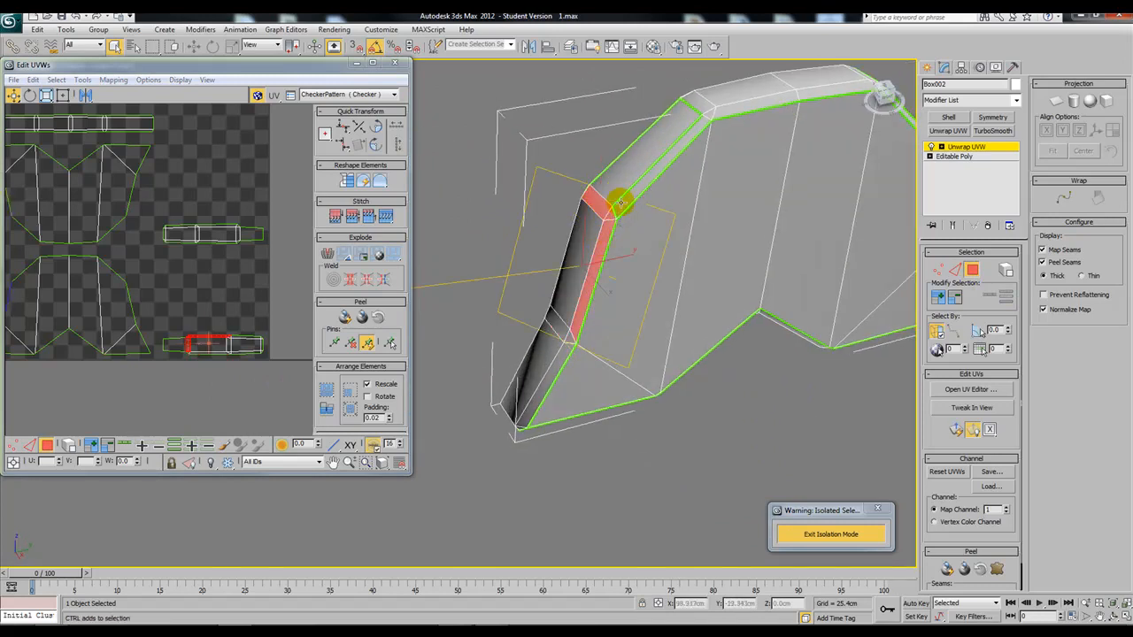
ctrl+click(620, 203)
ctrl+click(618, 188)
Select the long strip cluster and examine which faces on the leg's underside it covers
middle_drag(131, 280, 217, 380)
click(218, 274)
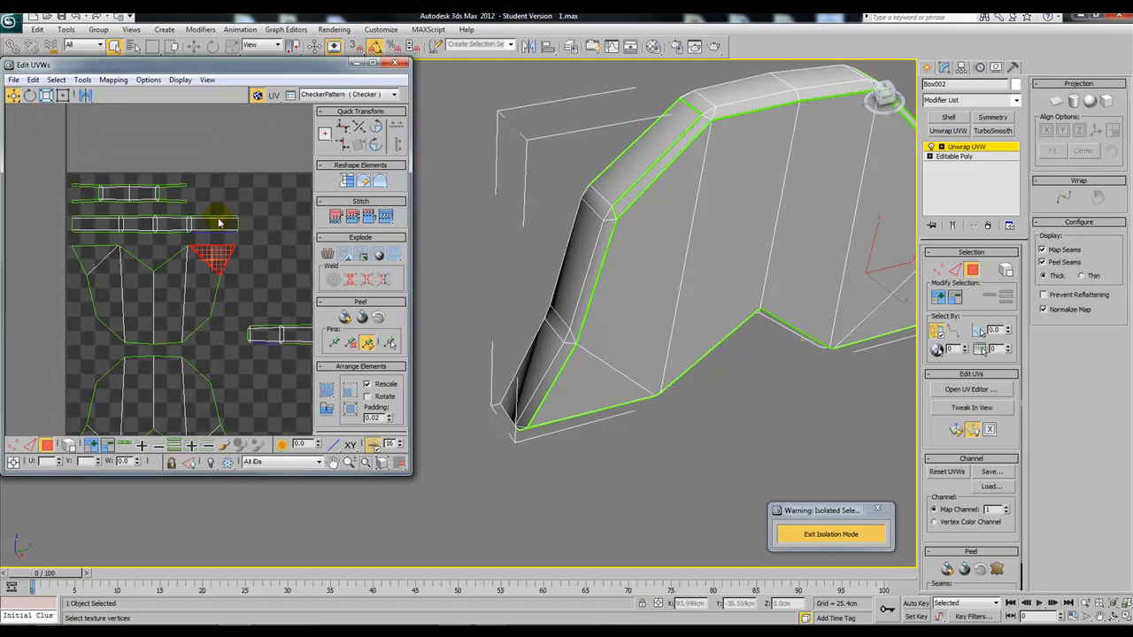
drag(51, 237, 49, 237)
alt+middle_drag(637, 294, 728, 342)
middle_drag(253, 336, 246, 277)
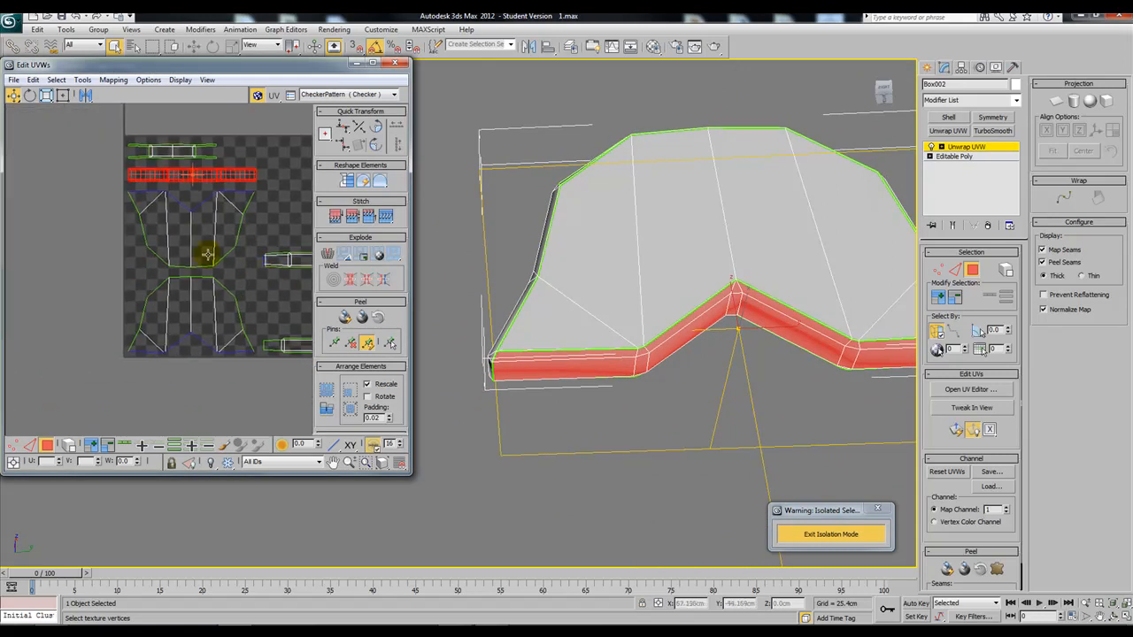
Move the leg's two large side-face clusters out of the texture square, past its left edge
click(222, 319)
drag(222, 319, 55, 318)
click(285, 299)
middle_drag(286, 299, 160, 314)
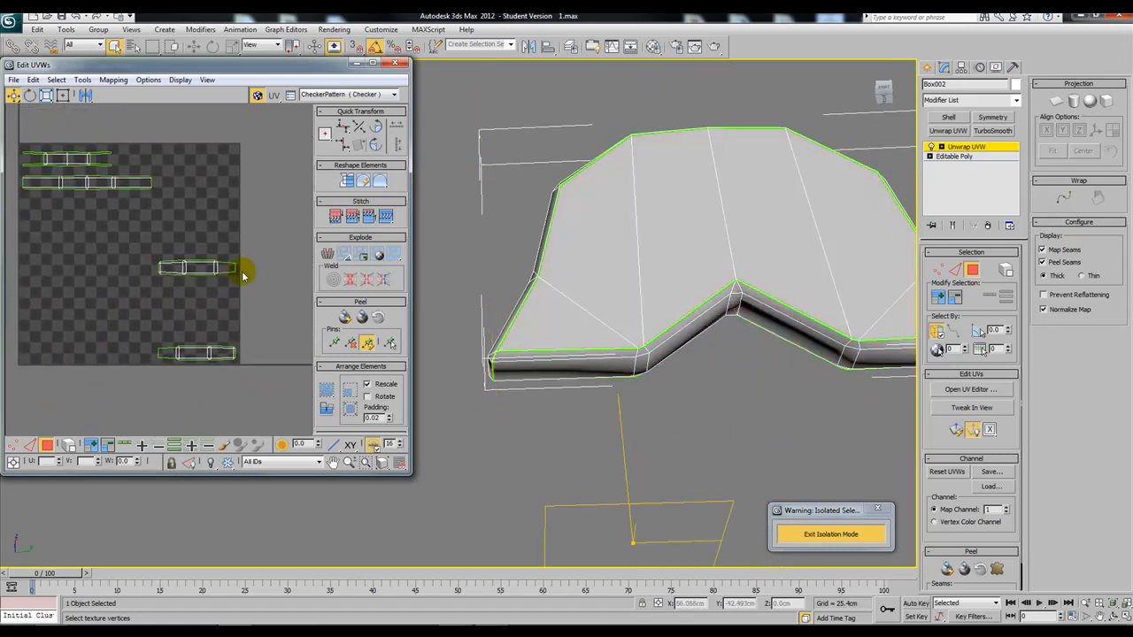
Enlarge the UV editor window and move the long underside strip cluster across the texture square's right edge
drag(409, 476, 543, 541)
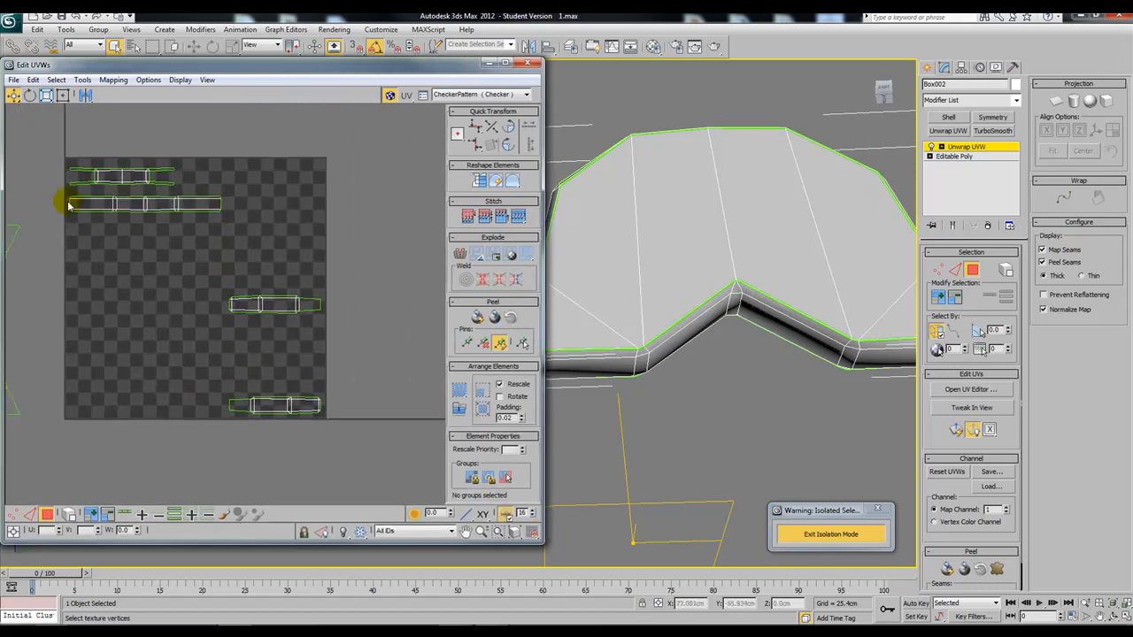
drag(61, 196, 312, 196)
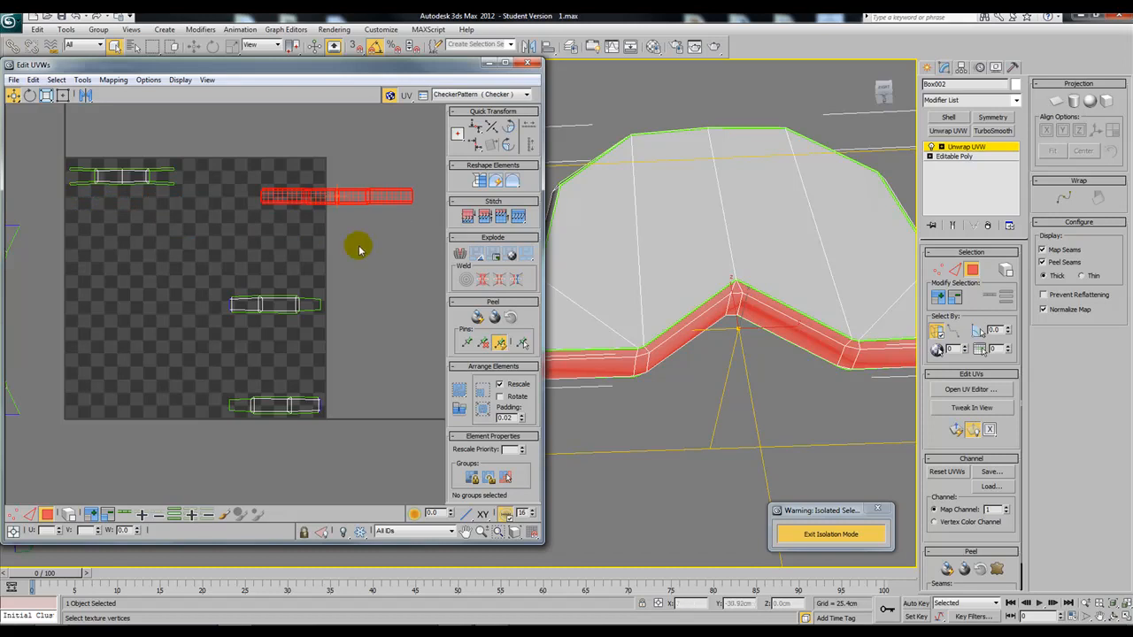
click(224, 211)
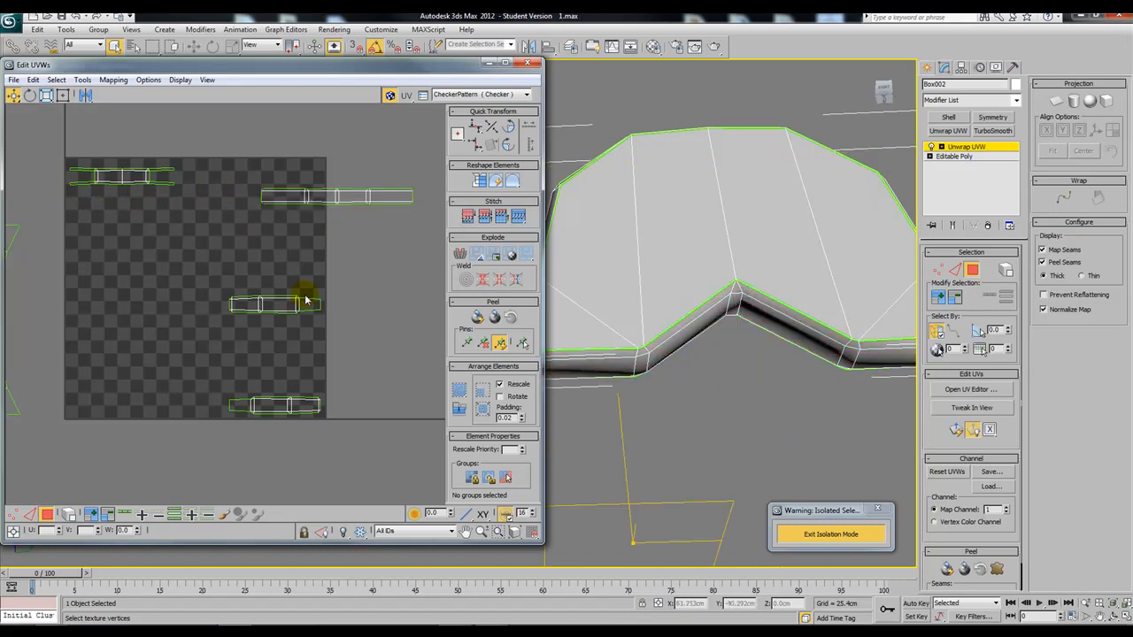
Line up the leg's three bevelled rim strip clusters end to end, below the separate underside strip
drag(44, 137, 383, 307)
click(344, 362)
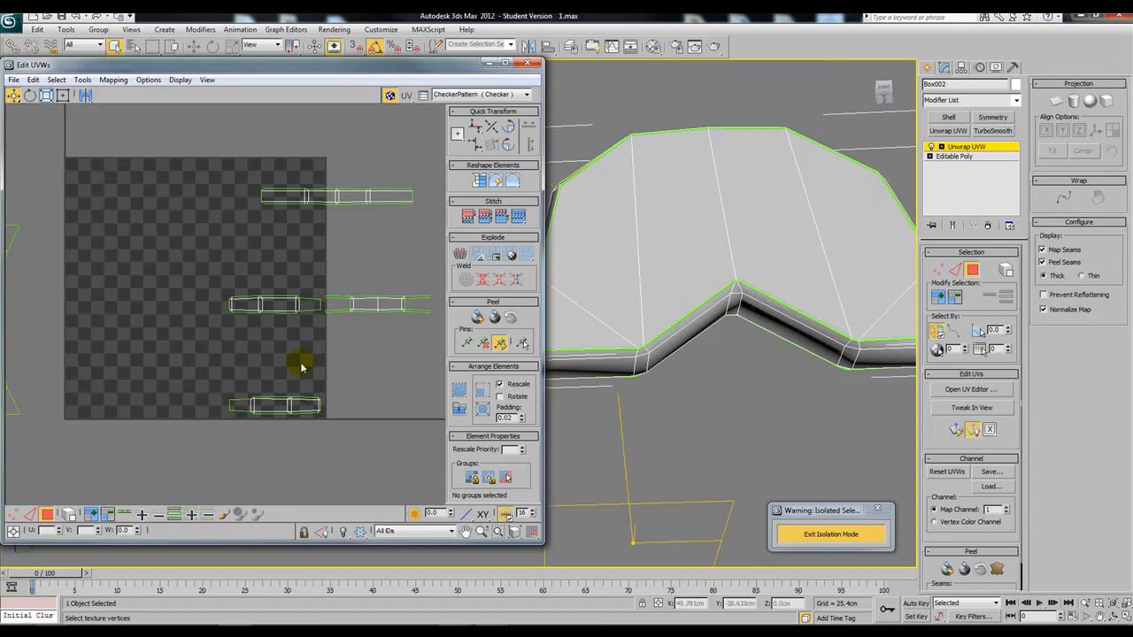
drag(352, 447, 390, 454)
middle_drag(390, 455, 306, 432)
scroll(305, 432, down, 2)
drag(259, 399, 409, 320)
click(339, 347)
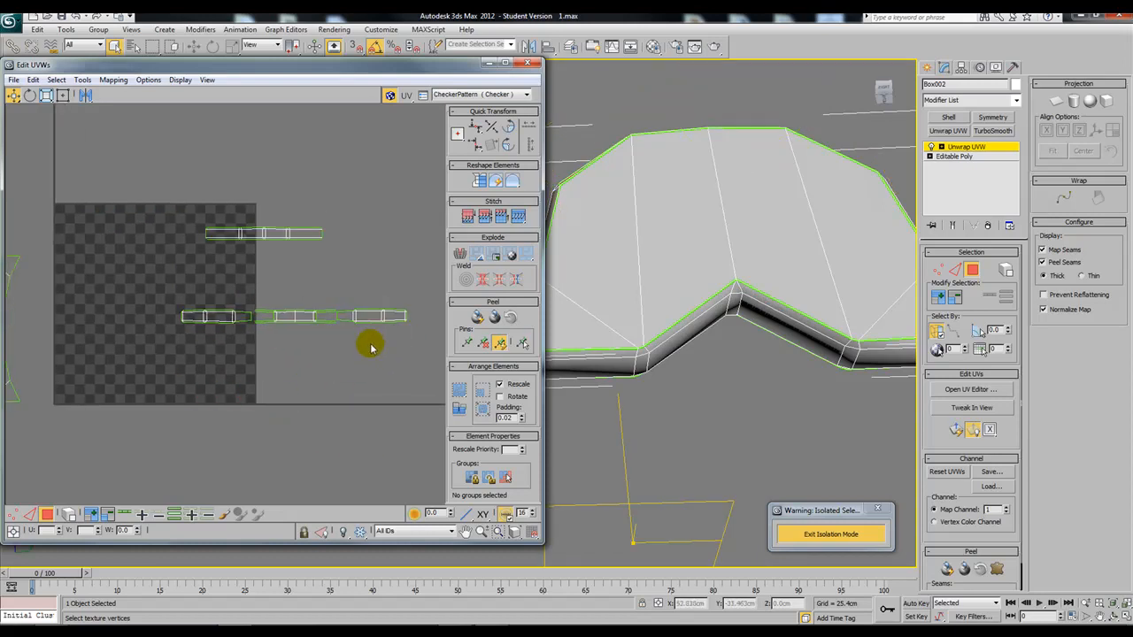
Locate the matching bevel face on the leg's rim and slide the end strip against the middle strip until their ends overlap
alt+middle_drag(690, 313, 678, 385)
scroll(678, 381, up, 2)
click(698, 280)
middle_drag(292, 322, 210, 346)
scroll(248, 354, up, 4)
middle_drag(322, 380, 225, 377)
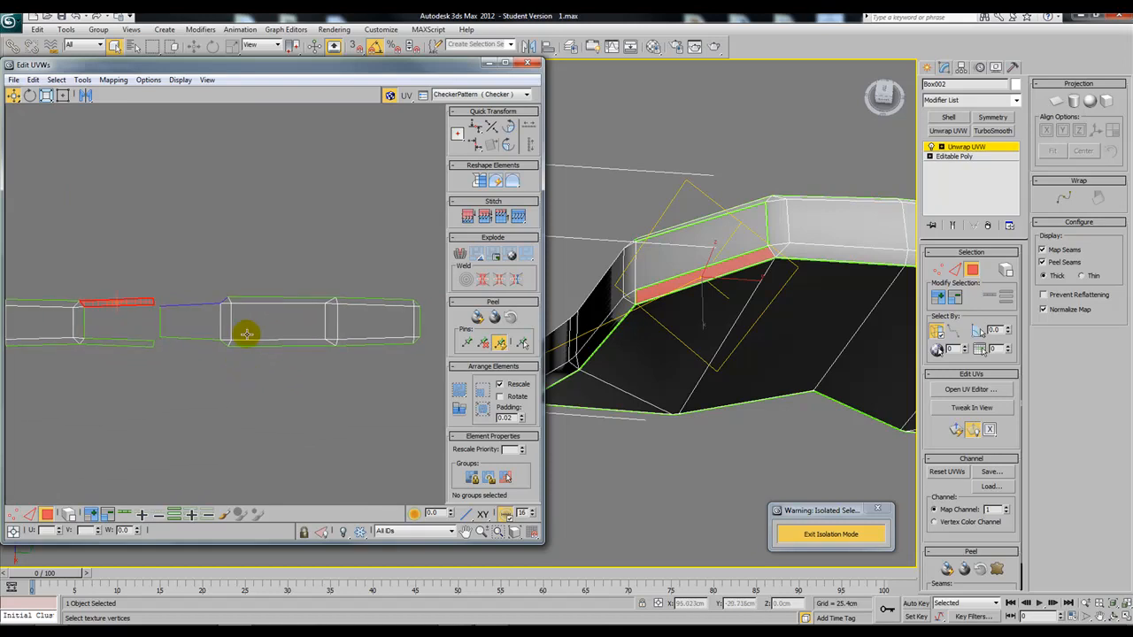
click(375, 339)
drag(375, 339, 279, 330)
click(312, 389)
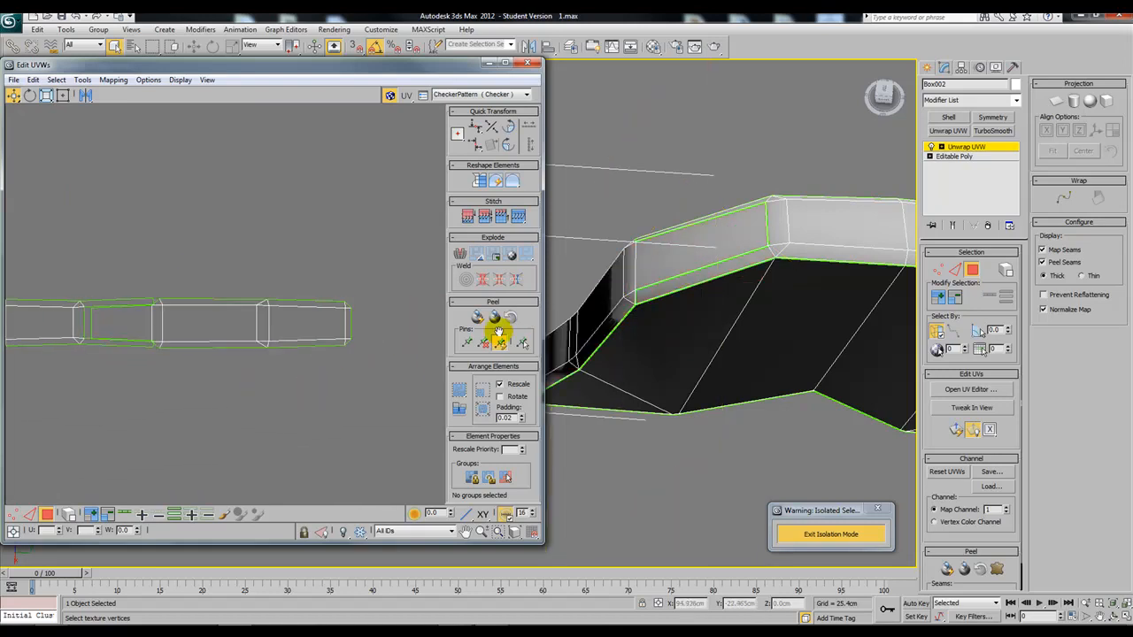
At vertex level, weld the overlapping upper UV vertices where the middle and end strips meet
click(941, 147)
click(938, 269)
scroll(240, 328, up, 5)
middle_drag(252, 355, 256, 306)
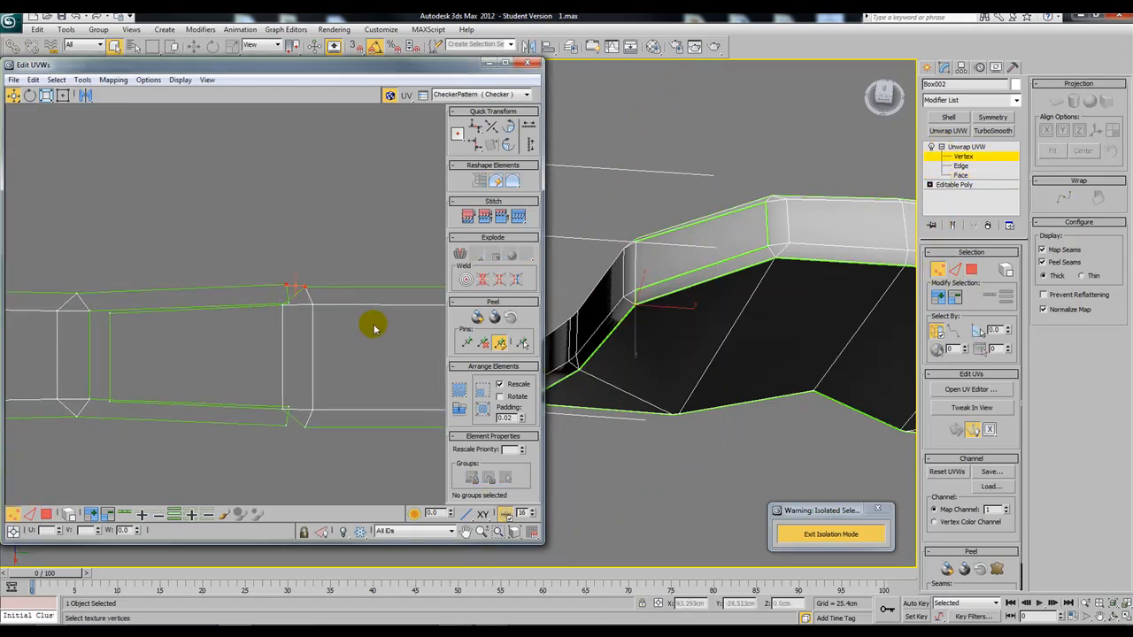
key(ctrl+w)
drag(299, 320, 293, 322)
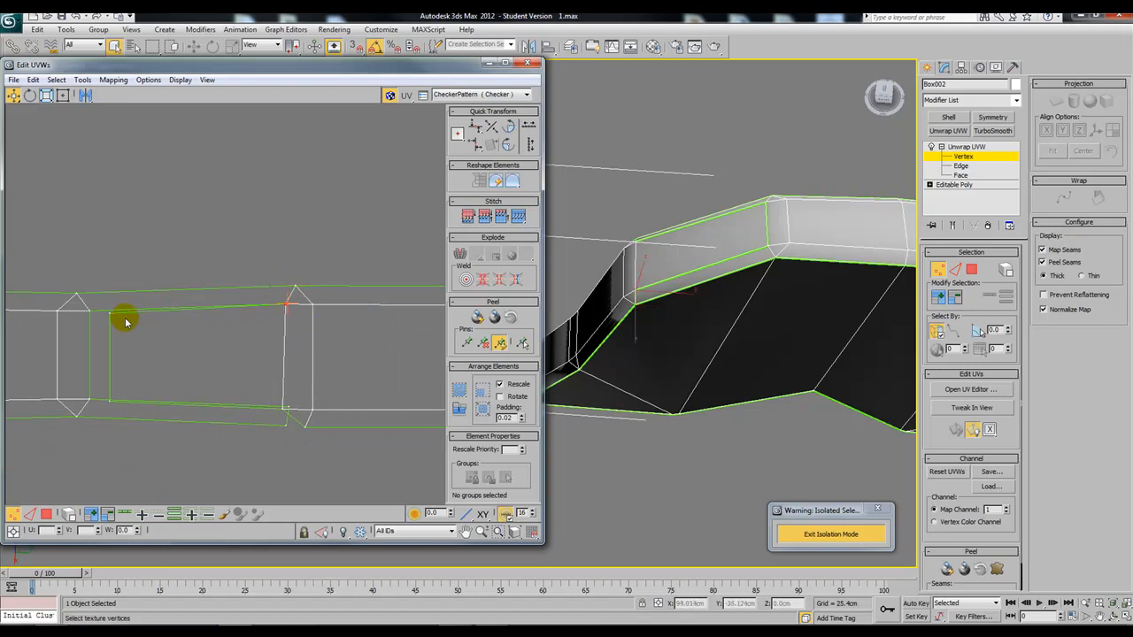
drag(91, 320, 93, 321)
key(ctrl+w)
Weld the remaining lower UV vertices at the same join so the two strips form one cluster
drag(85, 407, 85, 406)
key(ctrl+w)
click(98, 309)
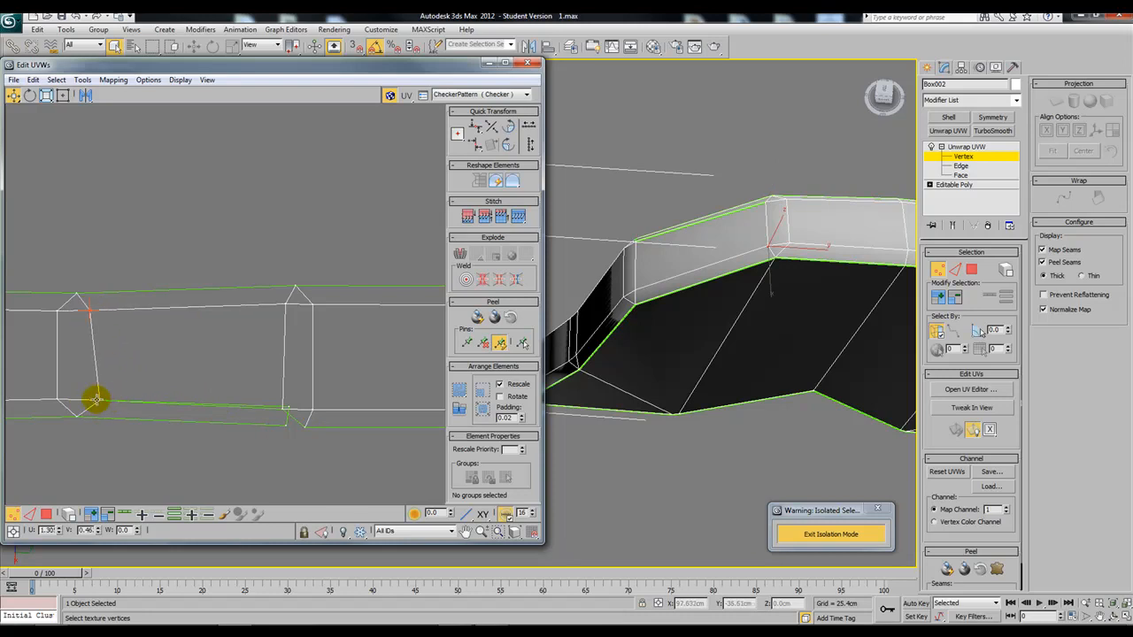
drag(283, 403, 298, 416)
key(ctrl+w)
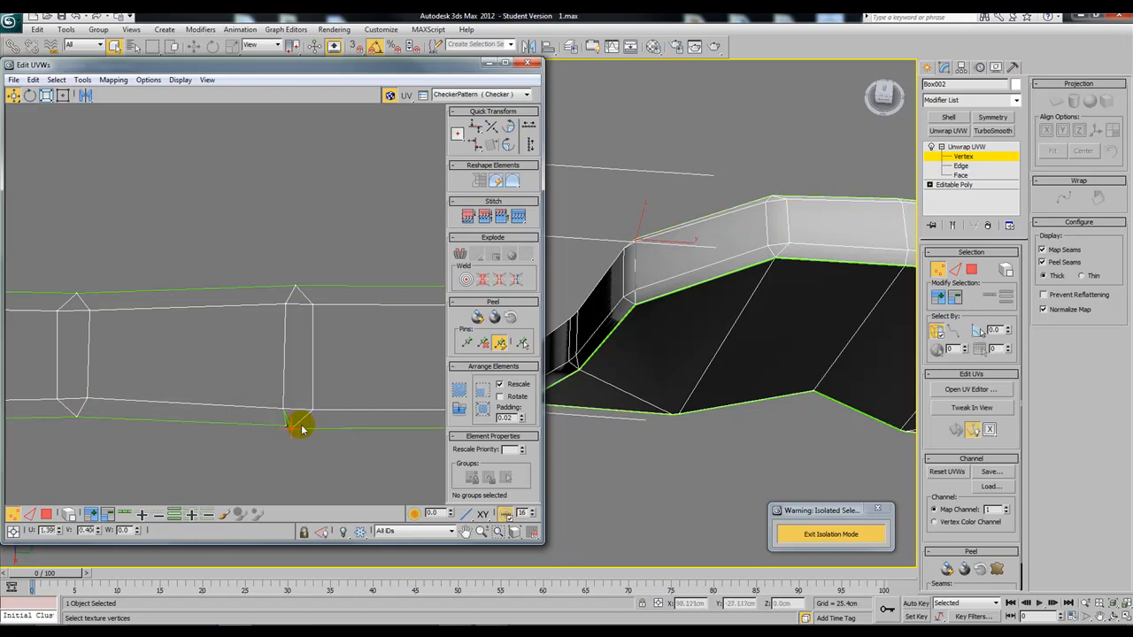
drag(270, 438, 269, 440)
key(ctrl+w)
Select all vertices of the remaining rim strip and slide it against the open end of the joined strip
scroll(292, 426, down, 3)
scroll(295, 404, up, 5)
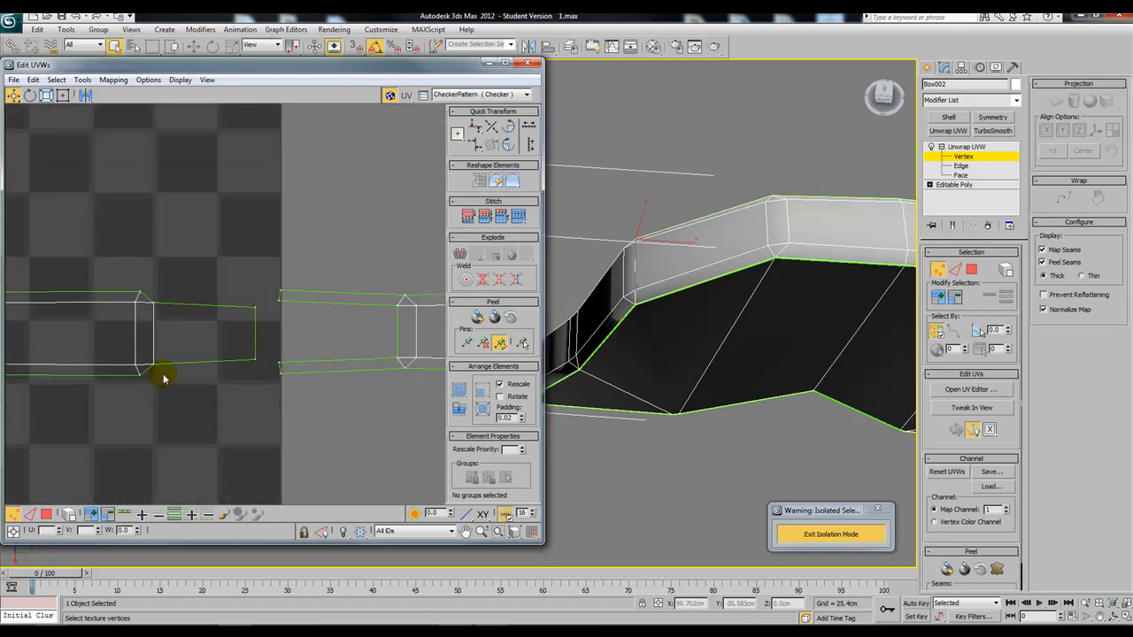
scroll(177, 380, down, 2)
middle_drag(133, 375, 265, 380)
drag(376, 413, 23, 282)
middle_drag(345, 385, 258, 372)
drag(204, 362, 309, 362)
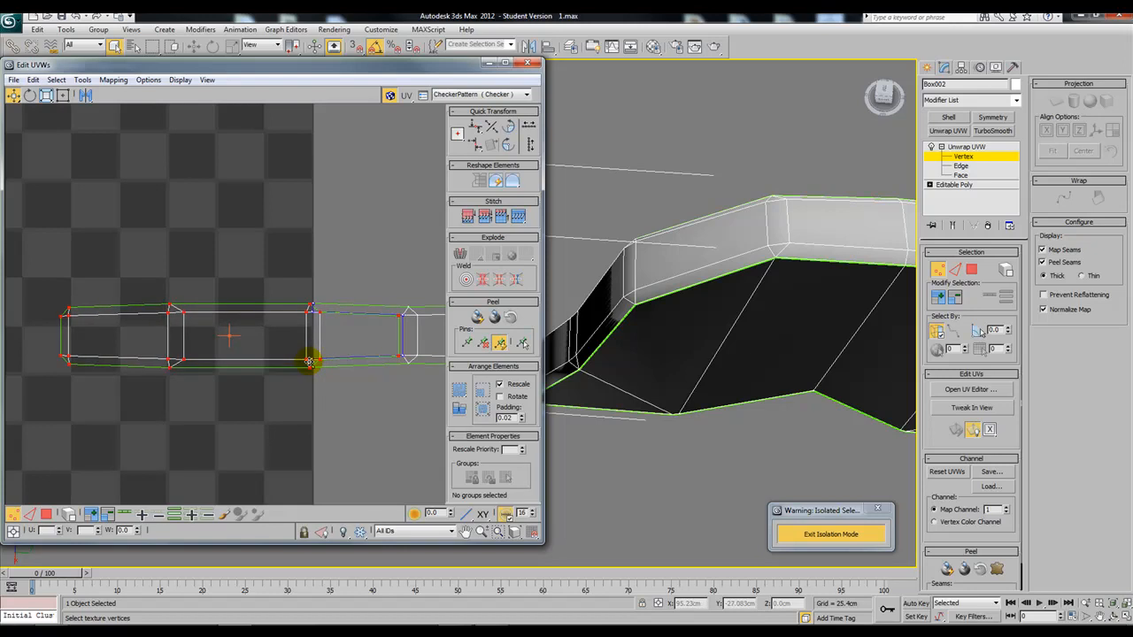
Weld the overlapping UV vertices at this second join to make one continuous rim strip
scroll(366, 403, up, 2)
click(312, 336)
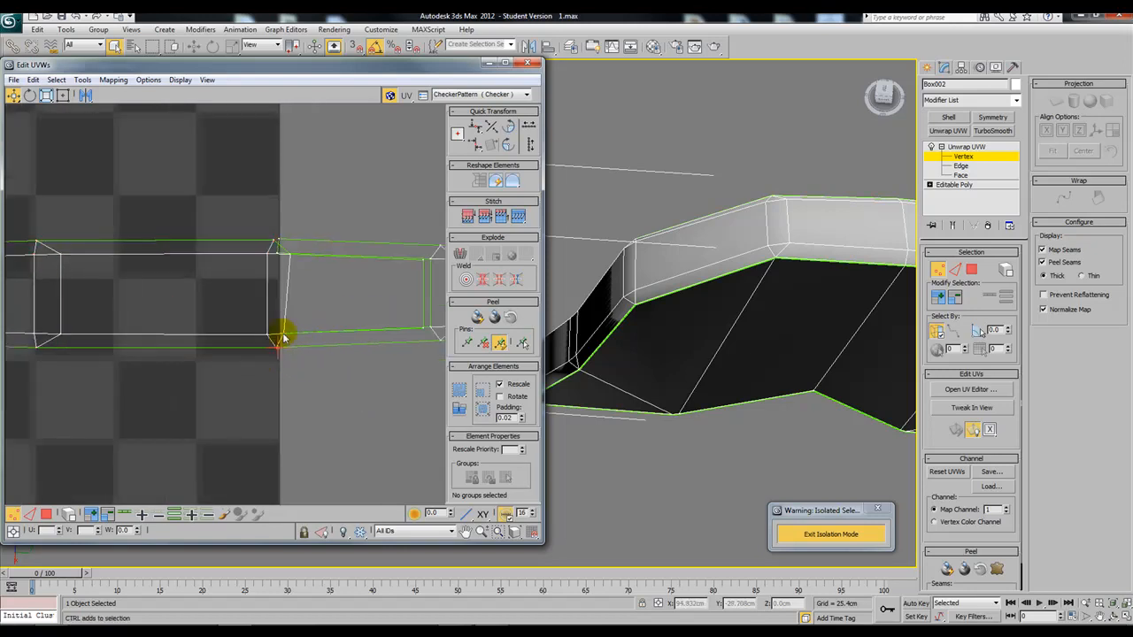
drag(281, 254, 305, 268)
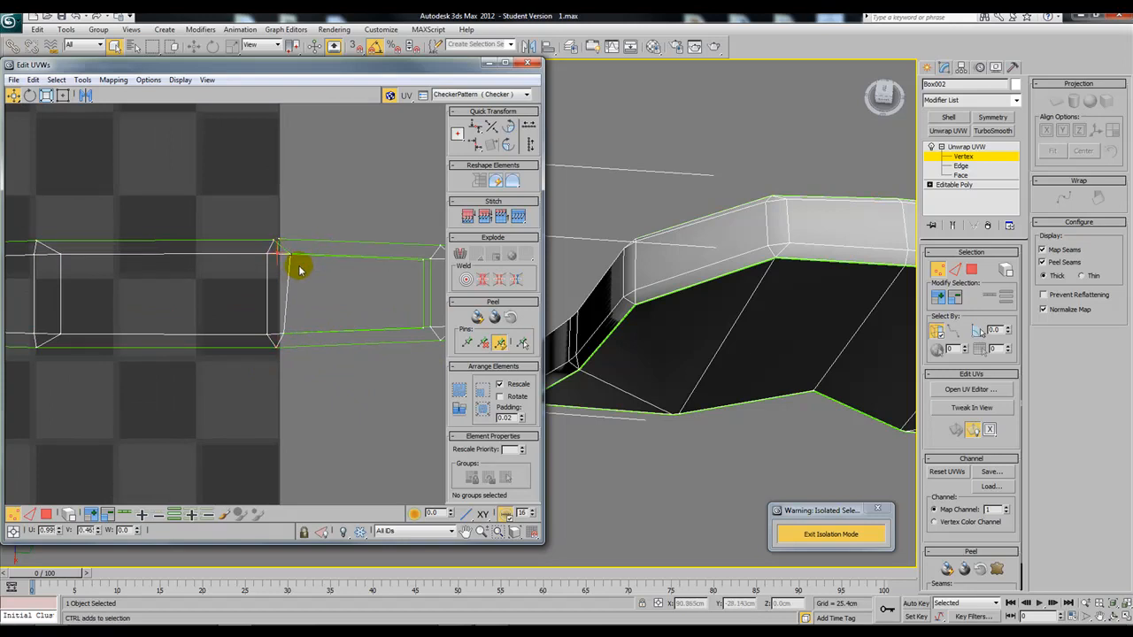
drag(283, 249, 288, 250)
middle_drag(349, 266, 248, 287)
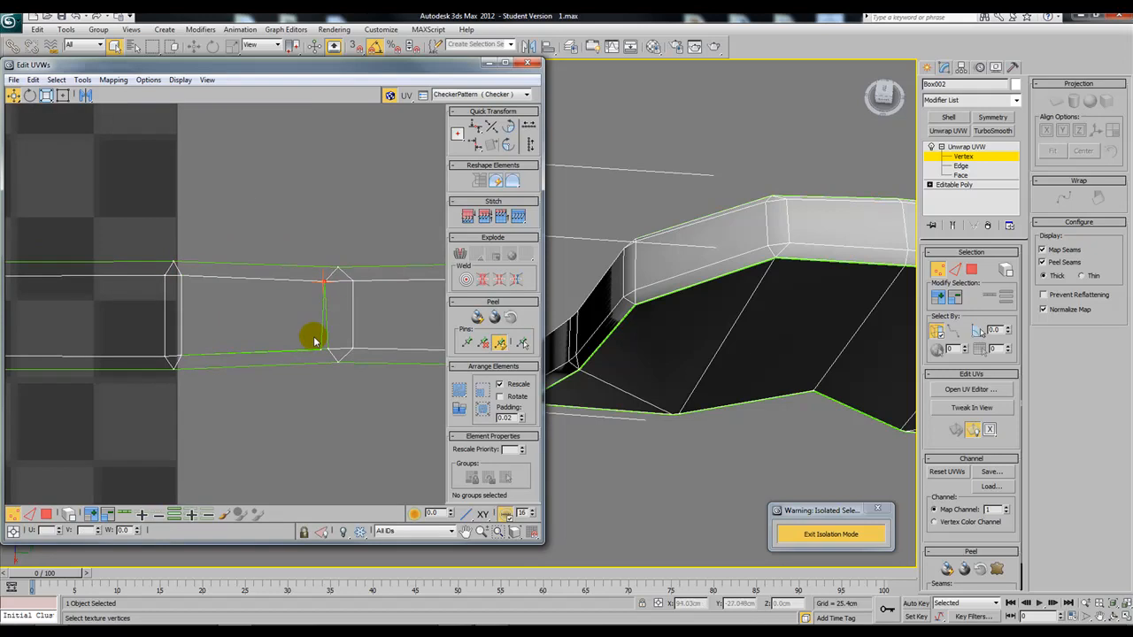
scroll(331, 376, down, 5)
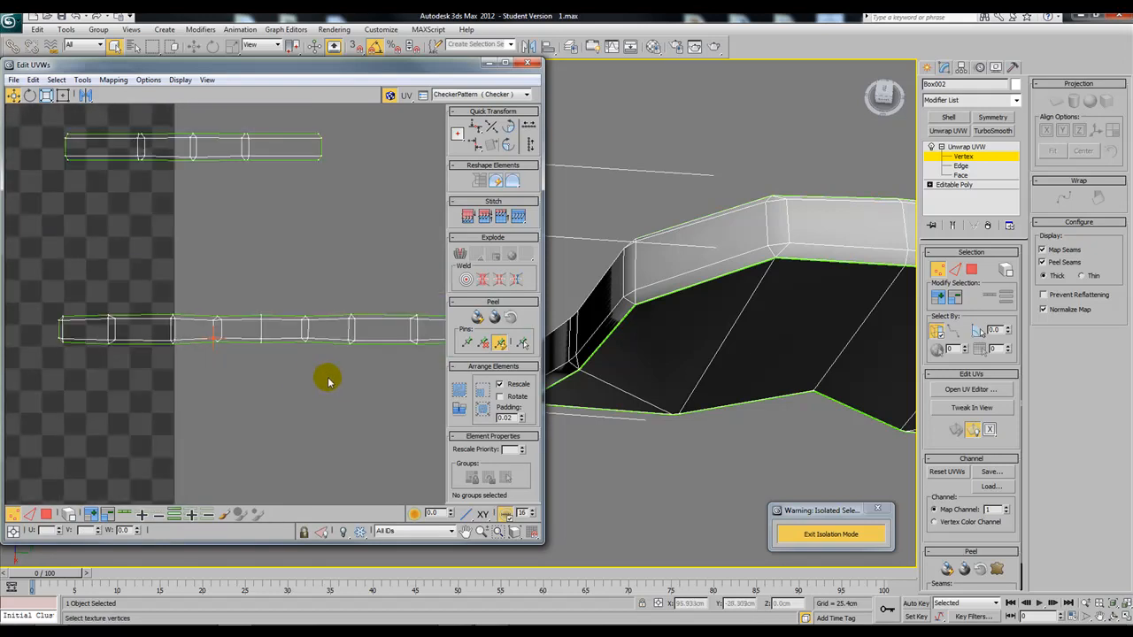
scroll(354, 375, down, 2)
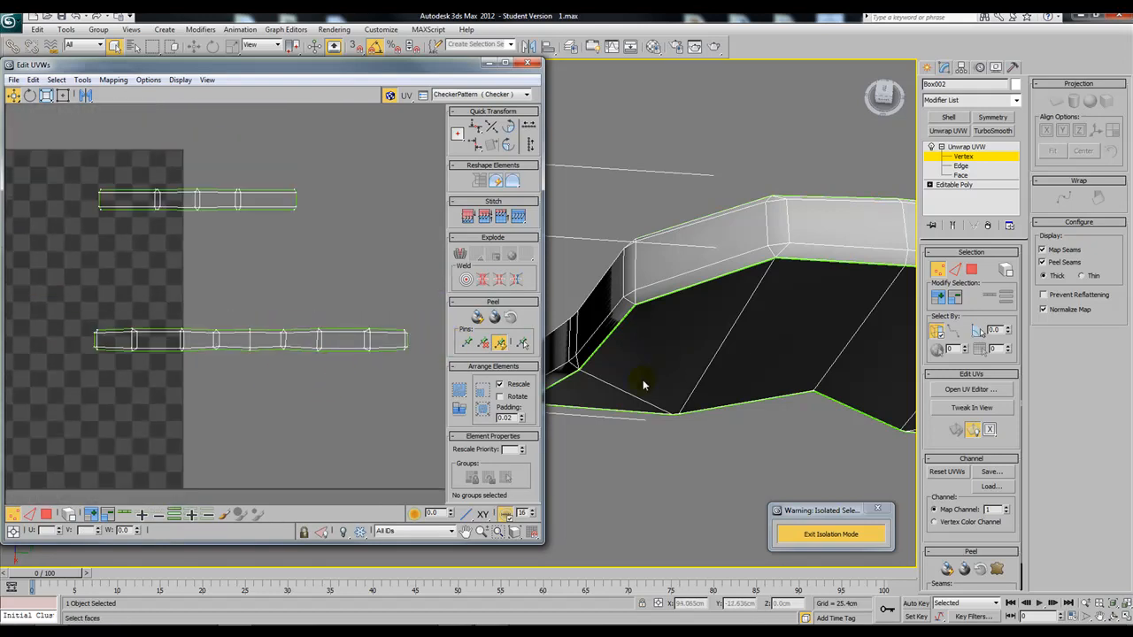
At face level, select the underside and end faces of the leg's foot to identify their UV clusters
alt+middle_drag(656, 363, 678, 354)
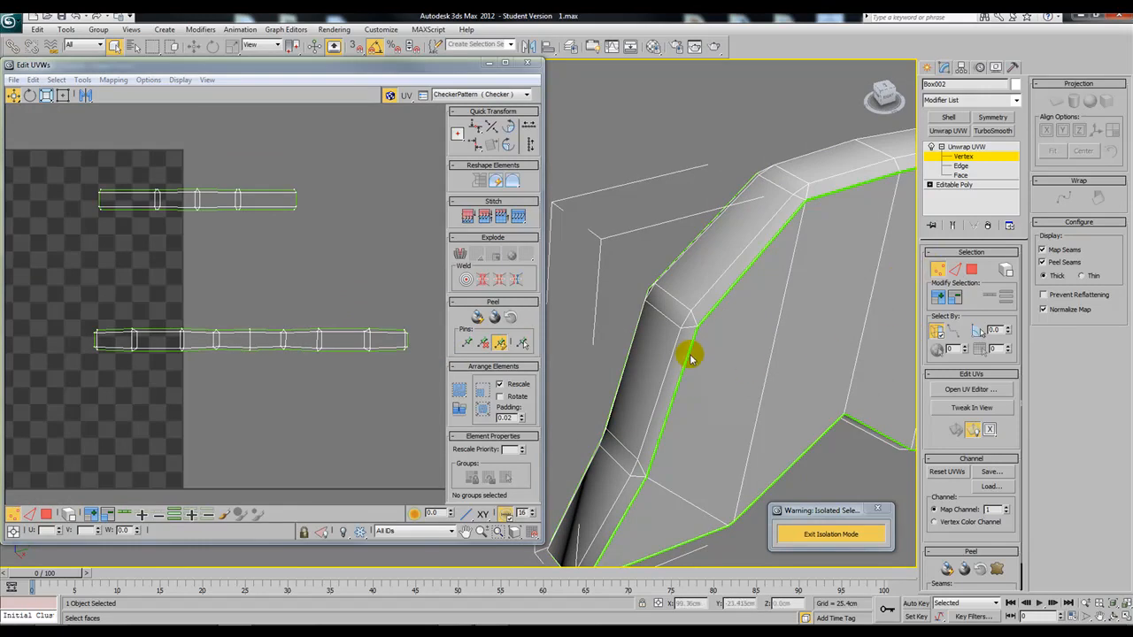
click(957, 271)
click(970, 271)
alt+middle_drag(787, 392, 752, 341)
click(666, 365)
ctrl+click(600, 343)
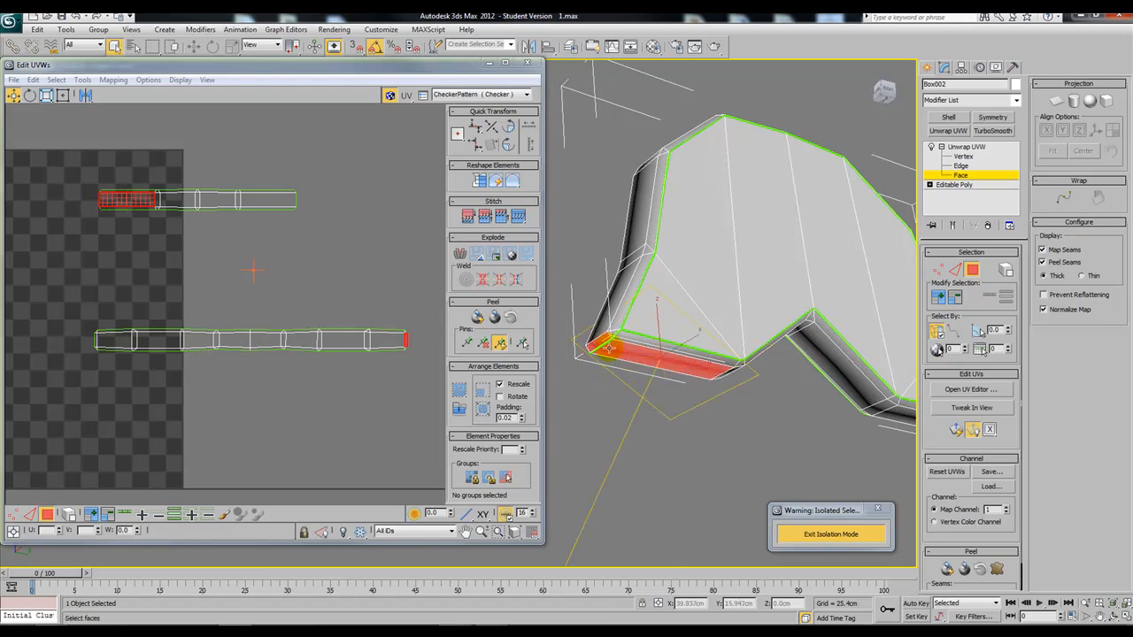
alt+middle_drag(657, 392, 683, 389)
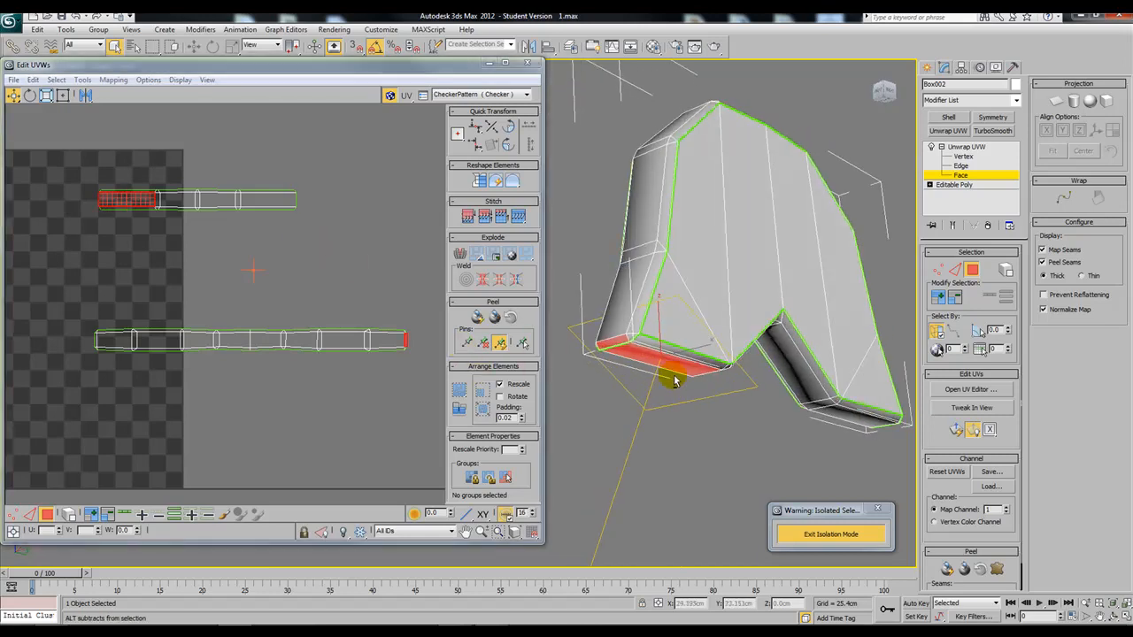
Examine the narrow end face of the foot to see where the joined rim strip ends
scroll(655, 374, up, 4)
click(802, 358)
middle_drag(381, 355, 289, 337)
scroll(289, 336, up, 3)
click(760, 372)
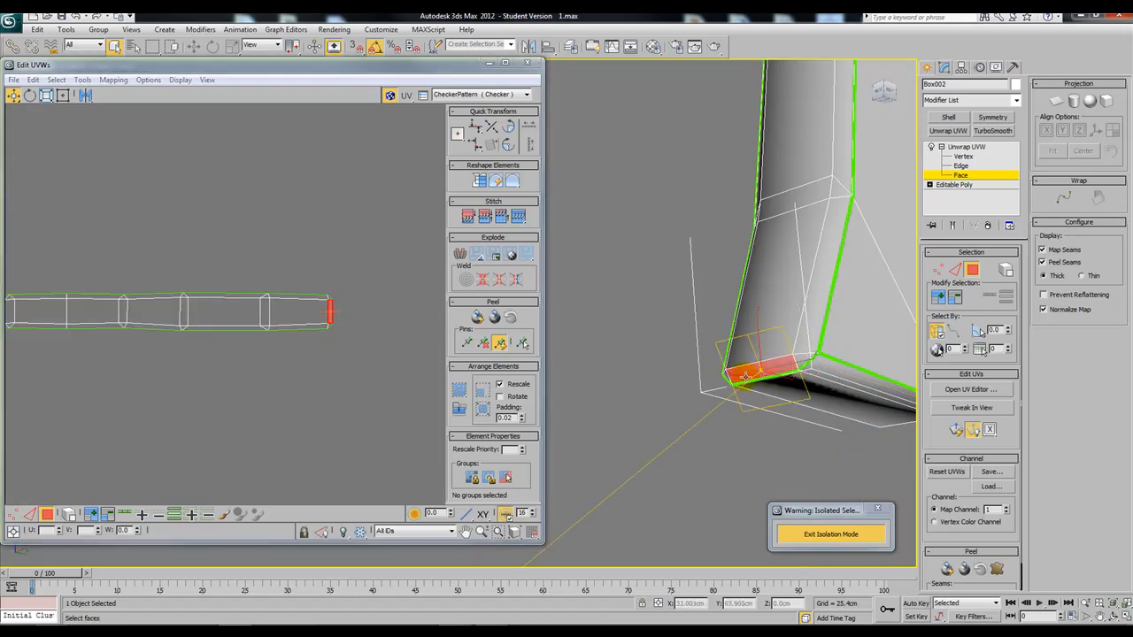
mouse_move(754, 378)
alt+middle_down()
mouse_move(682, 392)
mouse_move(739, 410)
mouse_move(799, 367)
mouse_move(783, 308)
mouse_move(752, 362)
alt+middle_up()
click(713, 296)
middle_drag(243, 329, 303, 340)
scroll(312, 305, down, 5)
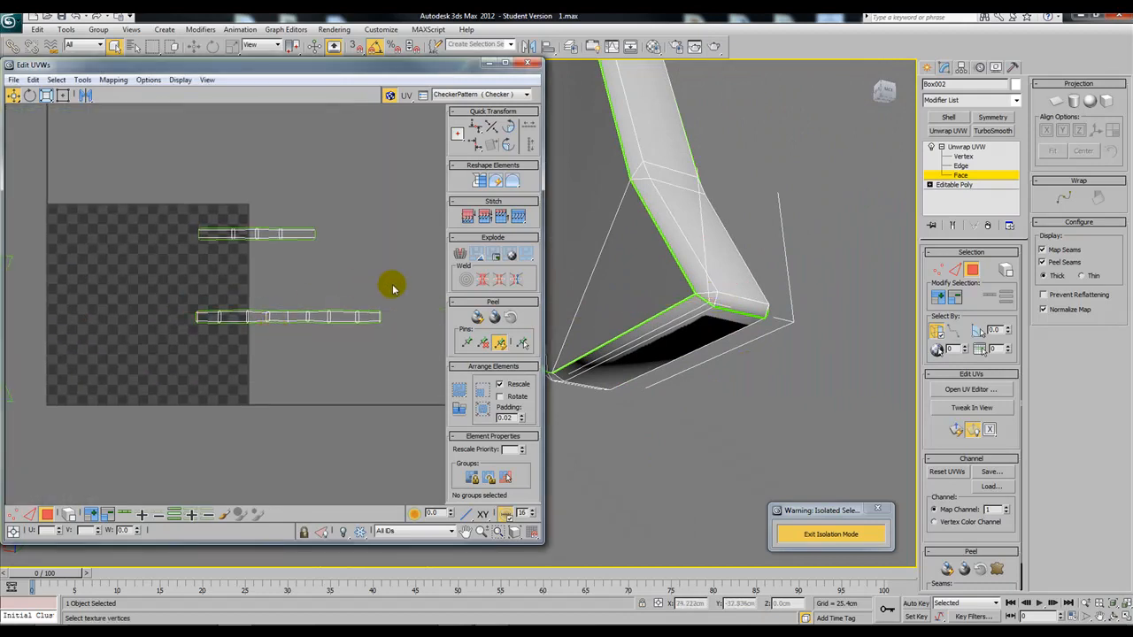
Move the joined rim strip just below the shorter underside strip and display CheckerPattern on the leg
click(253, 319)
drag(253, 319, 223, 252)
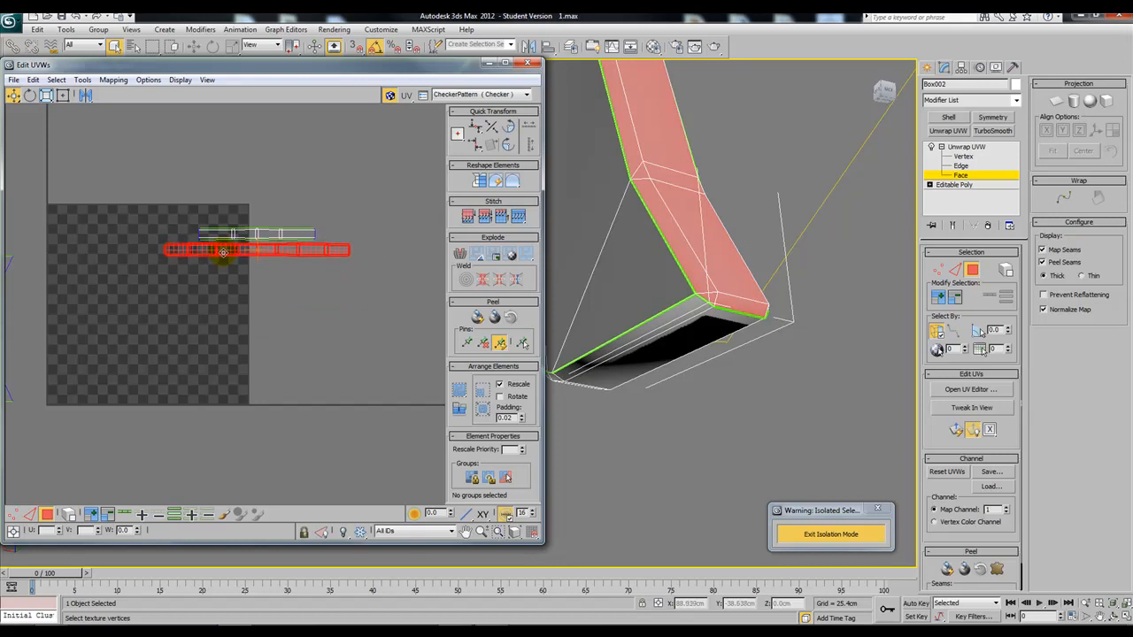
click(497, 94)
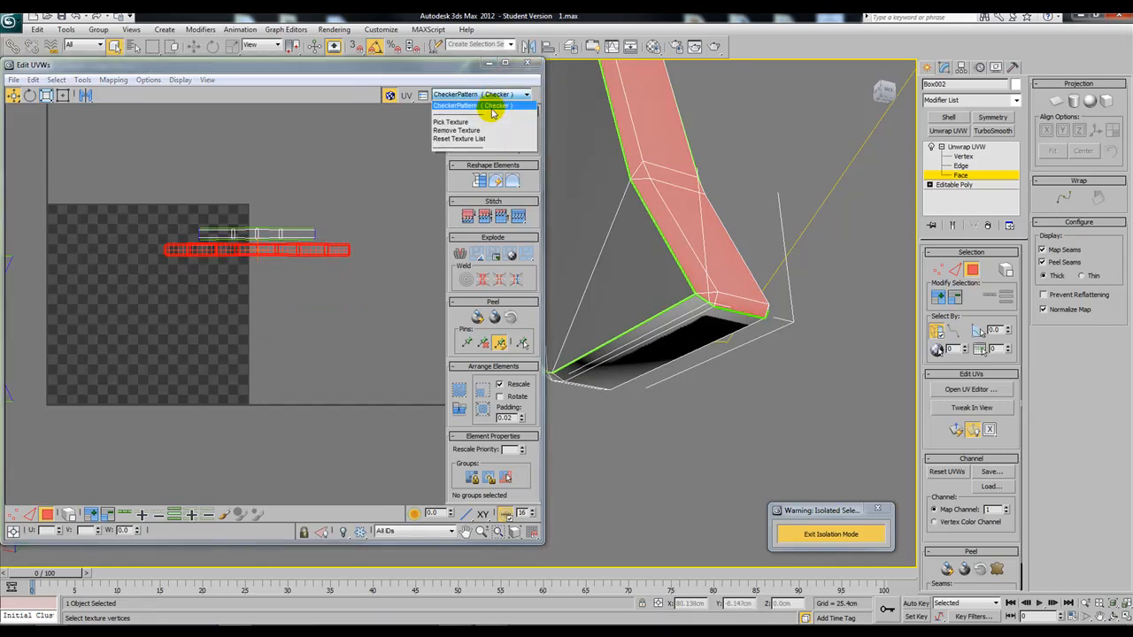
click(495, 108)
click(759, 442)
alt+middle_drag(637, 465, 668, 442)
scroll(667, 443, down, 4)
alt+middle_drag(635, 401, 691, 370)
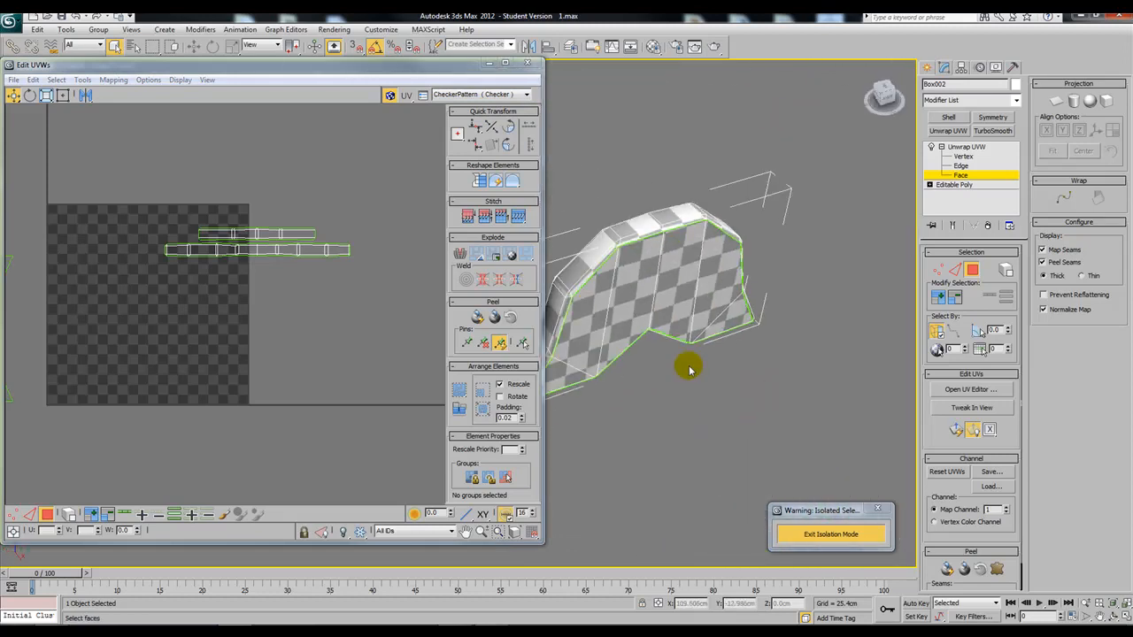
Move the leg's two large side-face clusters into the upper-left part of the texture square
middle_drag(119, 288, 221, 293)
scroll(218, 295, down, 1)
drag(145, 276, 71, 409)
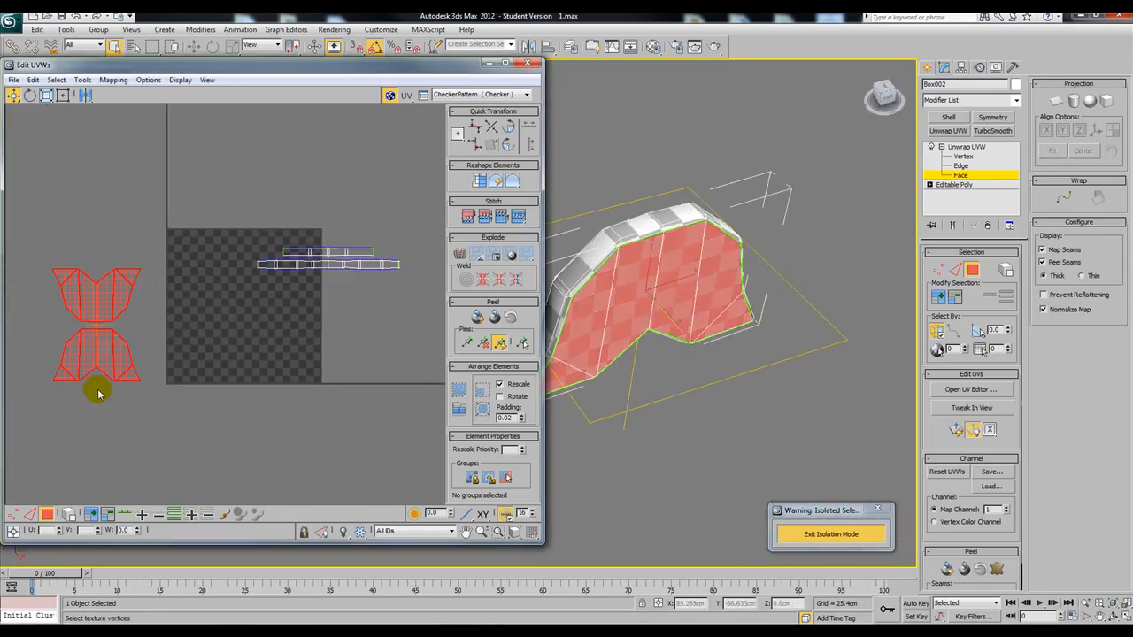
drag(105, 356, 220, 323)
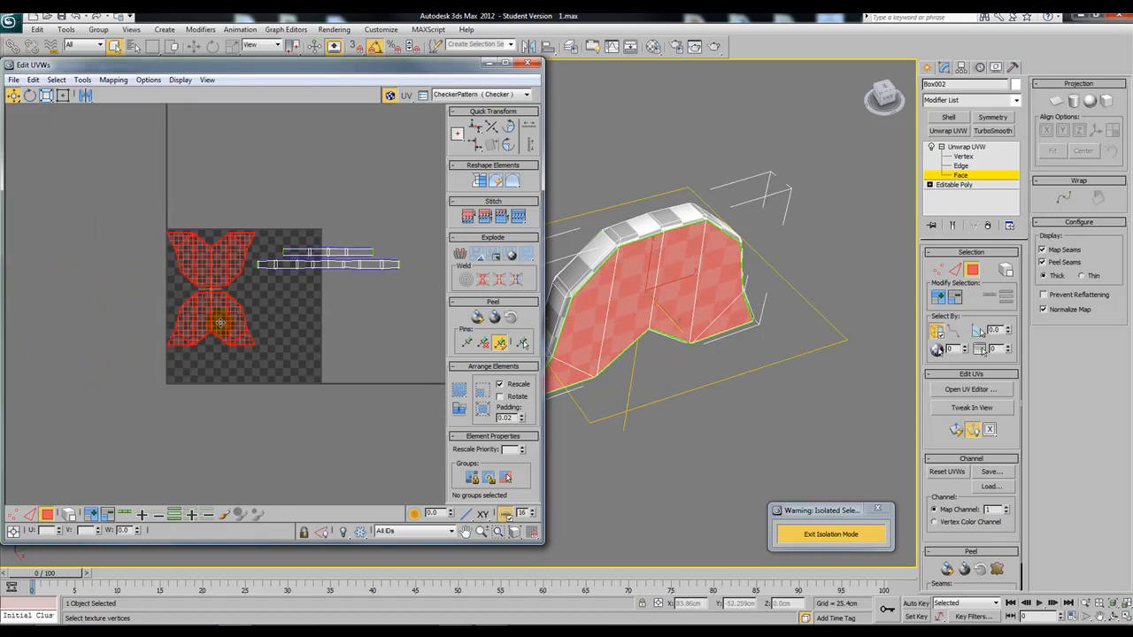
click(415, 308)
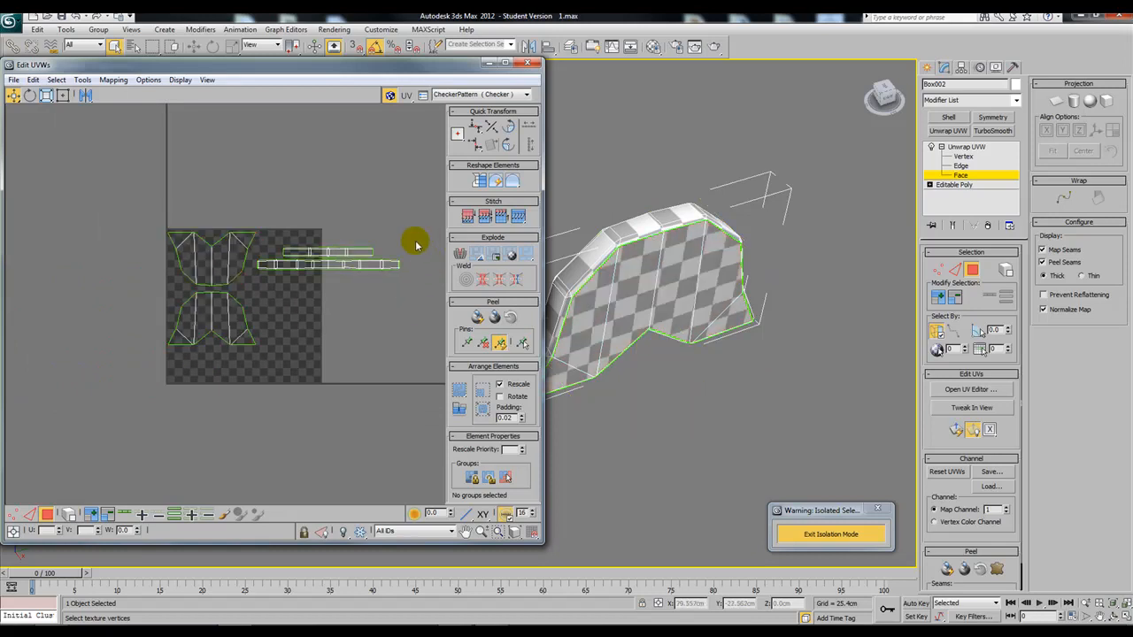
Stand both strip clusters upright inside the texture square beside the side-face clusters, and check the checker pattern on the leg
drag(270, 286, 224, 286)
scroll(336, 313, up, 2)
click(63, 94)
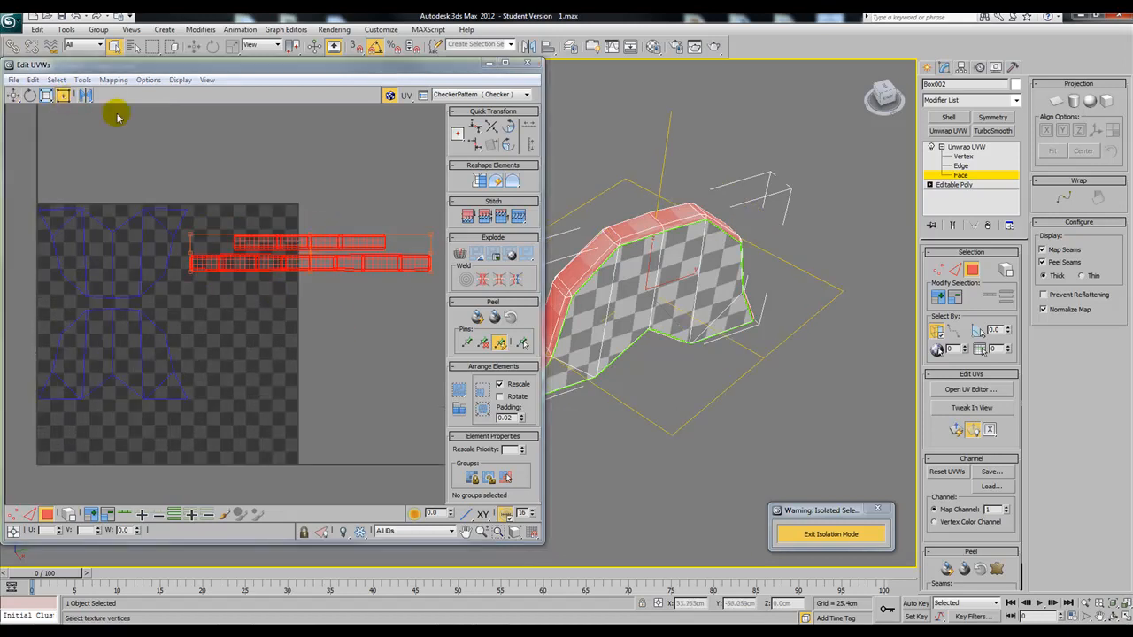
drag(310, 232, 236, 336)
click(595, 180)
alt+middle_drag(596, 183, 669, 296)
scroll(692, 325, up, 3)
alt+middle_drag(731, 324, 611, 324)
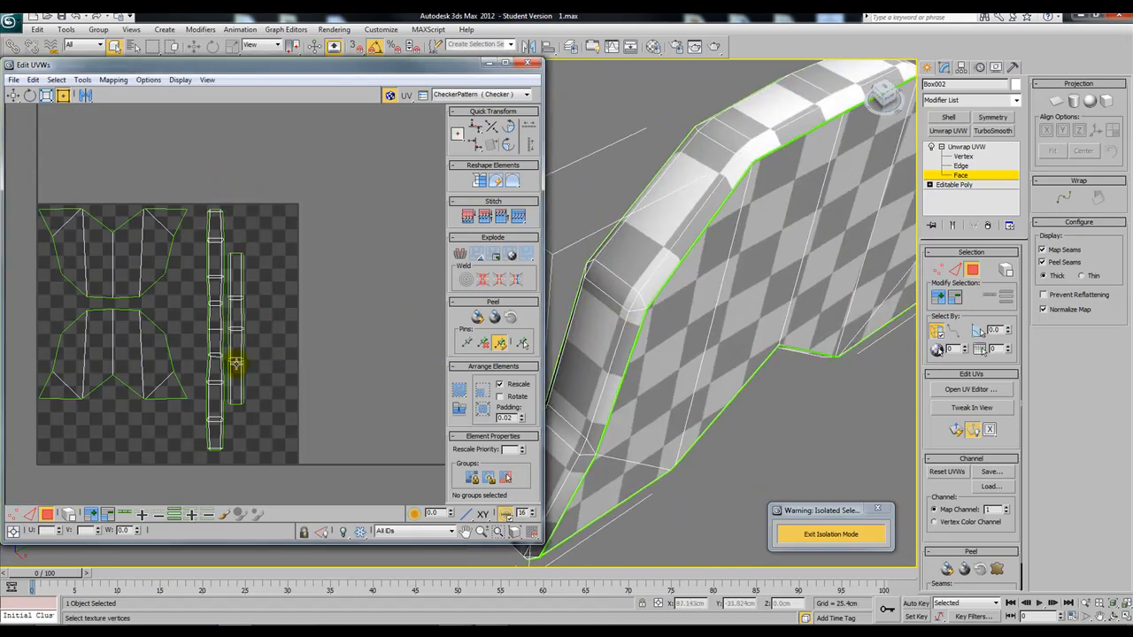
middle_drag(76, 337, 177, 345)
scroll(184, 348, up, 2)
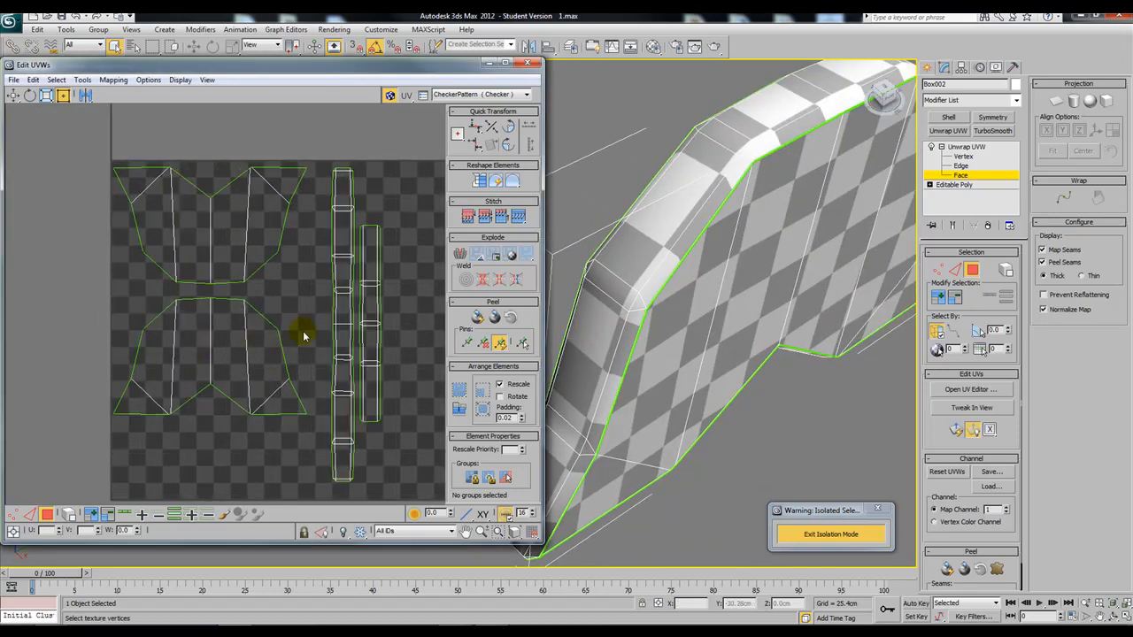
Collapse the leg's Unwrap UVW modifier into the Editable Poly and exit isolation mode
right_click(956, 148)
click(1008, 264)
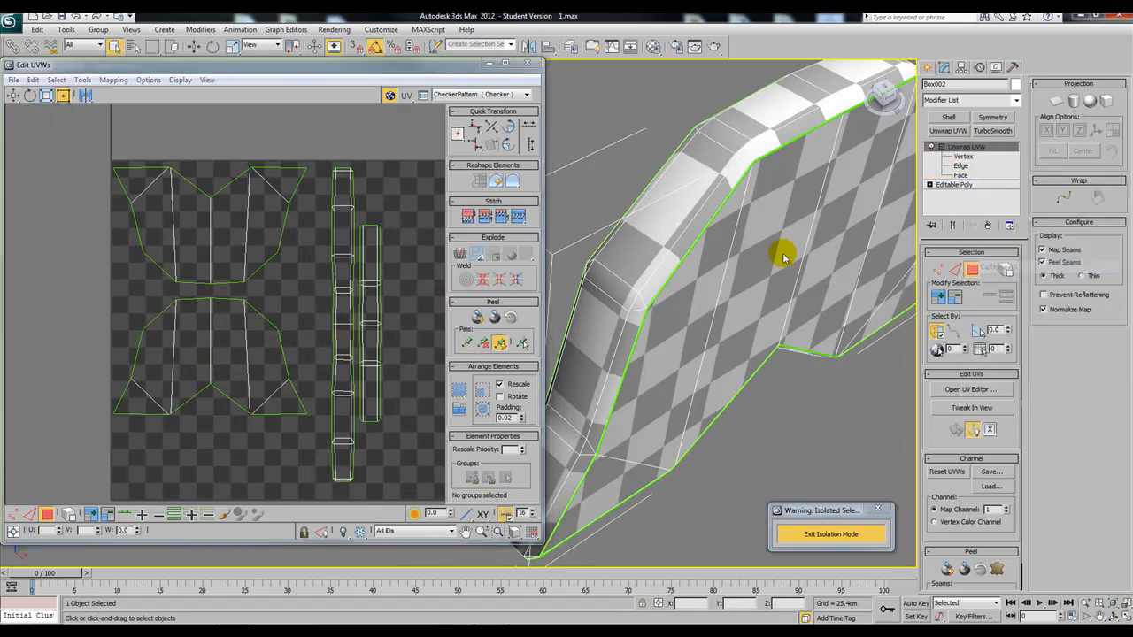
scroll(557, 310, down, 8)
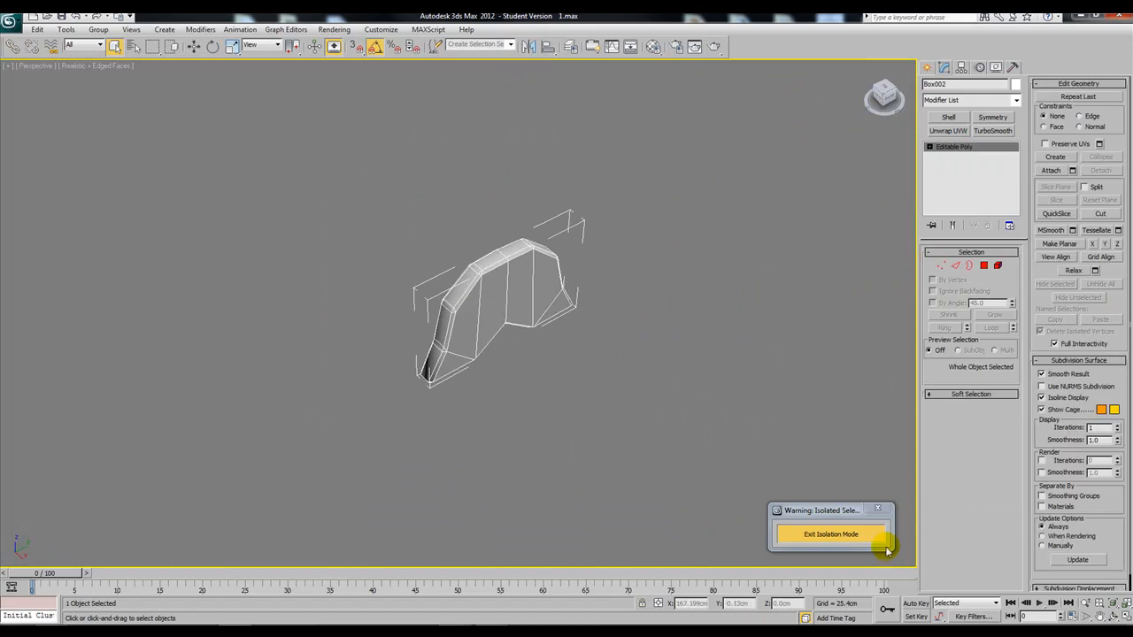
click(841, 534)
Add a Symmetry modifier to the leg with mirror axis Z and Flip enabled
scroll(805, 399, up, 5)
scroll(763, 387, down, 1)
middle_drag(763, 387, 384, 415)
scroll(602, 391, down, 3)
middle_drag(699, 386, 510, 404)
scroll(510, 403, up, 4)
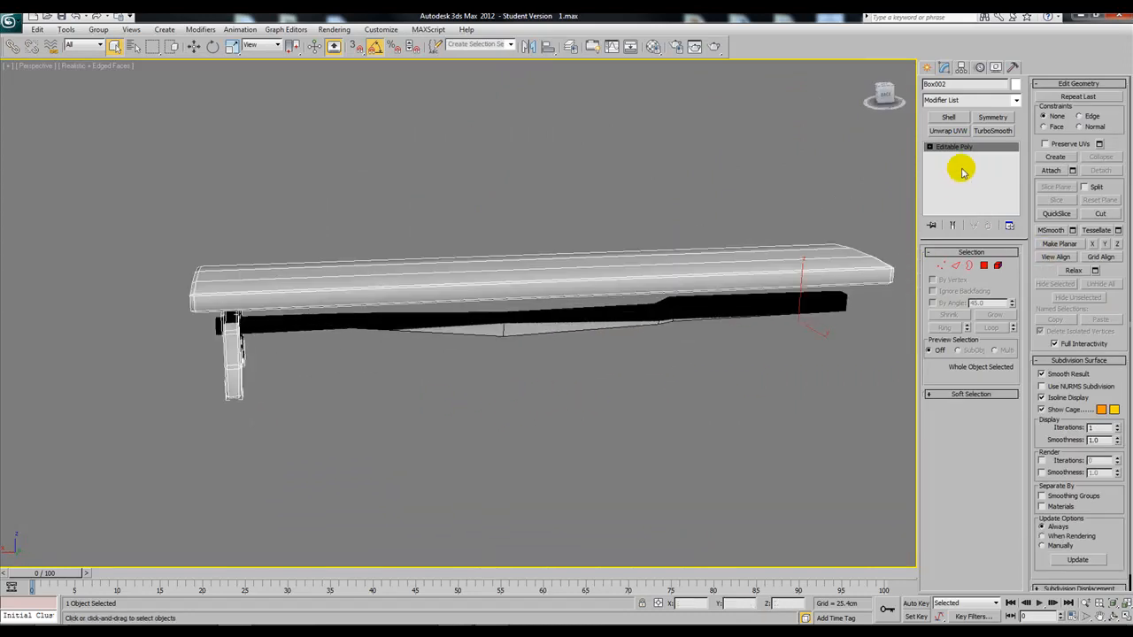
click(992, 117)
middle_drag(827, 256, 519, 296)
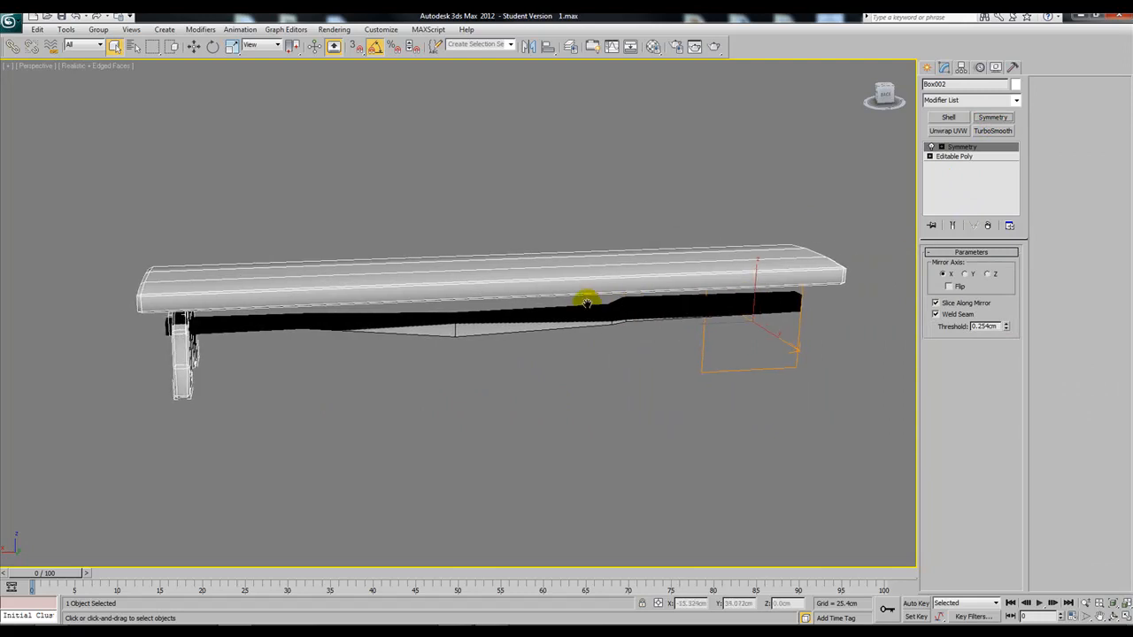
click(987, 273)
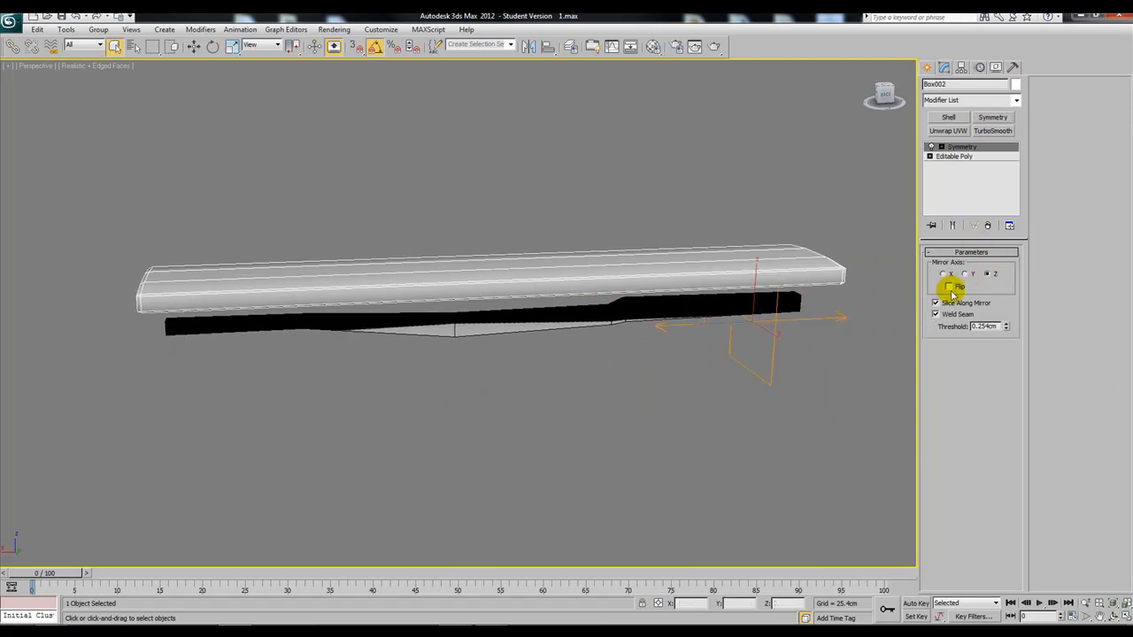
click(950, 288)
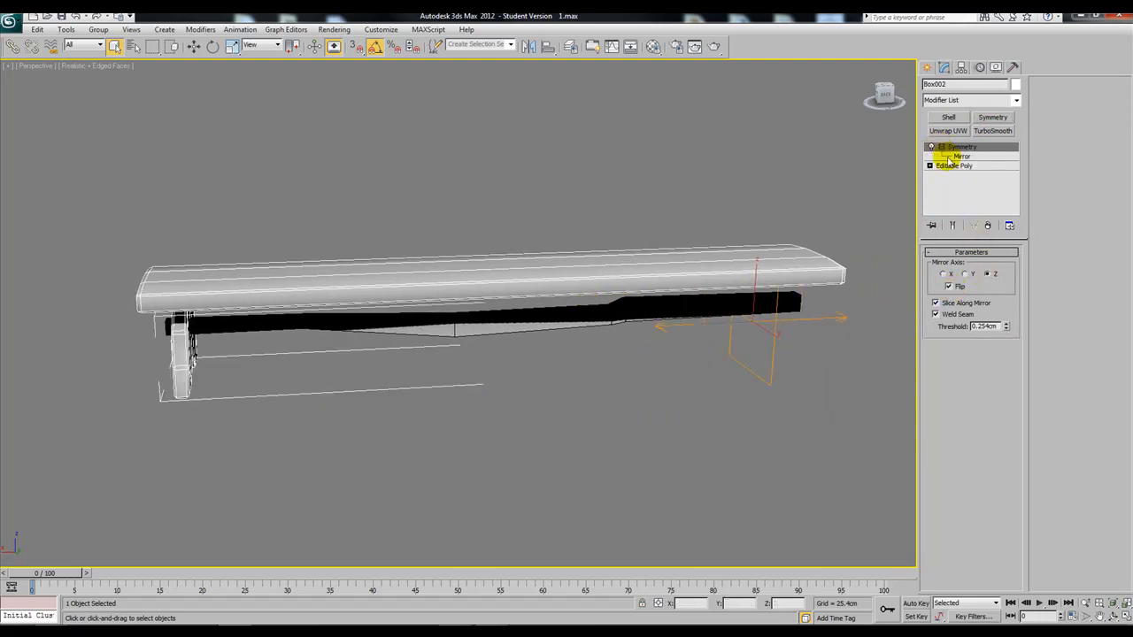
Move the Symmetry modifier's Mirror gizmo along X to the bench's centre so the leg is mirrored at the opposite end
click(960, 157)
drag(837, 322, 650, 382)
alt+middle_drag(681, 380, 625, 366)
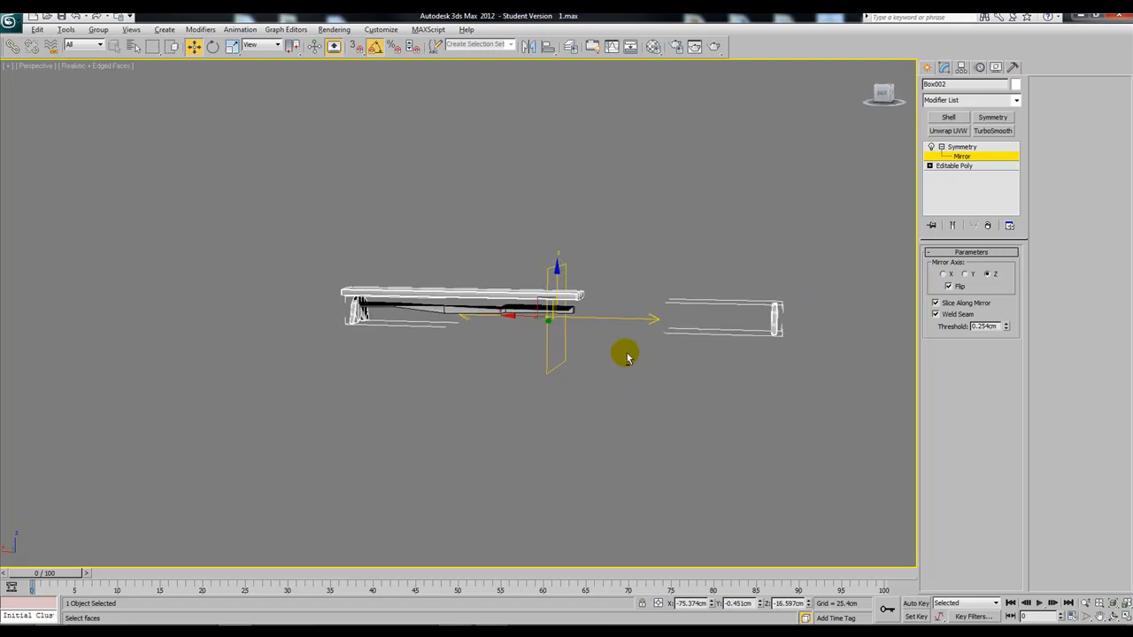
drag(648, 318, 716, 360)
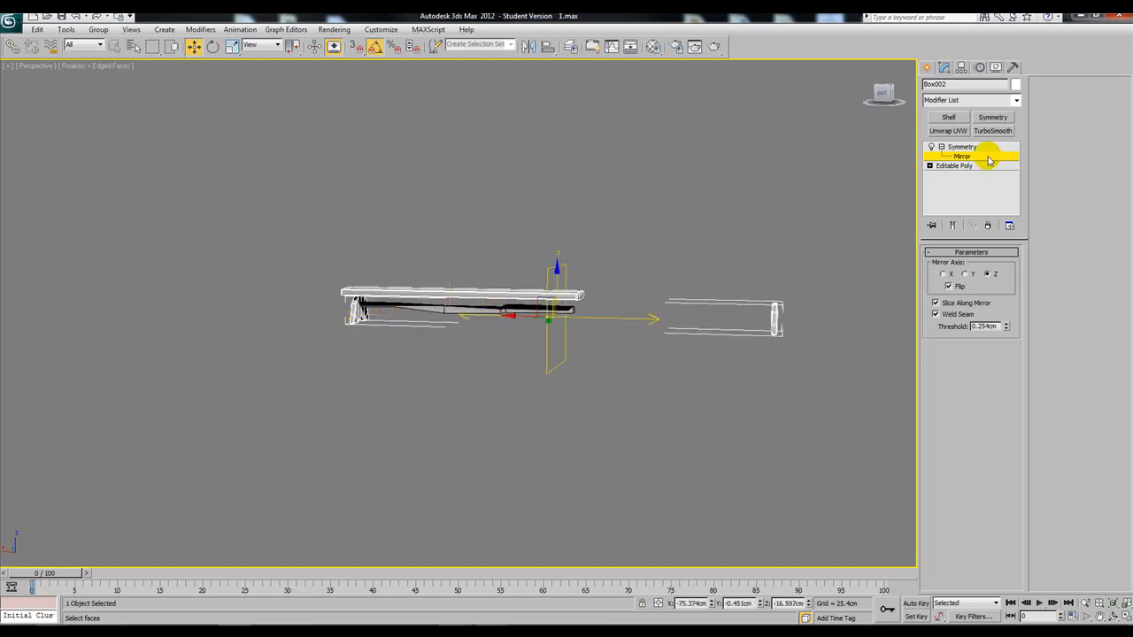
click(1124, 615)
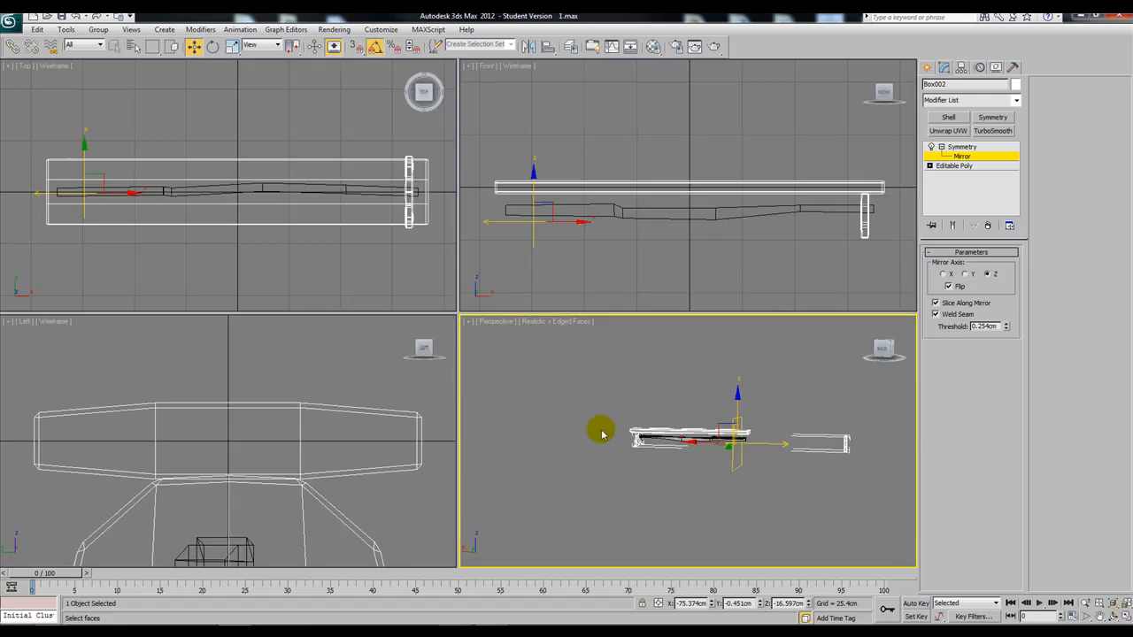
middle_drag(657, 457, 652, 442)
scroll(673, 207, down, 2)
middle_drag(731, 214, 684, 217)
drag(636, 207, 743, 207)
alt+middle_drag(712, 421, 779, 456)
scroll(768, 432, up, 5)
scroll(744, 443, up, 2)
Collapse the legs' Symmetry modifier, add an Unwrap UVW modifier, and open the UV editor in polygon selection mode
right_click(970, 146)
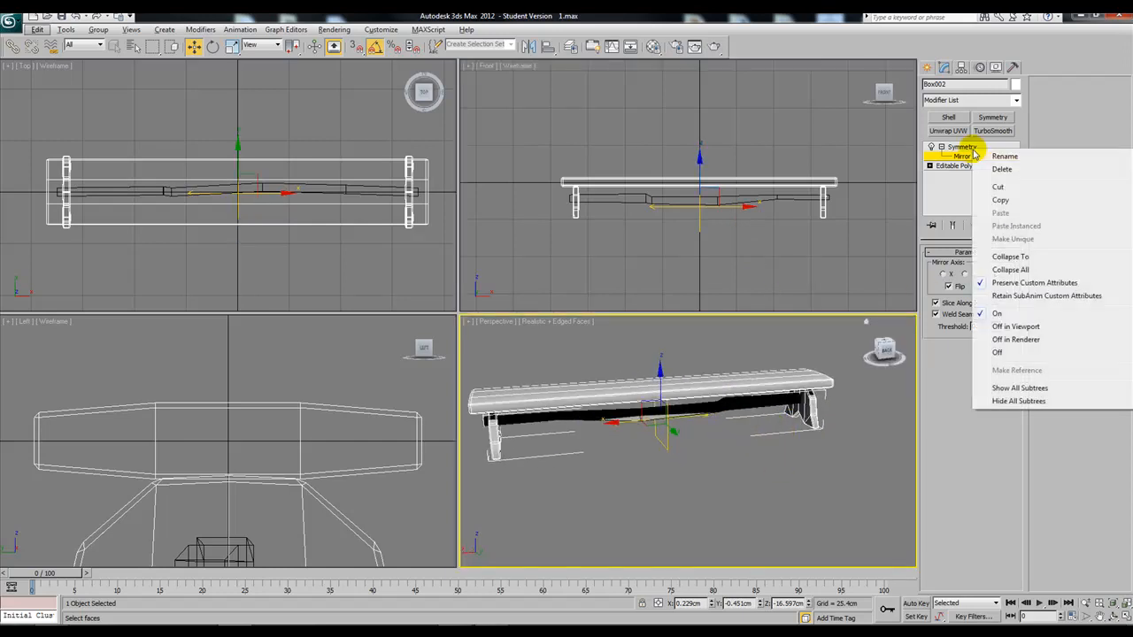
click(1036, 266)
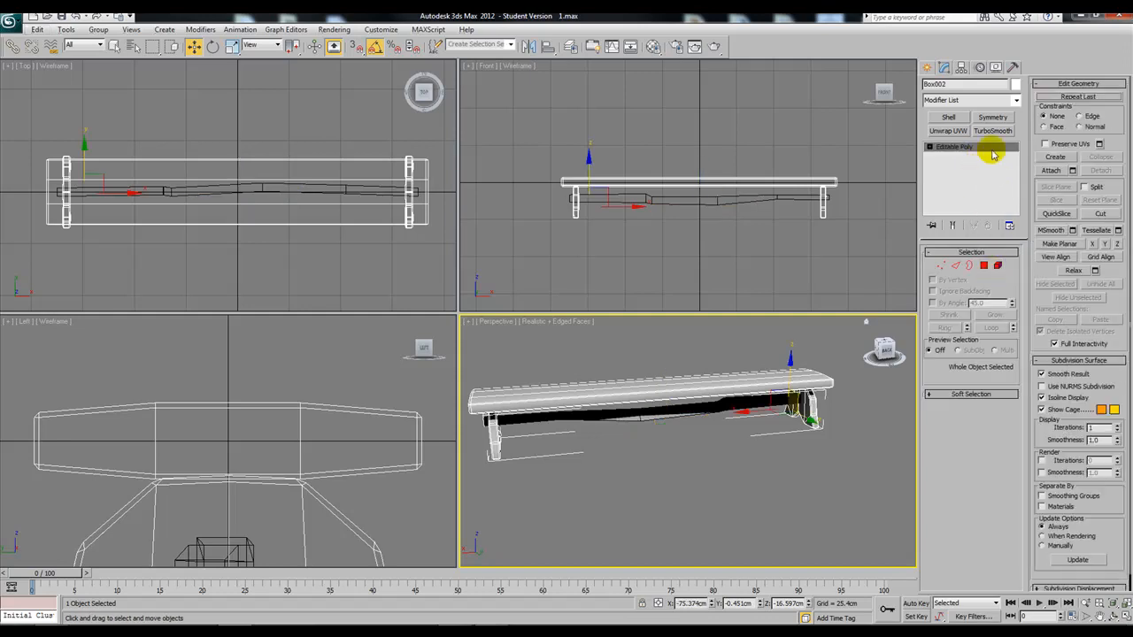
click(949, 131)
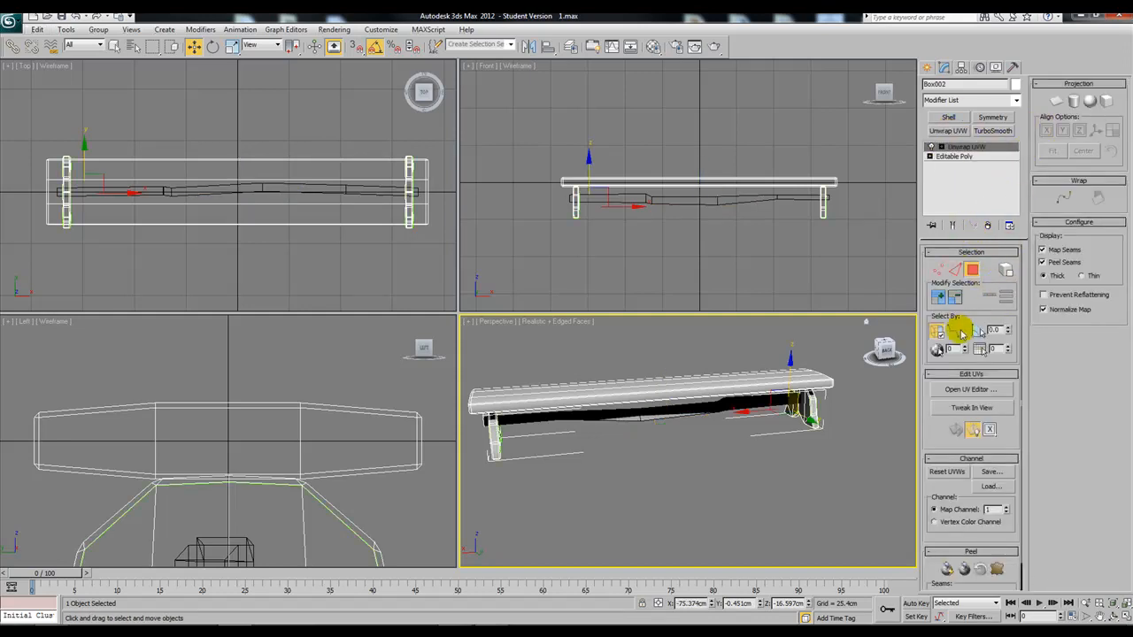
click(970, 390)
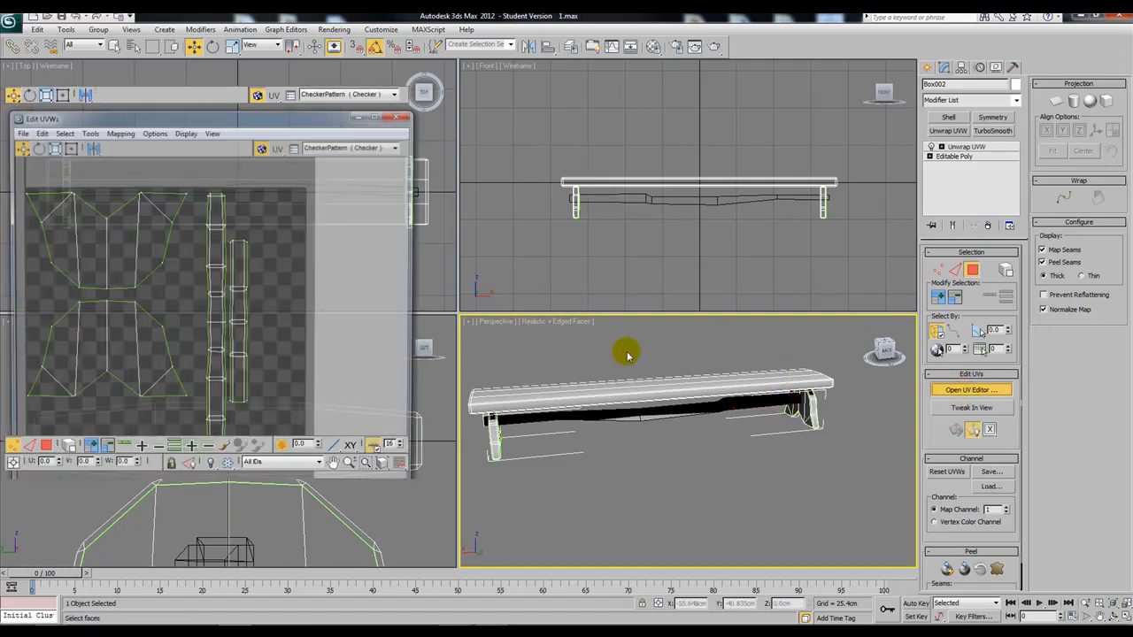
click(974, 269)
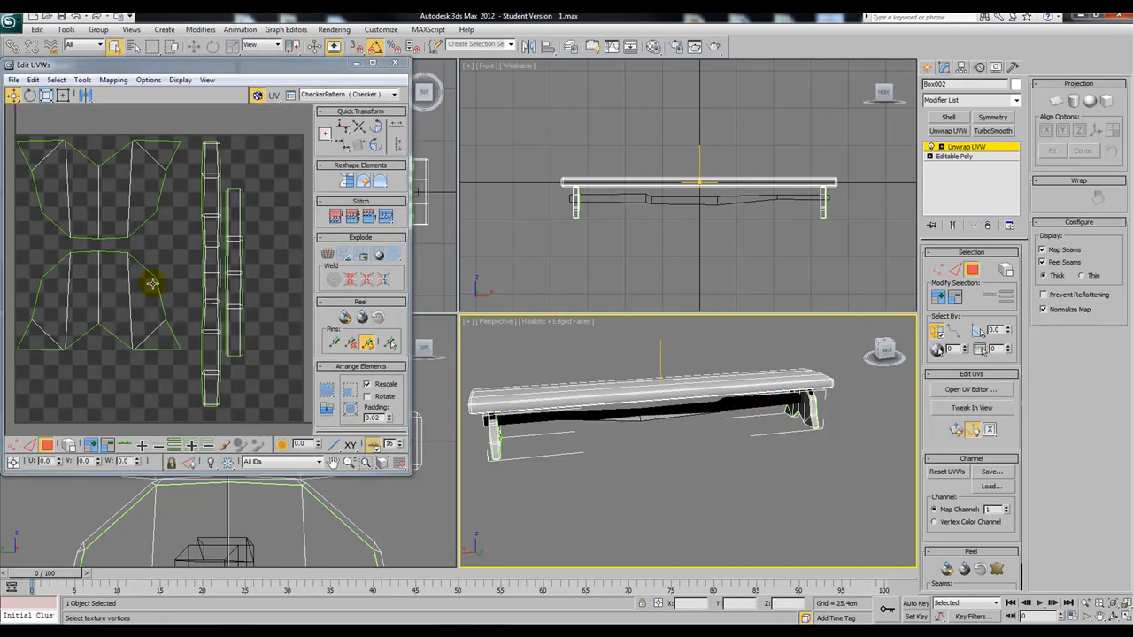
scroll(182, 245, up, 3)
click(247, 239)
drag(248, 241, 285, 268)
key(ctrl+z)
middle_drag(268, 269, 182, 257)
click(214, 250)
key(ctrl+z)
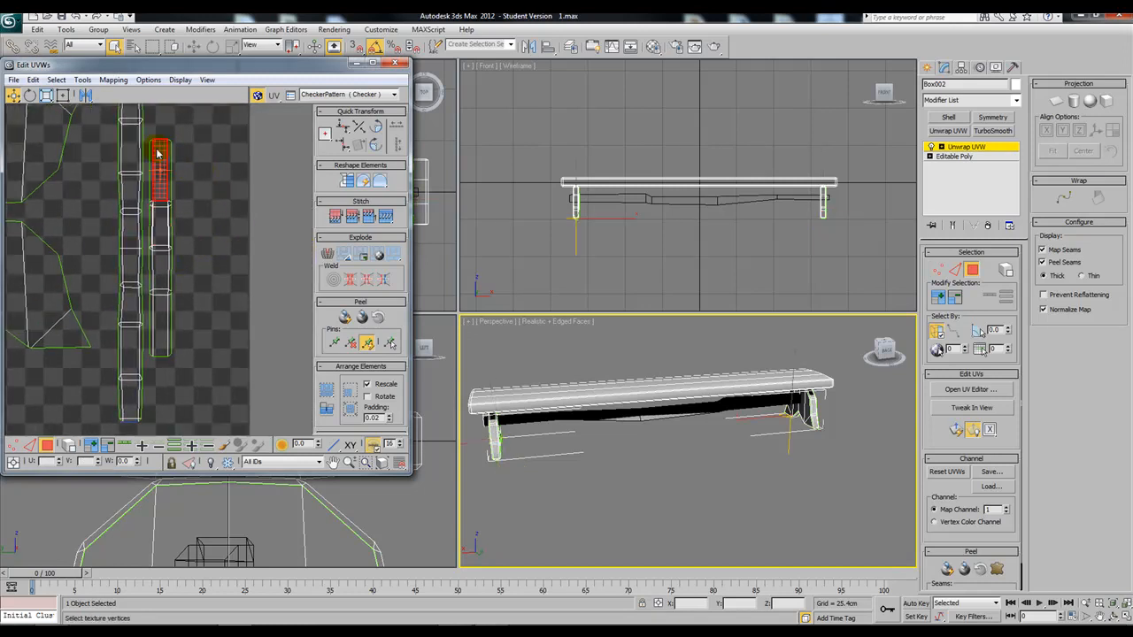
Select leg faces in the perspective view and examine which UV clusters they correspond to in the editor
drag(880, 368, 717, 470)
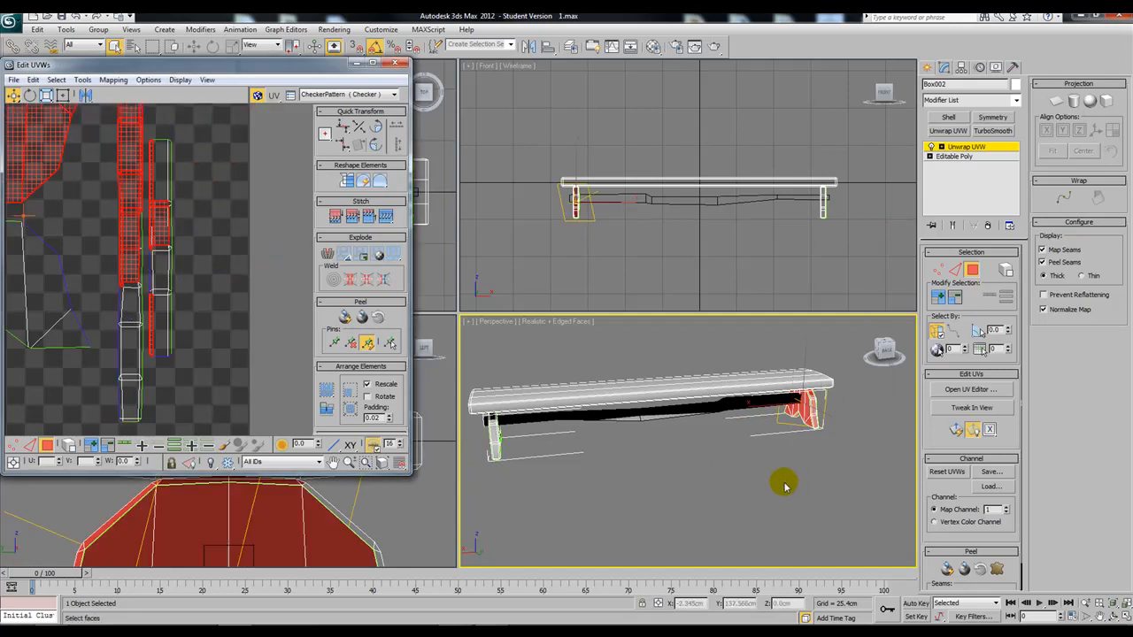
alt+middle_drag(868, 389, 810, 443)
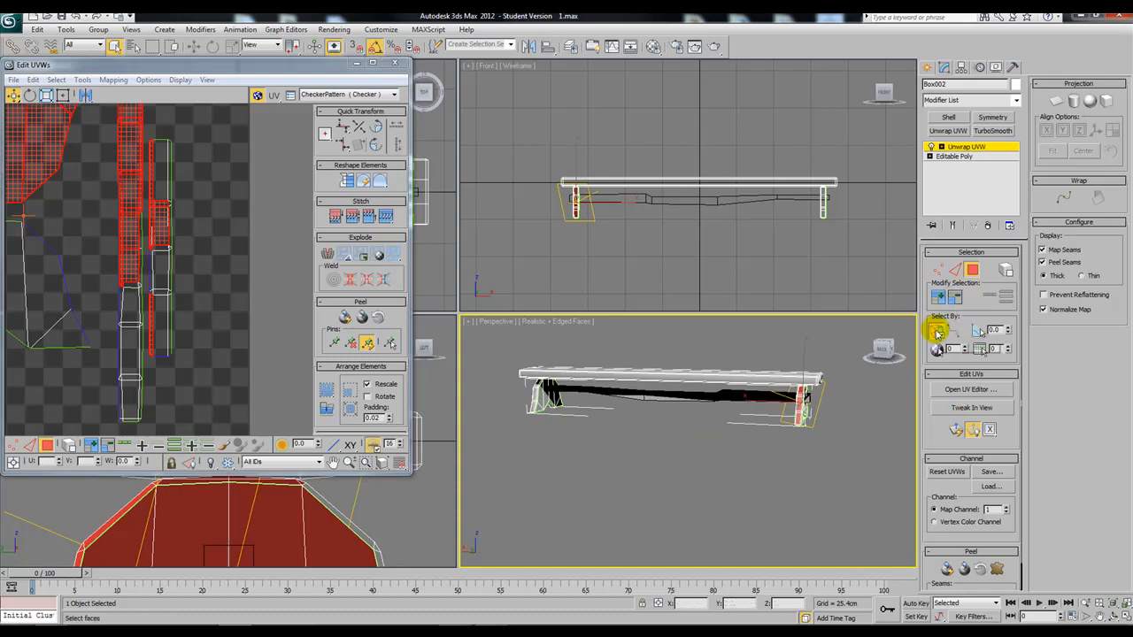
drag(753, 354, 830, 469)
scroll(304, 346, down, 4)
middle_drag(204, 326, 101, 275)
click(223, 302)
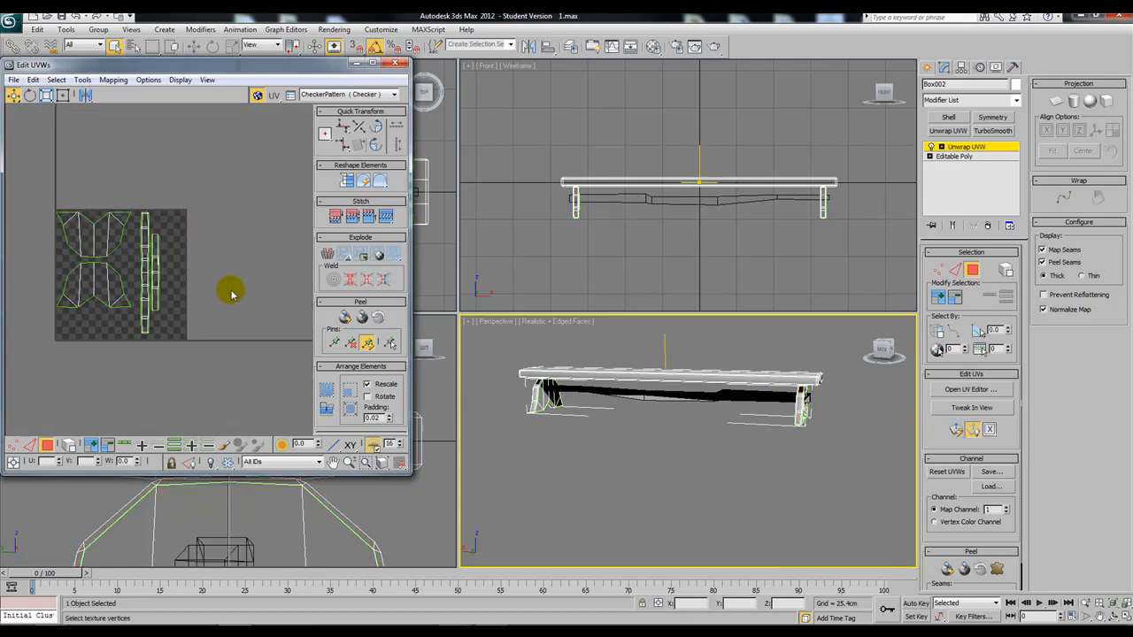
middle_drag(223, 303, 252, 261)
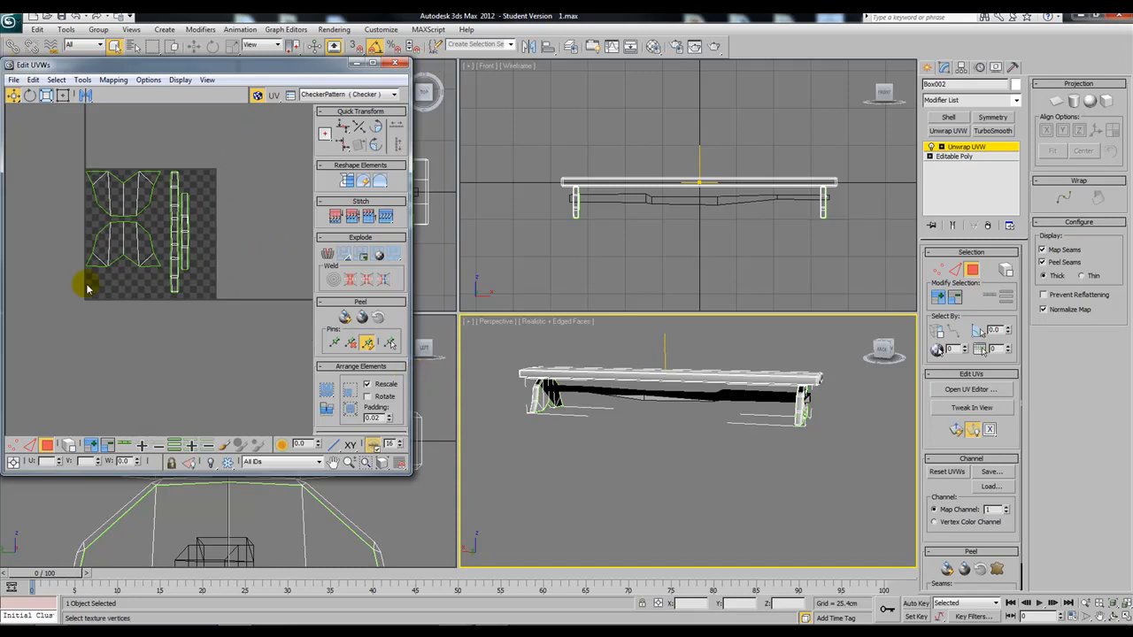
Move all the leg UV clusters outside the texture square, below and to its right, and save the scene
key(ctrl+a)
middle_drag(244, 307, 125, 266)
scroll(126, 265, down, 3)
drag(99, 248, 268, 335)
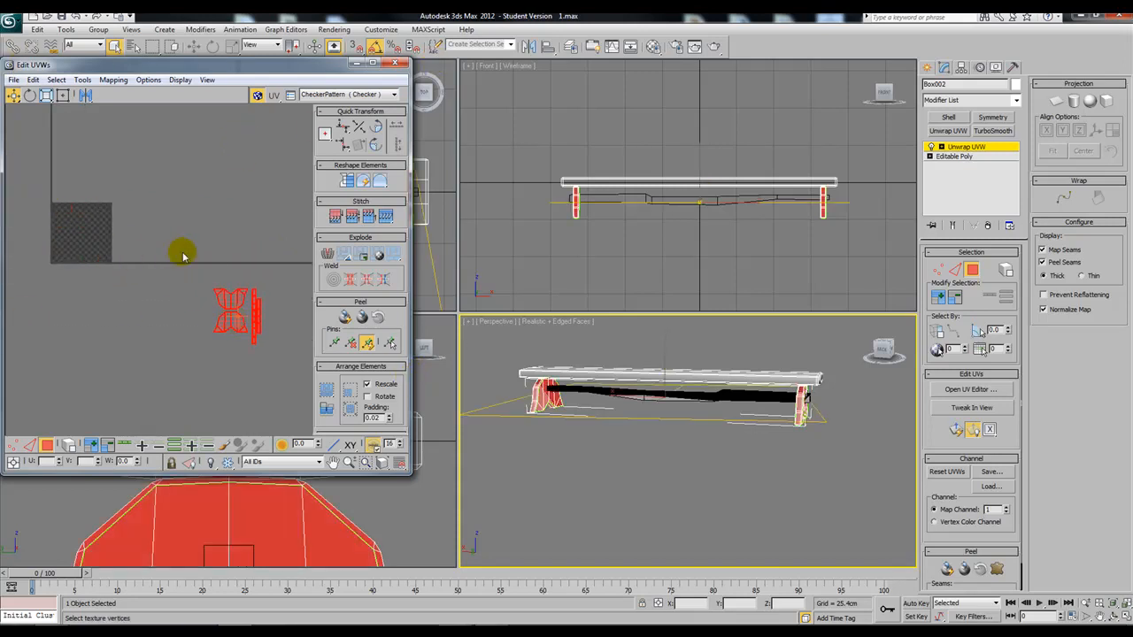
click(190, 262)
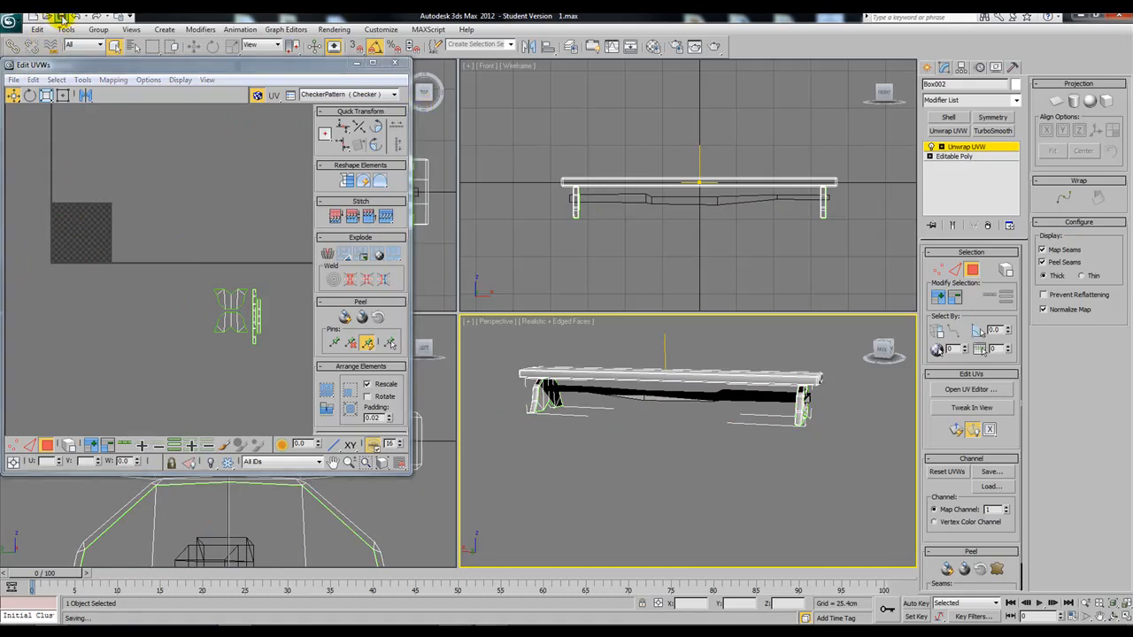
Close the UV editor and collapse the legs' Unwrap UVW modifier into the Editable Poly
click(394, 62)
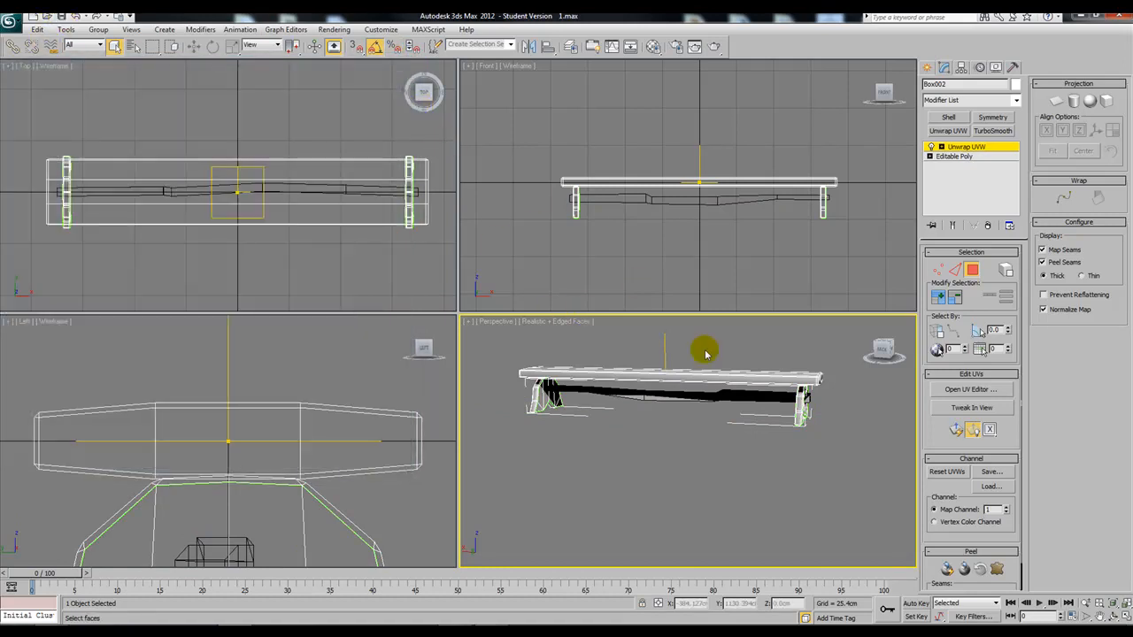
right_click(970, 145)
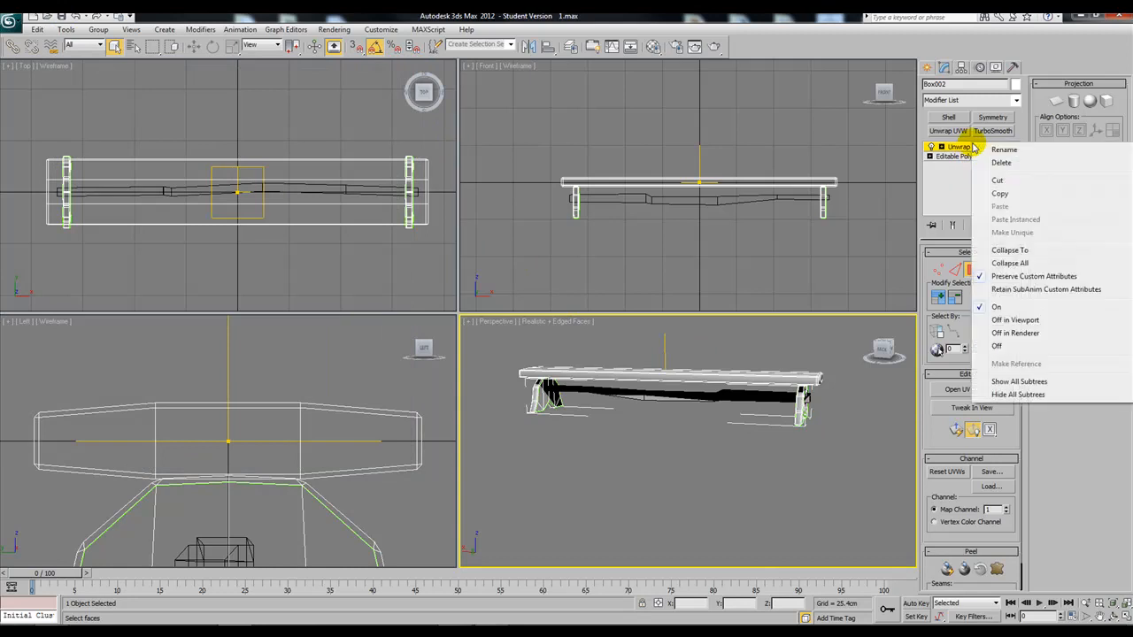
click(1022, 262)
click(826, 184)
click(950, 148)
alt+middle_drag(753, 384, 790, 442)
key(w)
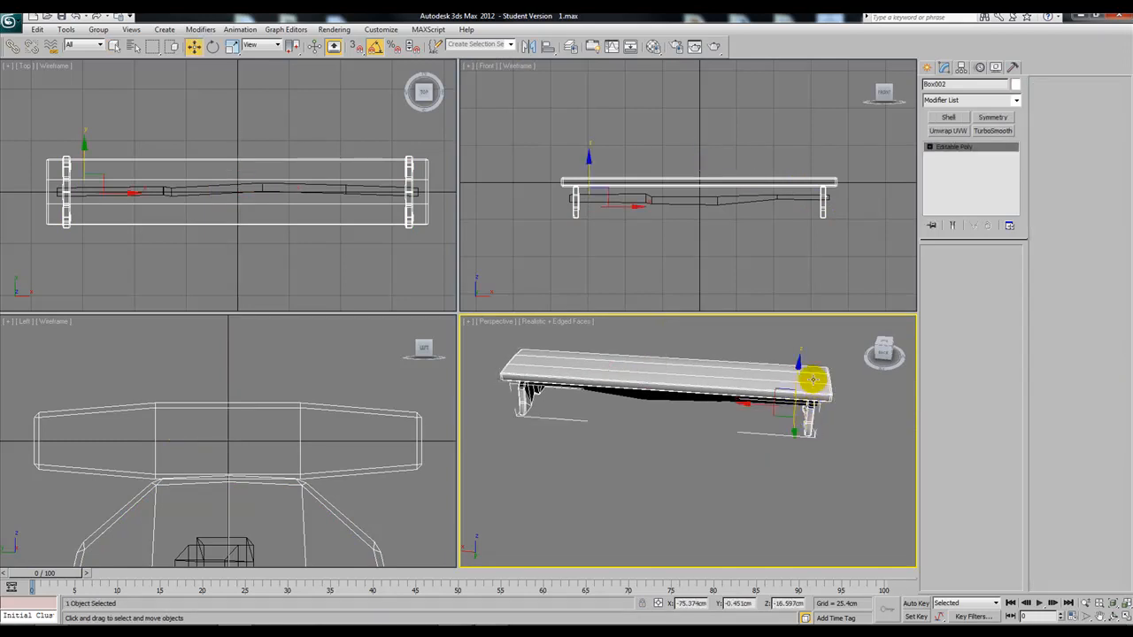
Select the long crossbeam under the bench seat and isolate it
click(677, 431)
middle_drag(676, 431, 1121, 592)
click(588, 469)
key(z)
middle_drag(642, 487, 837, 499)
scroll(796, 488, up, 4)
alt+middle_drag(739, 490, 796, 455)
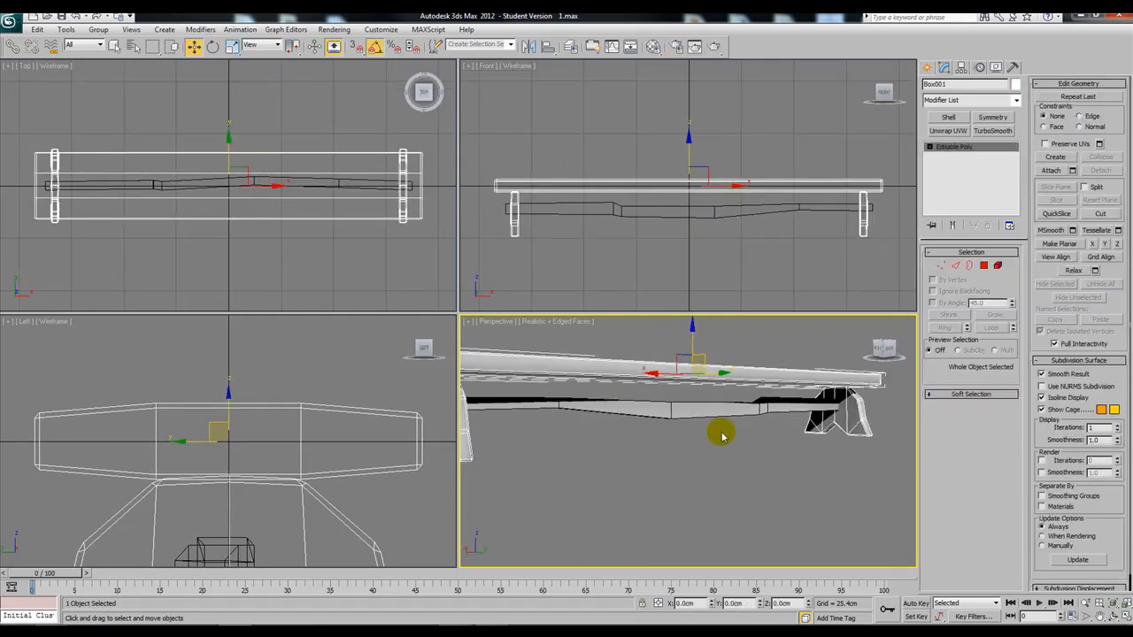
click(716, 405)
right_click(716, 406)
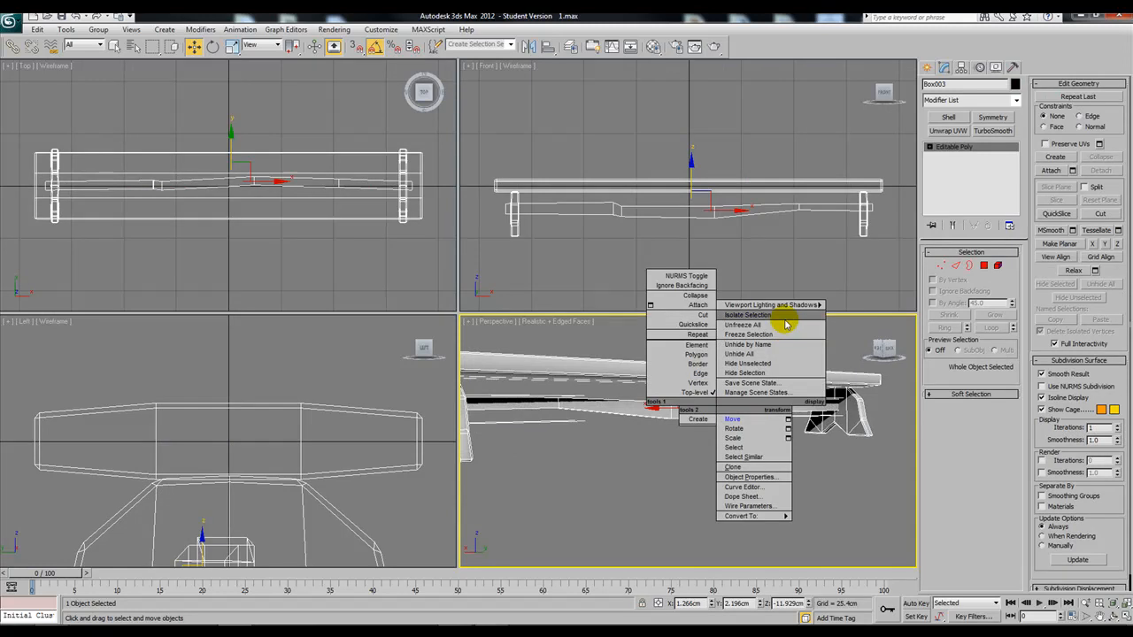
click(784, 315)
alt+middle_drag(788, 453, 784, 473)
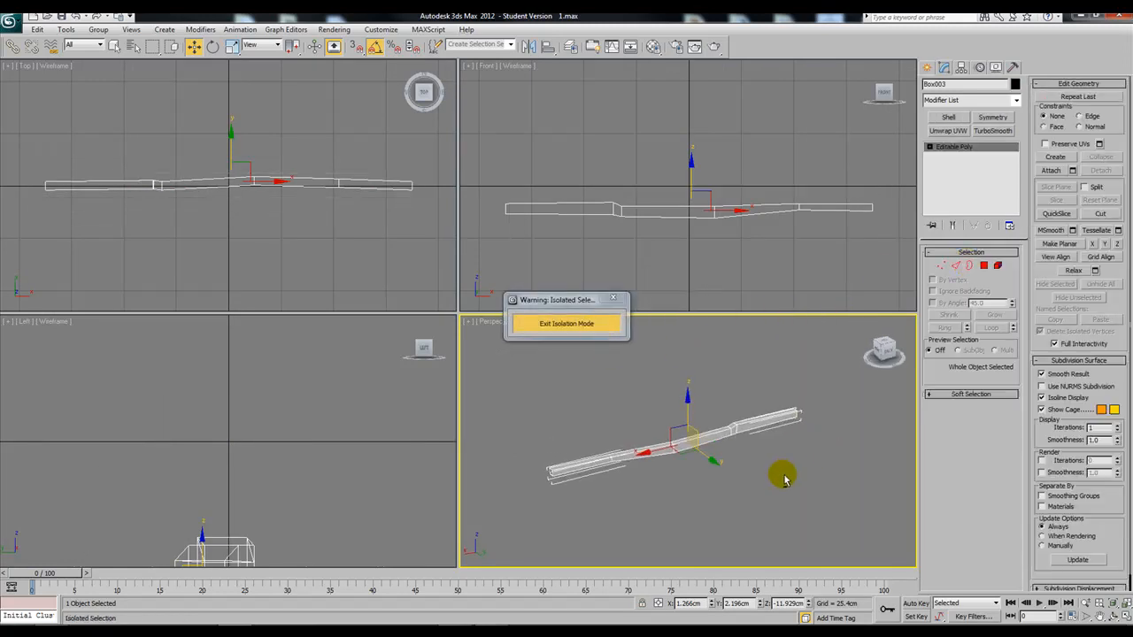
Add an Unwrap UVW modifier to the crossbeam and open an enlarged UV editor, clear of the isolation dialog
click(962, 130)
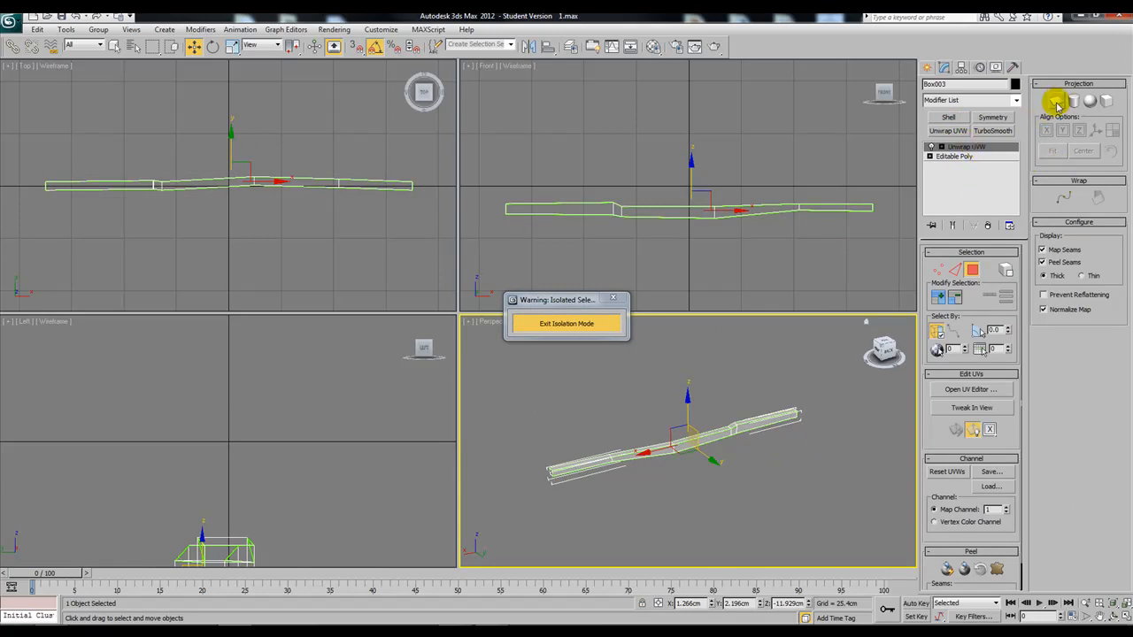
click(990, 389)
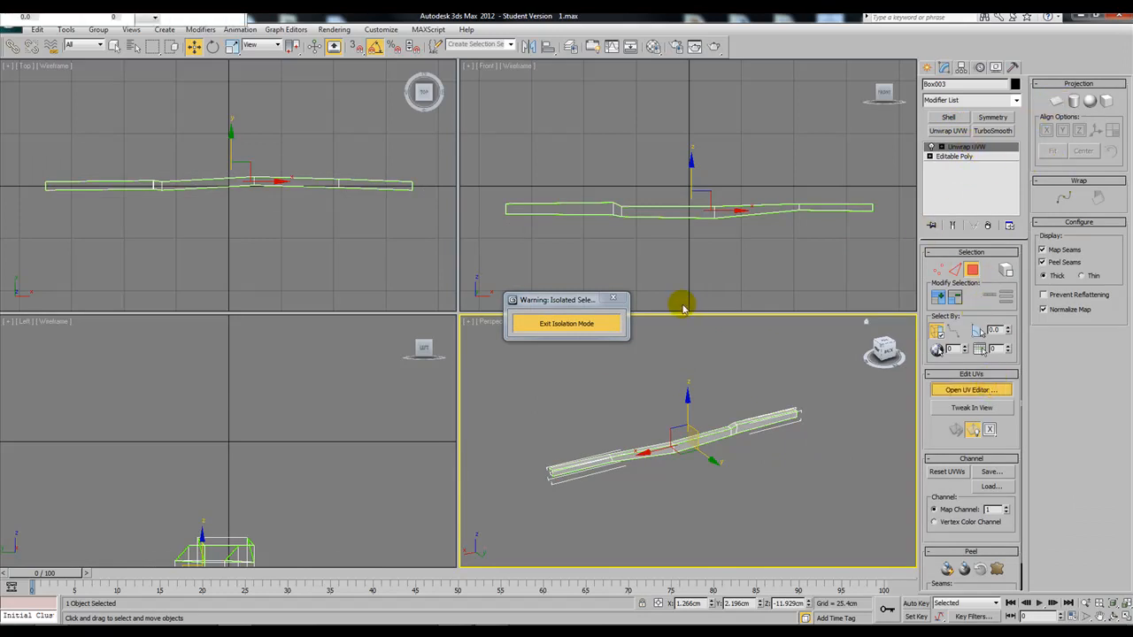
drag(403, 470, 585, 558)
drag(620, 317, 845, 546)
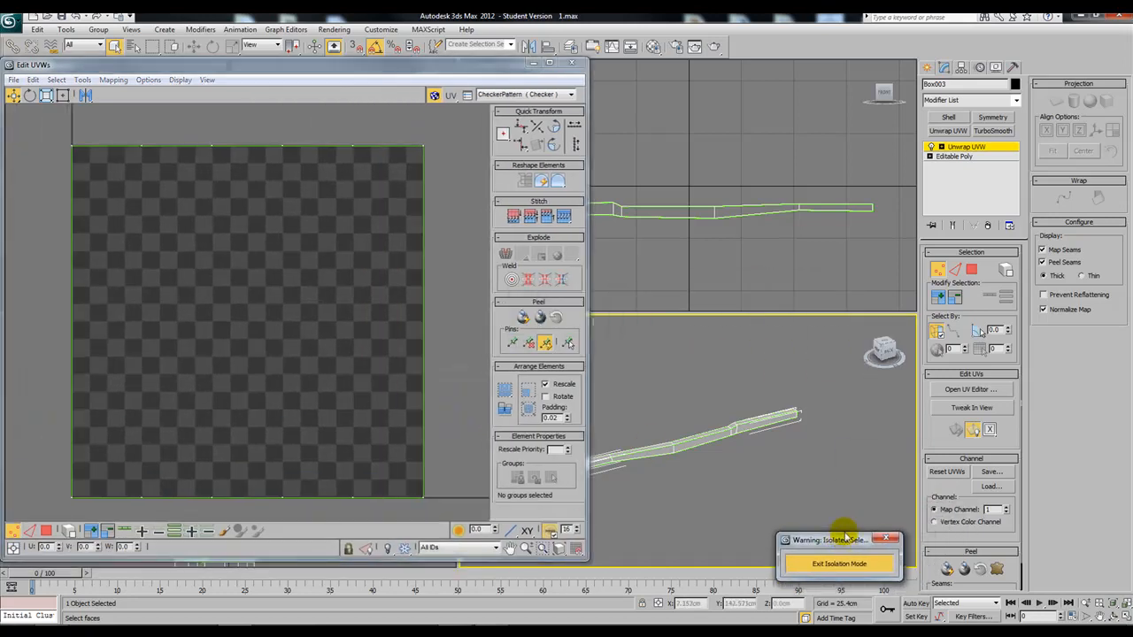
middle_drag(400, 354, 382, 345)
scroll(382, 340, down, 2)
Change the crossbeam's object color to white
click(1015, 83)
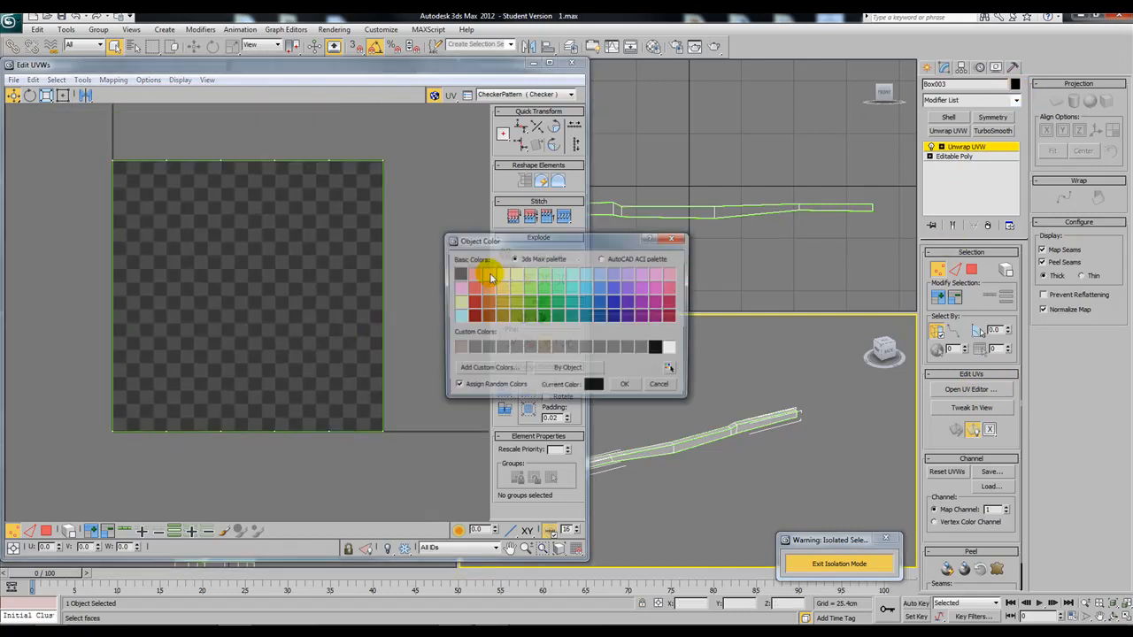
click(670, 348)
click(626, 387)
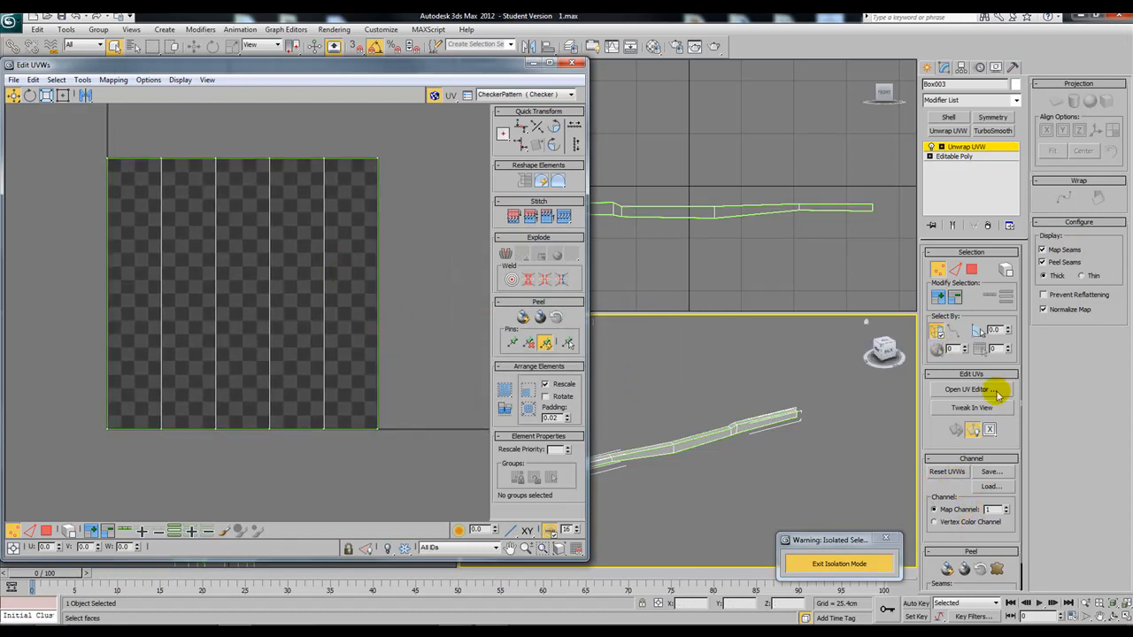
Select all the crossbeam's polygons and flatten their UVs by polygon angle into separate clusters
click(971, 269)
key(ctrl+a)
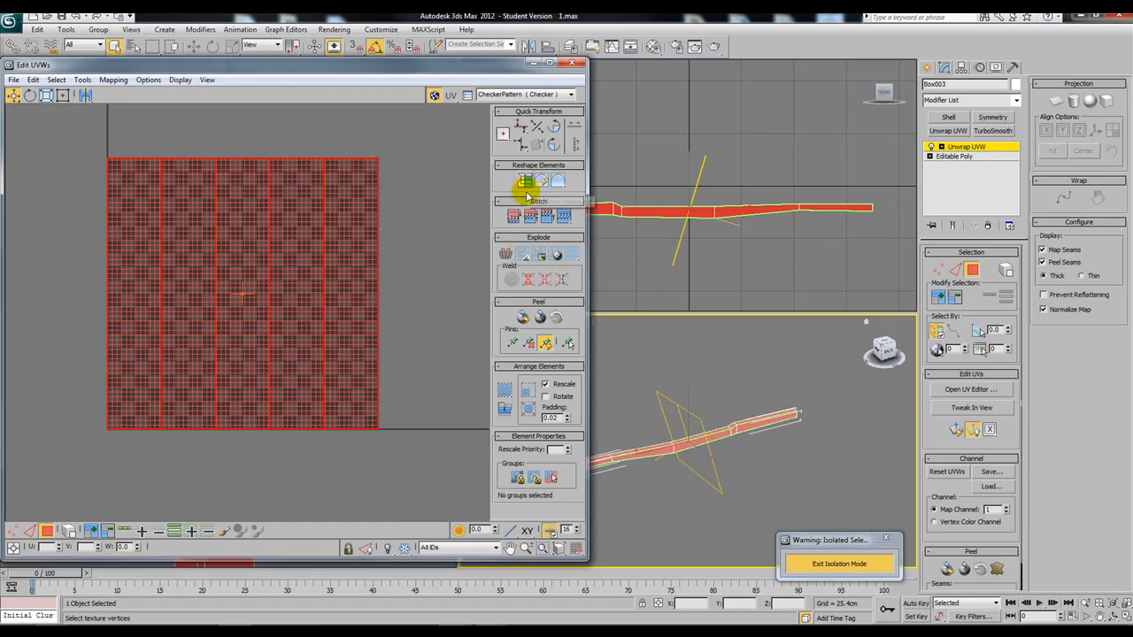
click(527, 256)
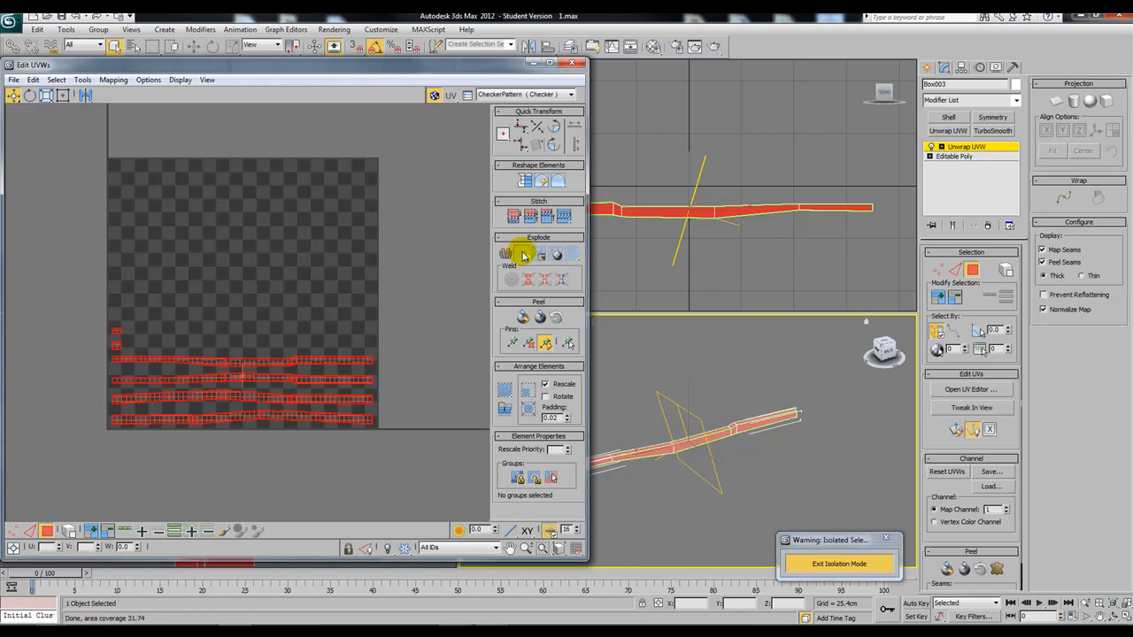
middle_drag(335, 448, 349, 422)
scroll(348, 422, up, 1)
click(348, 422)
middle_drag(146, 416, 227, 403)
scroll(228, 403, up, 2)
middle_drag(286, 431, 249, 454)
scroll(298, 400, down, 2)
middle_drag(361, 381, 322, 394)
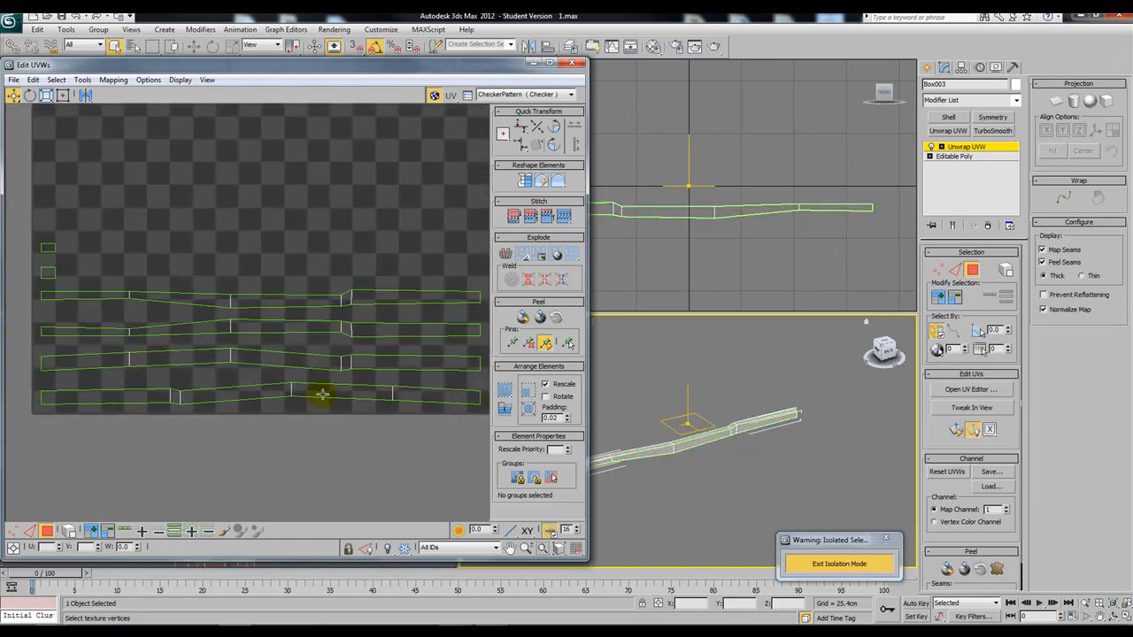
Display the CheckerPattern map on the crossbeam and inspect its right-hand part up close
click(498, 94)
click(505, 106)
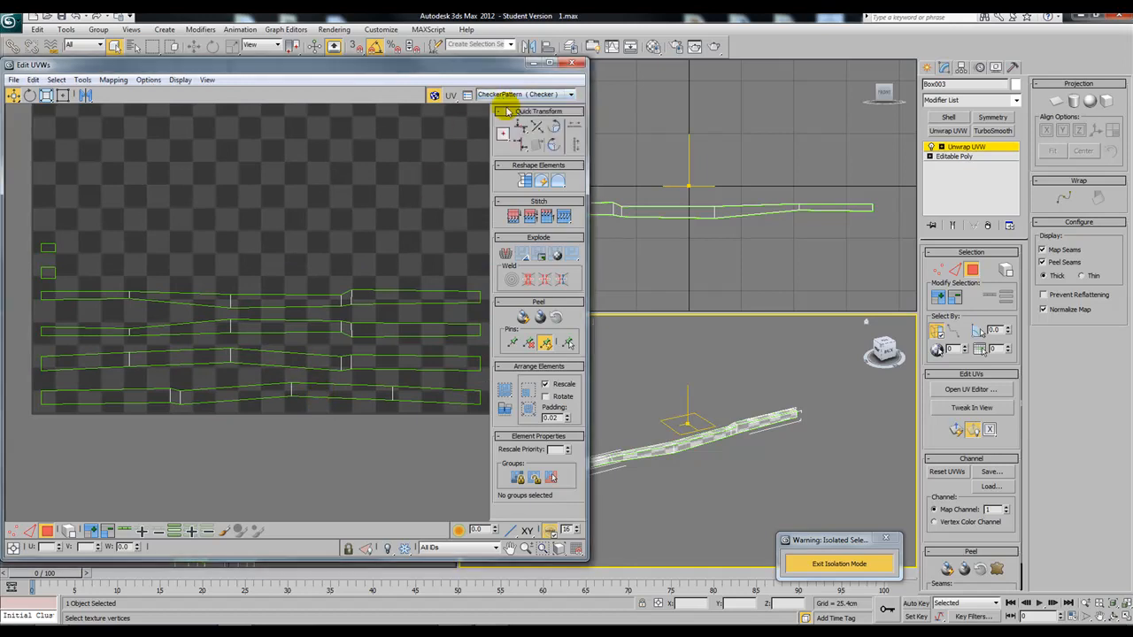
scroll(751, 429, up, 2)
middle_drag(752, 430, 816, 401)
alt+middle_drag(784, 455, 716, 451)
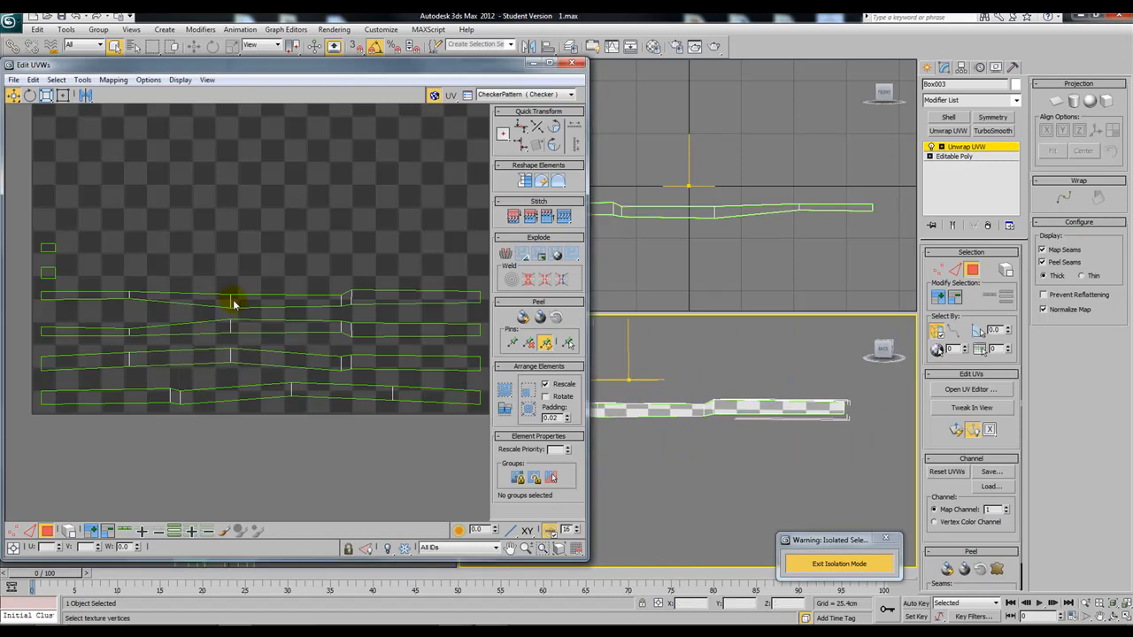
Select all the crossbeam's UV polygons, examine the checker squares along the beam for distortion, and clear the selection
scroll(233, 298, down, 2)
key(ctrl+a)
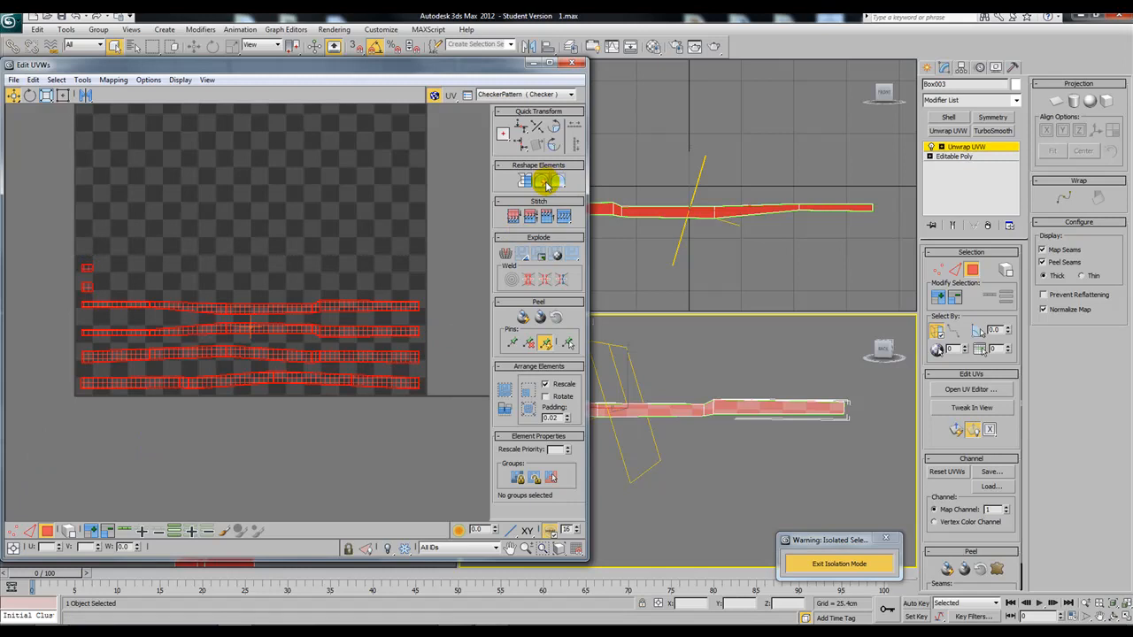
scroll(721, 433, up, 5)
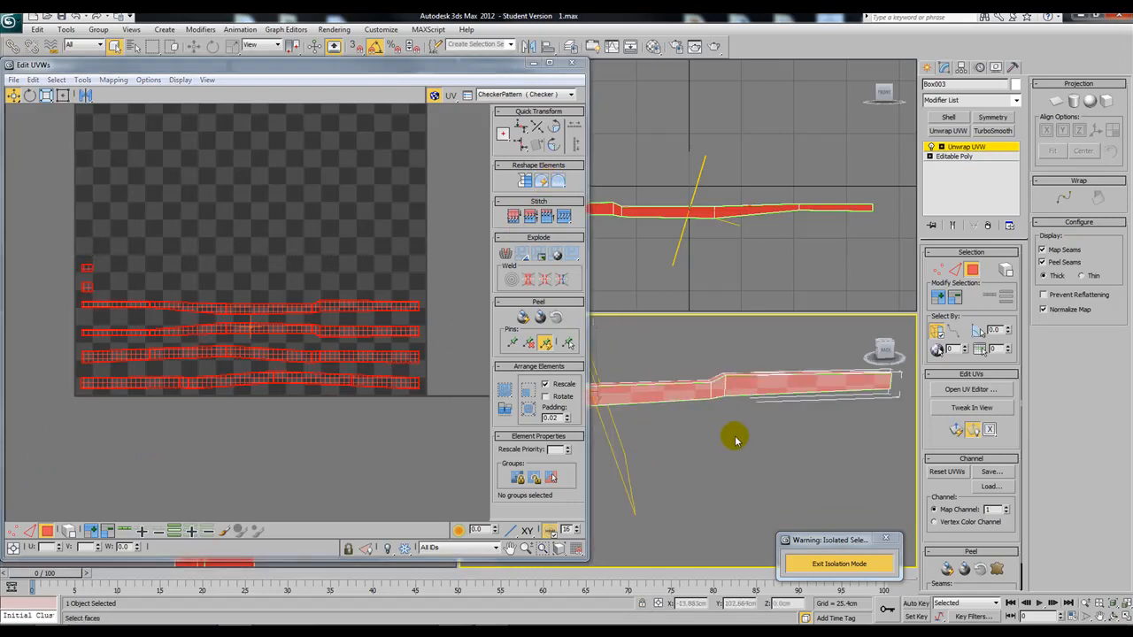
middle_drag(732, 391, 631, 483)
click(344, 445)
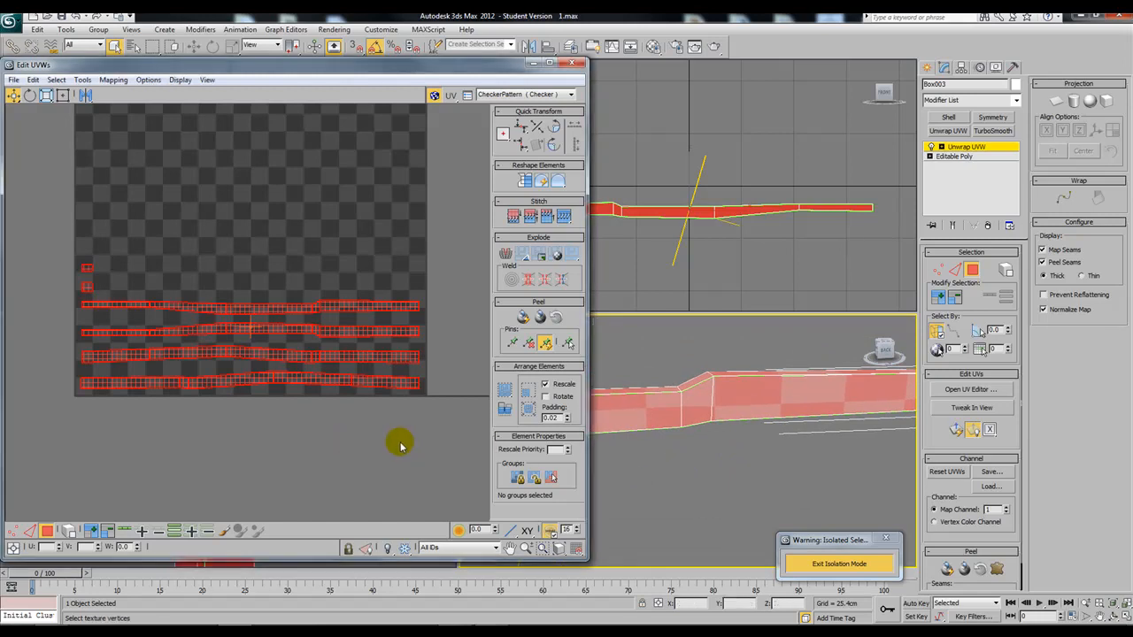
click(399, 445)
scroll(741, 472, down, 2)
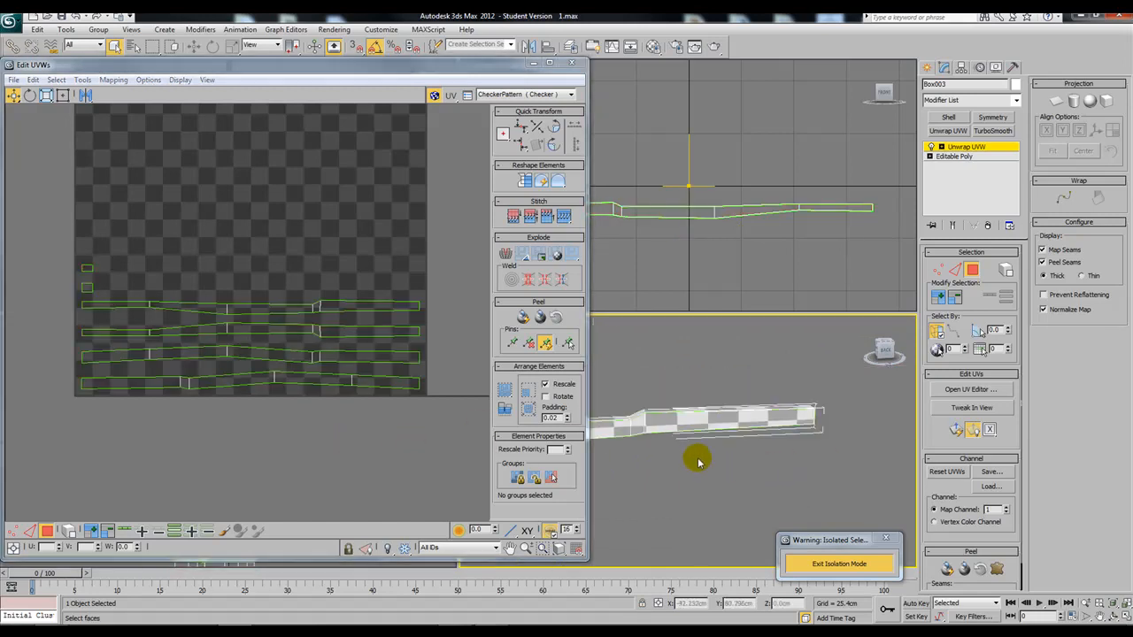
Select a polygon on the crossbeam's upper face and examine where it lies among the flattened UV strips
alt+middle_drag(742, 413, 712, 441)
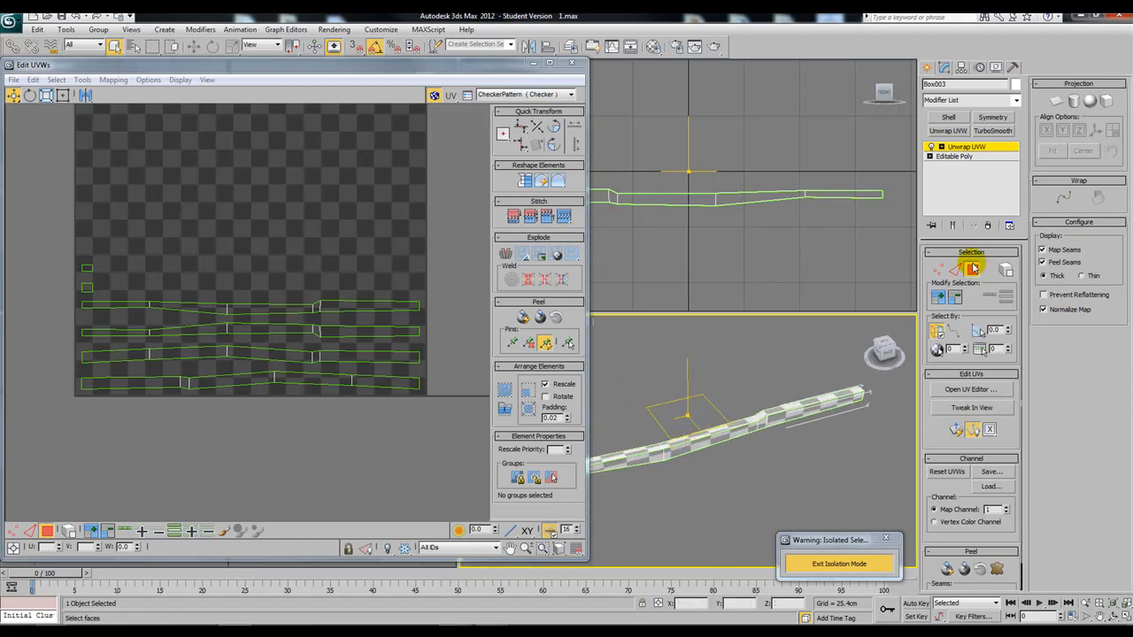
scroll(663, 524, up, 5)
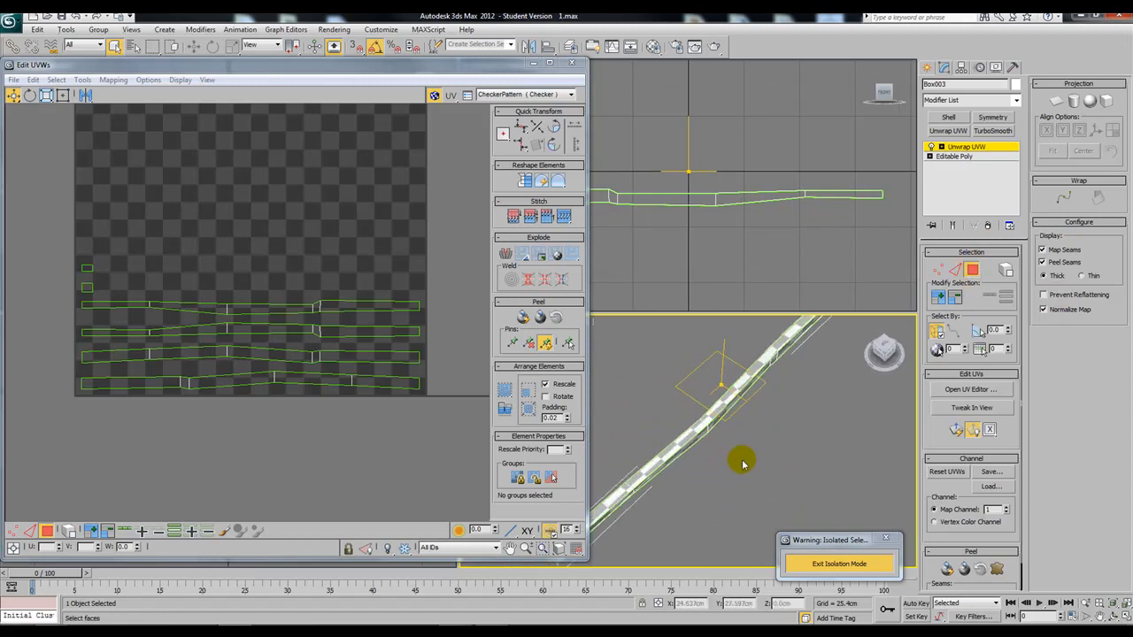
click(682, 425)
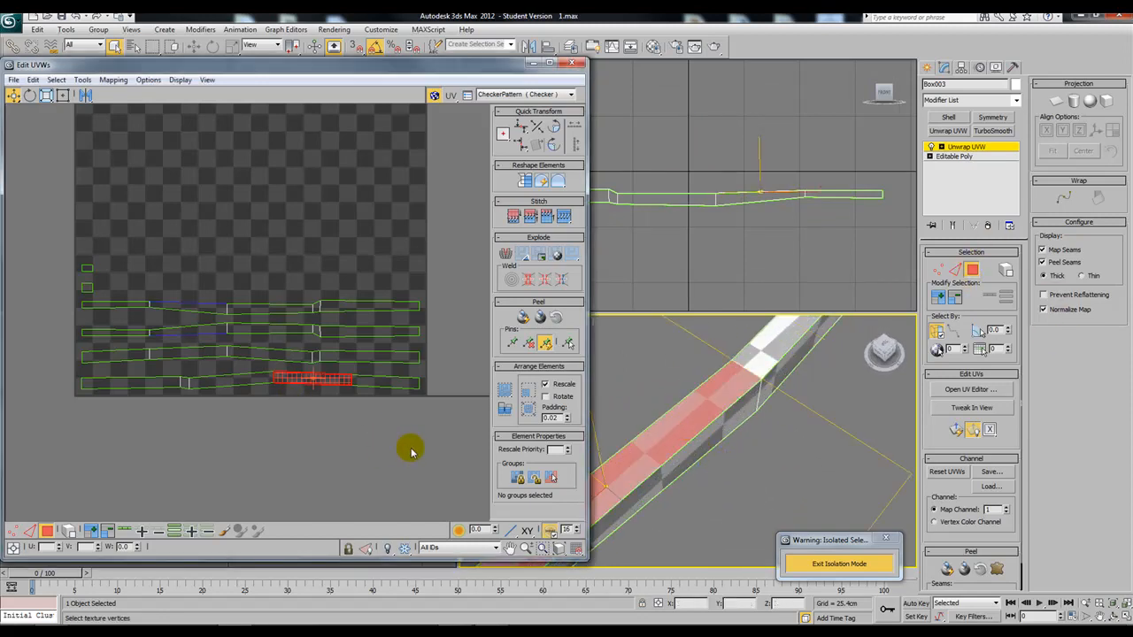
scroll(399, 440, up, 3)
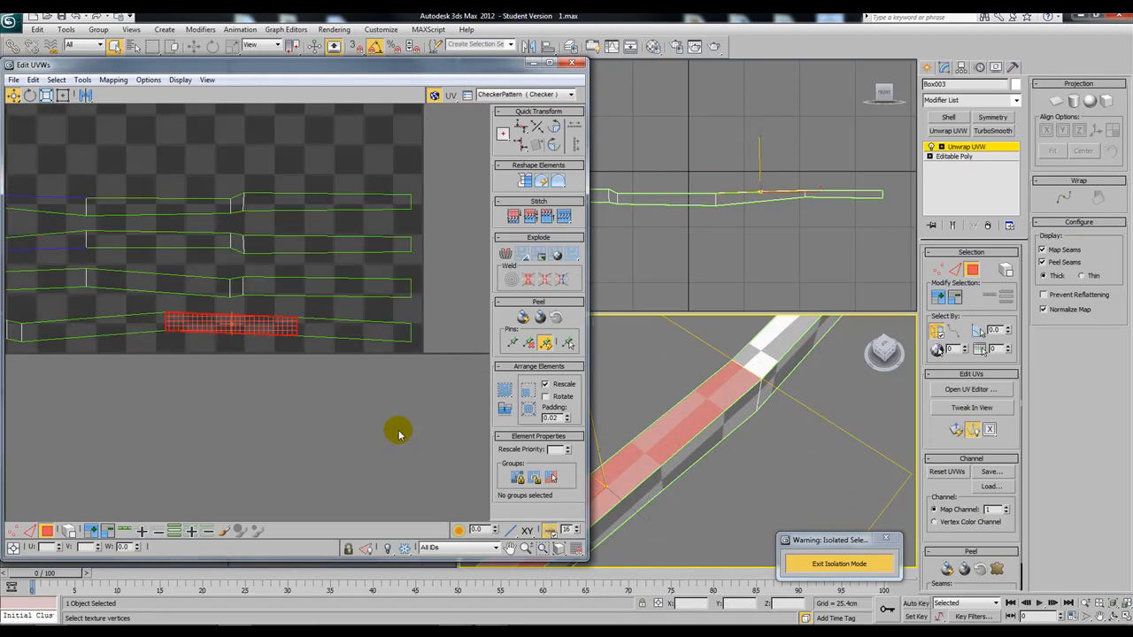
alt+middle_drag(715, 446, 767, 460)
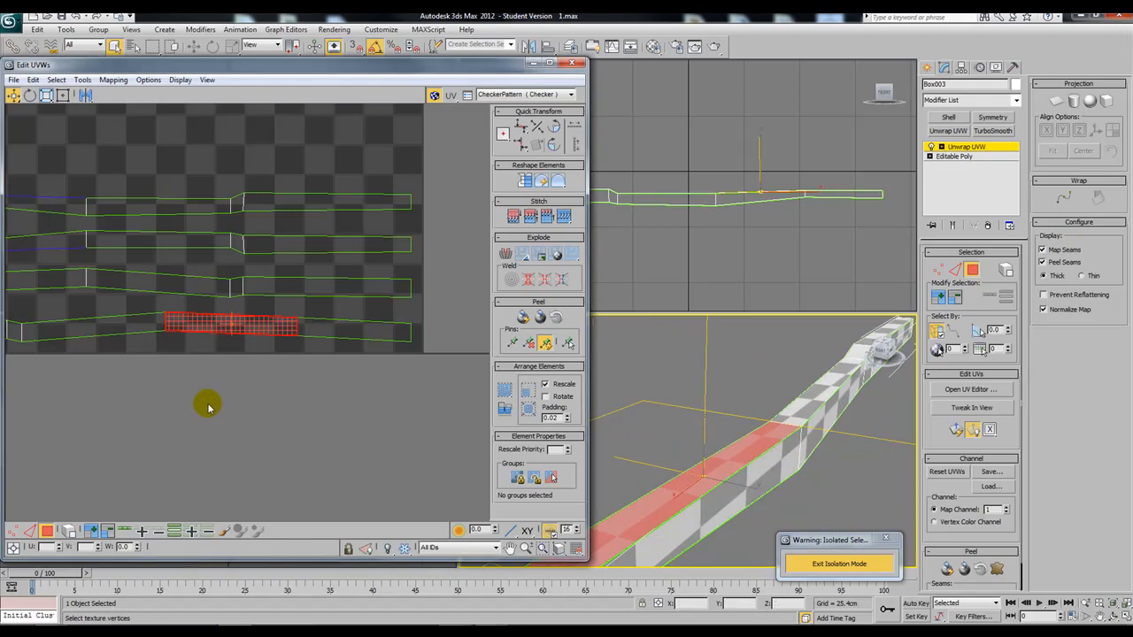
scroll(379, 453, down, 2)
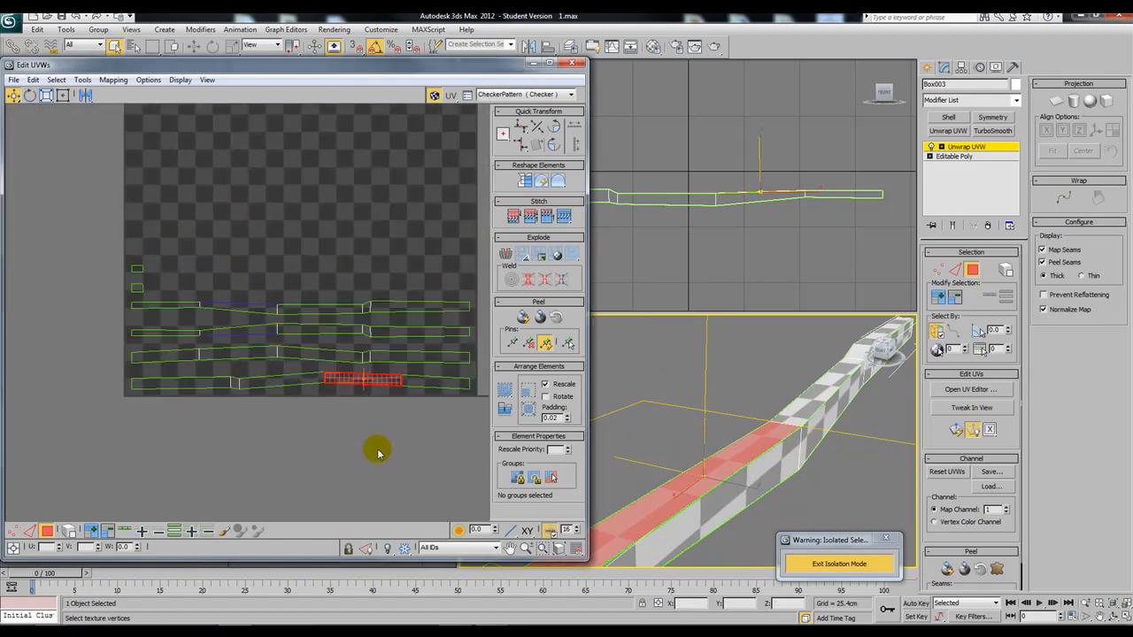
middle_drag(378, 453, 288, 464)
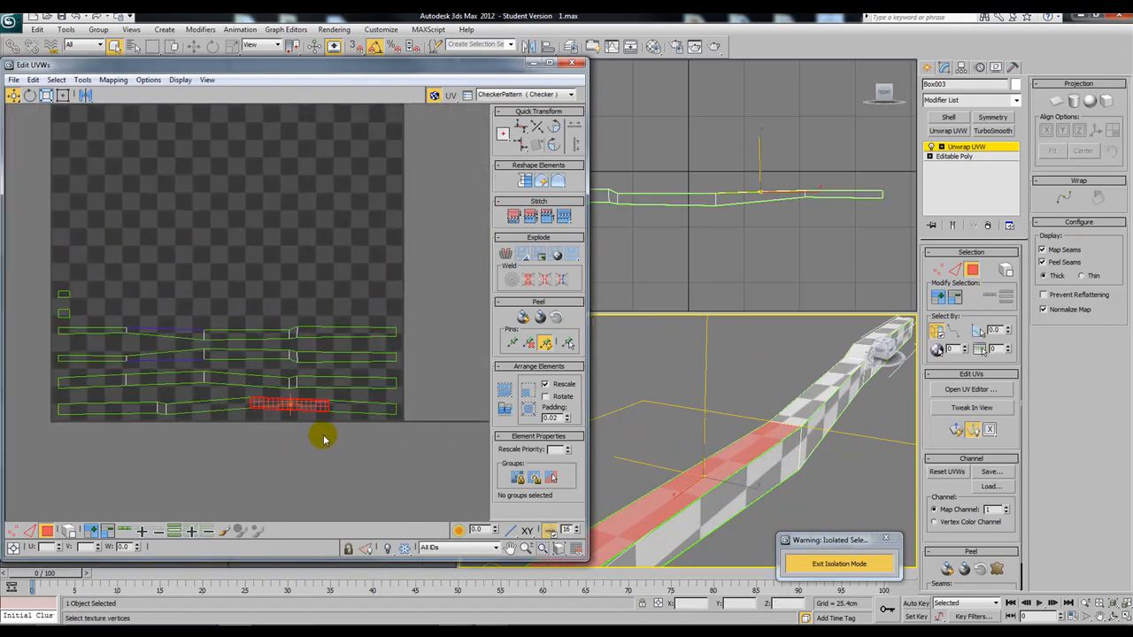
middle_drag(189, 410, 230, 404)
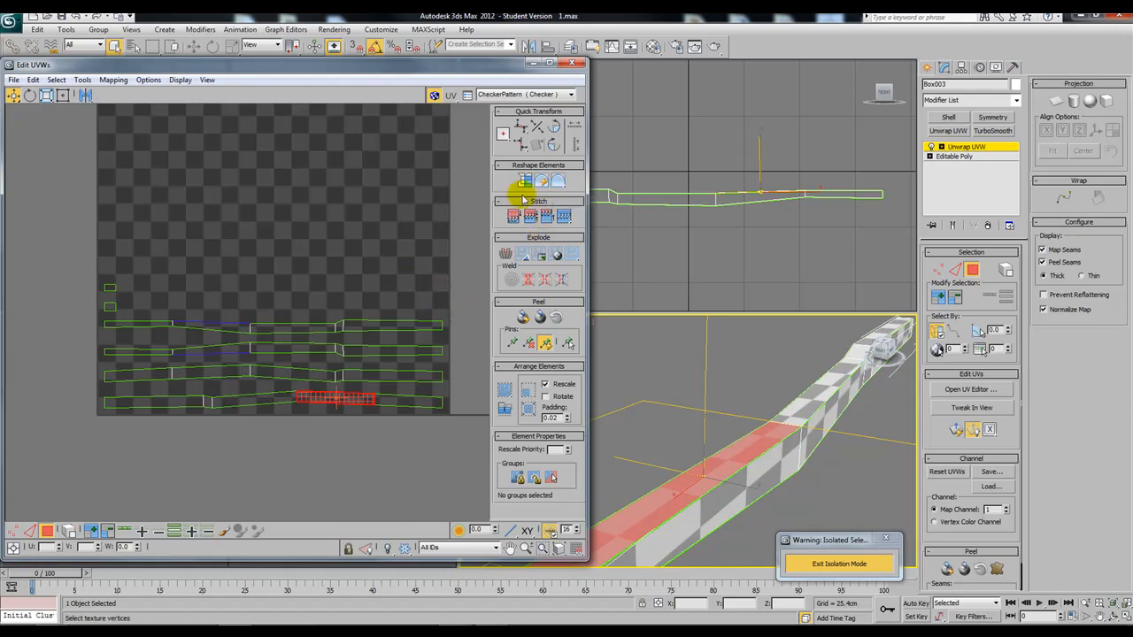
Select the edges of the lowest UV strip and mirror the strip horizontally to match the strips above
click(954, 269)
middle_drag(297, 473, 319, 452)
scroll(320, 452, up, 2)
middle_drag(186, 377, 202, 384)
middle_drag(301, 389, 271, 395)
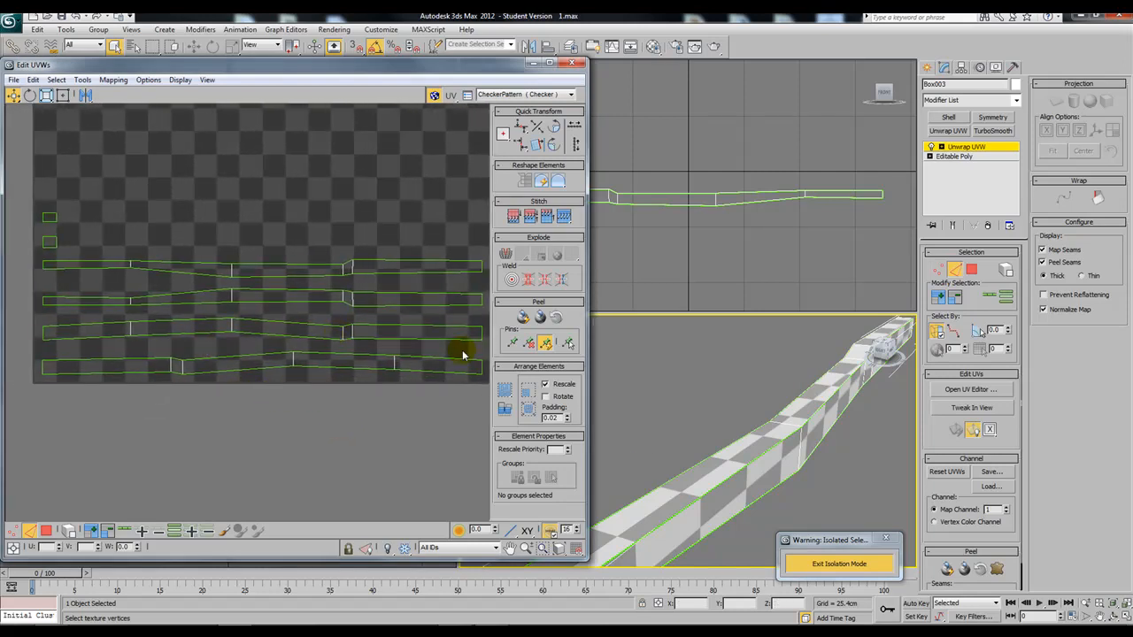
scroll(377, 406, down, 2)
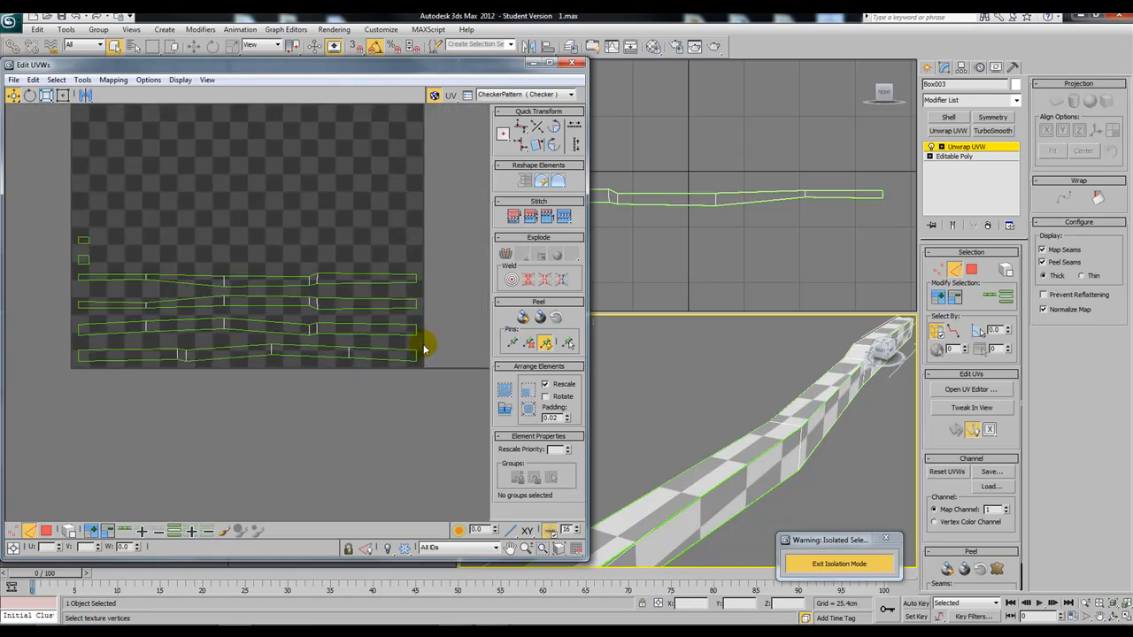
drag(188, 393, 72, 404)
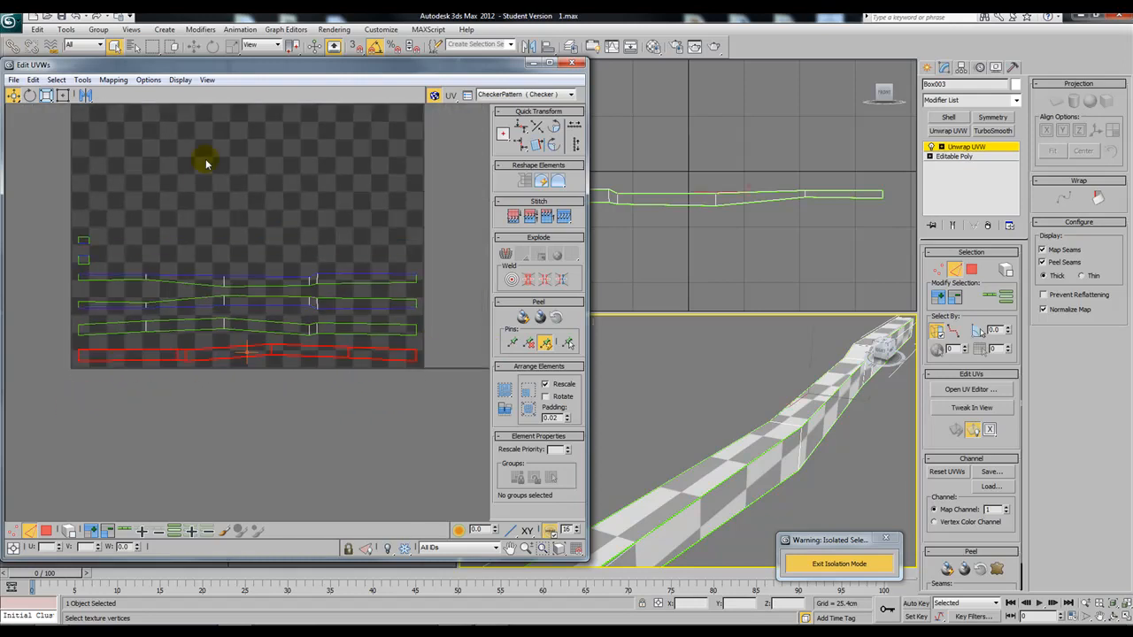
click(330, 378)
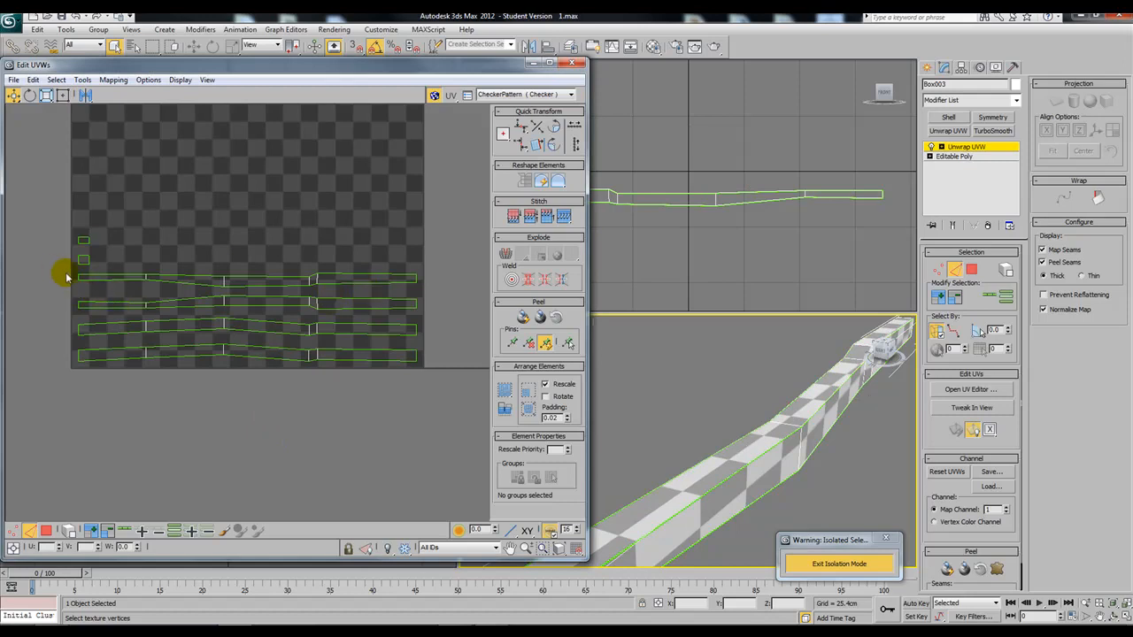
Rotate the uppermost long UV strip half a turn and mirror it horizontally
drag(431, 292, 431, 292)
click(63, 94)
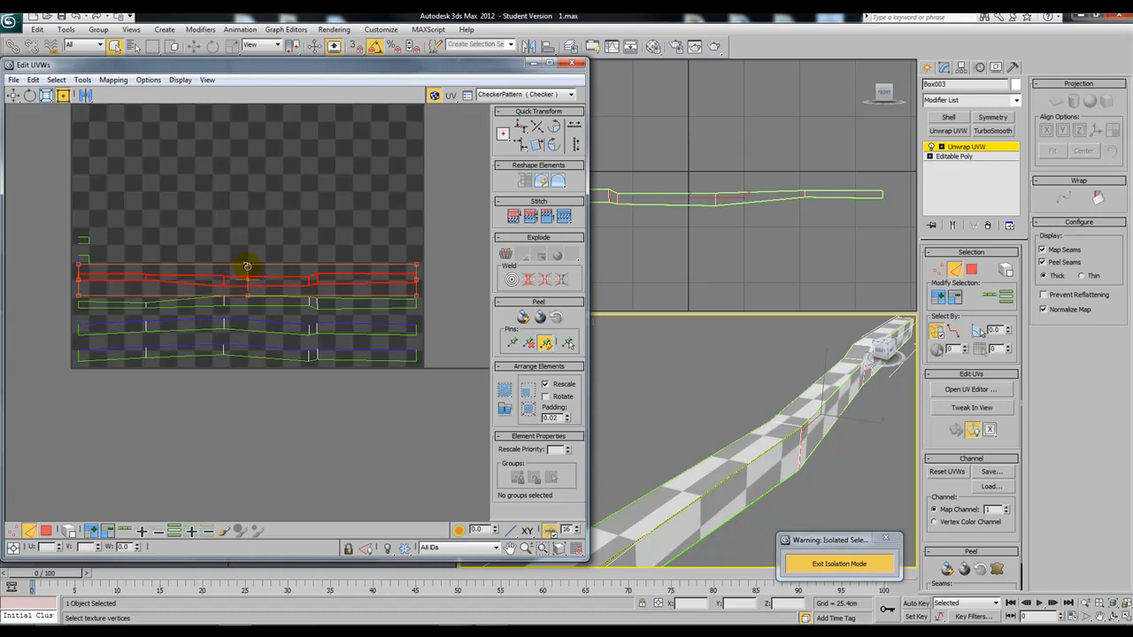
drag(248, 264, 253, 347)
click(89, 99)
click(297, 211)
middle_drag(342, 371, 350, 379)
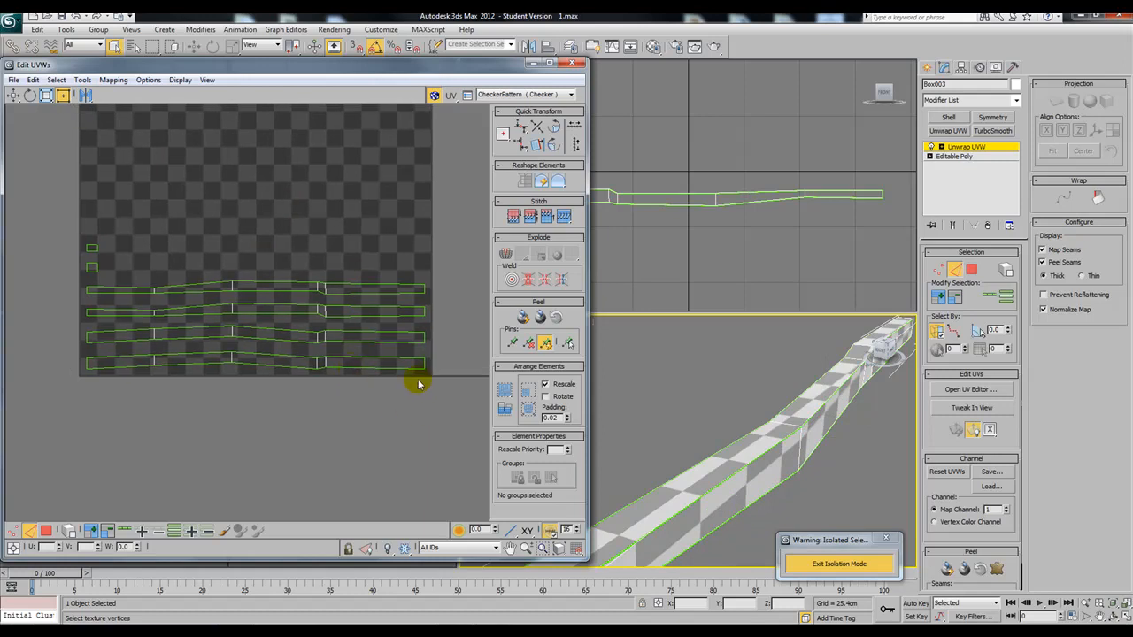
Select the upper edges along the lowest UV strip and stitch its matching strip onto them
scroll(408, 355, up, 2)
click(394, 341)
click(377, 364)
ctrl+click(258, 352)
middle_drag(144, 339, 192, 349)
ctrl+click(192, 349)
ctrl+click(102, 365)
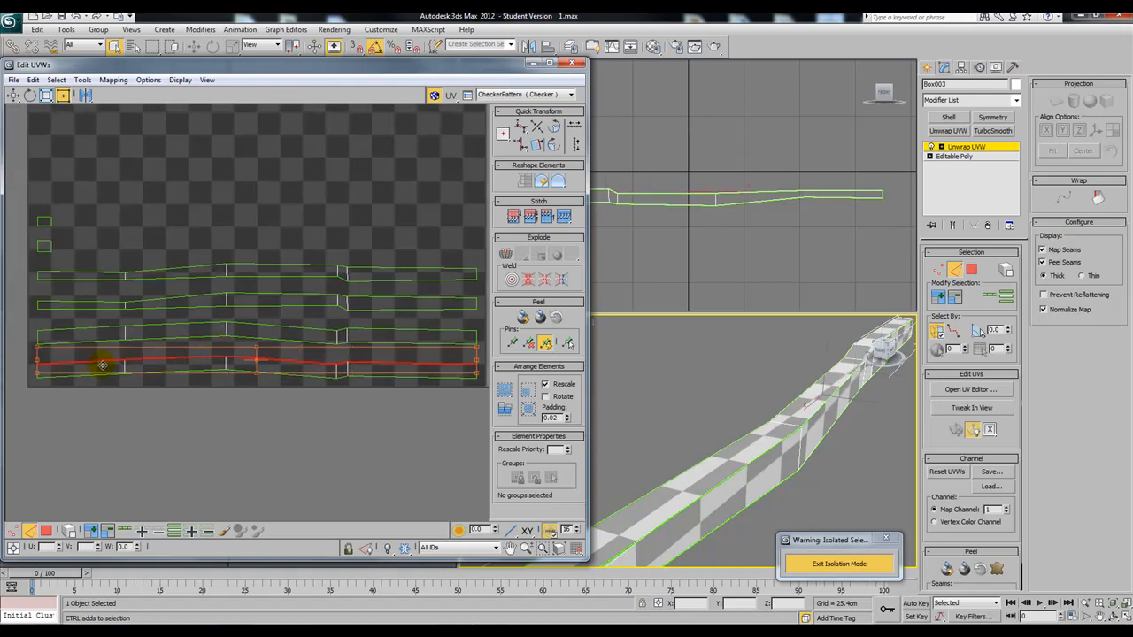
key(ctrl+w)
Try to stitch another strip along the upper edges of the joined pair, undo it, and clear the selection
scroll(345, 357, up, 2)
click(336, 354)
ctrl+click(294, 346)
ctrl+click(260, 343)
middle_drag(160, 354, 357, 366)
ctrl+click(200, 363)
middle_drag(121, 376, 258, 370)
ctrl+click(229, 366)
key(ctrl+w)
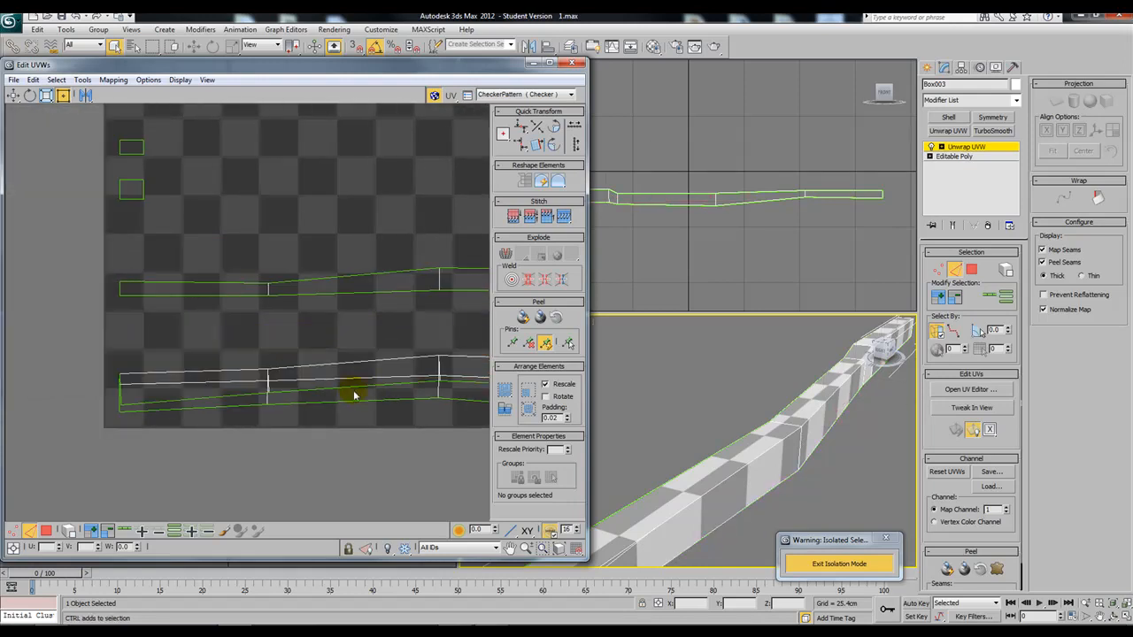
key(ctrl+z)
scroll(51, 367, down, 2)
click(333, 412)
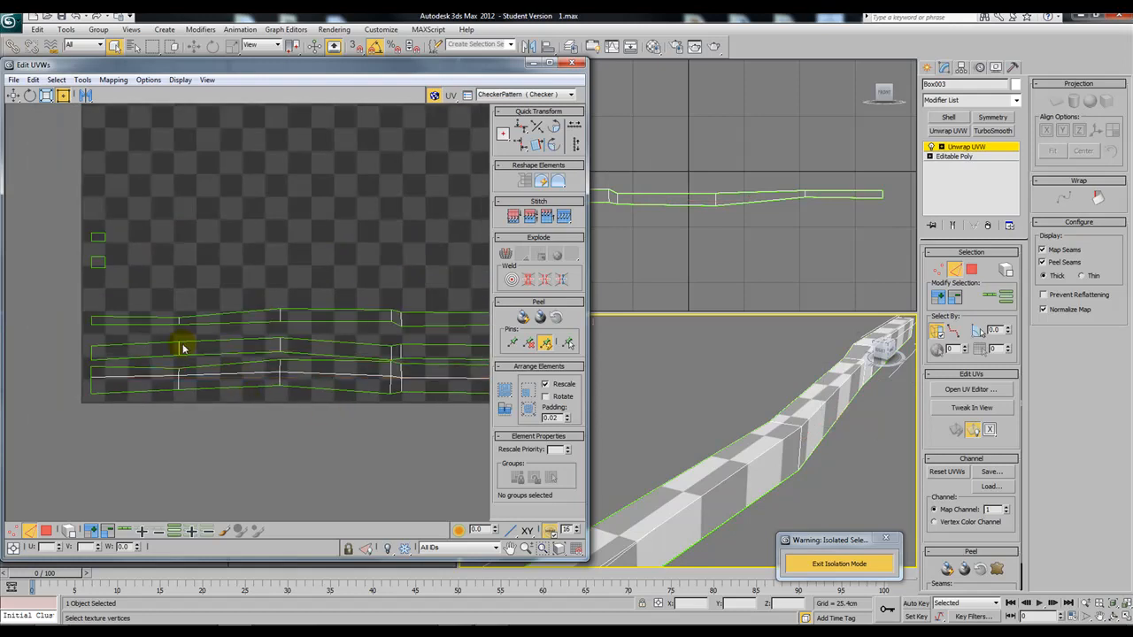
Select the polygons of the joined strip pair and move them just below the checkered UV tile
scroll(296, 401, down, 1)
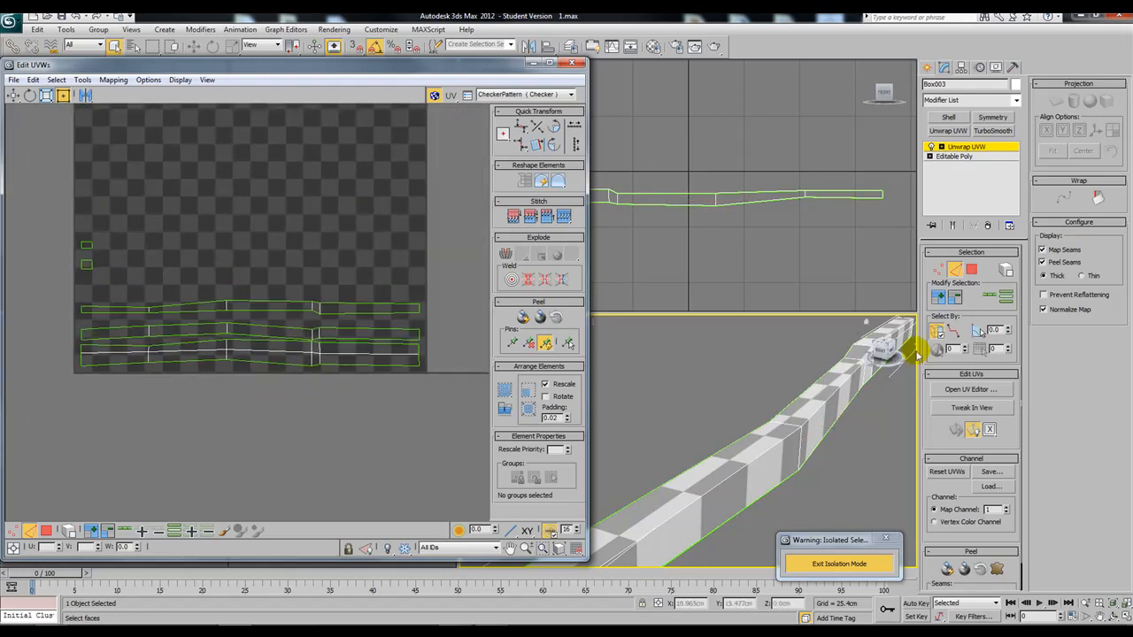
click(972, 269)
drag(99, 353, 97, 349)
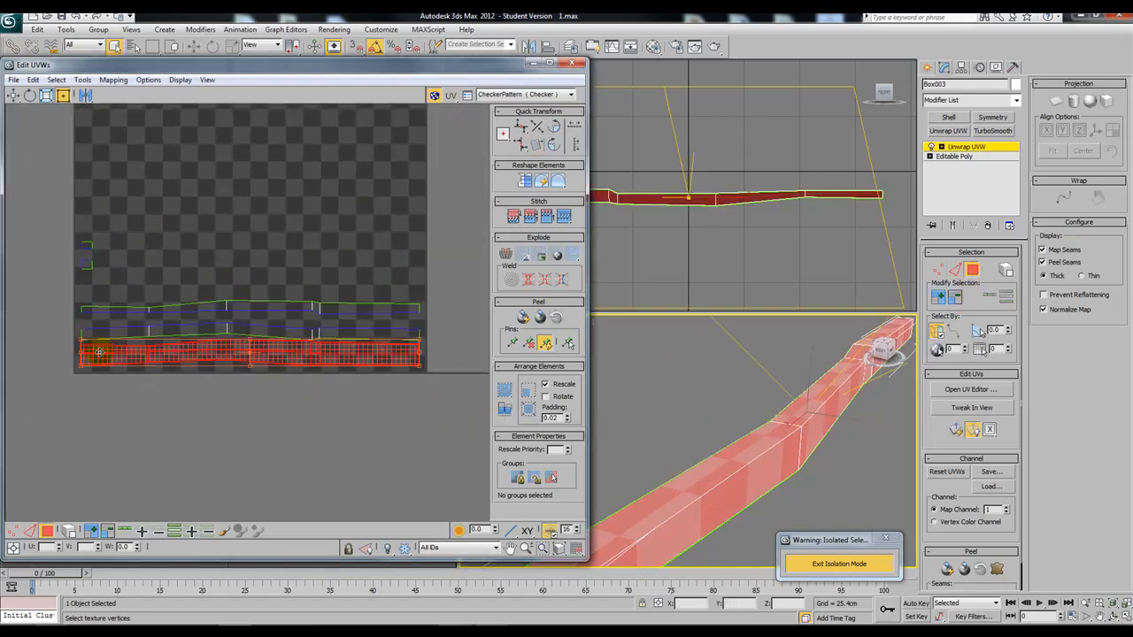
drag(236, 374, 245, 392)
click(329, 357)
click(955, 269)
middle_drag(378, 348, 395, 347)
click(391, 345)
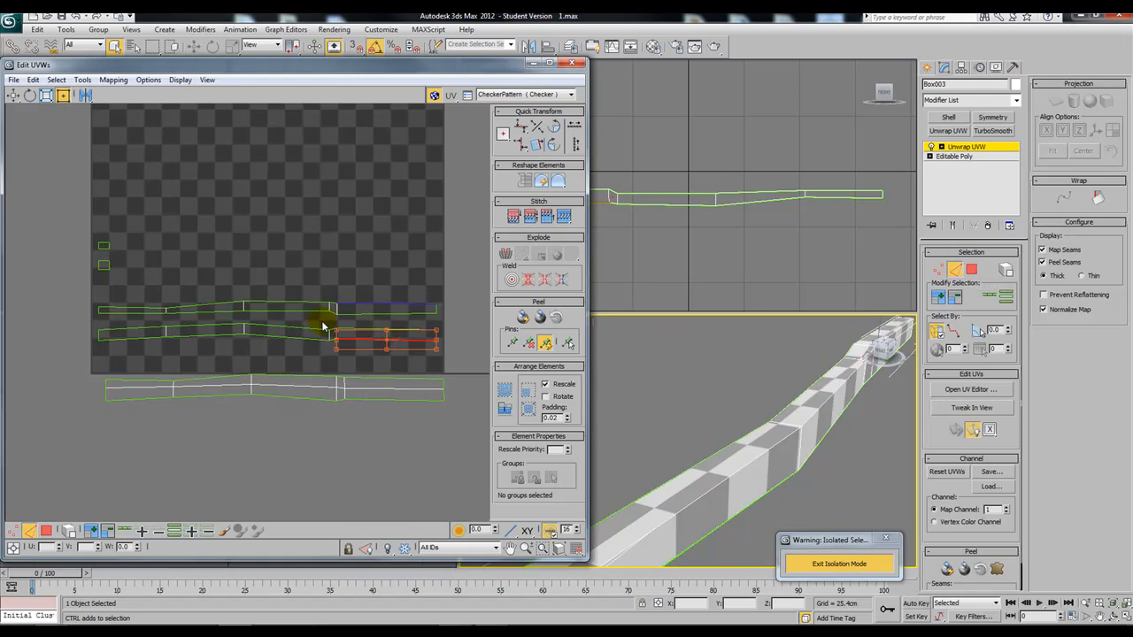
ctrl+click(254, 327)
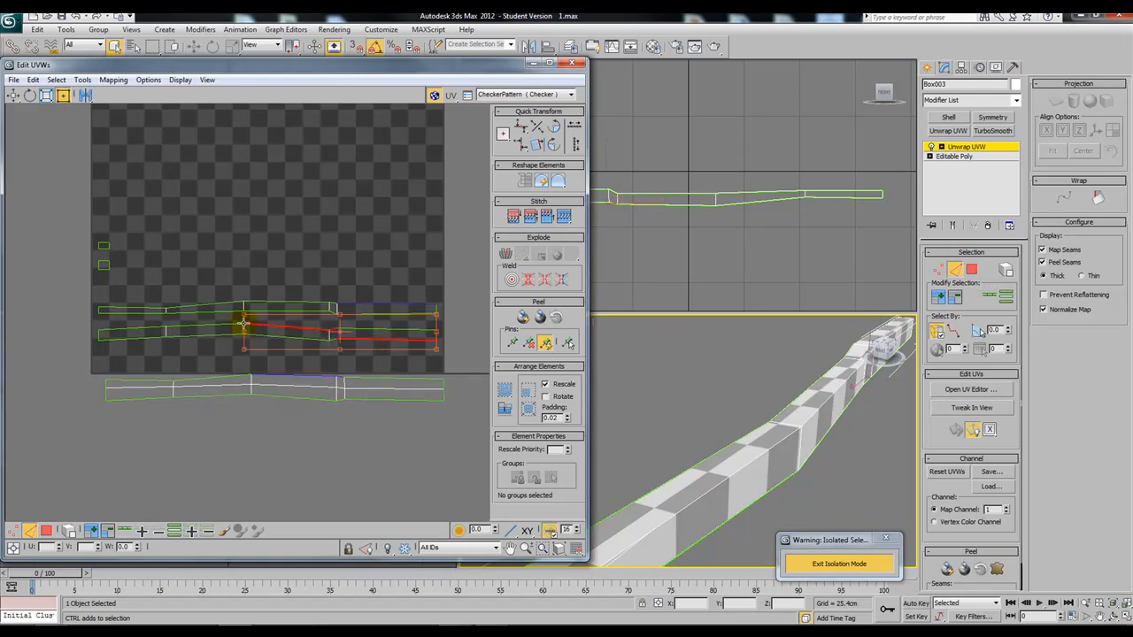
ctrl+click(215, 334)
ctrl+click(154, 331)
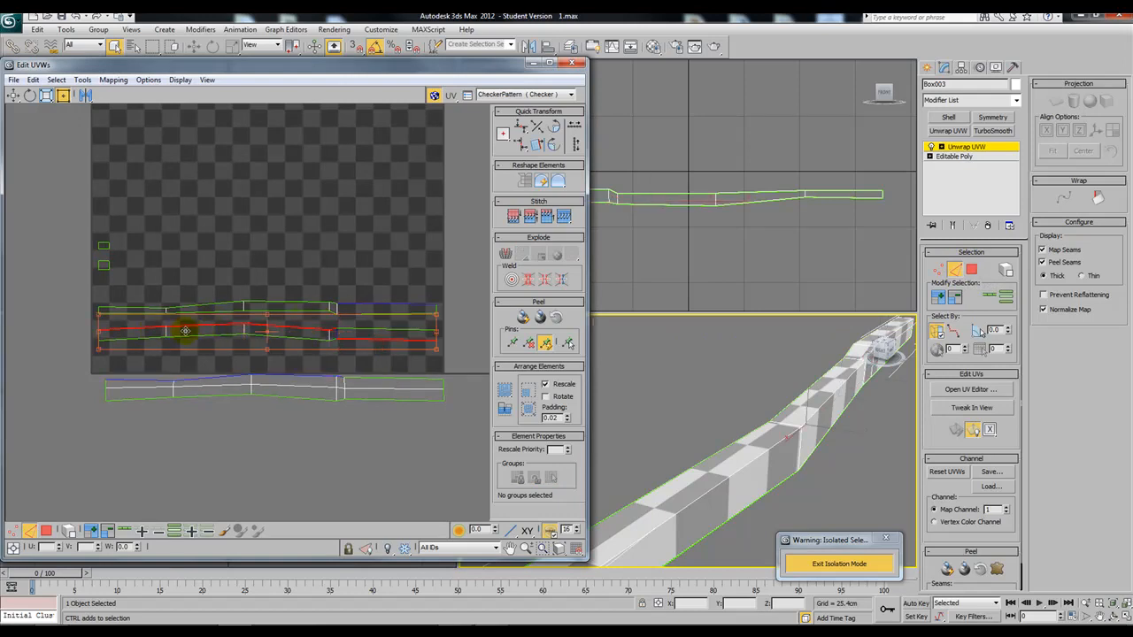
scroll(370, 361, up, 3)
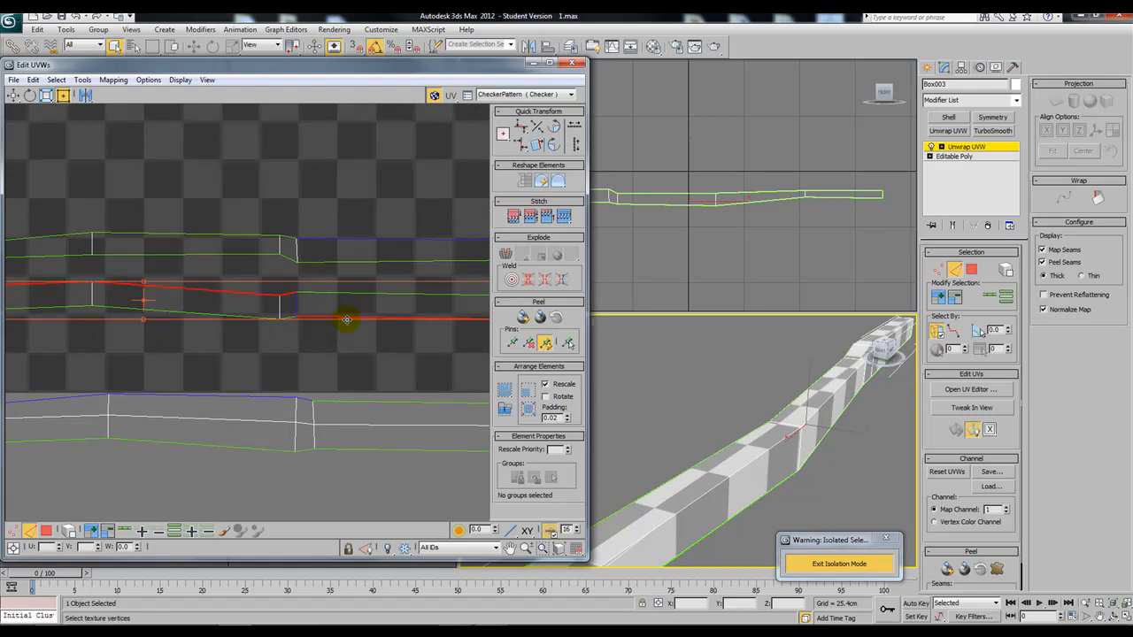
alt+click(350, 319)
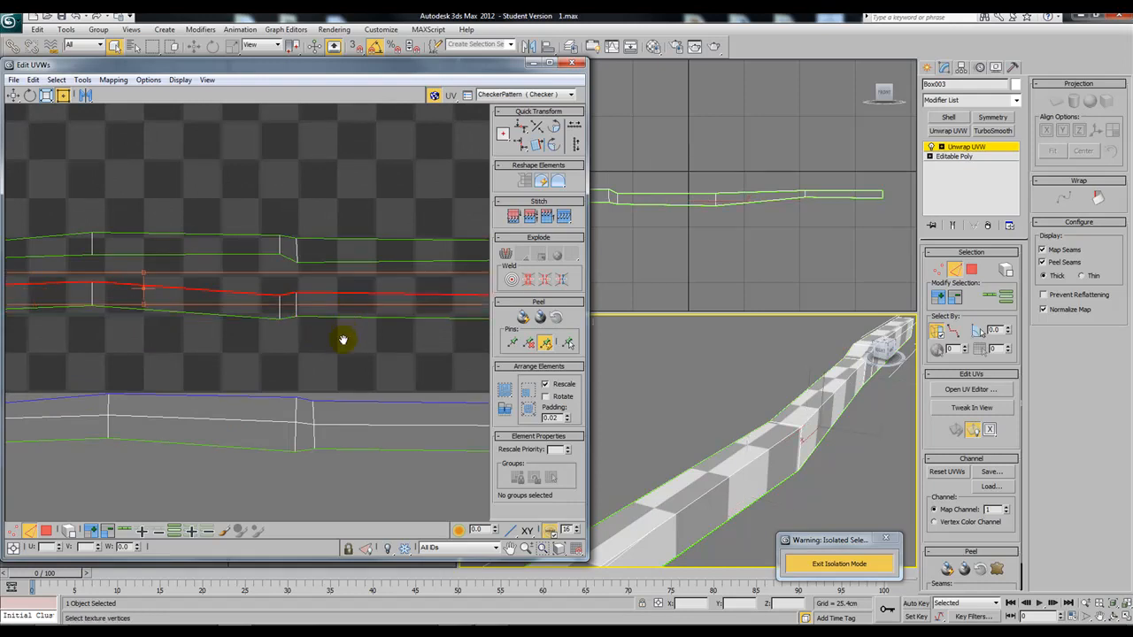
scroll(350, 354, down, 2)
middle_drag(293, 358, 382, 354)
key(ctrl+z)
Select the full lower edge loop of the lower remaining strip in the tile and stitch the two remaining strips together
click(420, 329)
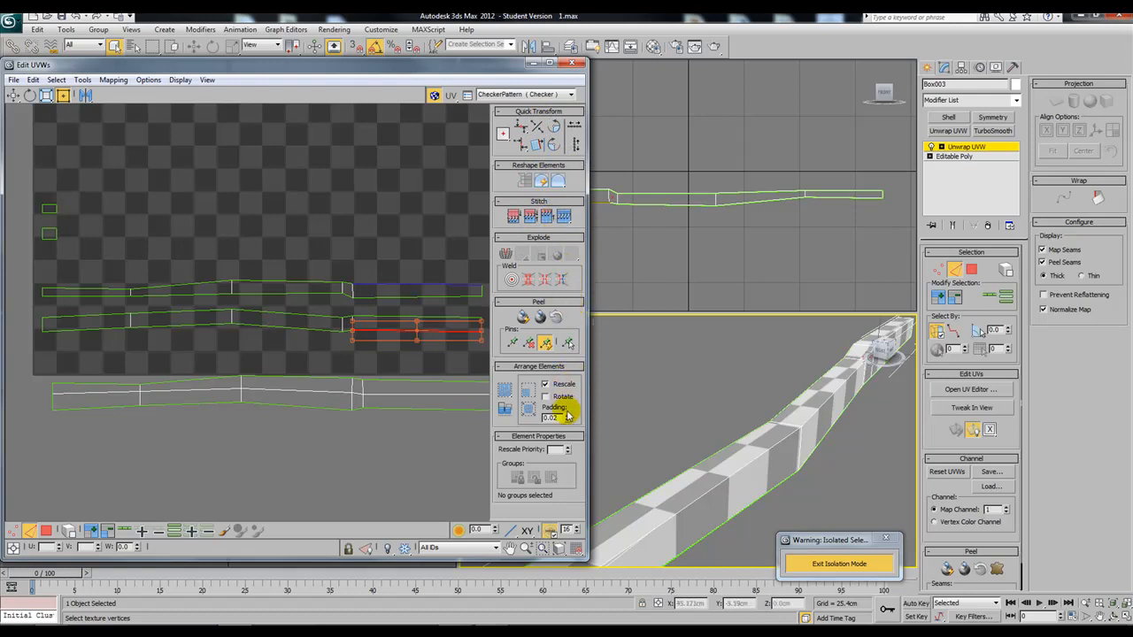
click(124, 534)
middle_drag(404, 402, 314, 425)
key(ctrl+w)
middle_drag(243, 377, 311, 363)
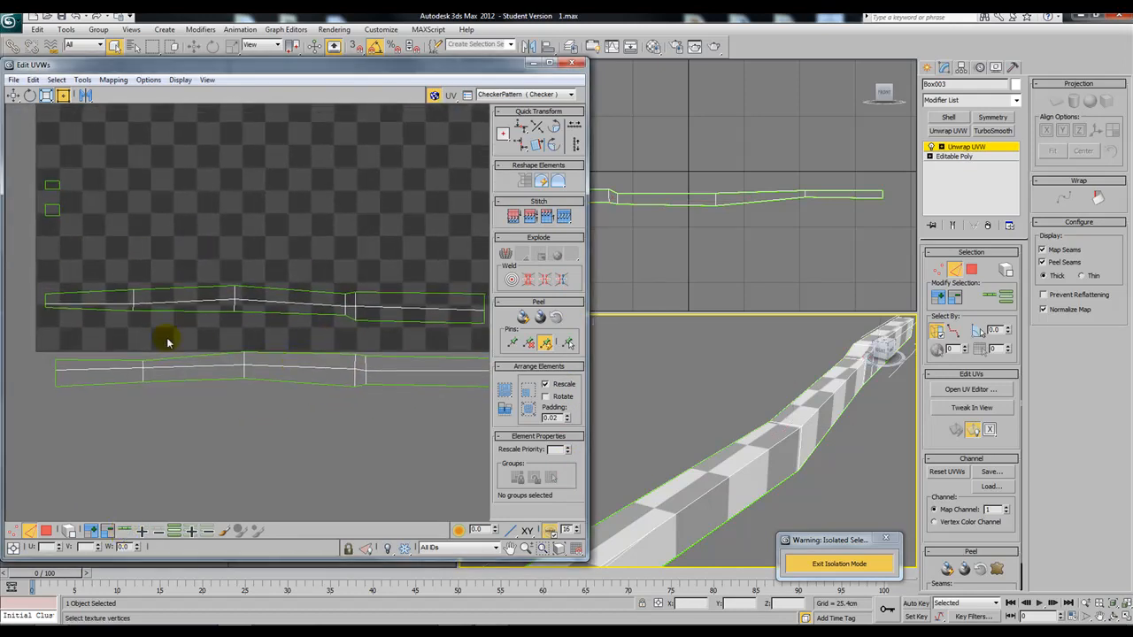
Select the upper and lower middle edges of the cluster below the tile to check which edges they share with the other cluster
click(938, 270)
click(54, 357)
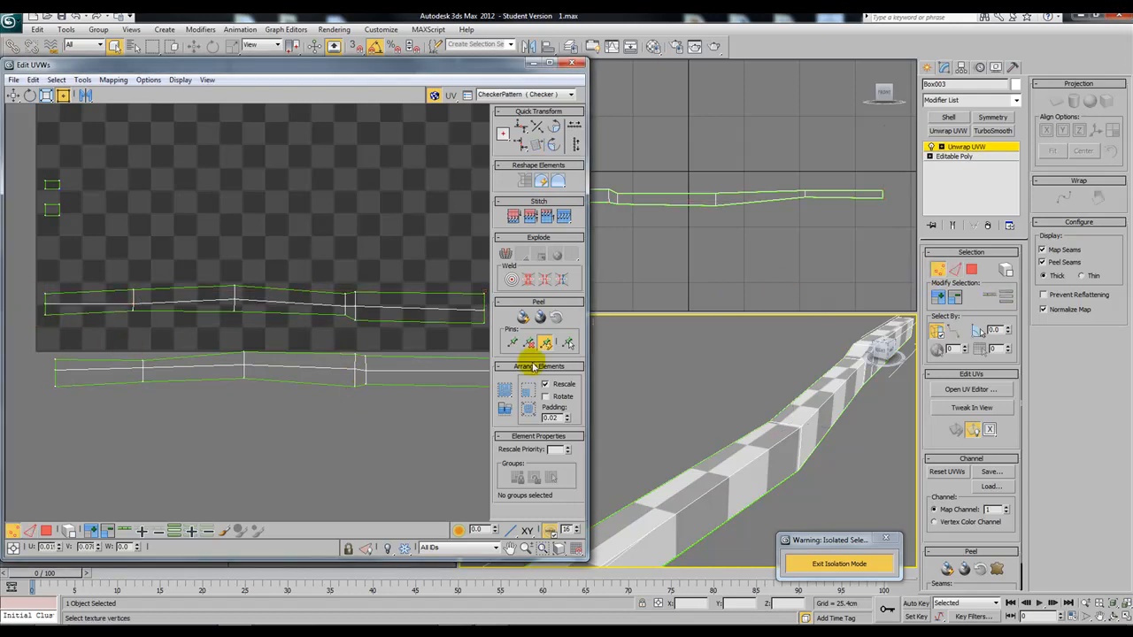
click(954, 270)
click(289, 361)
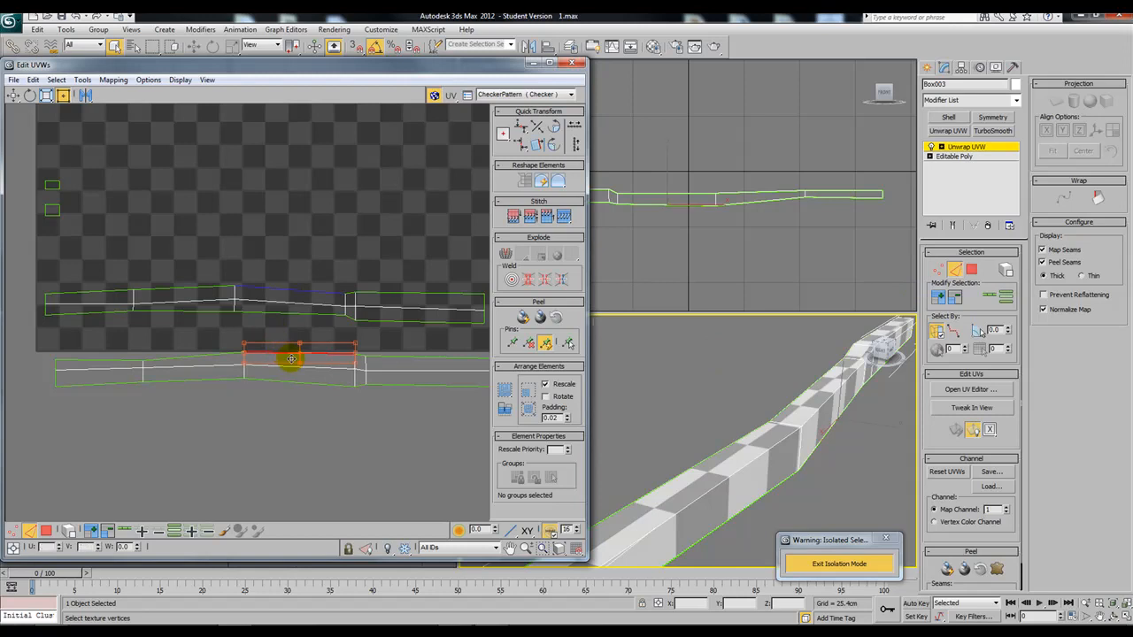
drag(335, 386, 354, 395)
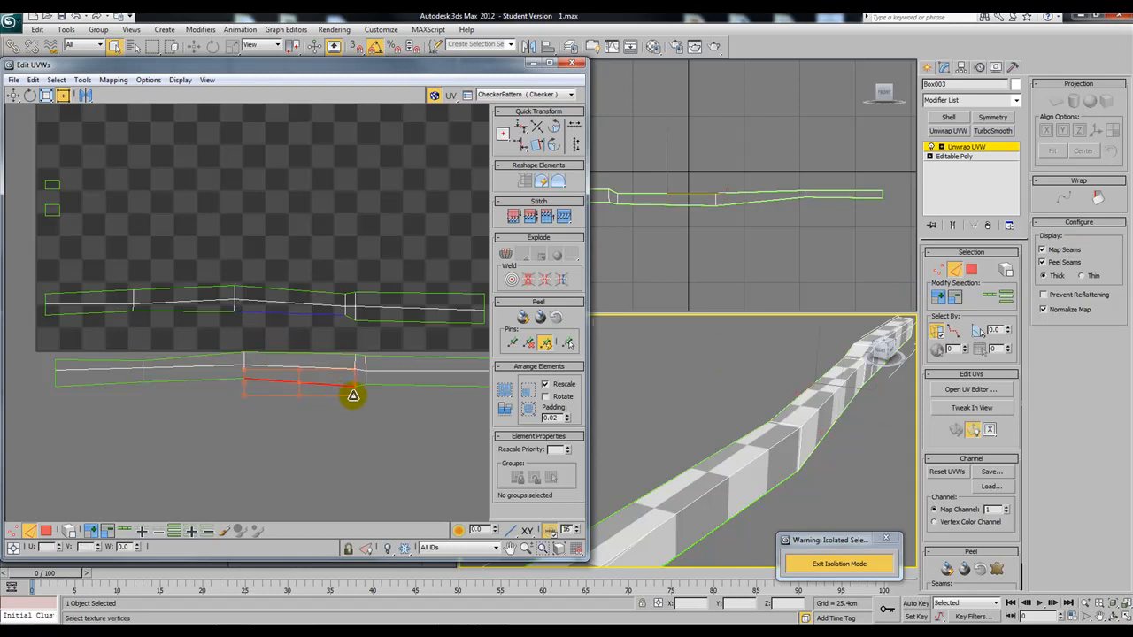
scroll(218, 308, down, 2)
Rotate the joined strip cluster inside the tile by -180 degrees and mirror it horizontally
drag(85, 301, 434, 347)
drag(255, 305, 277, 404)
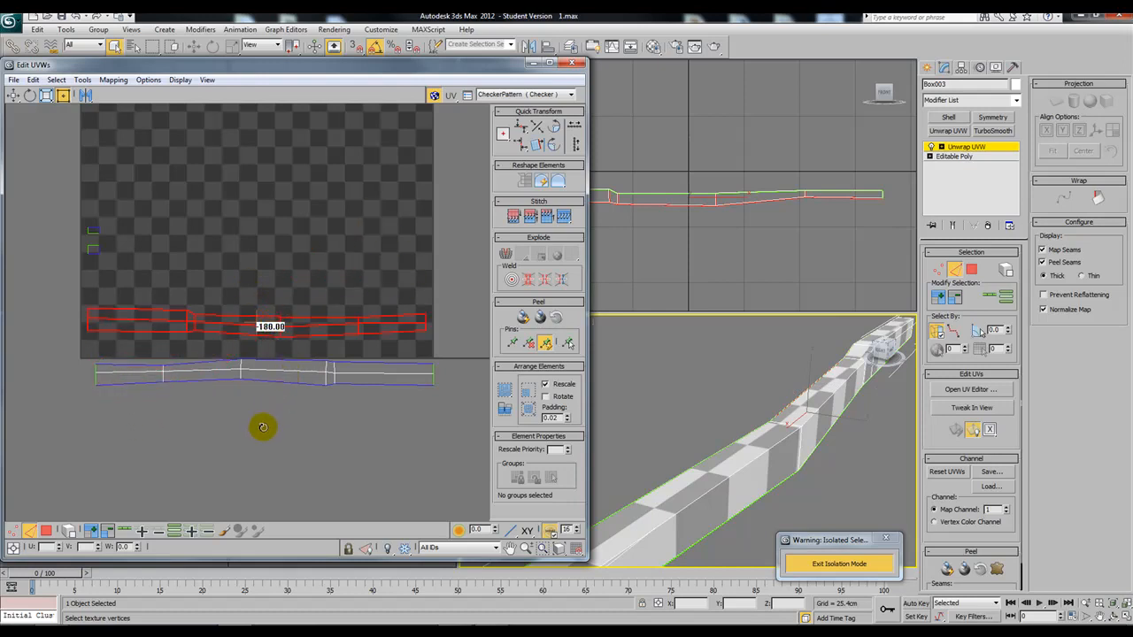
click(289, 440)
click(267, 323)
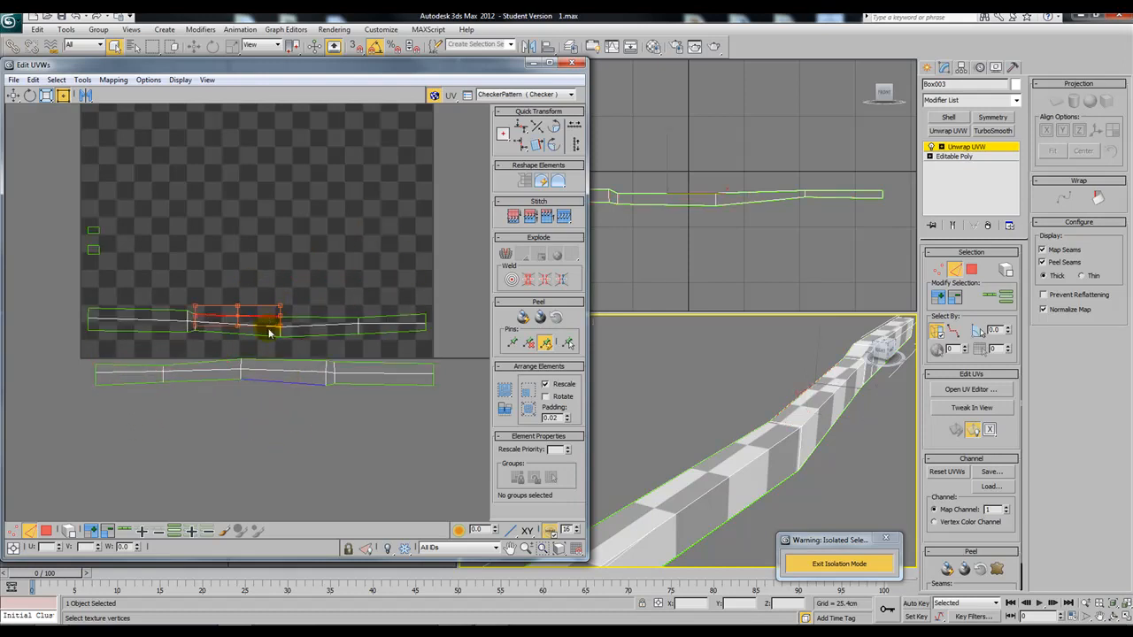
drag(433, 352, 62, 292)
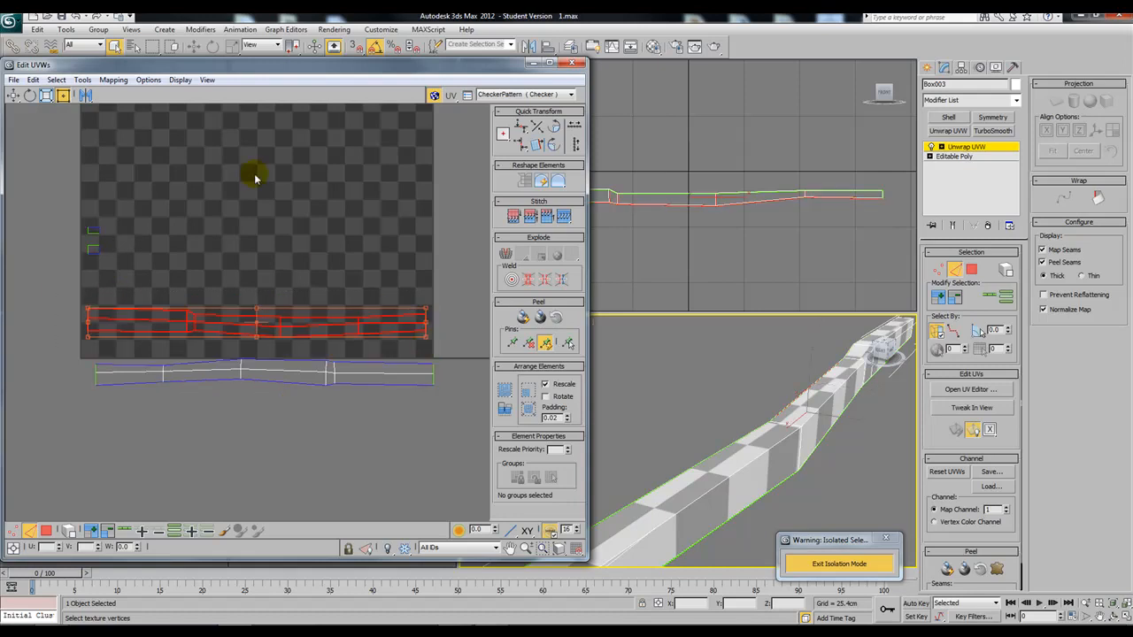
click(85, 95)
click(293, 405)
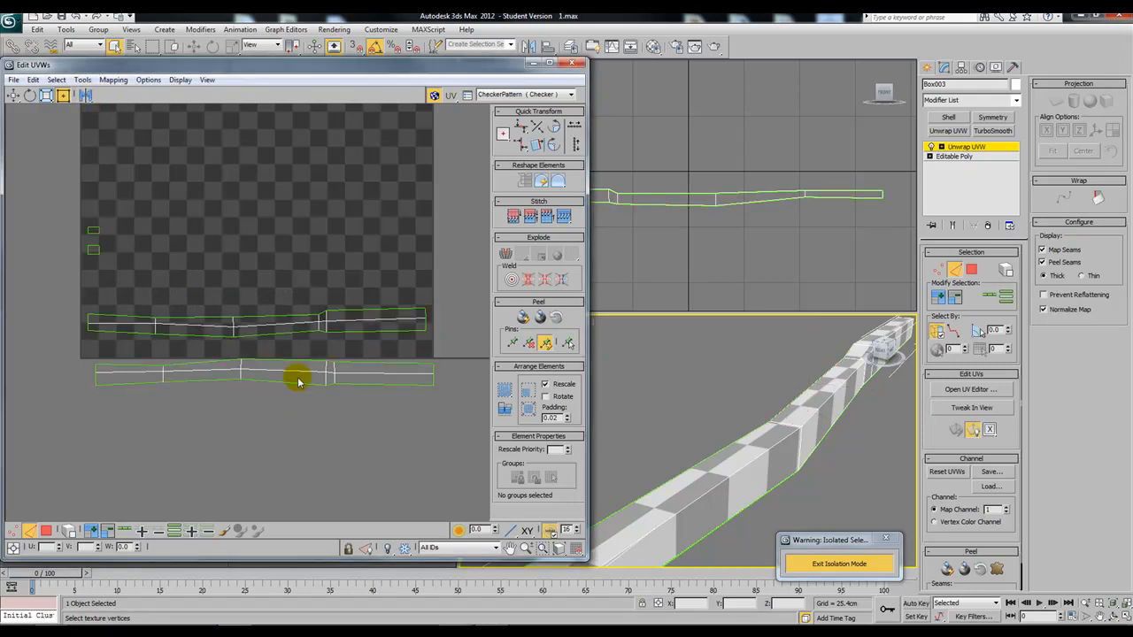
Select the full upper edge loop of the cluster below the tile and stitch the other cluster onto it
ctrl+click(353, 364)
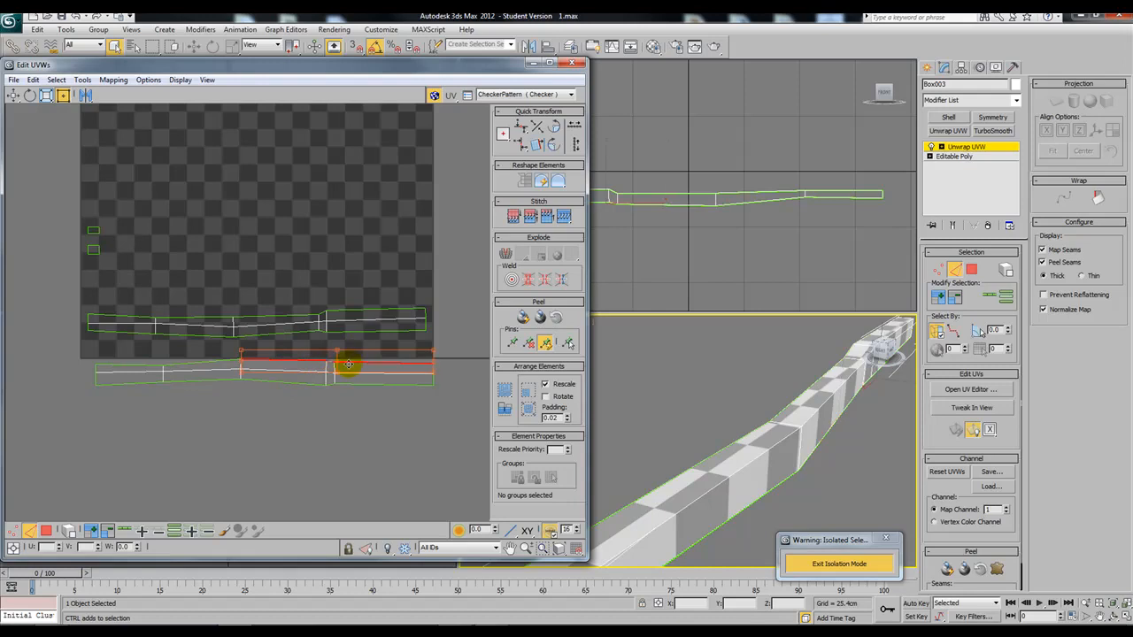
scroll(330, 365, up, 4)
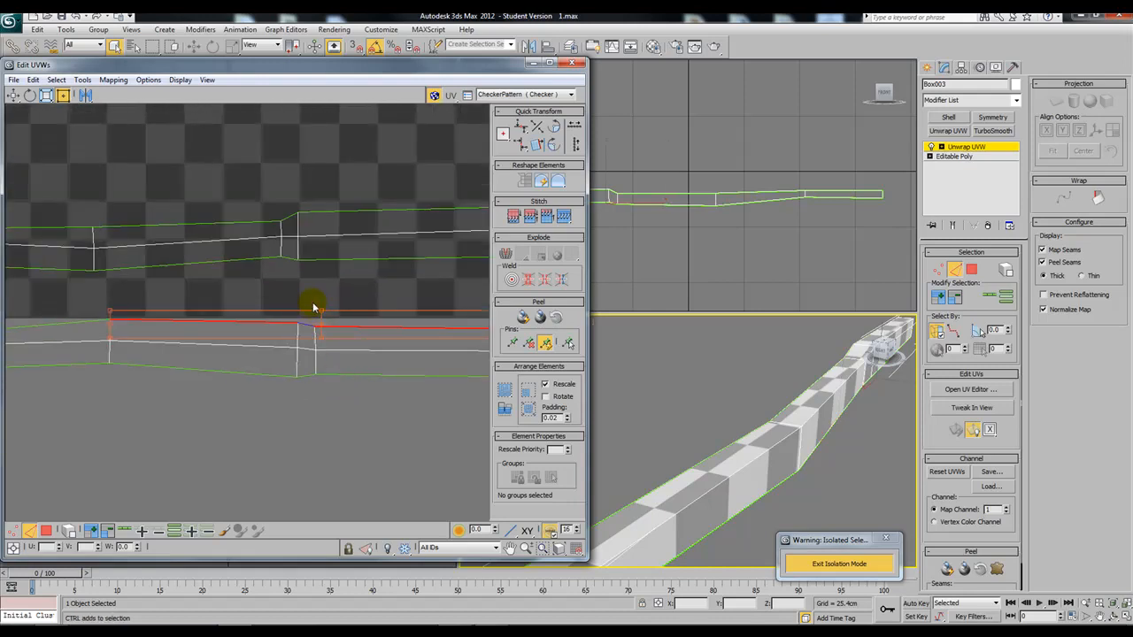
ctrl+drag(306, 332, 306, 333)
middle_drag(309, 329, 523, 348)
ctrl+drag(249, 333, 239, 350)
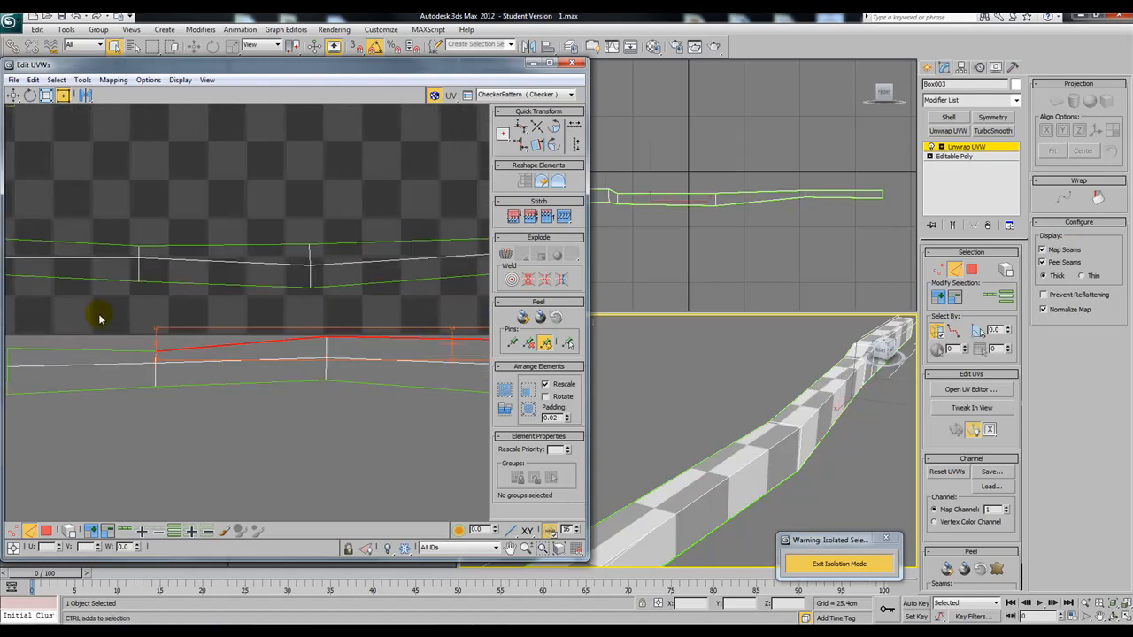
ctrl+click(93, 352)
scroll(275, 389, down, 3)
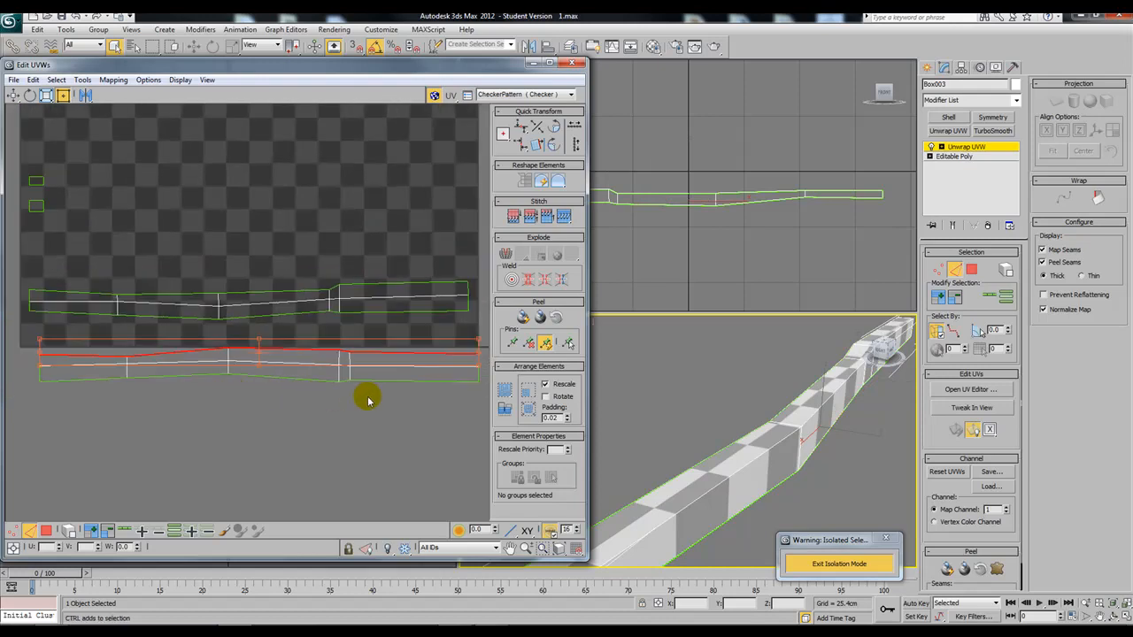
key(s)
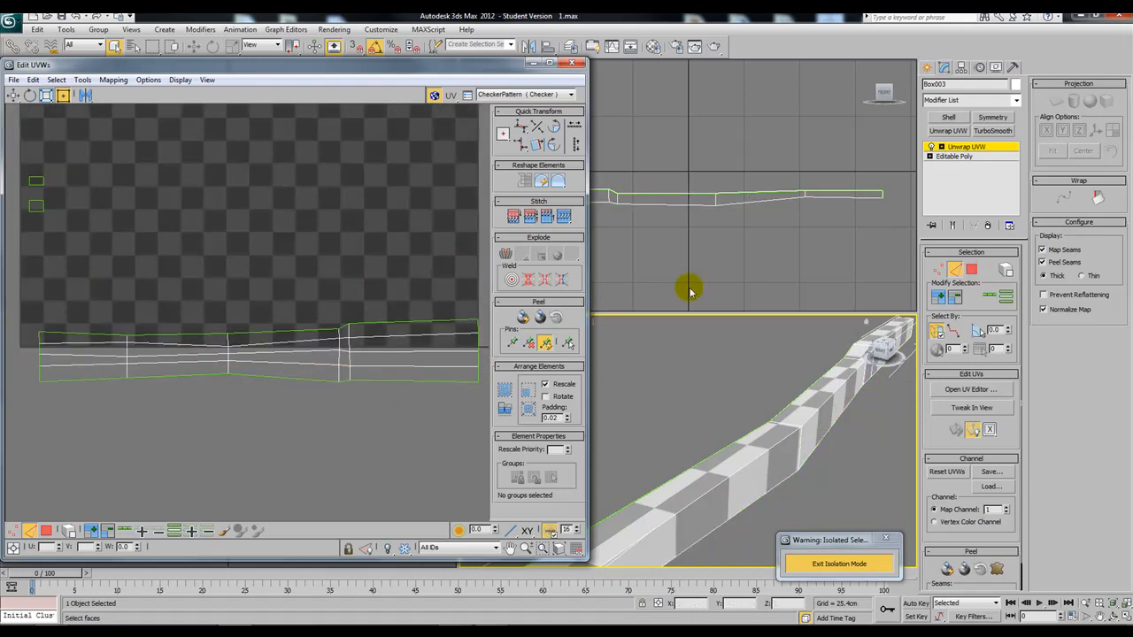
Select all polygons of the long stitched cluster, excluding the two small end caps, and straighten them into a rectangular grid
click(973, 275)
scroll(307, 309, down, 2)
drag(82, 301, 463, 410)
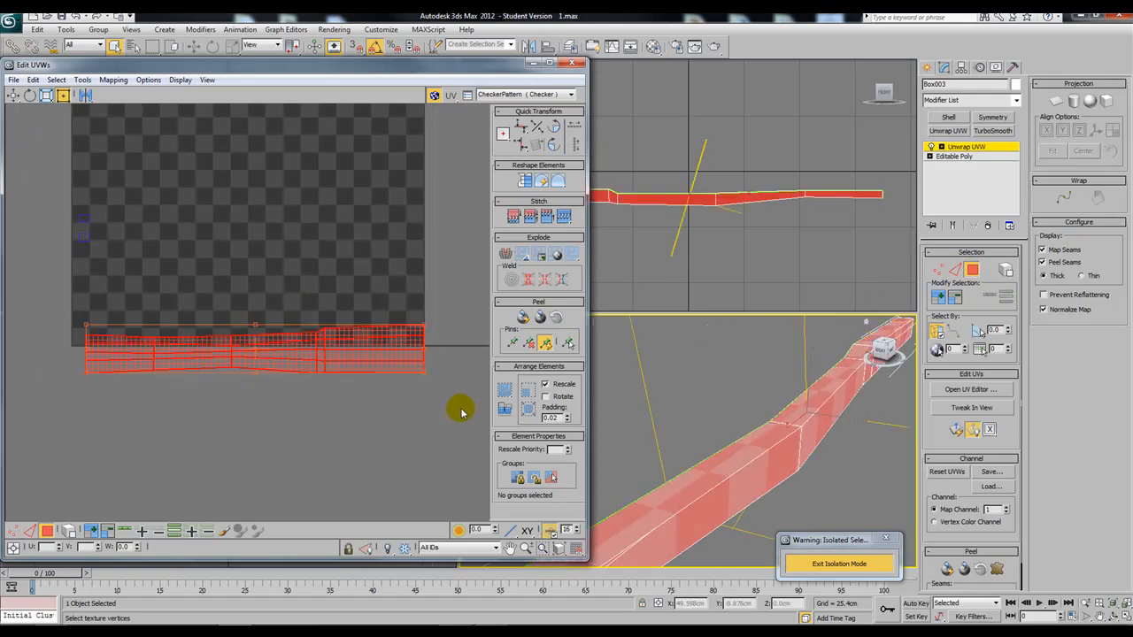
click(525, 182)
click(403, 257)
alt+middle_drag(590, 419, 771, 455)
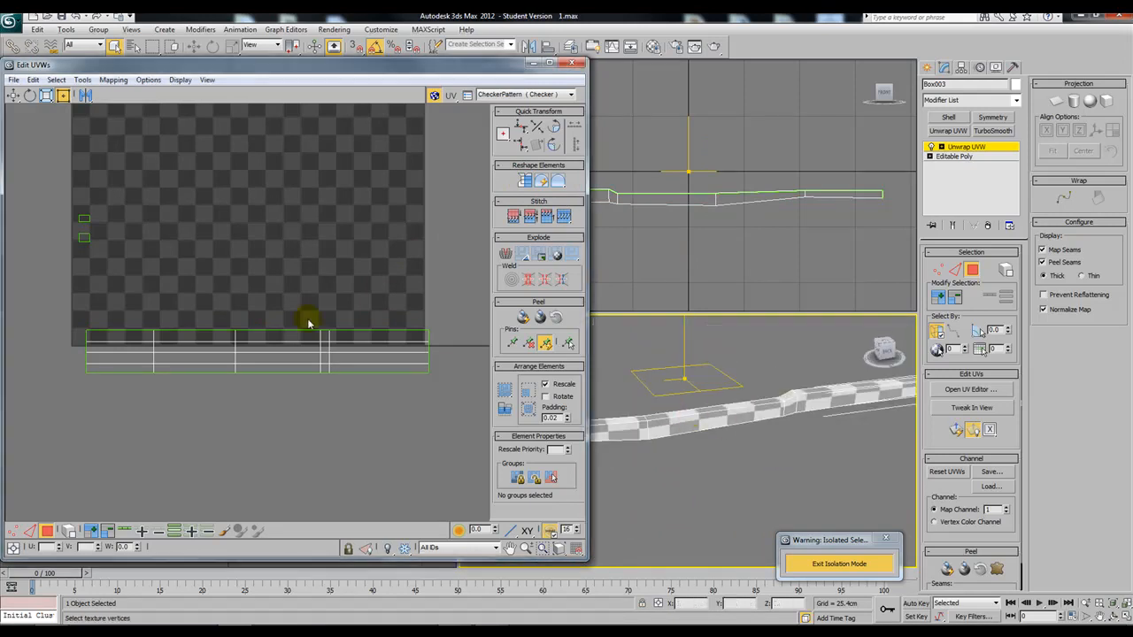
Stitch the two small end caps onto the opposite short ends of the straightened strip
click(956, 269)
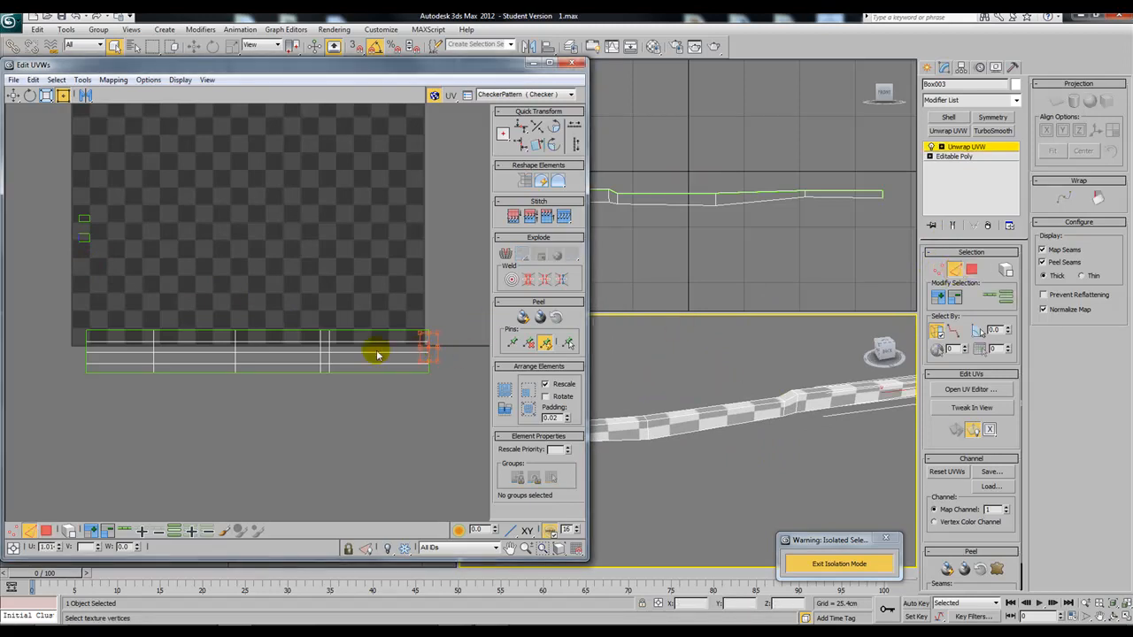
click(462, 378)
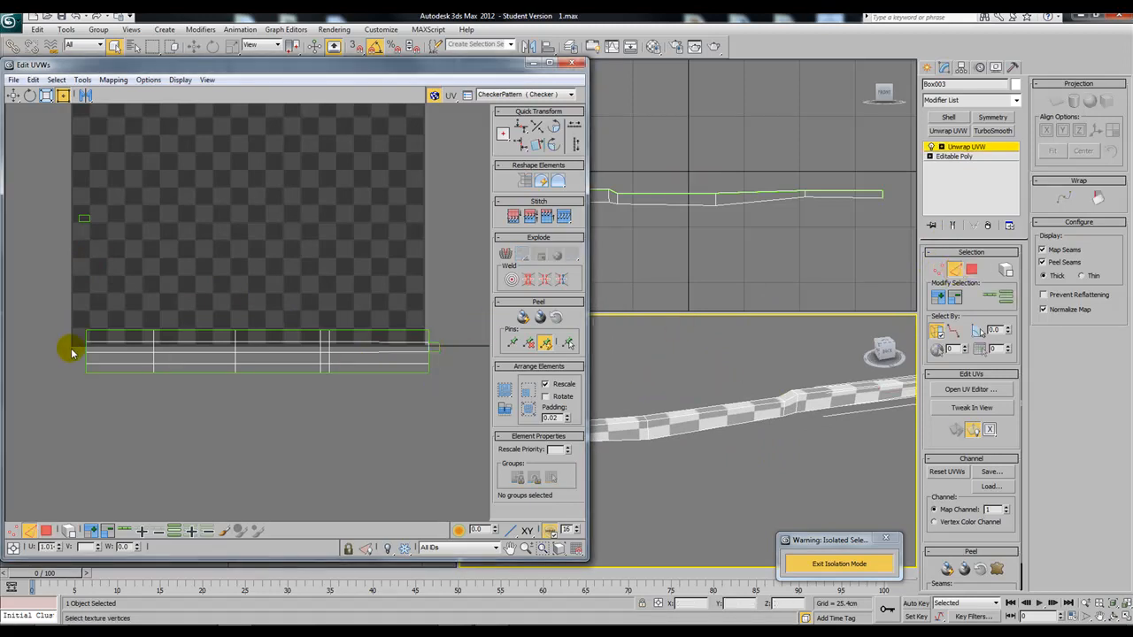
key(ctrl+w)
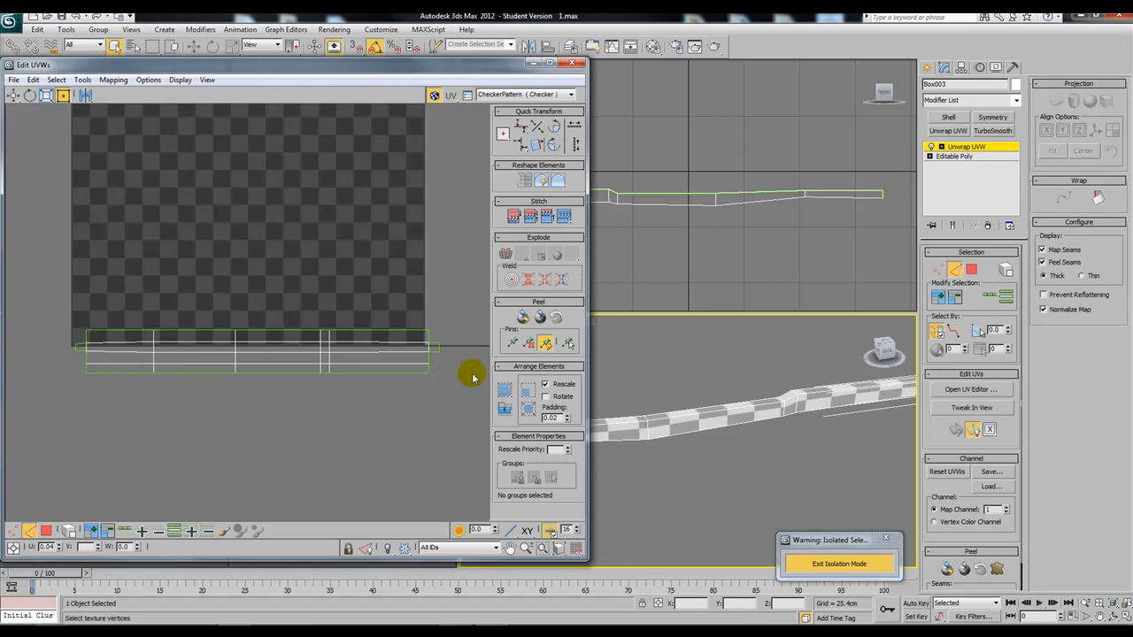
Select all polygons of the crossbeam cluster, end caps included, and try to straighten them
click(971, 270)
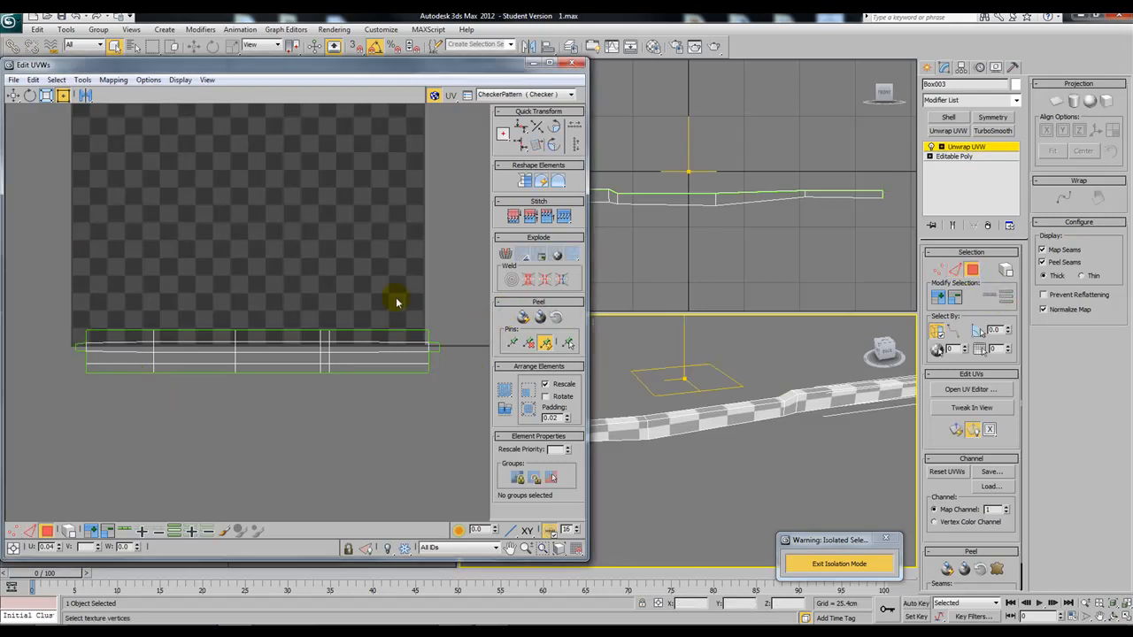
key(ctrl+a)
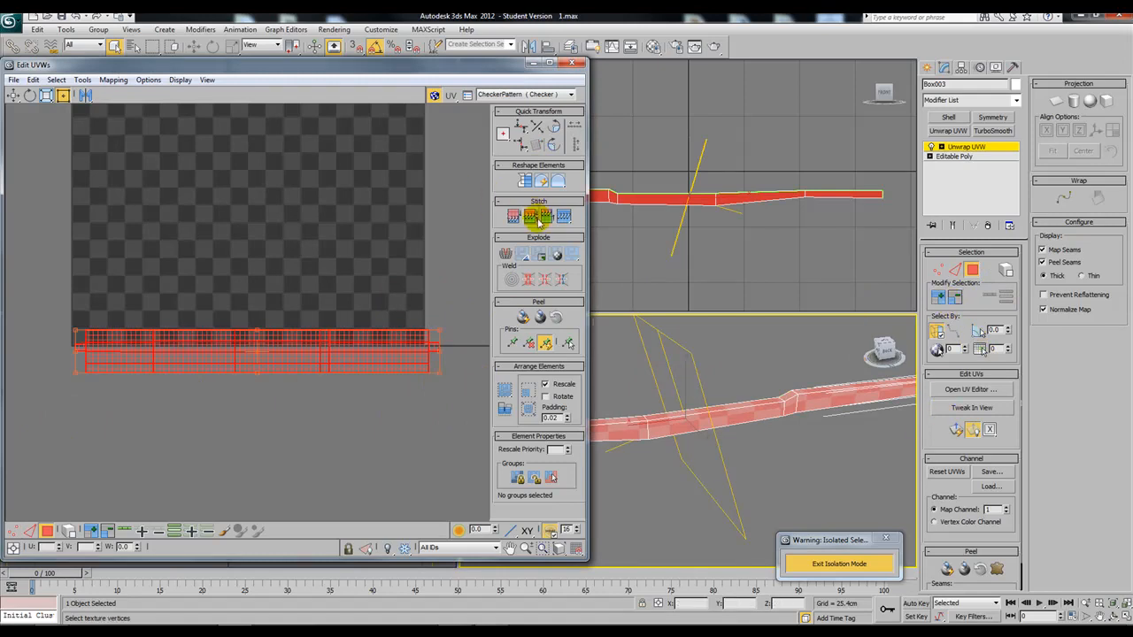
click(531, 188)
click(354, 244)
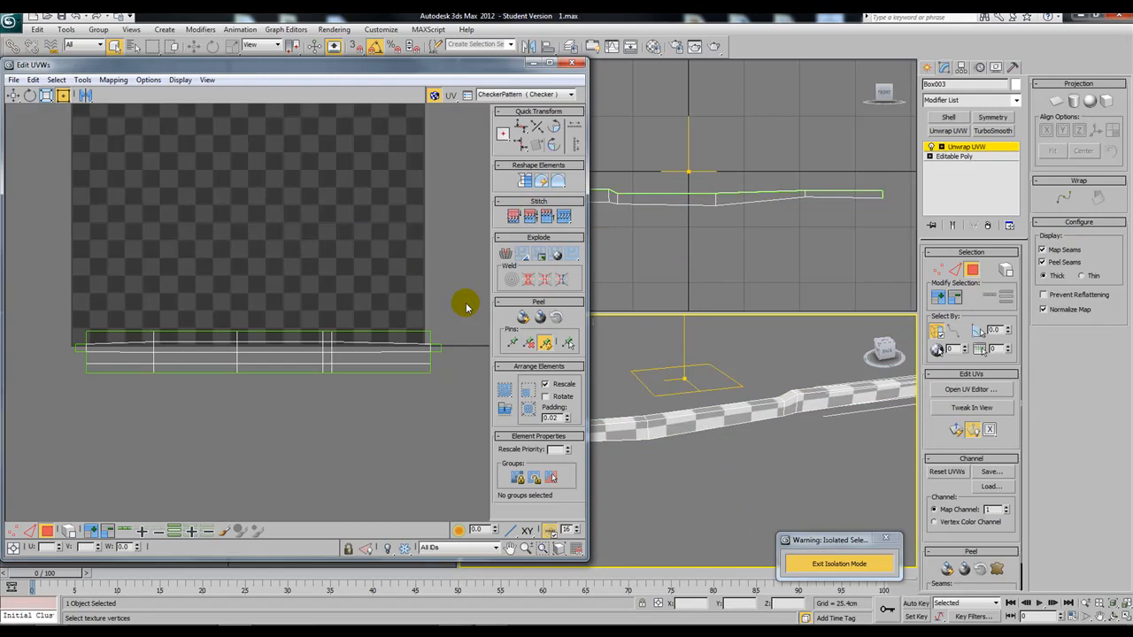
Undo the last straightening and straighten only the long strip's polygons, leaving out the end caps
key(ctrl+a)
click(478, 294)
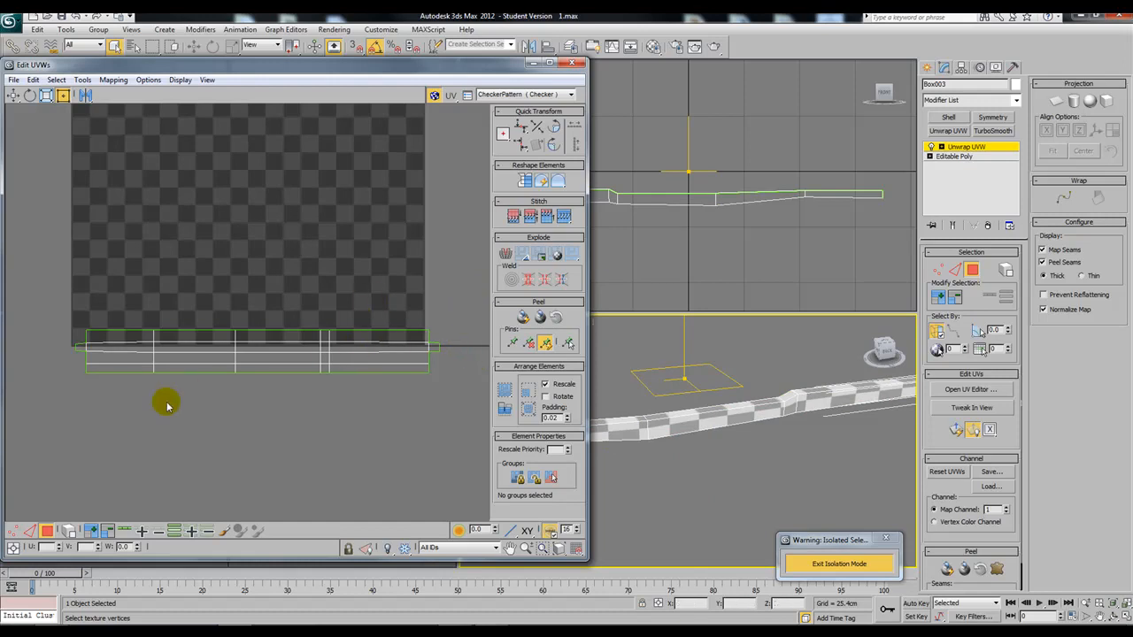
key(ctrl+z)
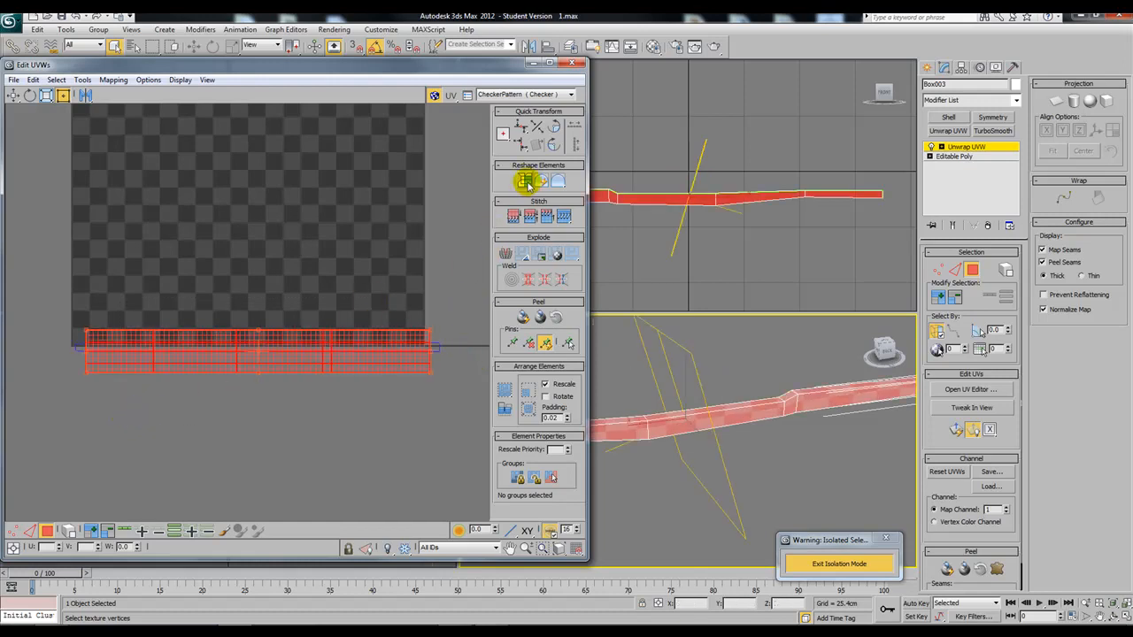
click(413, 289)
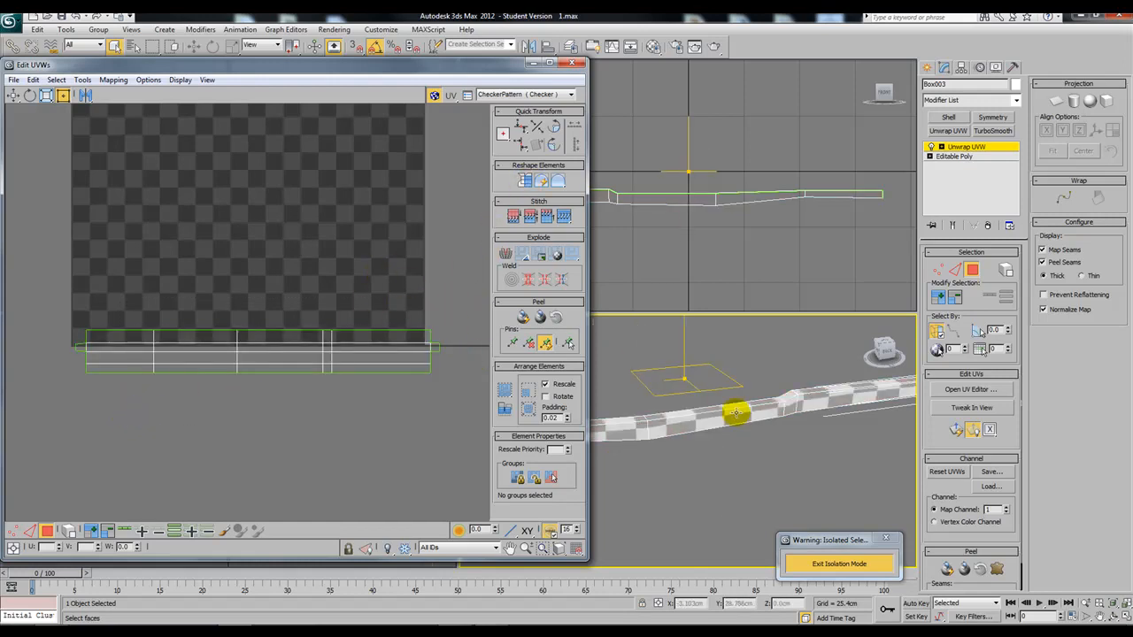
Select the whole crossbeam cluster and move it clear of the checkered tile, below its lower edge
scroll(739, 411, down, 4)
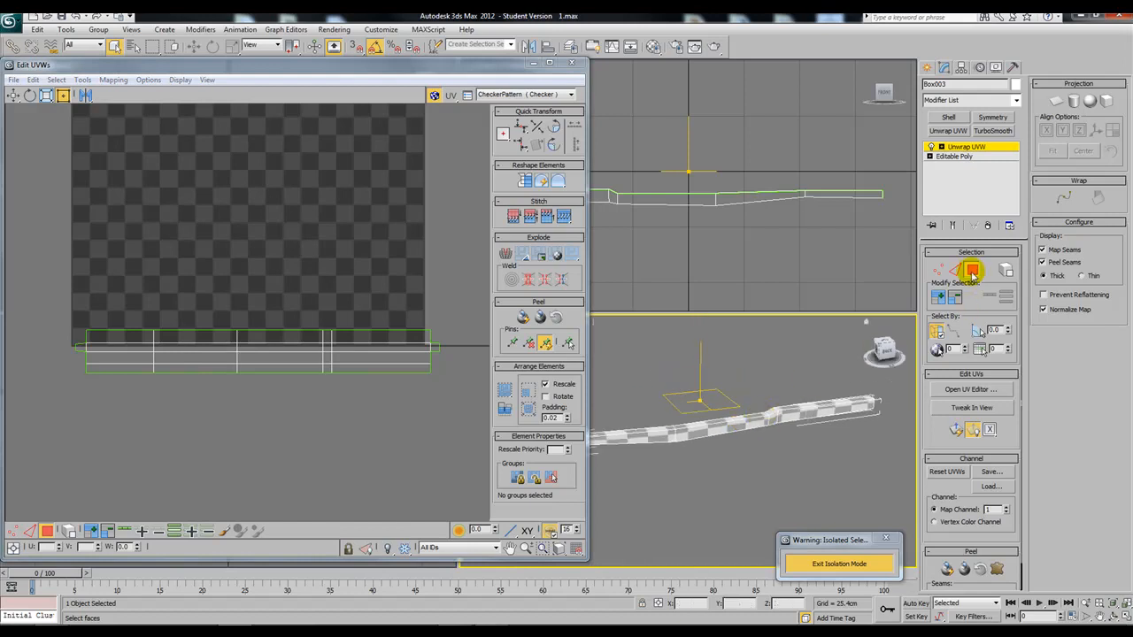
scroll(395, 298, down, 2)
drag(418, 293, 76, 429)
drag(238, 361, 163, 458)
click(416, 269)
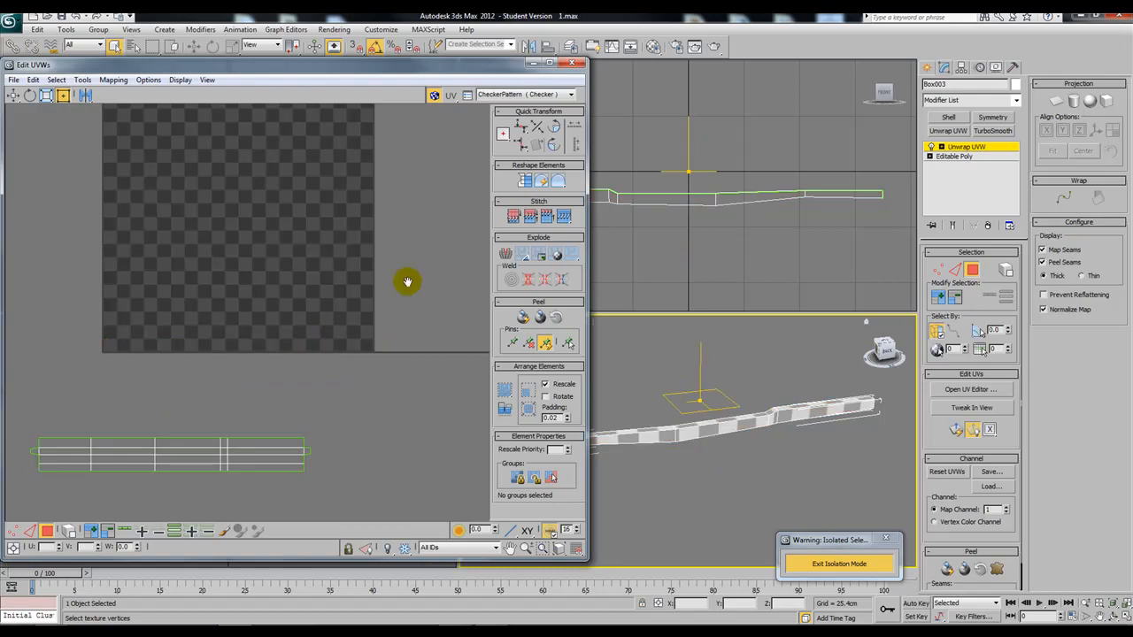
scroll(418, 273, down, 2)
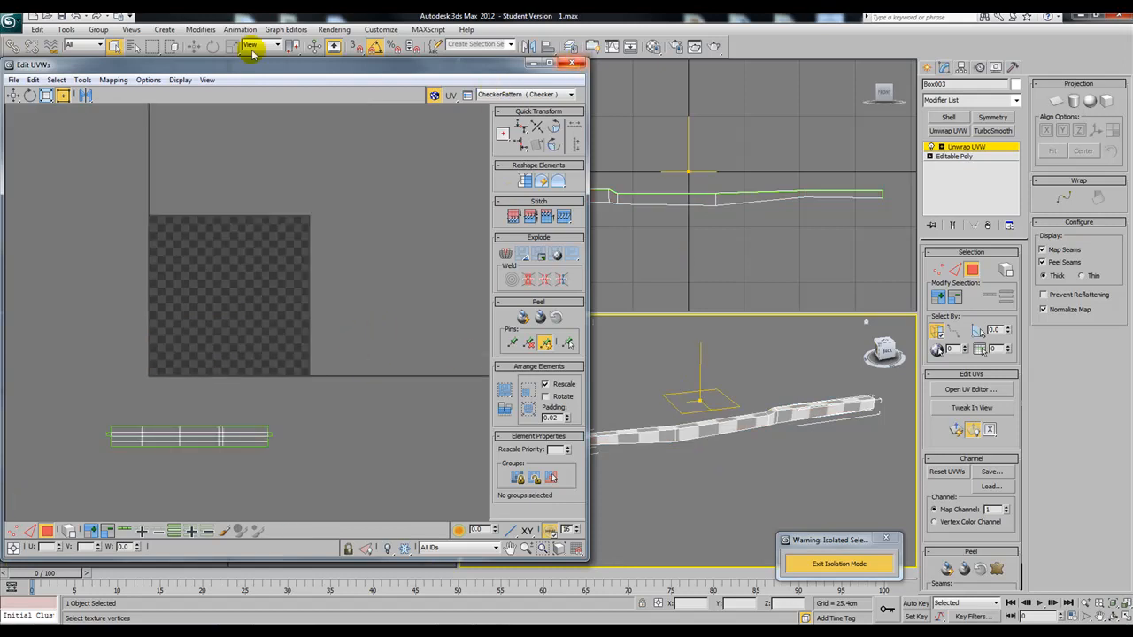
Close the UV editor and exit isolation mode to bring back the whole bench
click(571, 63)
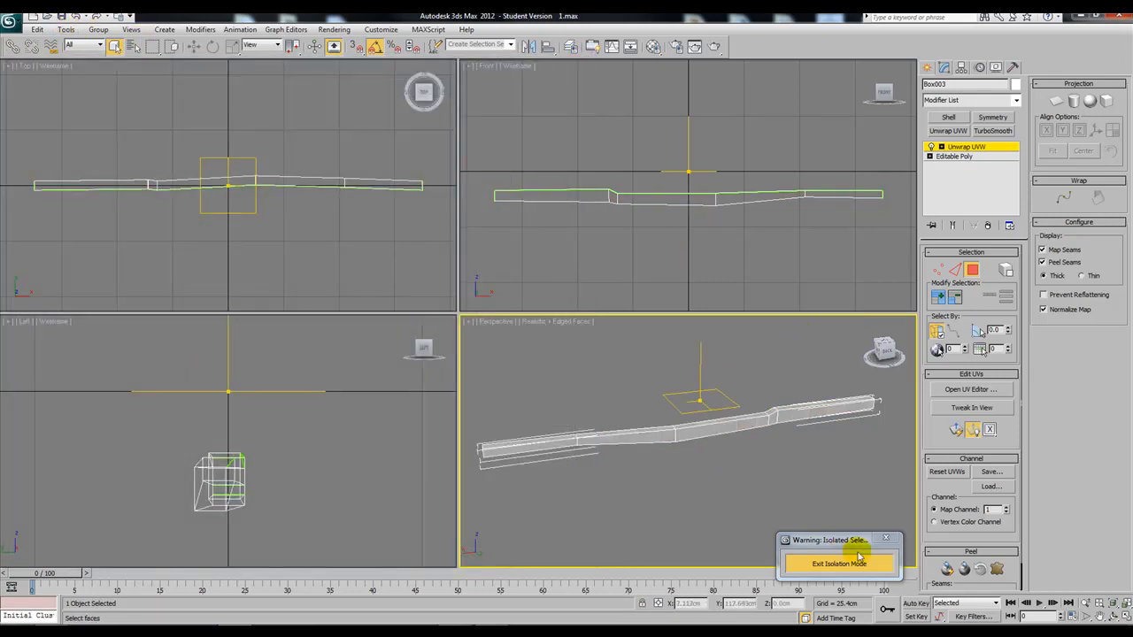
click(885, 538)
click(977, 271)
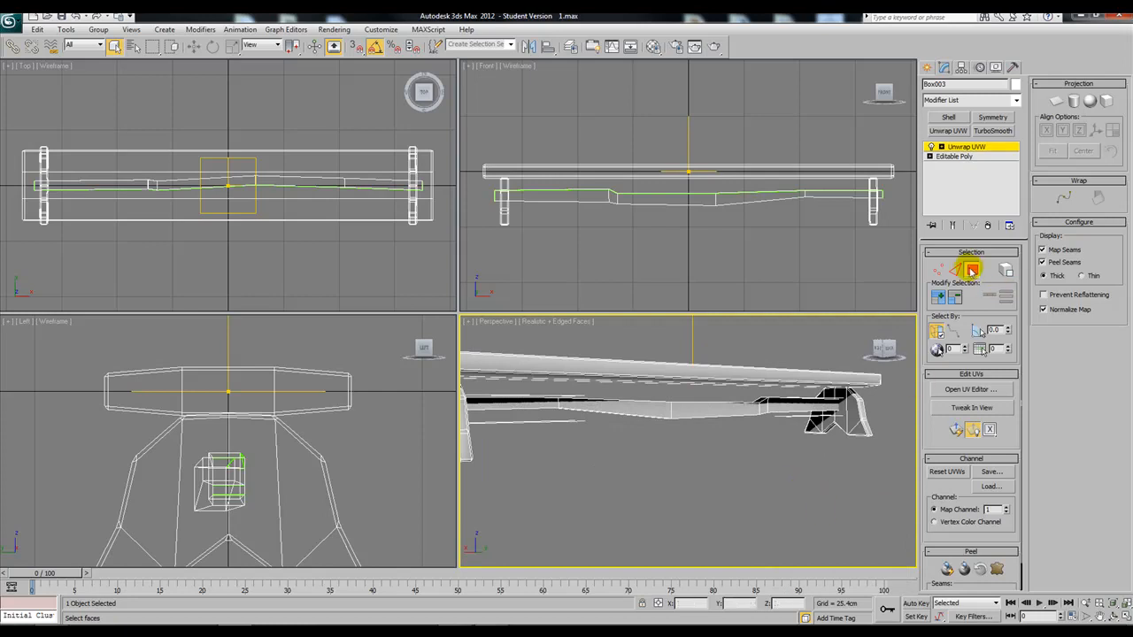
Collapse the crossbeam's Unwrap UVW modifier into its editable poly and deselect the beam
alt+middle_drag(716, 403, 729, 439)
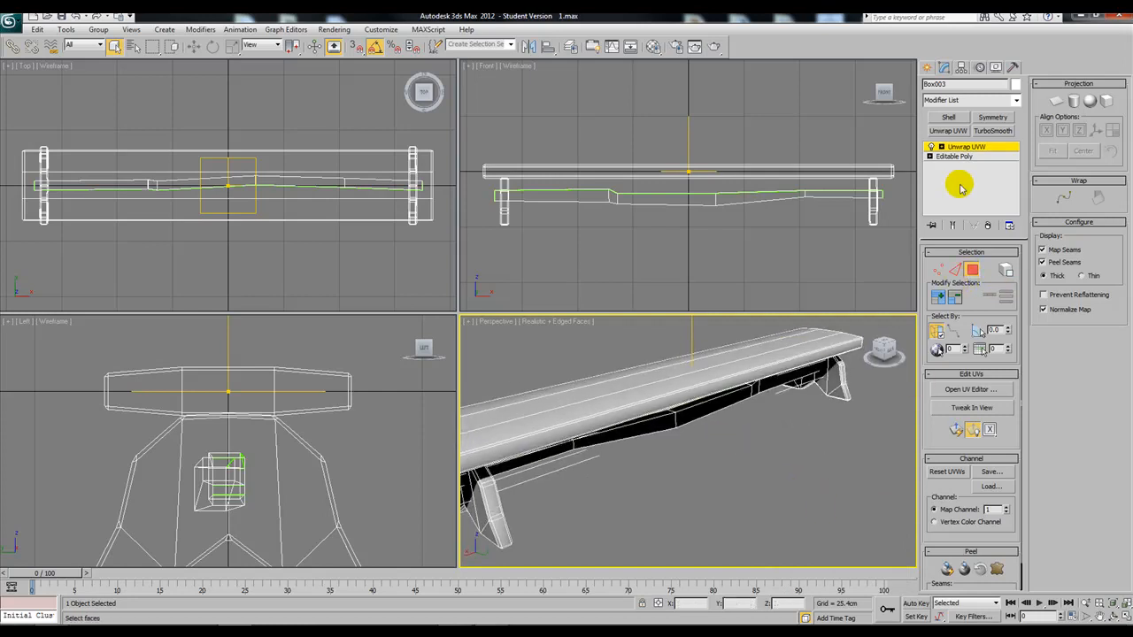
right_click(972, 153)
click(754, 425)
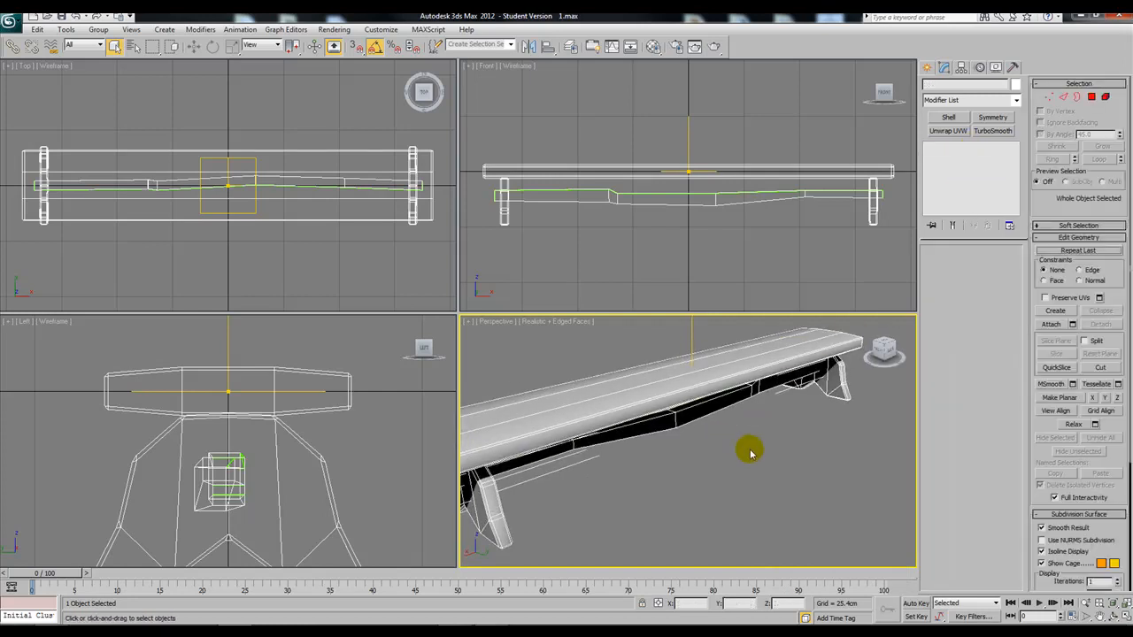
Select the bench seat, lower it by about 0.571 cm onto the legs, and deselect it
alt+middle_drag(786, 440, 762, 450)
middle_drag(703, 413, 779, 434)
click(759, 400)
key(z)
key(w)
alt+middle_drag(690, 499, 698, 454)
middle_drag(308, 486, 324, 398)
scroll(324, 392, down, 2)
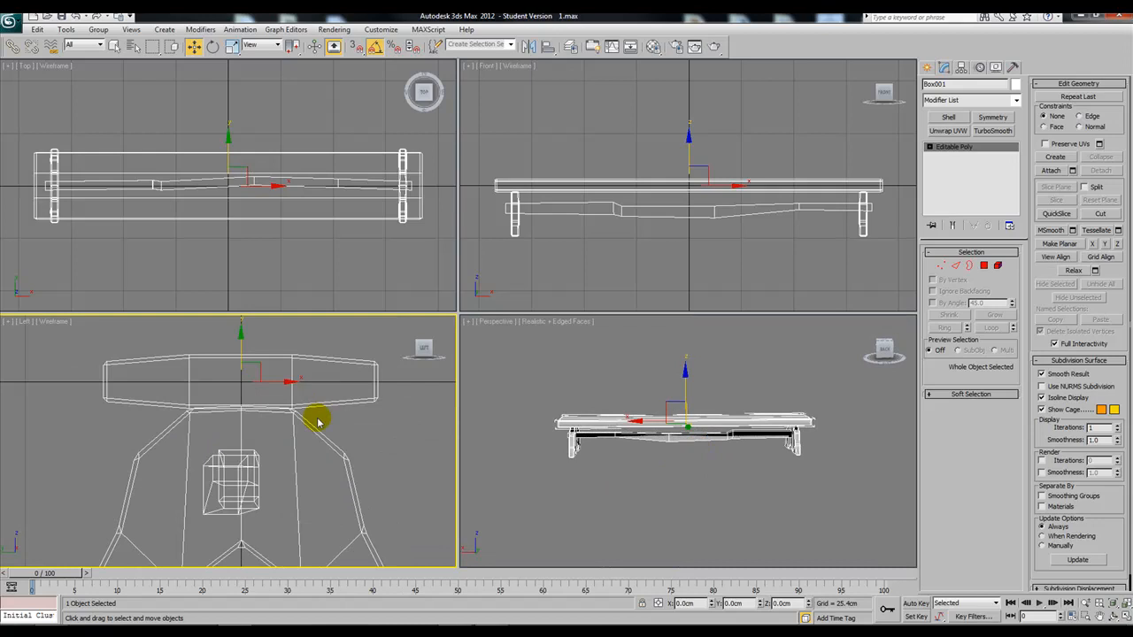
click(735, 423)
click(791, 384)
click(734, 177)
click(525, 233)
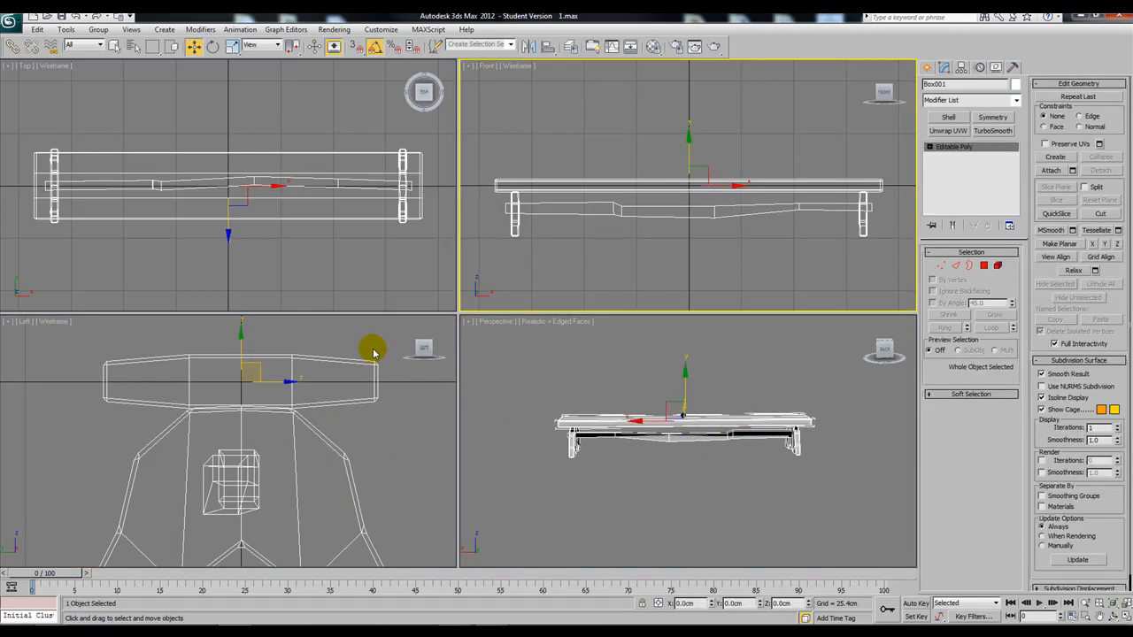
middle_drag(263, 352, 269, 355)
drag(247, 344, 243, 349)
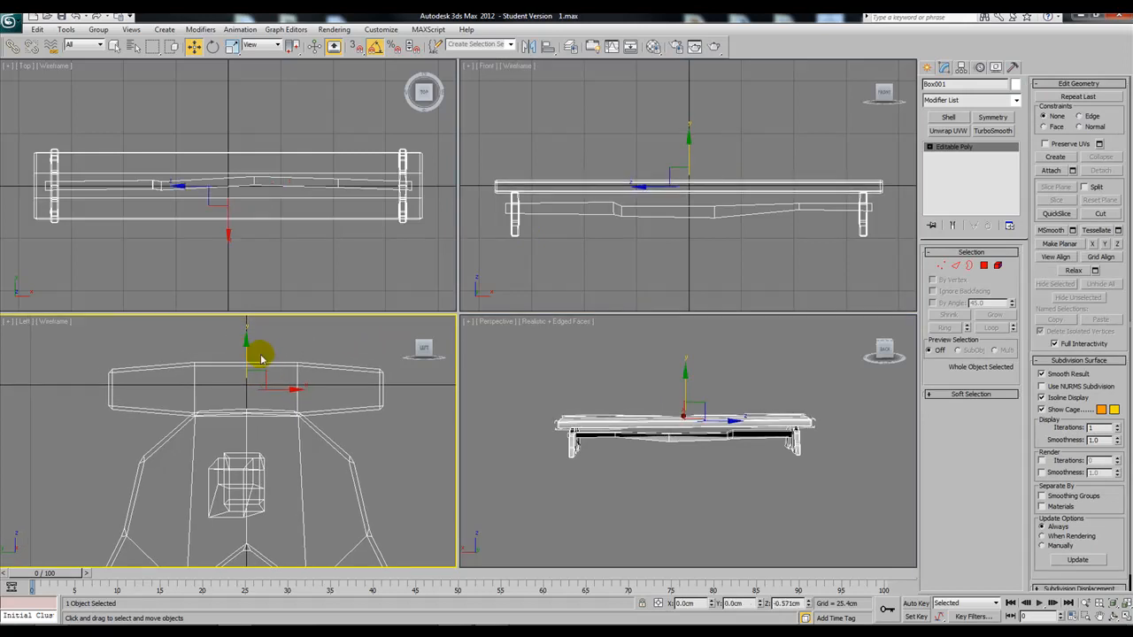
click(381, 456)
Inspect the assembled bench and compare it with the scg_woodtable1.jpg reference image in Firefox
scroll(390, 464, up, 3)
alt+middle_drag(620, 447, 625, 491)
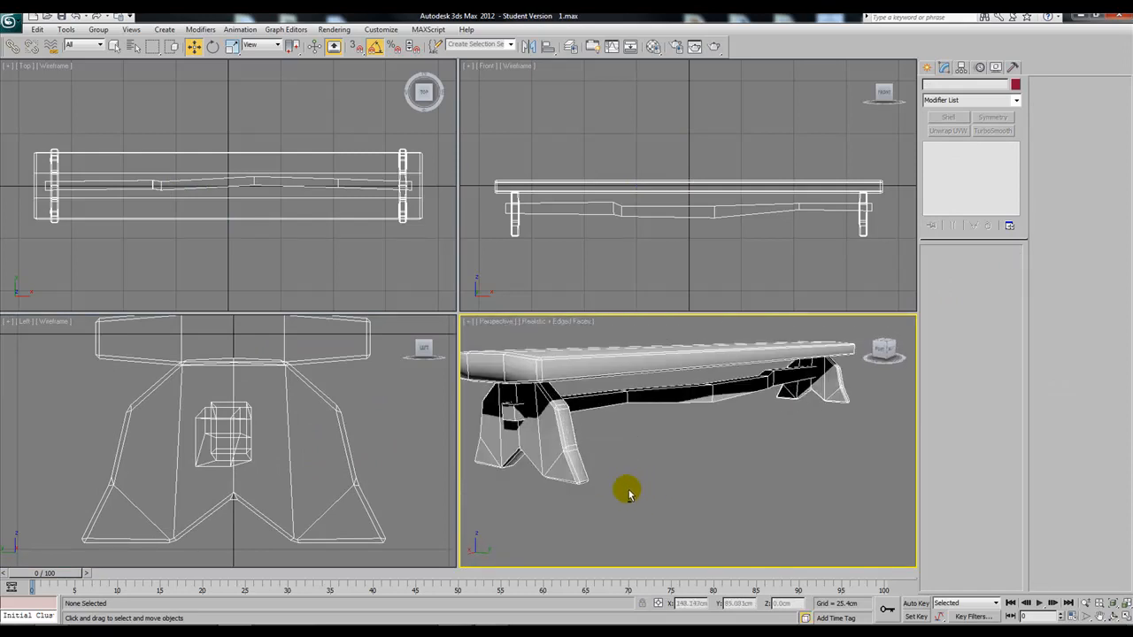
mouse_move(715, 467)
alt+middle_down()
mouse_move(698, 488)
mouse_move(719, 476)
alt+middle_up()
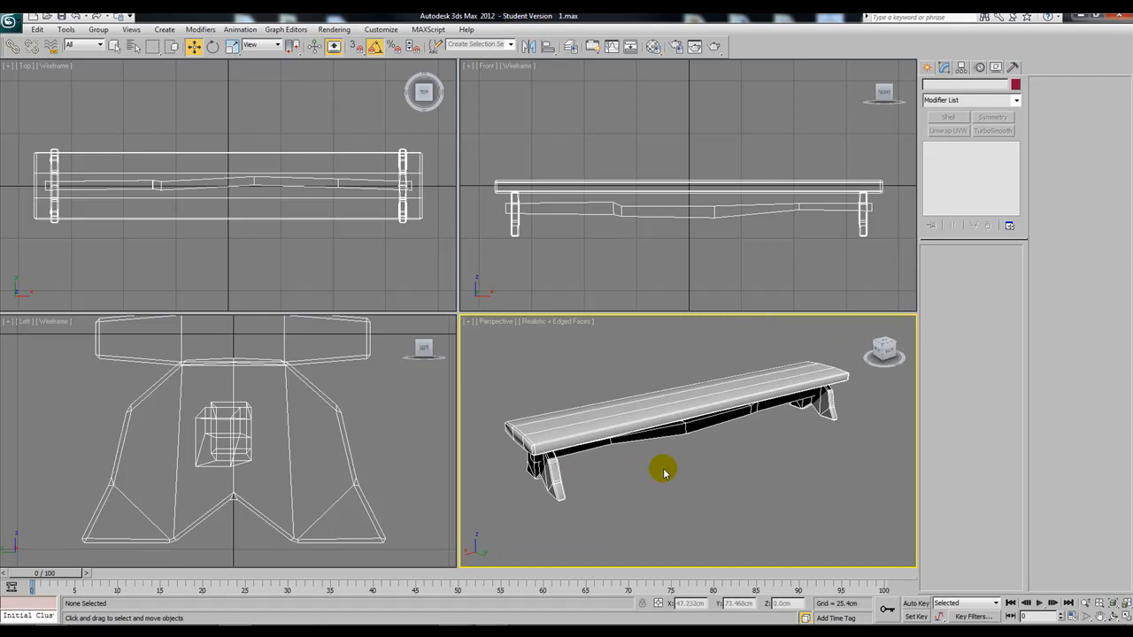
drag(0, 177, 463, 38)
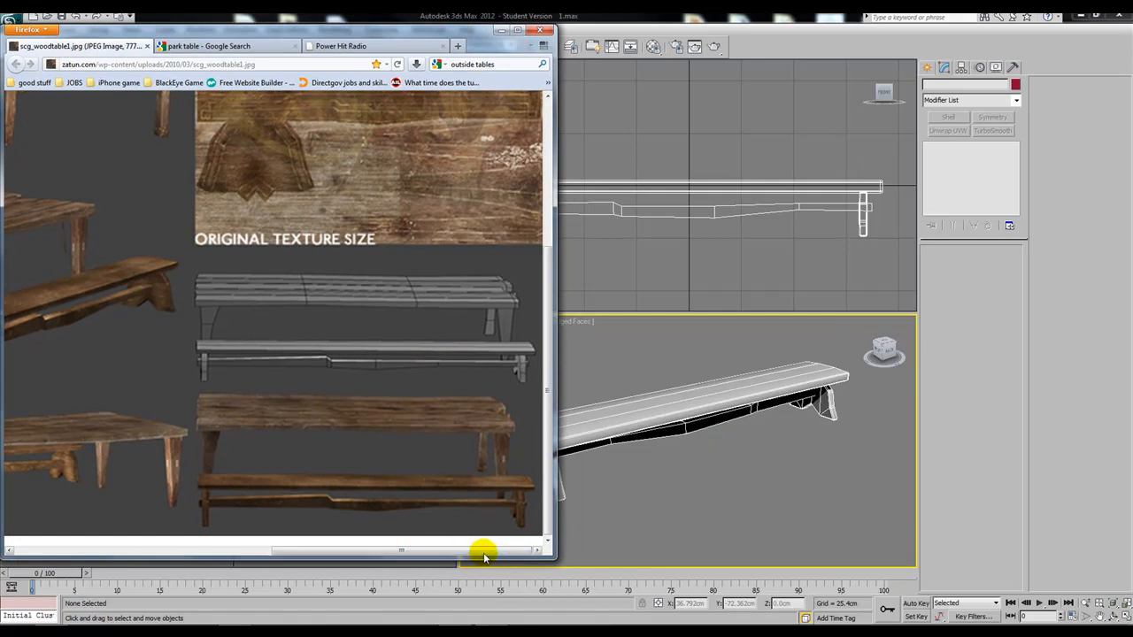
drag(483, 551, 274, 506)
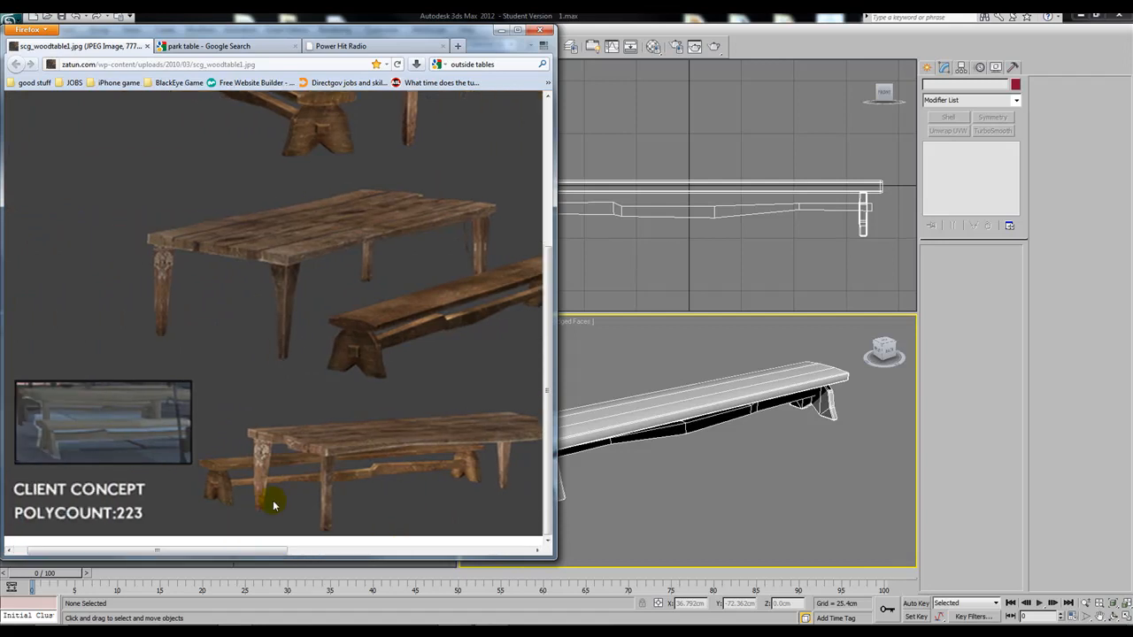
scroll(347, 483, up, 5)
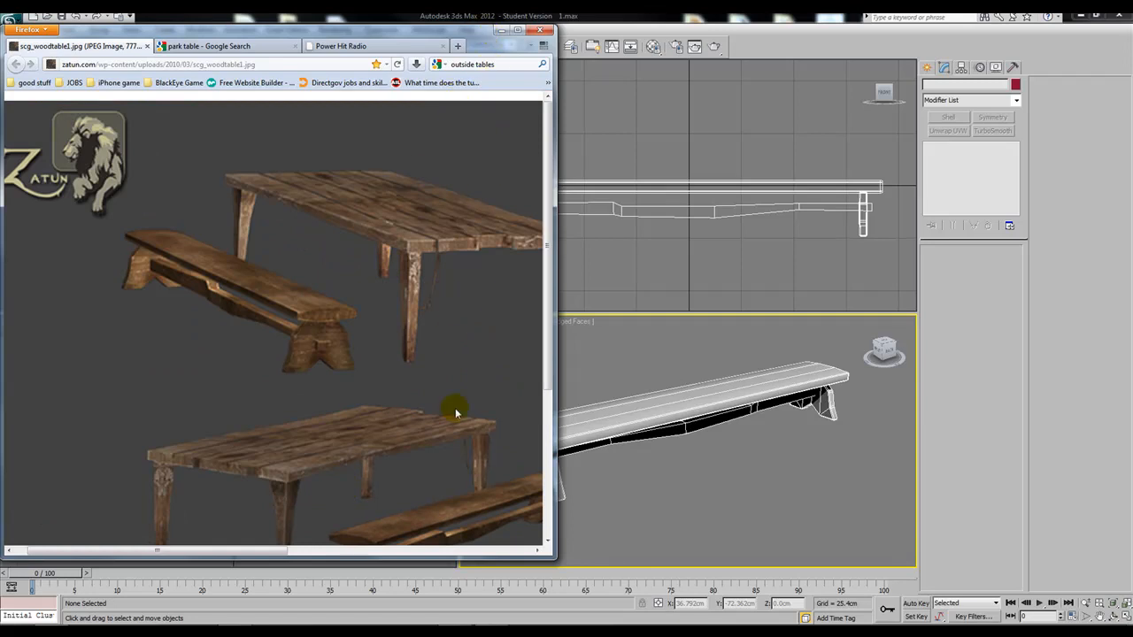
drag(550, 314, 548, 273)
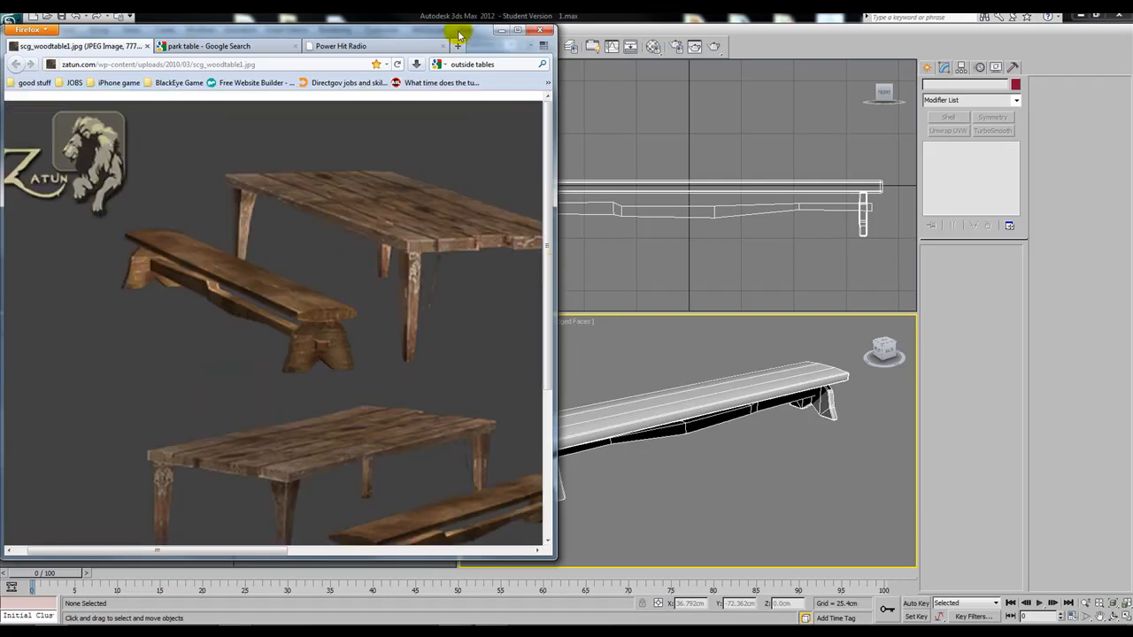
click(501, 30)
Create a standard Omni light beside the bench in the perspective view and raise it to a height of about 99.4 cm
alt+middle_drag(764, 450, 772, 427)
scroll(748, 460, down, 4)
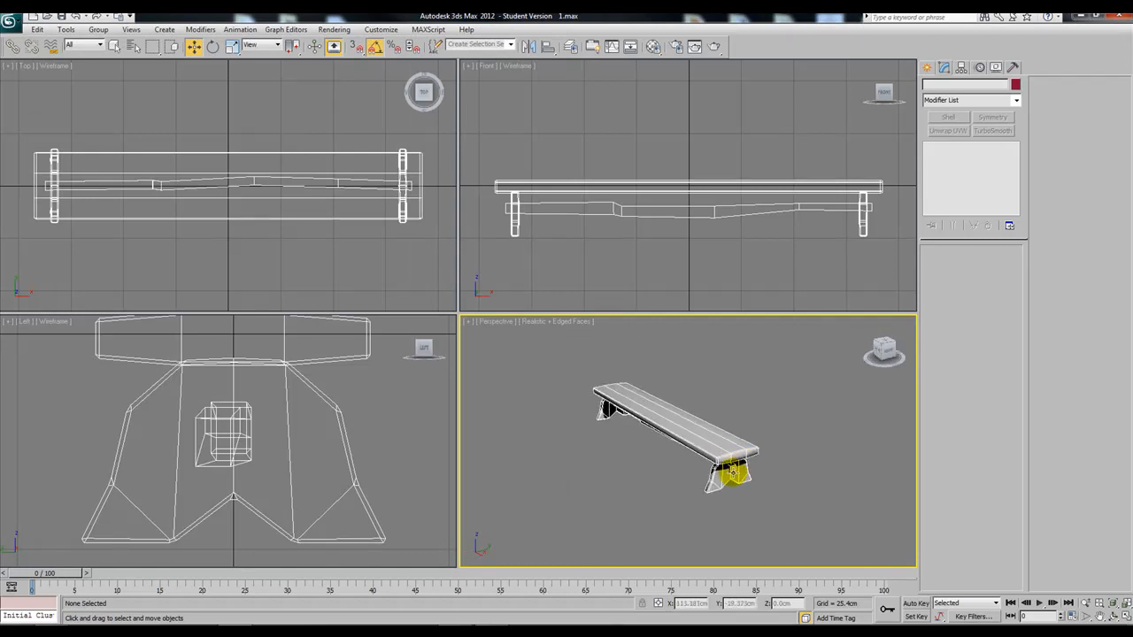
click(927, 67)
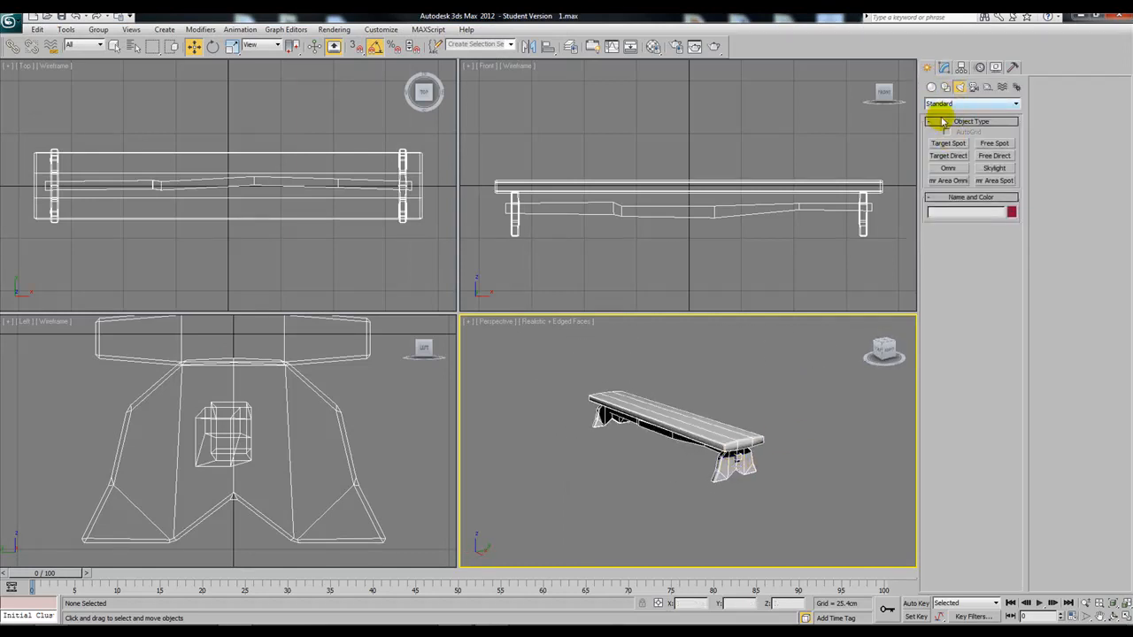
click(948, 169)
click(649, 504)
right_click(676, 492)
drag(650, 464, 648, 231)
scroll(716, 415, down, 3)
mouse_move(716, 417)
alt+middle_down()
mouse_move(718, 455)
mouse_move(678, 467)
mouse_move(686, 455)
mouse_move(726, 462)
mouse_move(702, 423)
alt+middle_up()
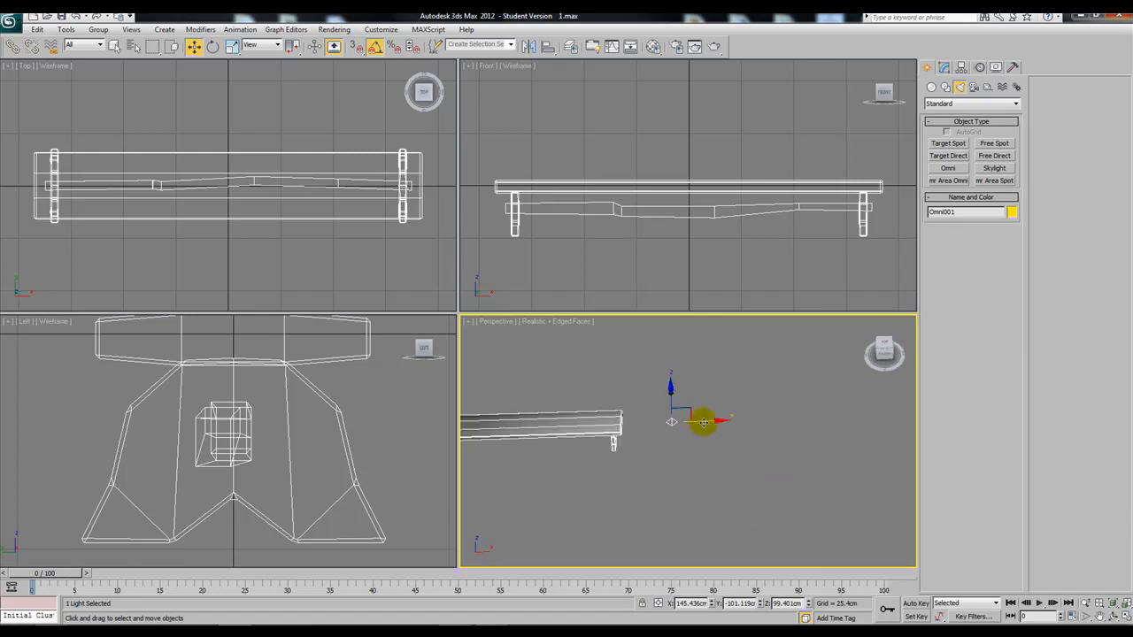
Move the Omni light away from the bench and raise it to about X 282.8, Y -138.7, Z 299.7 cm
drag(690, 414, 855, 446)
alt+middle_drag(853, 446, 822, 425)
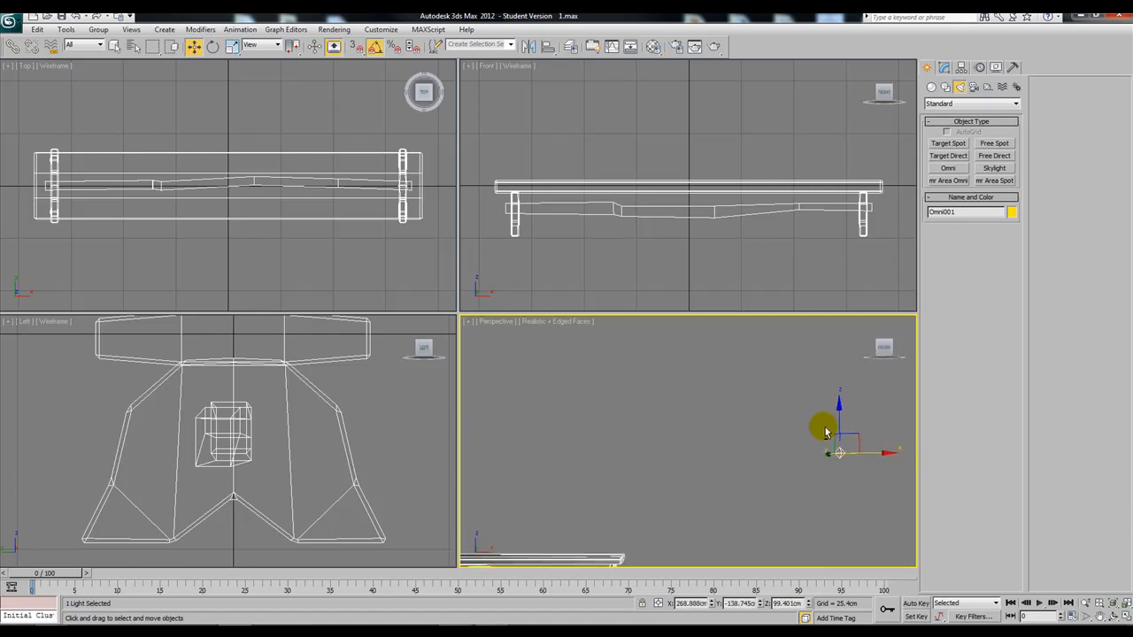
scroll(821, 451, down, 4)
drag(754, 424, 760, 335)
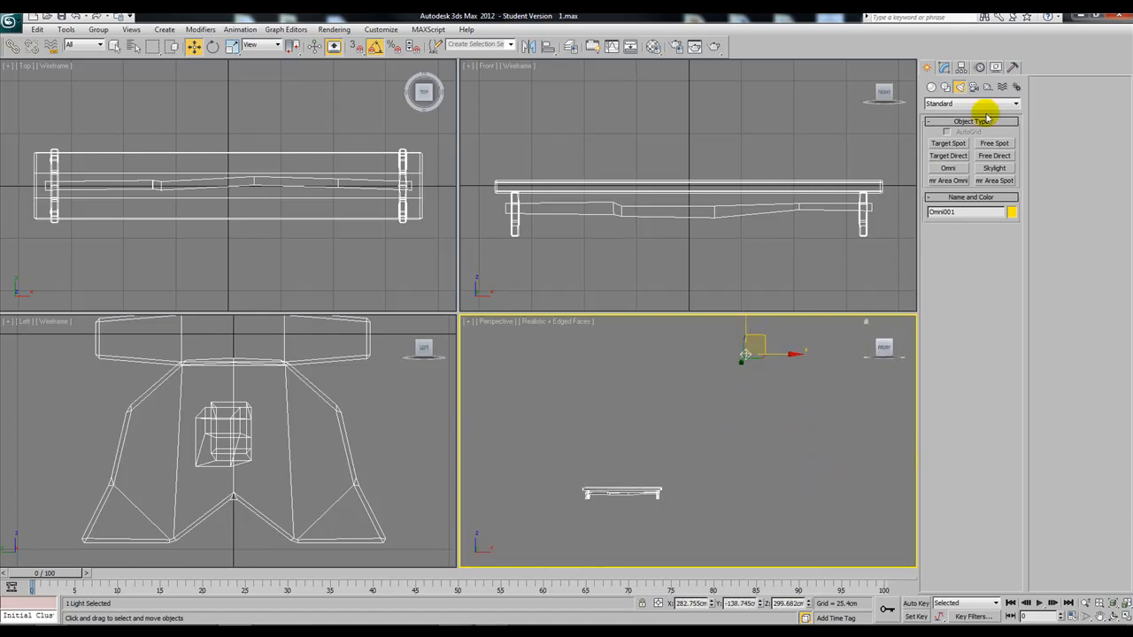
click(946, 69)
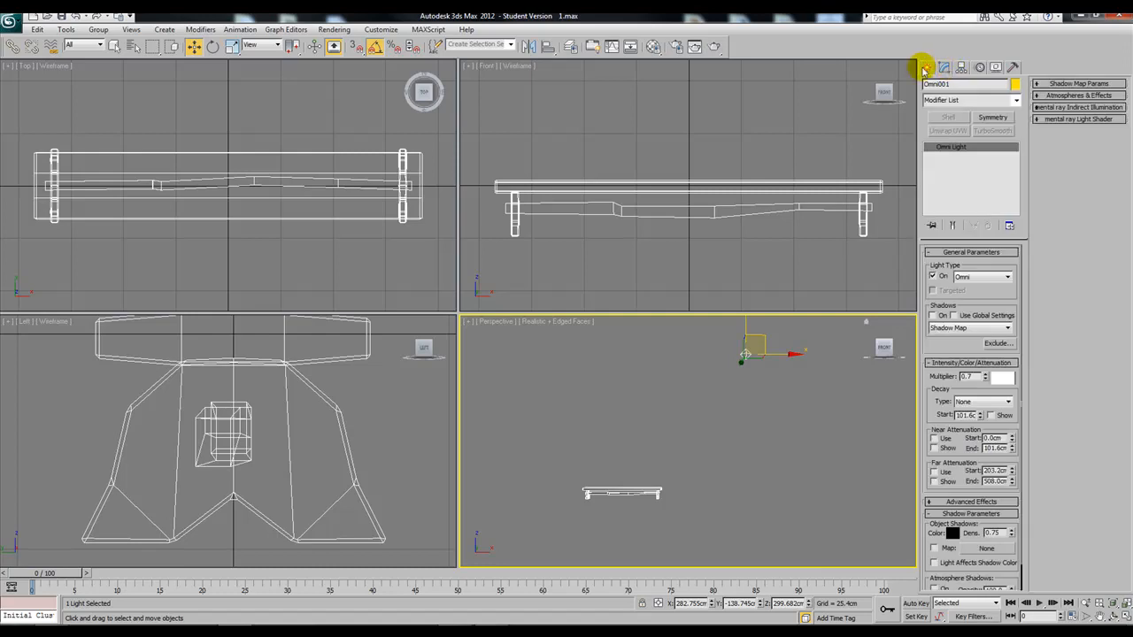
Create a standard Skylight near the bench in the perspective view and end light creation
click(926, 69)
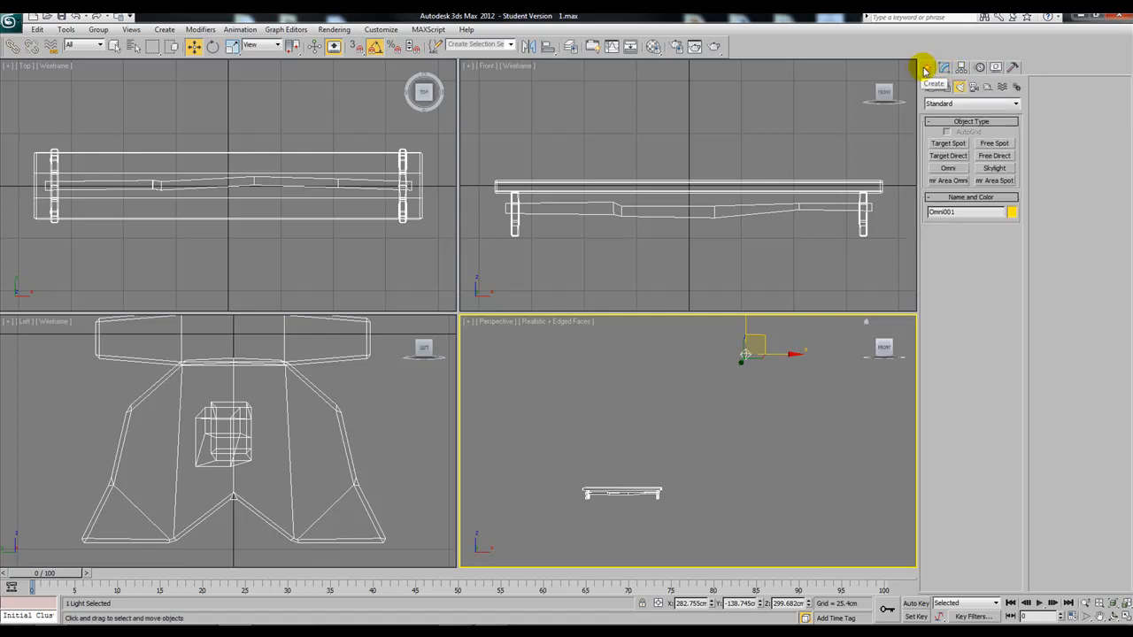
click(1003, 168)
alt+middle_drag(741, 369, 696, 430)
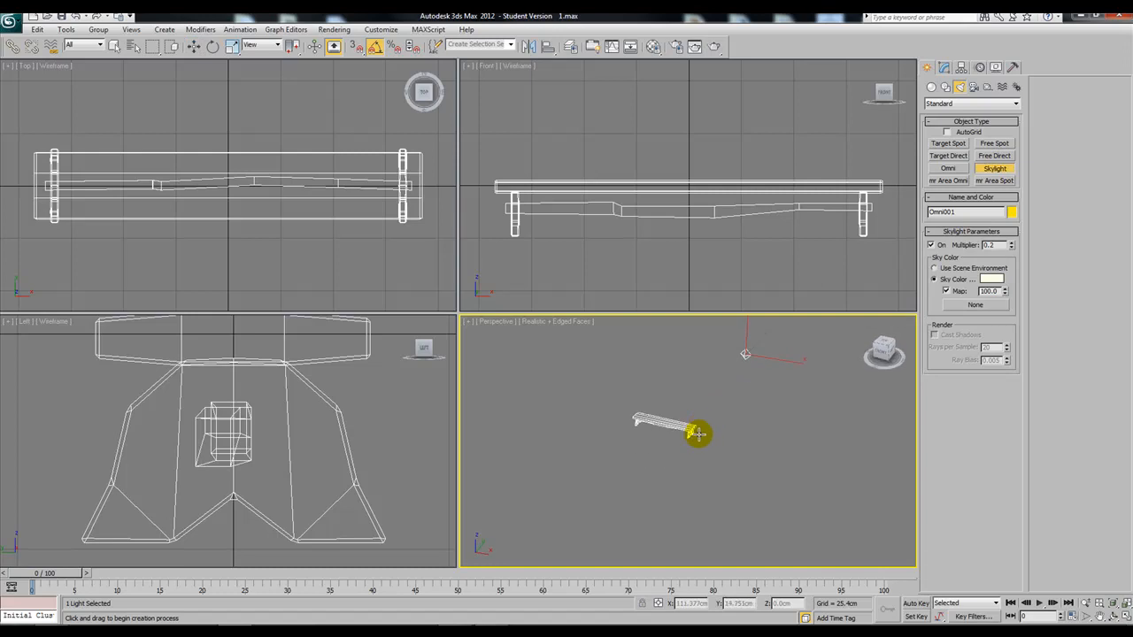
click(600, 479)
right_click(683, 475)
Show safe frames, frame the whole bench at an angle in the perspective view with the seat selected, and render it
alt+middle_drag(756, 471, 662, 432)
scroll(788, 517, up, 8)
key(shift+f)
alt+middle_drag(713, 478, 719, 455)
scroll(738, 417, down, 1)
scroll(757, 455, down, 3)
click(734, 443)
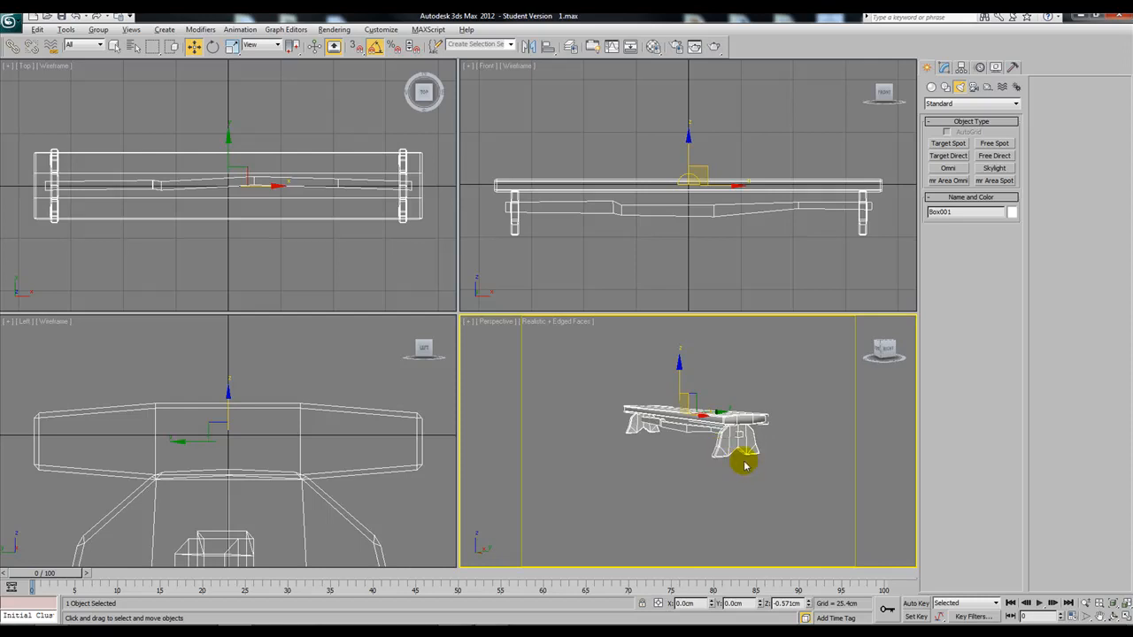
alt+middle_drag(744, 466, 746, 469)
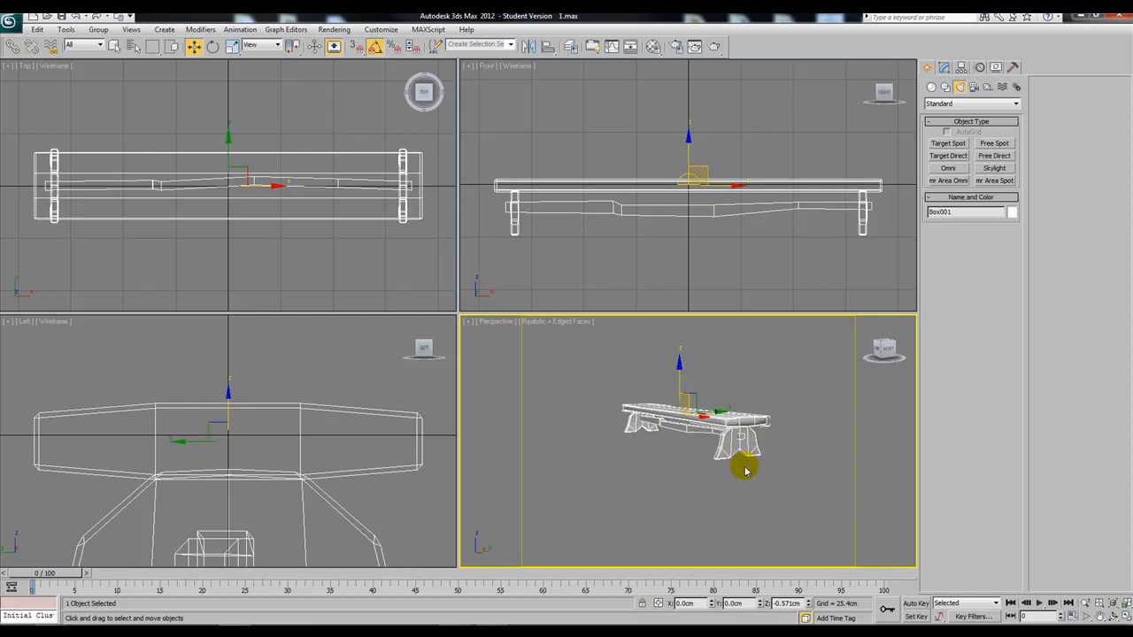
key(shift+q)
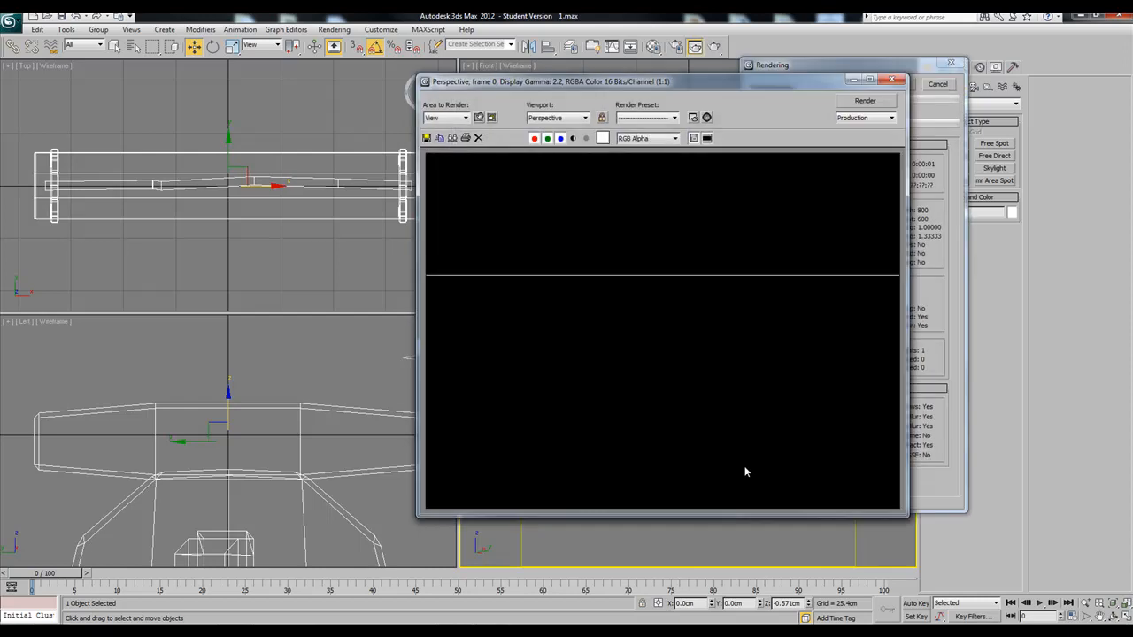